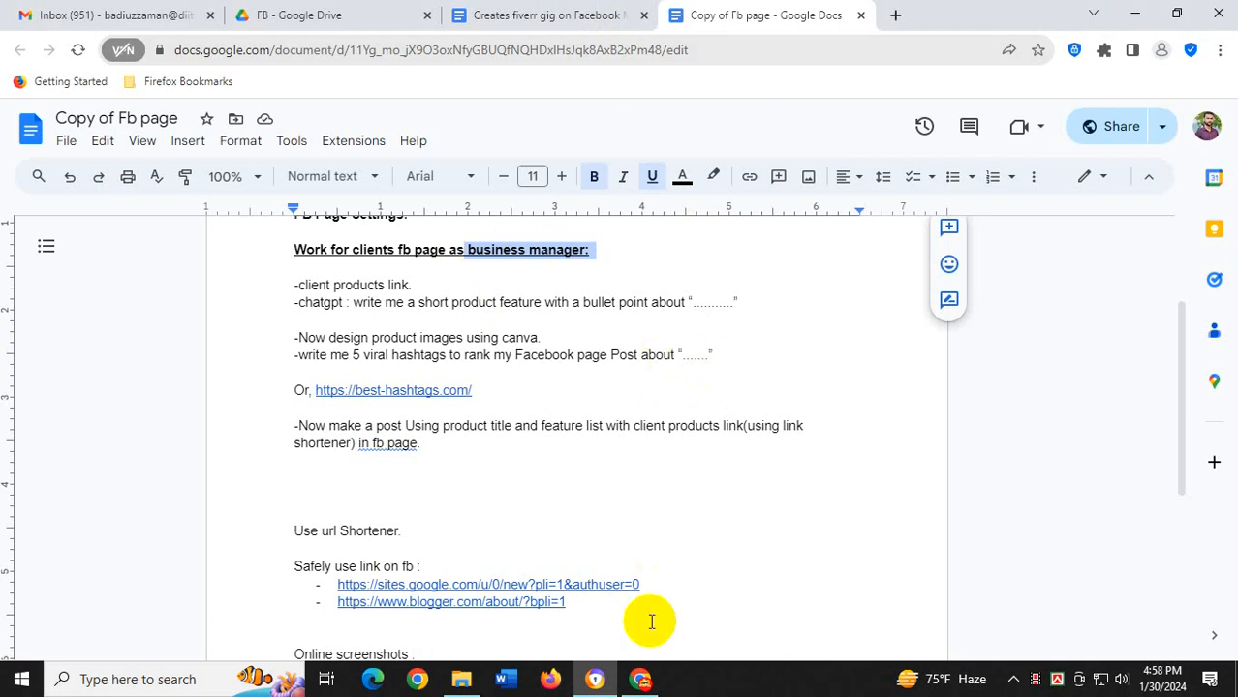
# Switch to Chrome, search the web for "amazon" in a new tab and open the Amazon.com site
pyautogui.click(640, 679)
pyautogui.click(1052, 18)
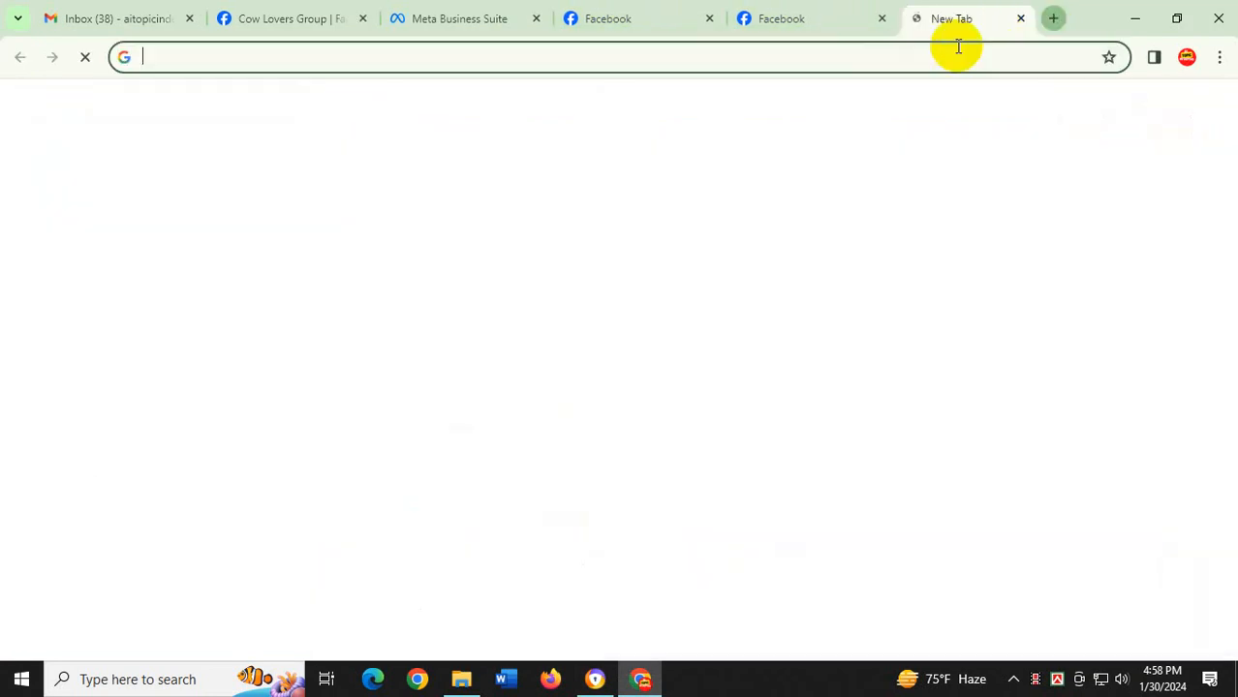
pyautogui.click(886, 55)
pyautogui.write('ama')
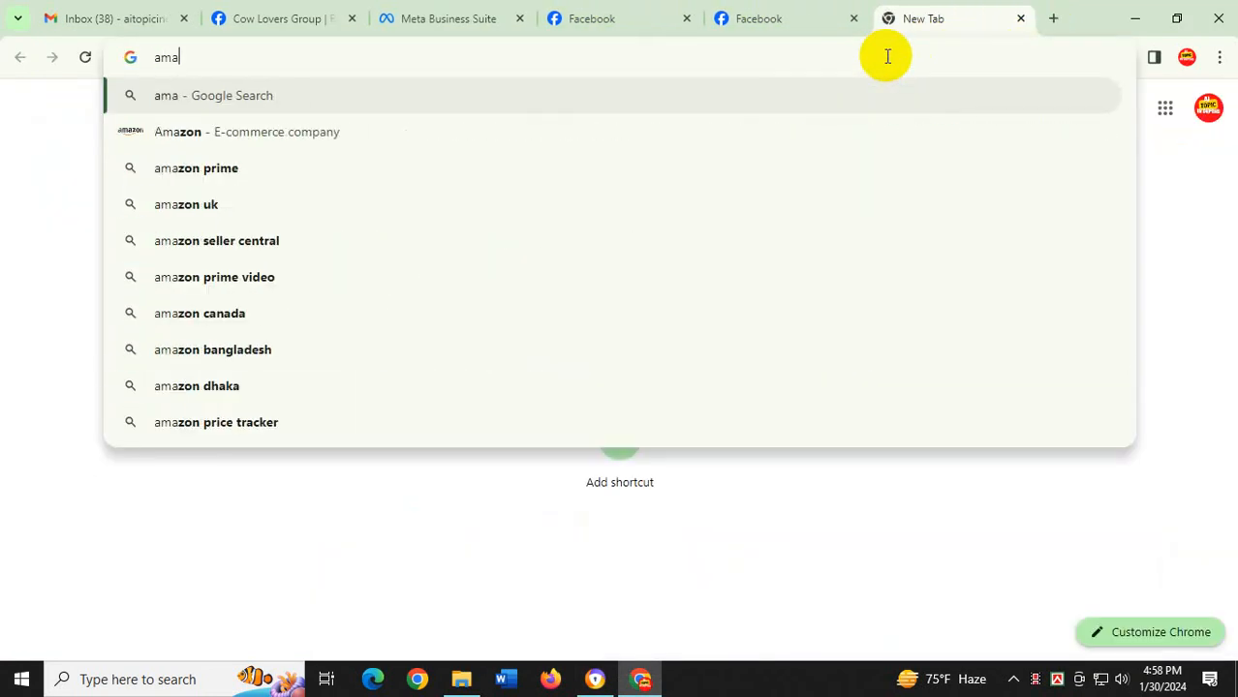
pyautogui.write('zon')
pyautogui.press('Return')
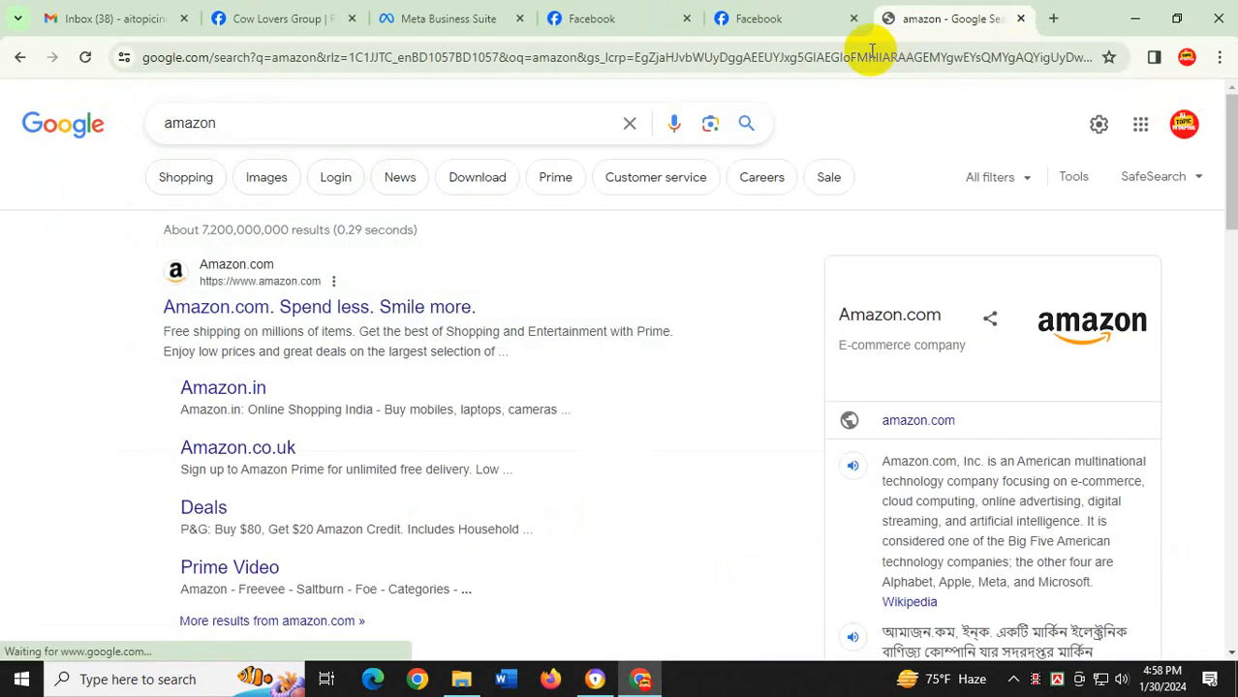
pyautogui.click(392, 302)
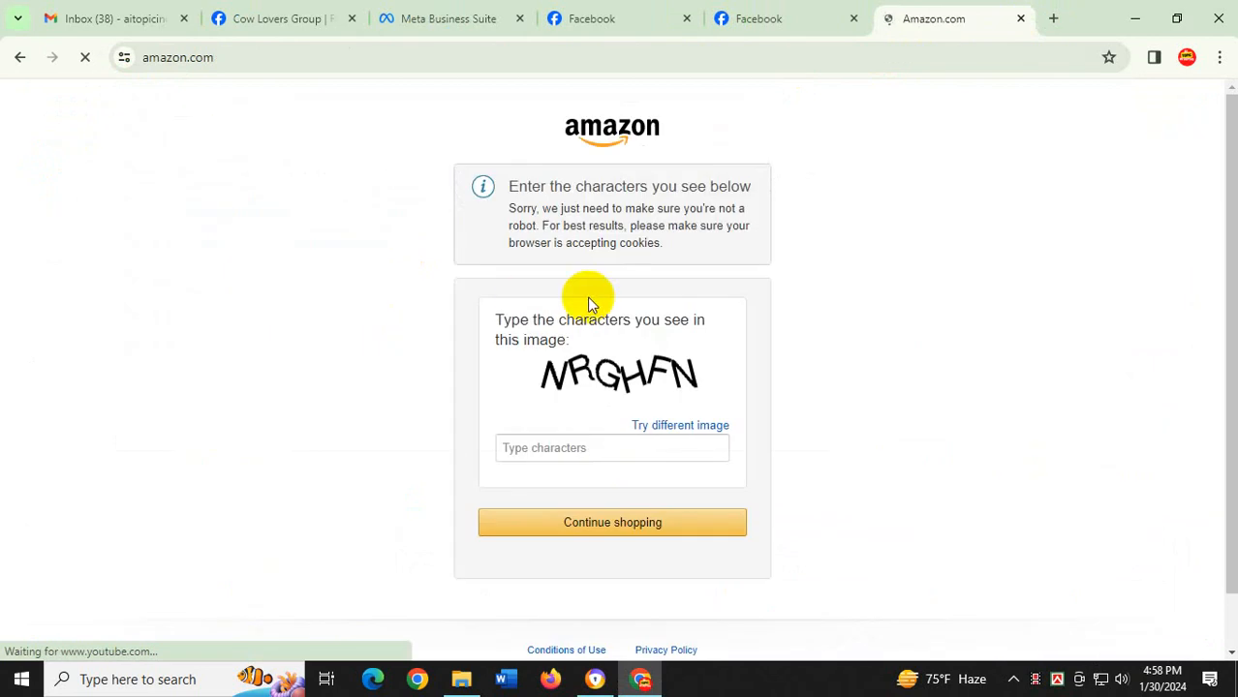
# Enter the verification characters from the CAPTCHA images and continue to the Amazon store
pyautogui.click(598, 449)
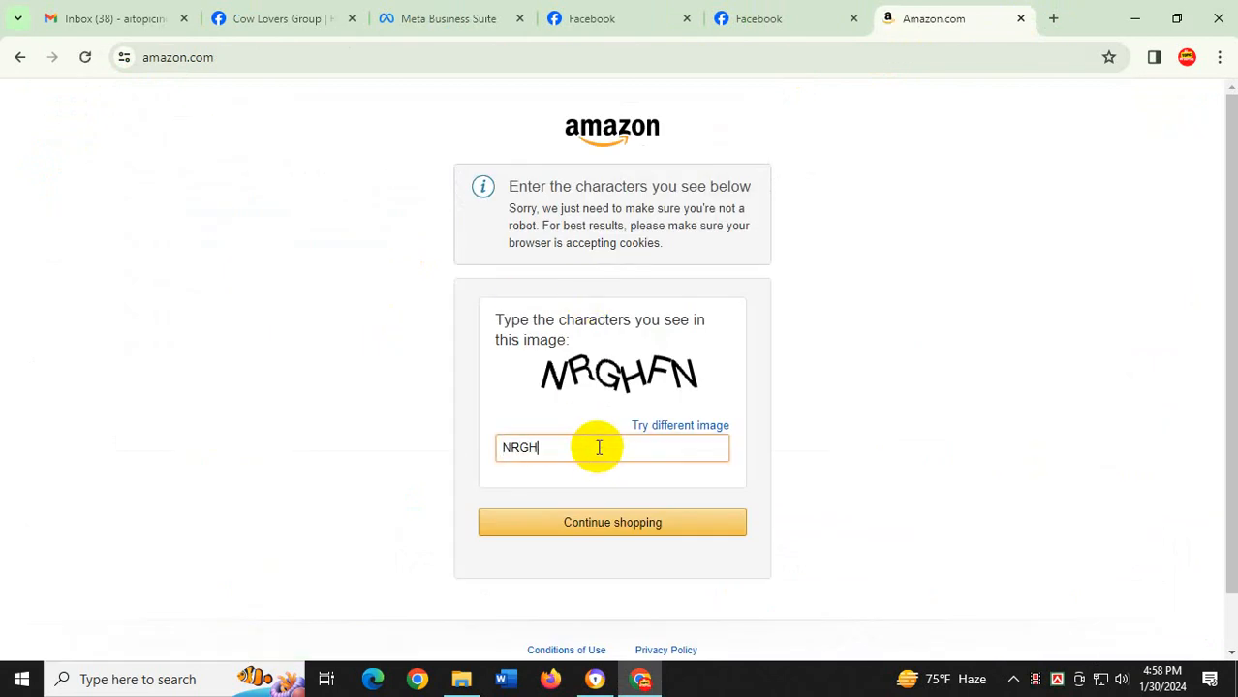
pyautogui.press('Return')
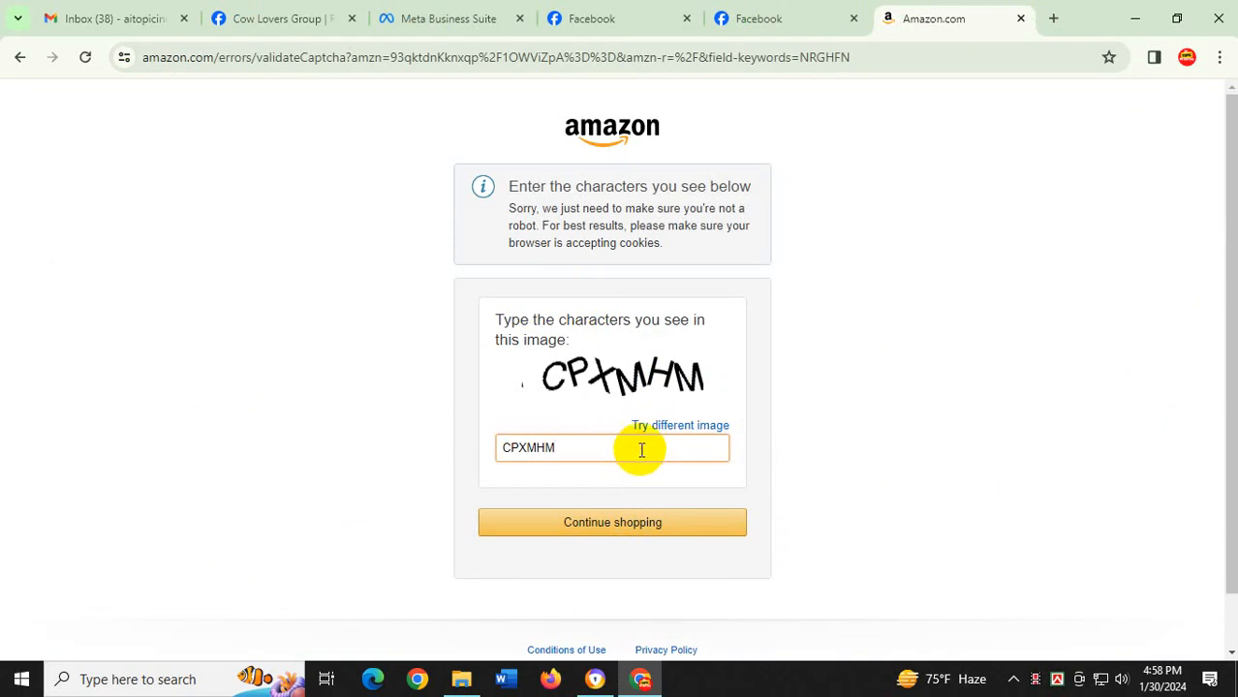
pyautogui.click(683, 519)
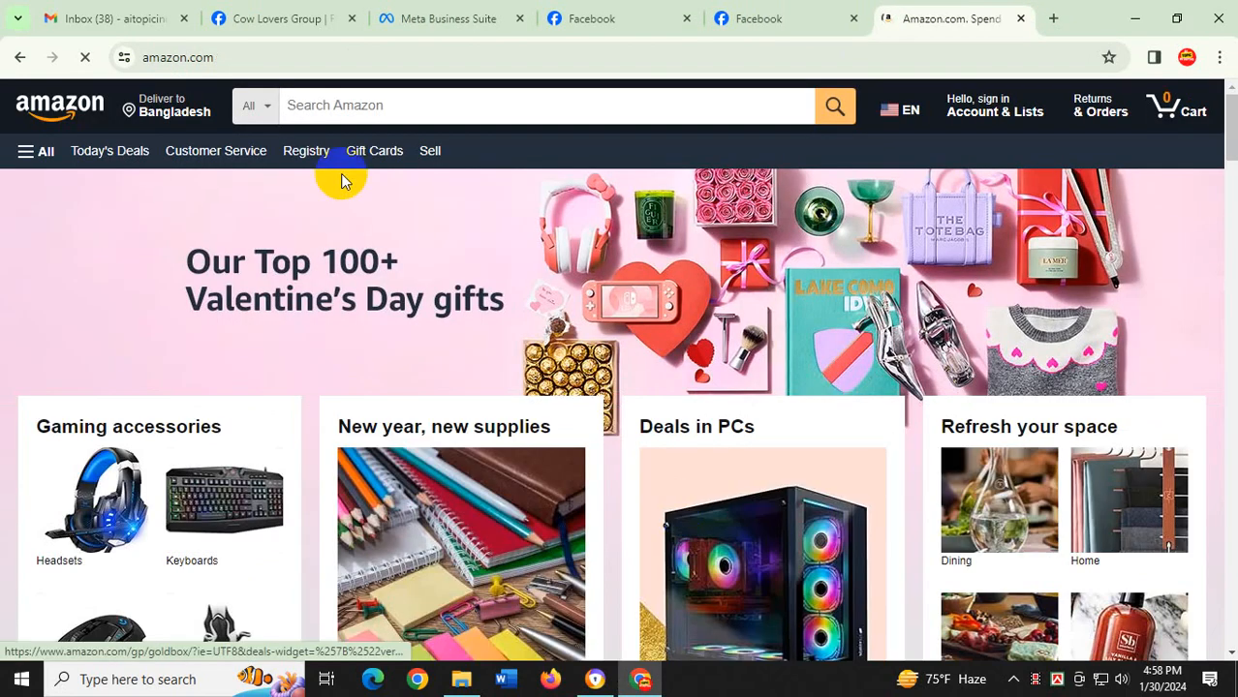
# Browse the Toys under $25 category and open the McFarlane Toys New Batman Adventures Batman figure's product page
pyautogui.scroll(-3, 801, 332)
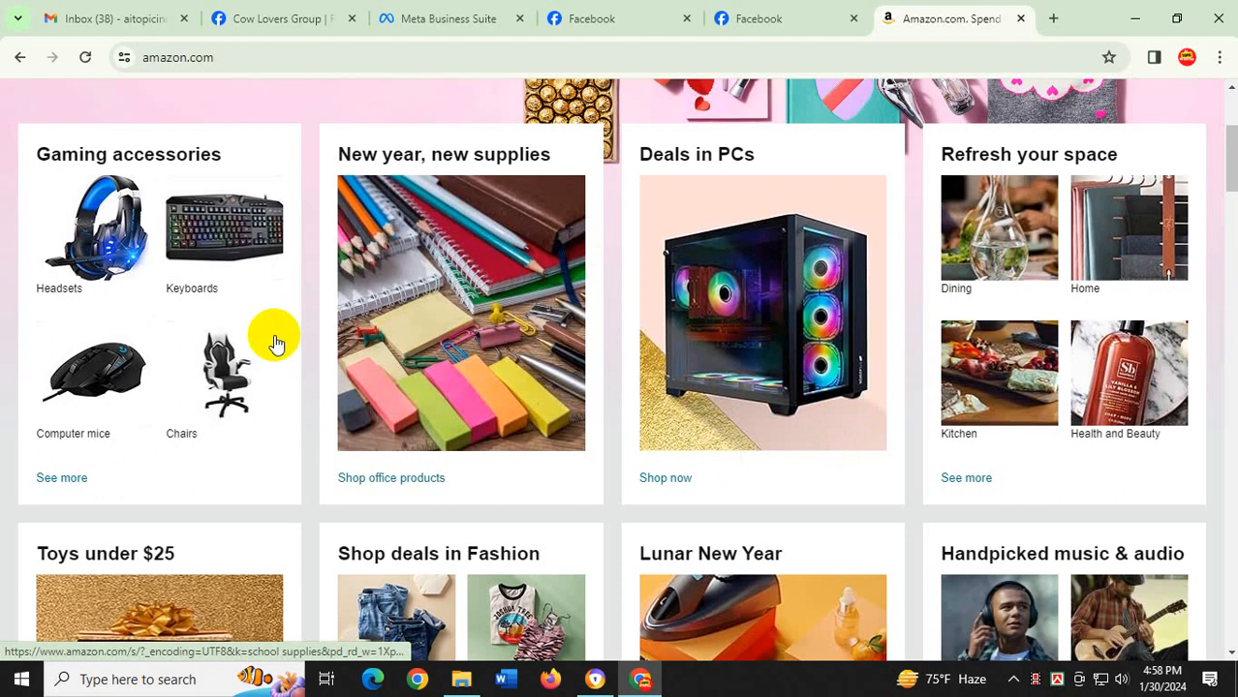
pyautogui.scroll(-4, 276, 343)
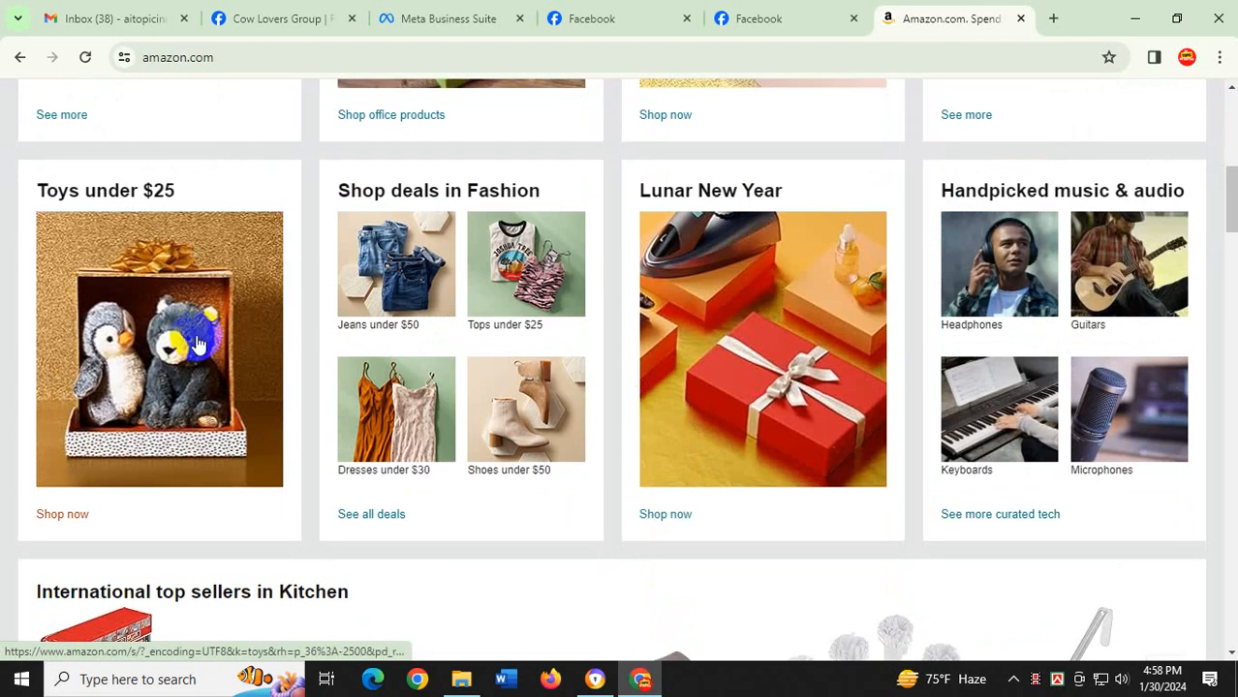
pyautogui.click(196, 344)
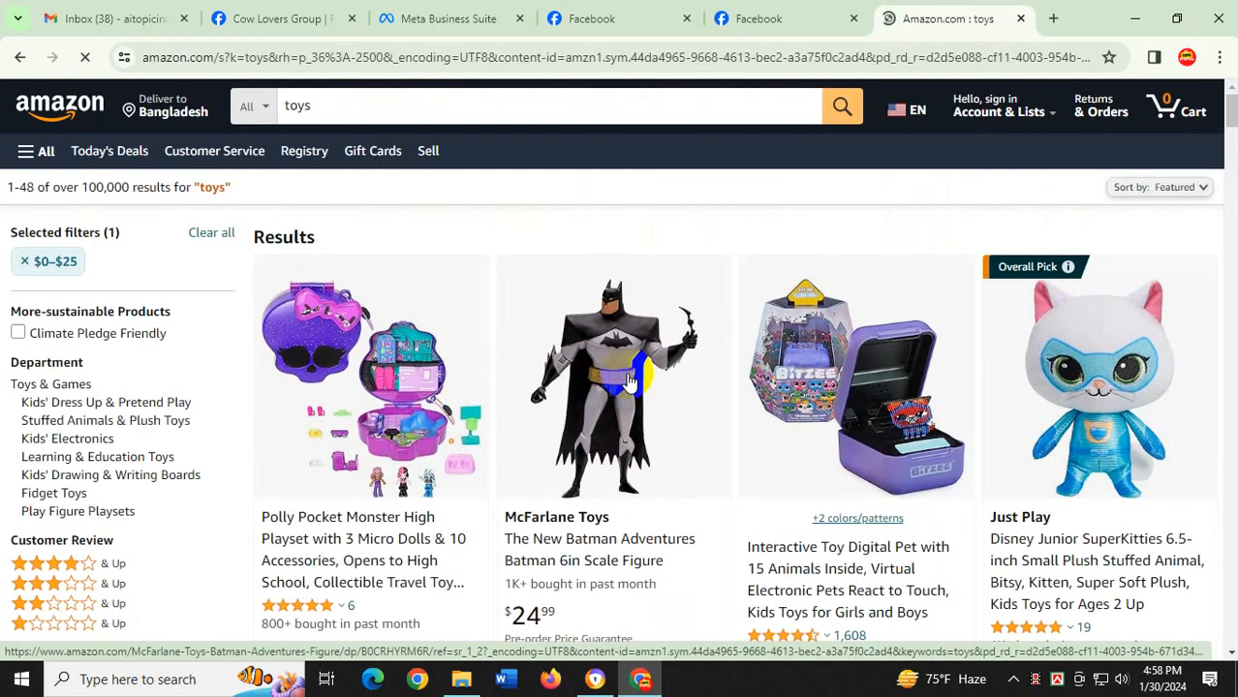
pyautogui.click(628, 380)
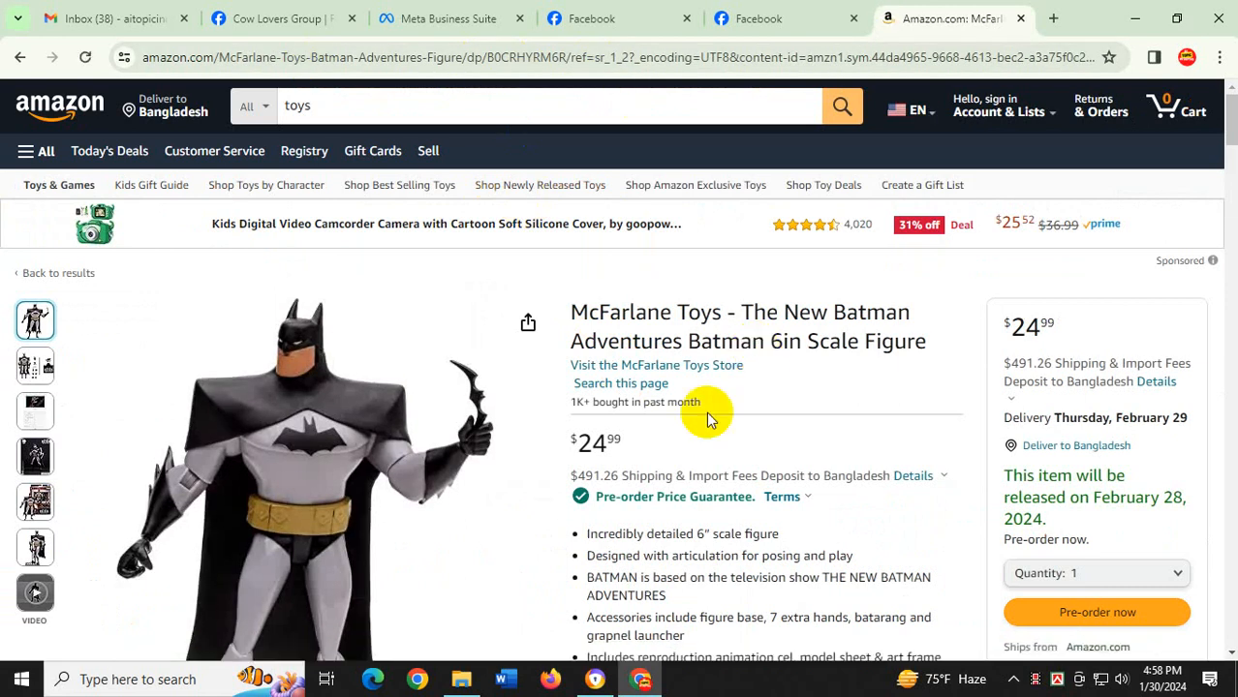
# Review the ChatGPT product feature prompt in the Fb page document and look through the Batman figure's Amazon page
pyautogui.click(603, 679)
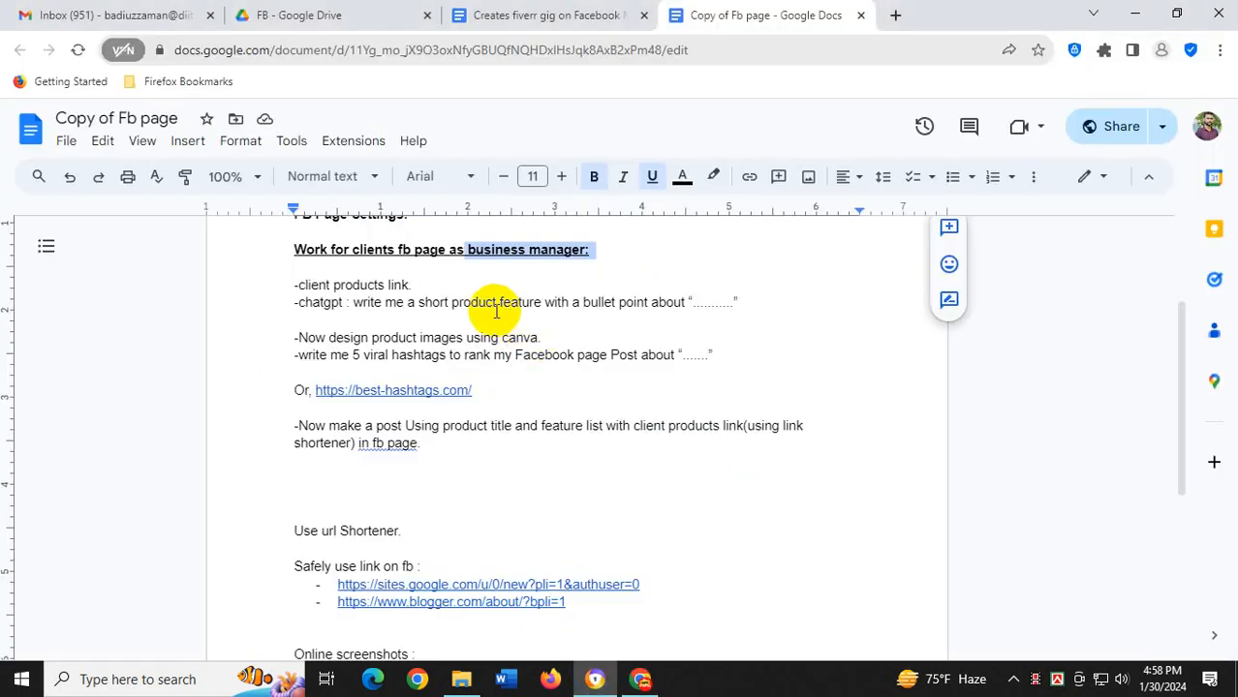
pyautogui.moveTo(368, 302); pyautogui.dragTo(686, 302)
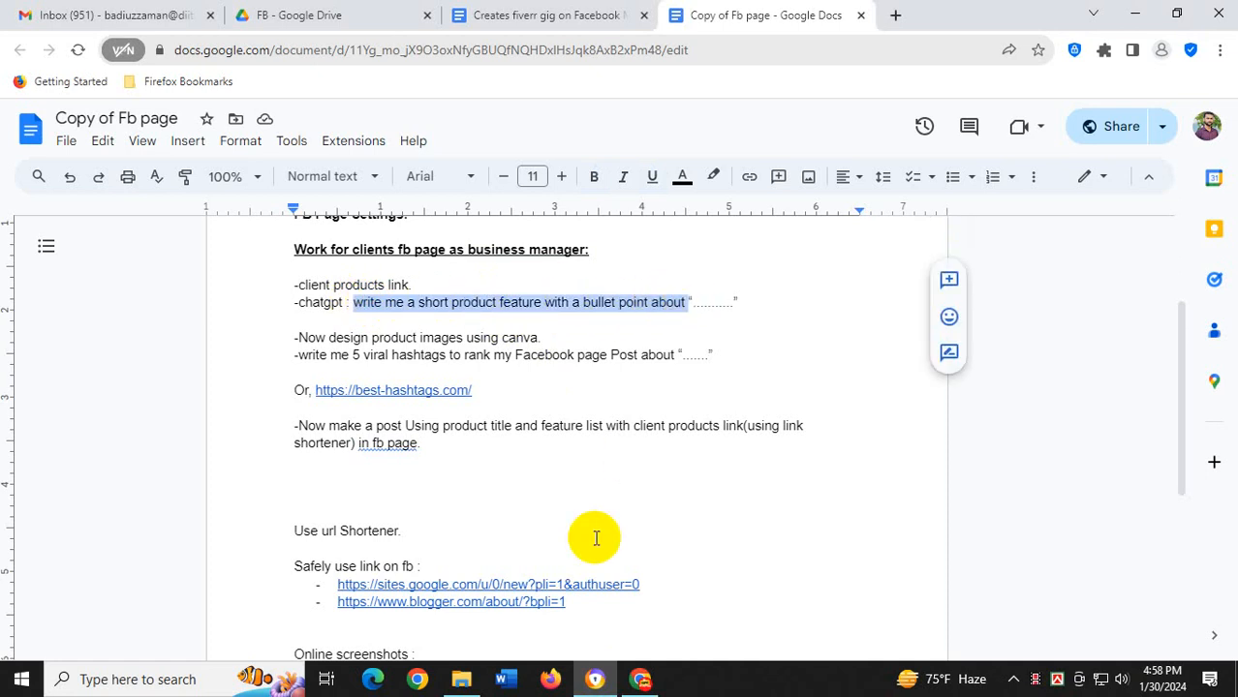
pyautogui.click(639, 679)
pyautogui.scroll(-4, 839, 385)
pyautogui.scroll(-8, 639, 387)
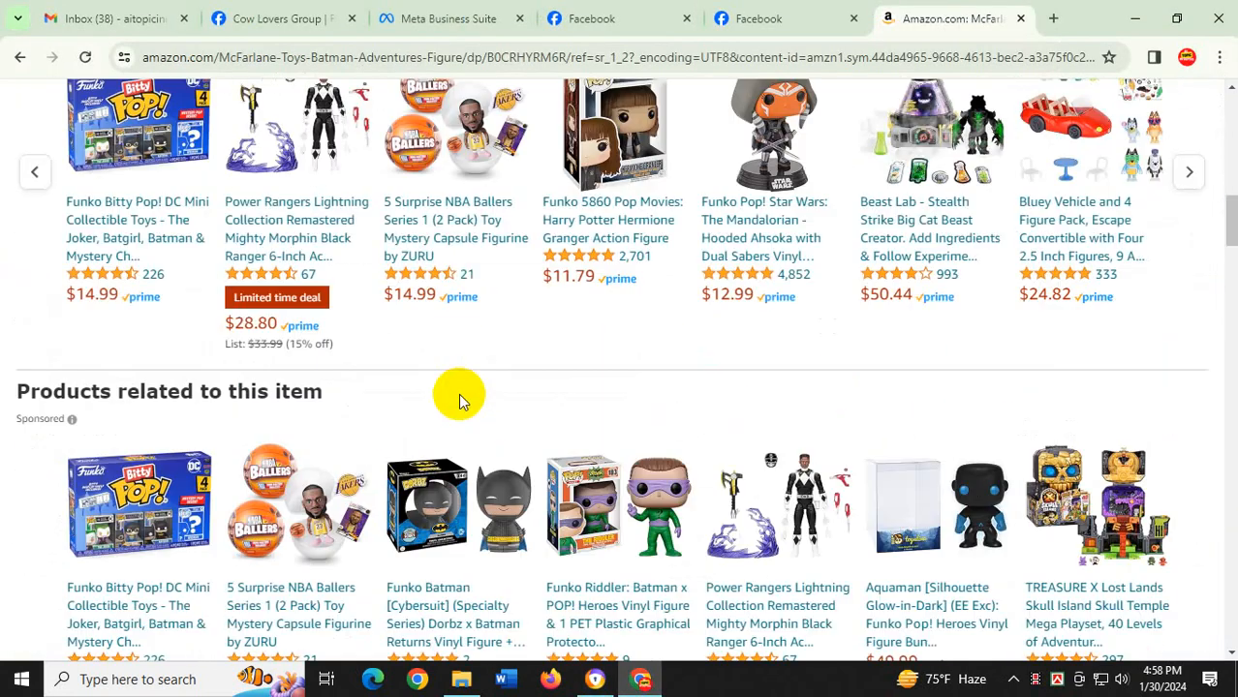
pyautogui.scroll(10, 781, 288)
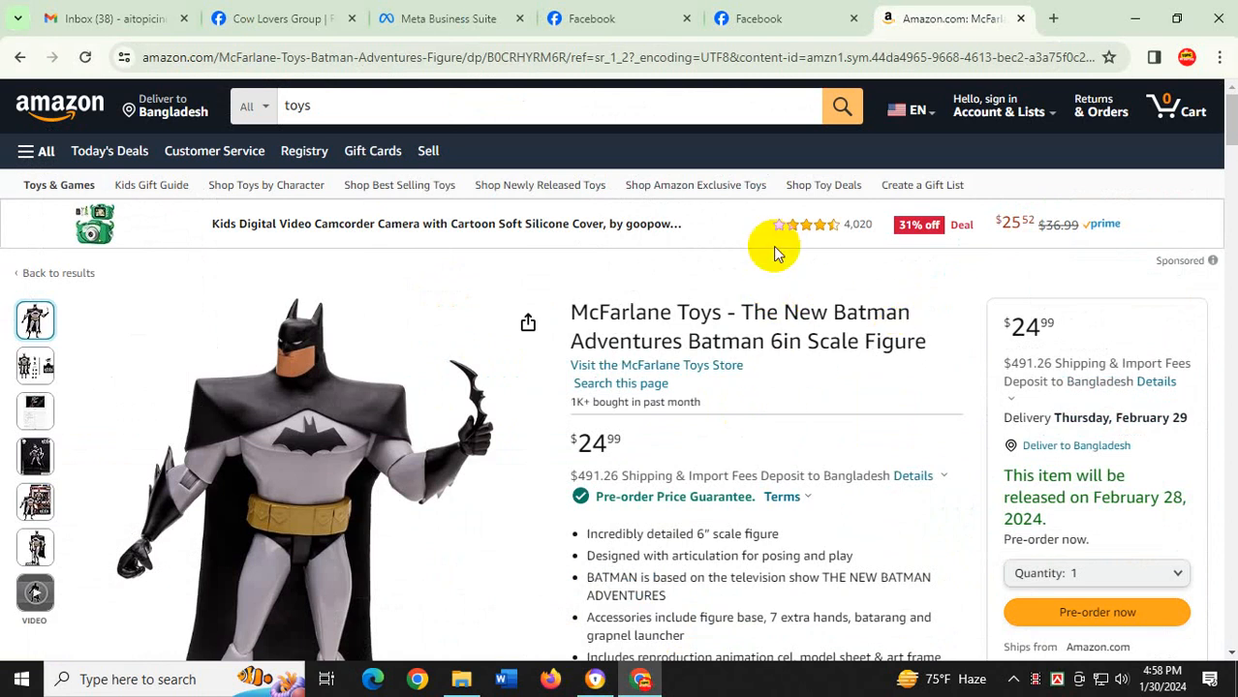
# Switch to Avast Secure Browser, search for "chatgpt" in a new tab and open the ChatGPT site
pyautogui.click(594, 679)
pyautogui.click(895, 16)
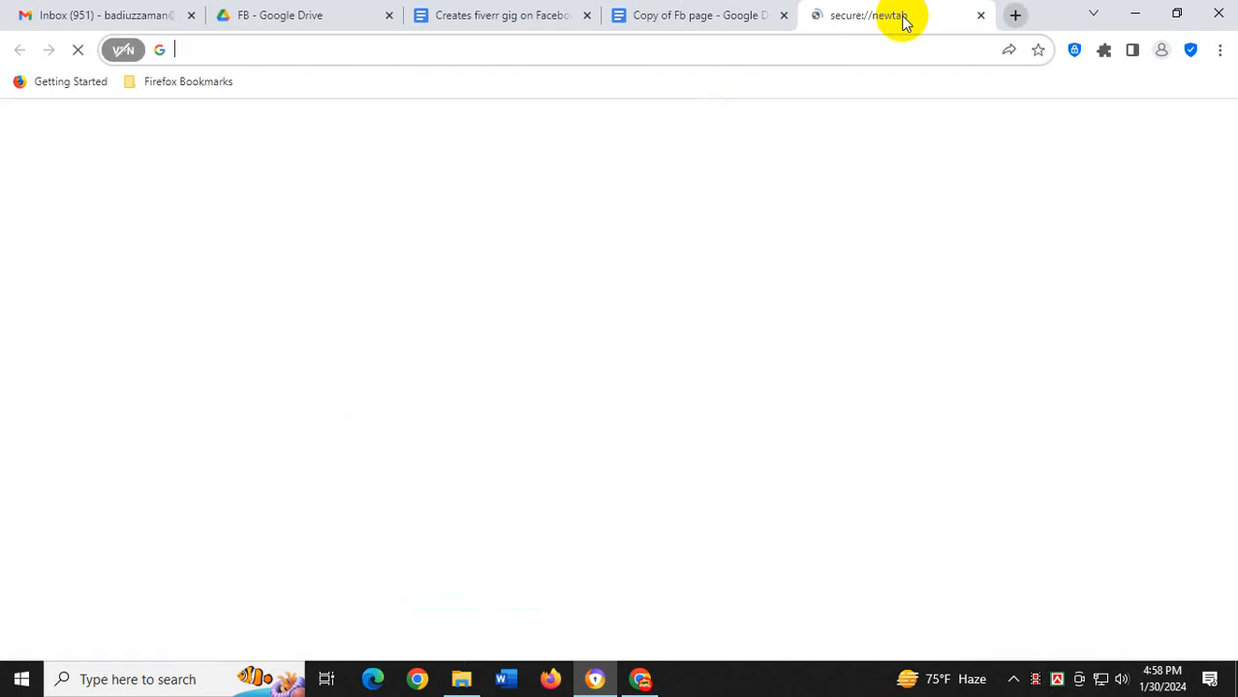
pyautogui.write('chat')
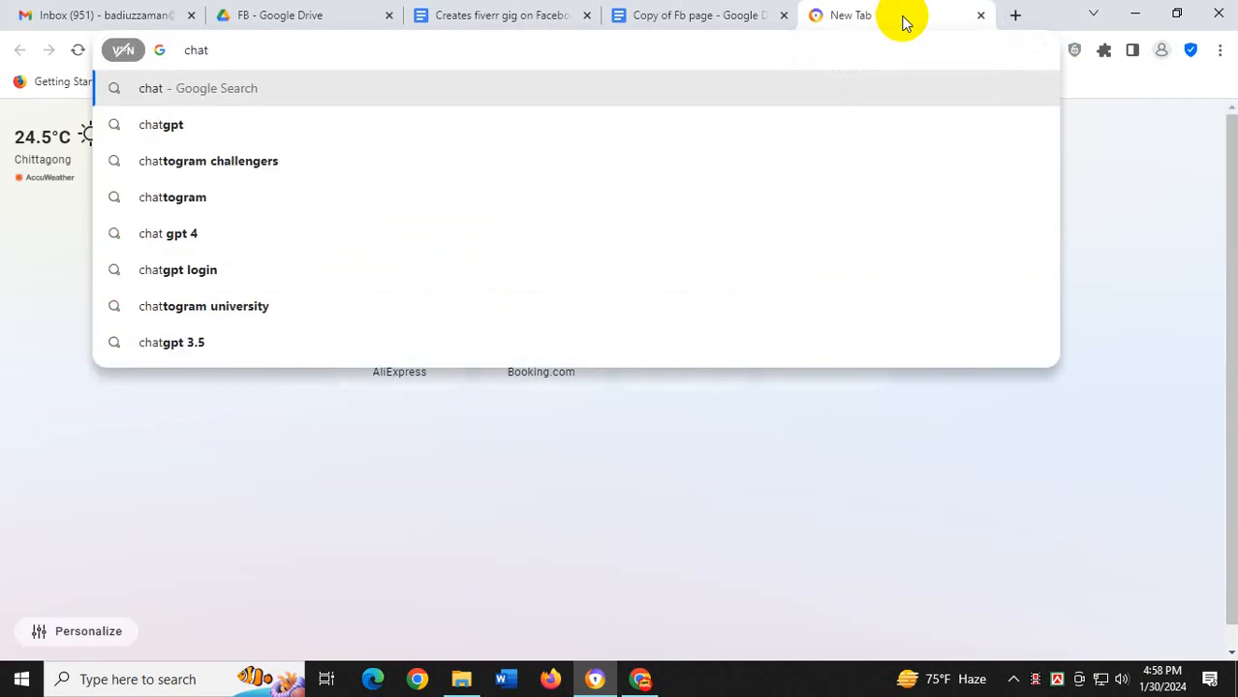
pyautogui.write('gpt')
pyautogui.press('Return')
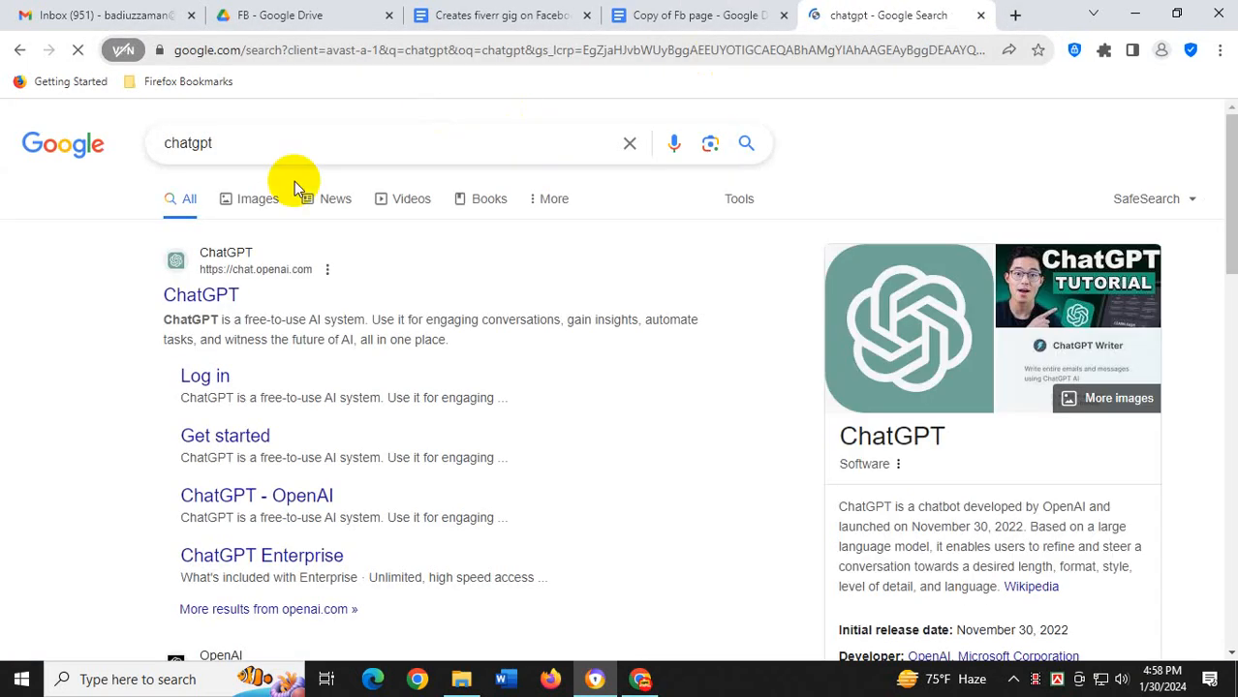
pyautogui.click(201, 293)
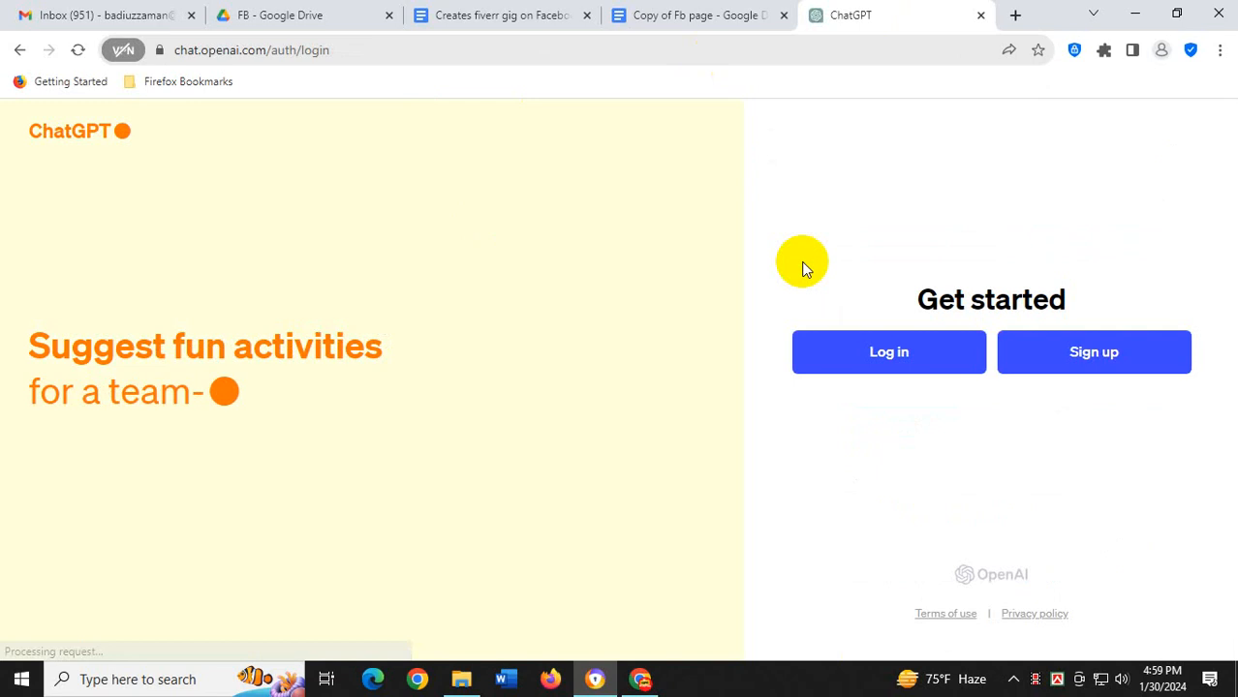
# Log in to ChatGPT with the existing Google account
pyautogui.click(948, 371)
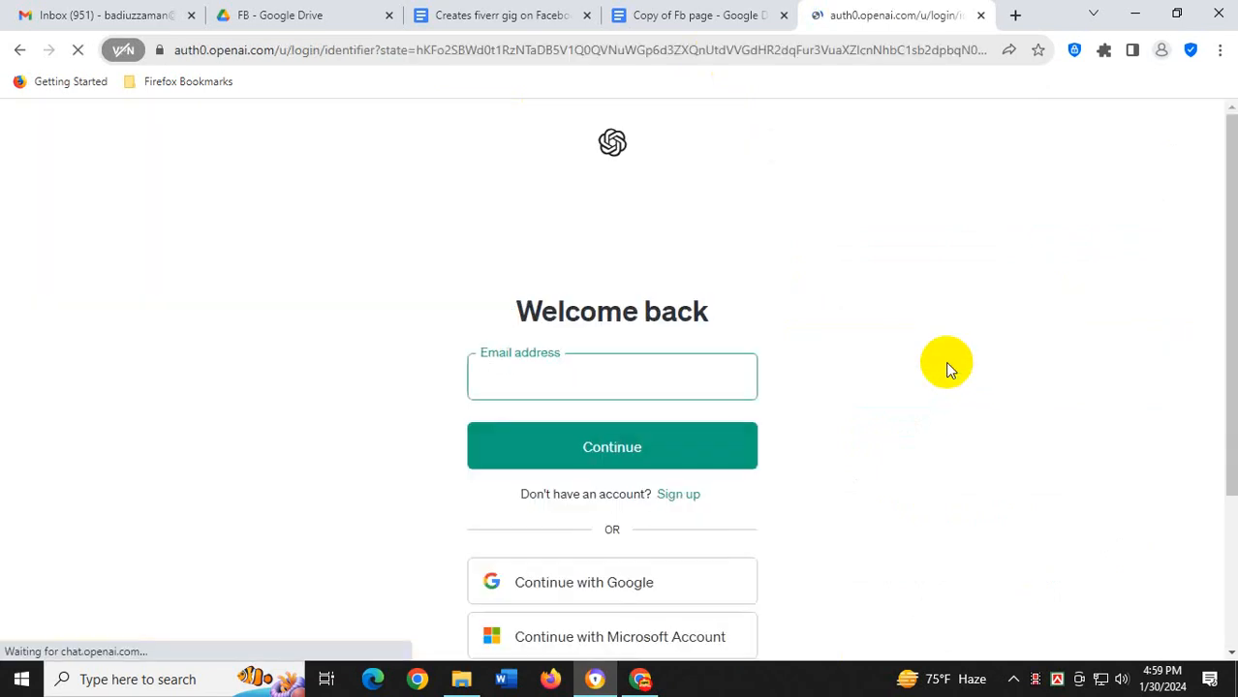
pyautogui.click(594, 601)
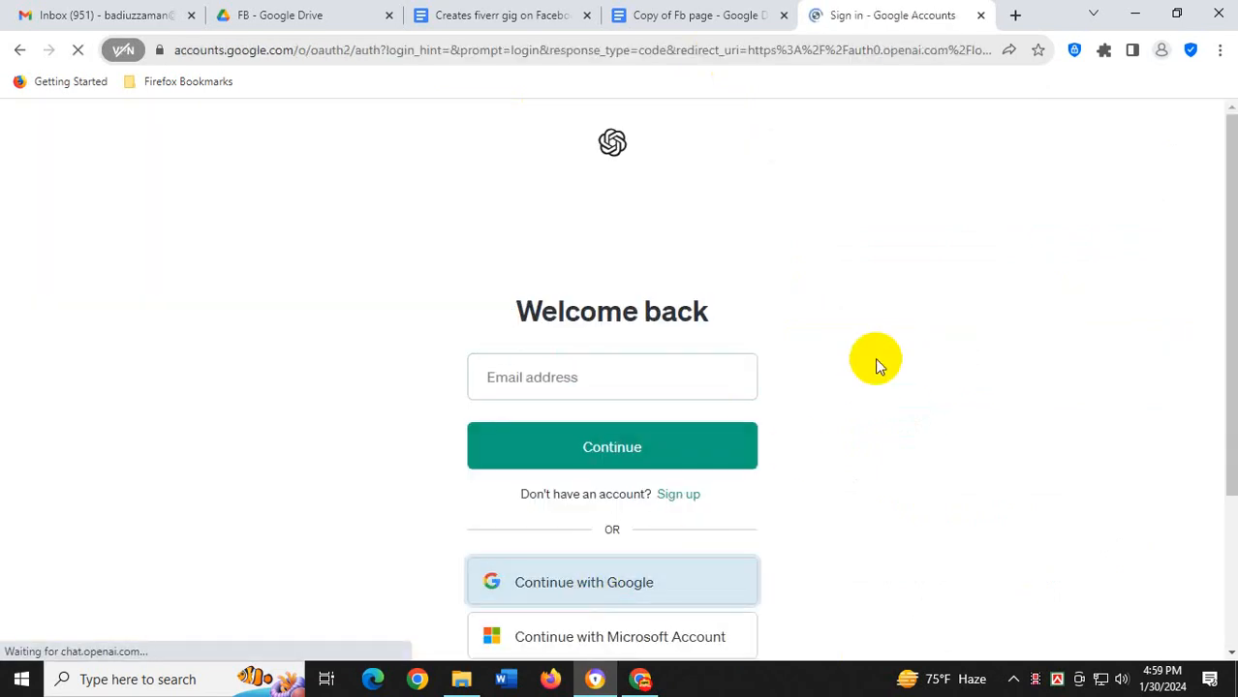
pyautogui.click(599, 387)
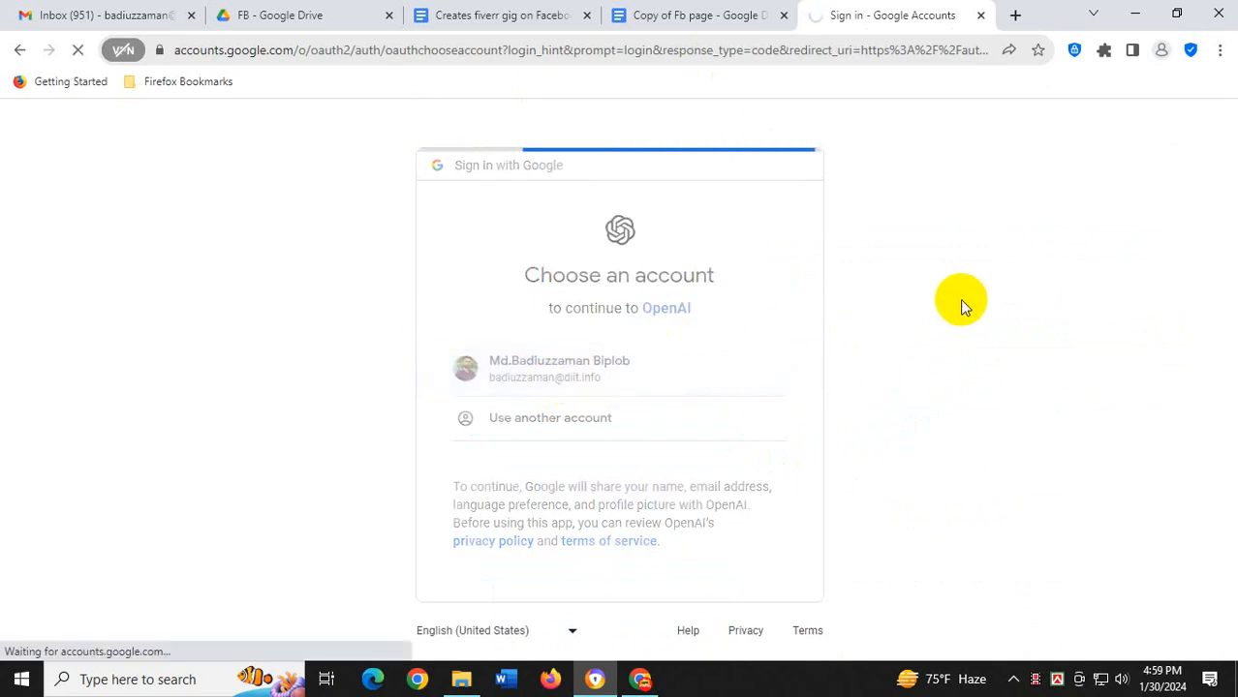
# Copy the "write me a short product feature with a bullet point about" prompt from the document into the ChatGPT message
pyautogui.click(699, 14)
pyautogui.click(387, 303)
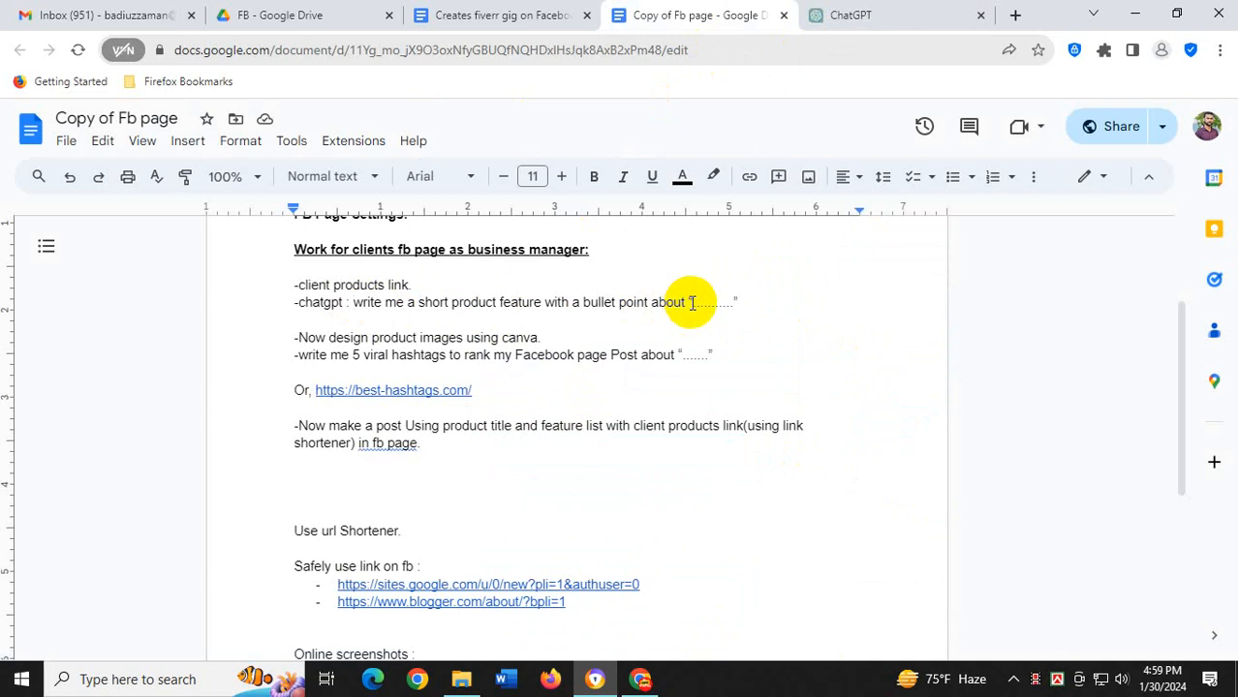
pyautogui.keyDown('shift'); pyautogui.click(737, 303); pyautogui.keyUp('shift')
pyautogui.hotkey('ctrl', 'c')
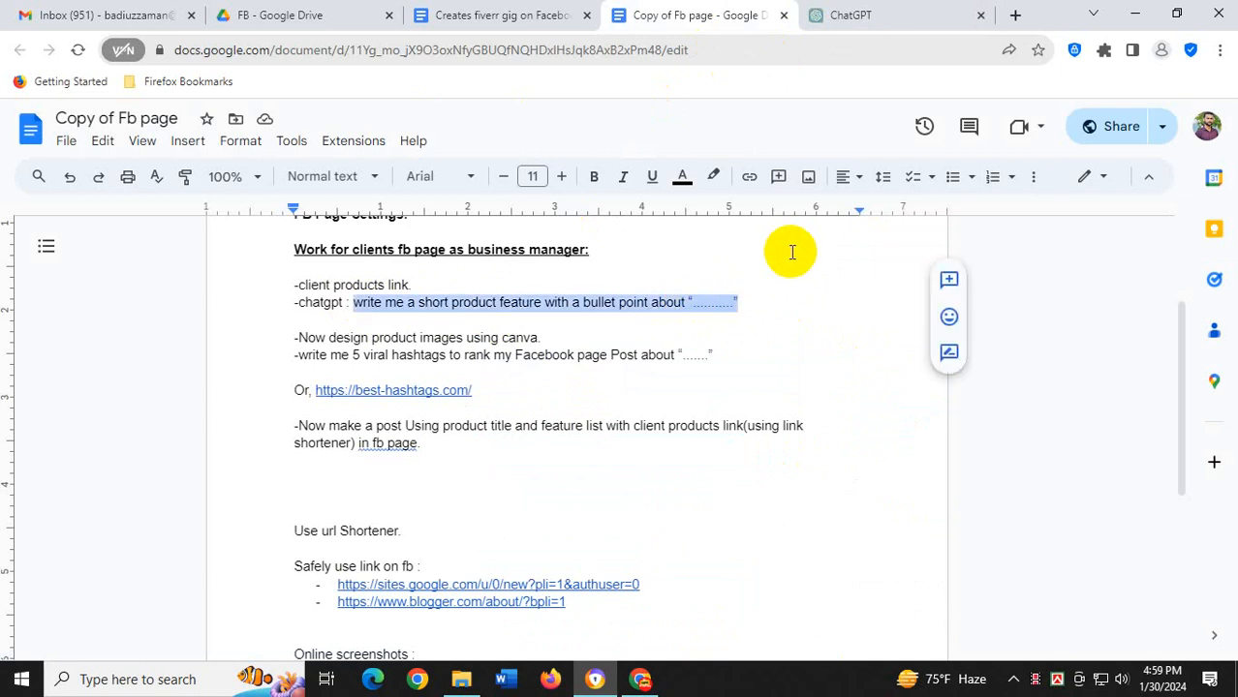
pyautogui.click(846, 15)
pyautogui.click(538, 602)
pyautogui.hotkey('ctrl', 'v')
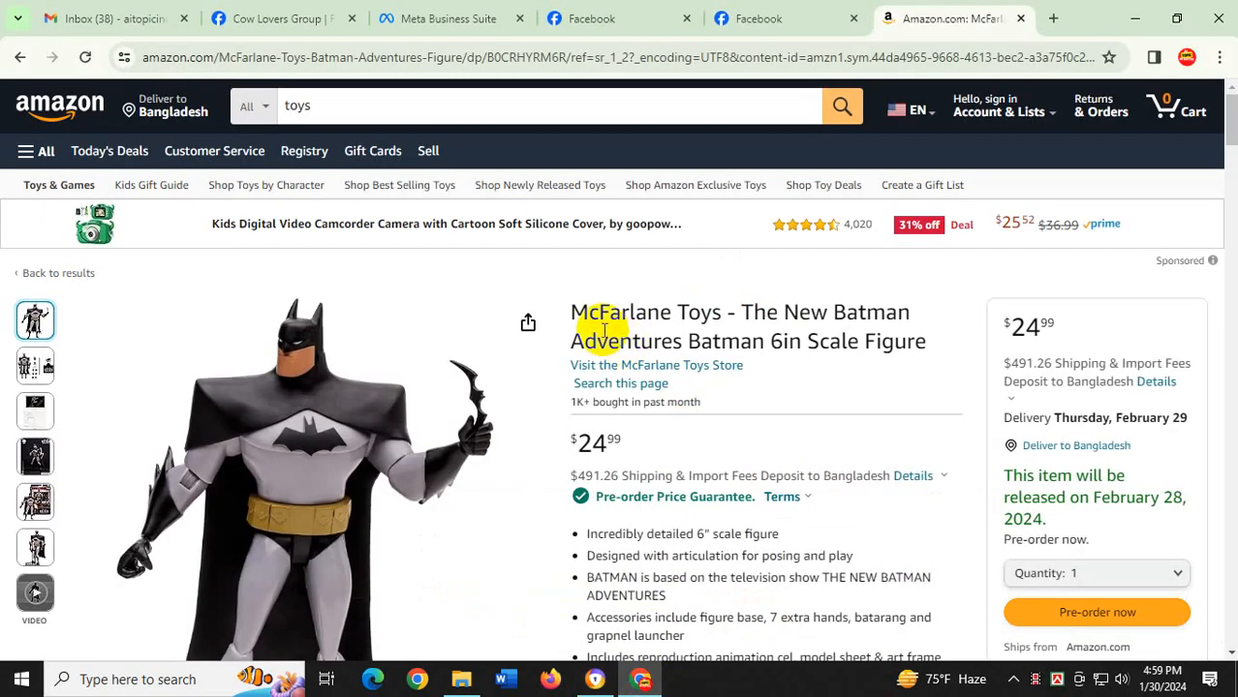
# Replace the prompt's dotted placeholder with Amazon's title "McFarlane Toys - The New Batman Adventures Batman 6in Scale Figure" and send it
pyautogui.moveTo(570, 312); pyautogui.dragTo(919, 341)
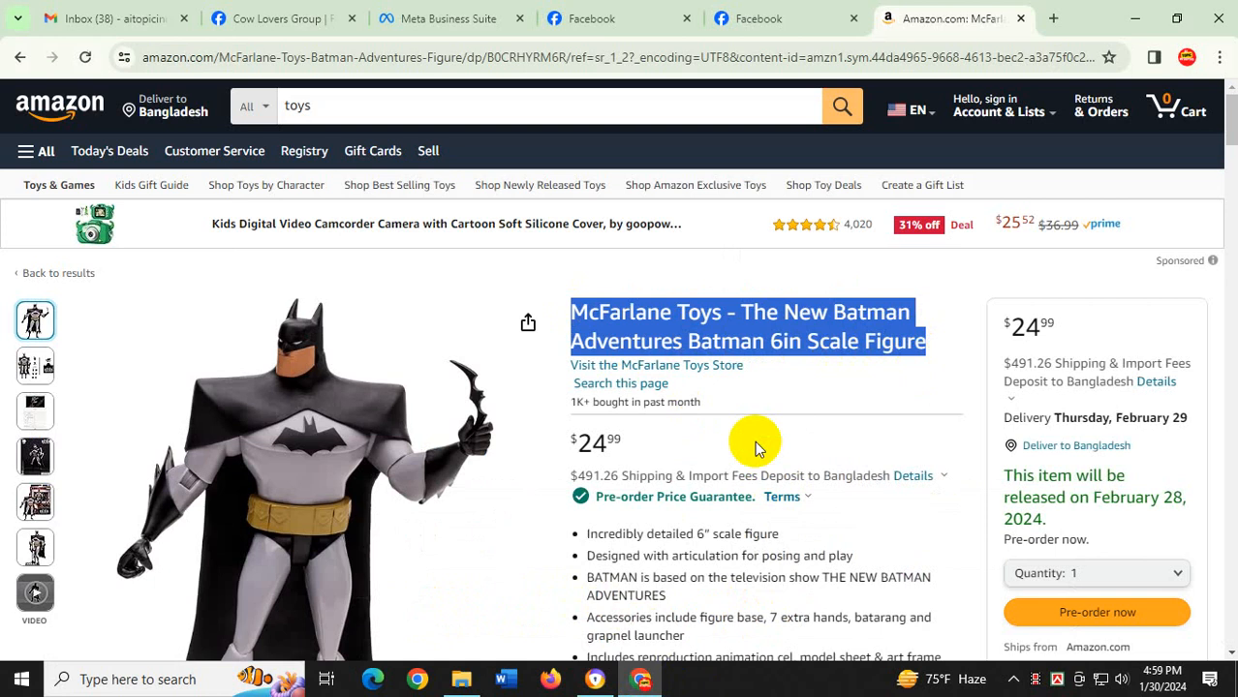
pyautogui.click(595, 678)
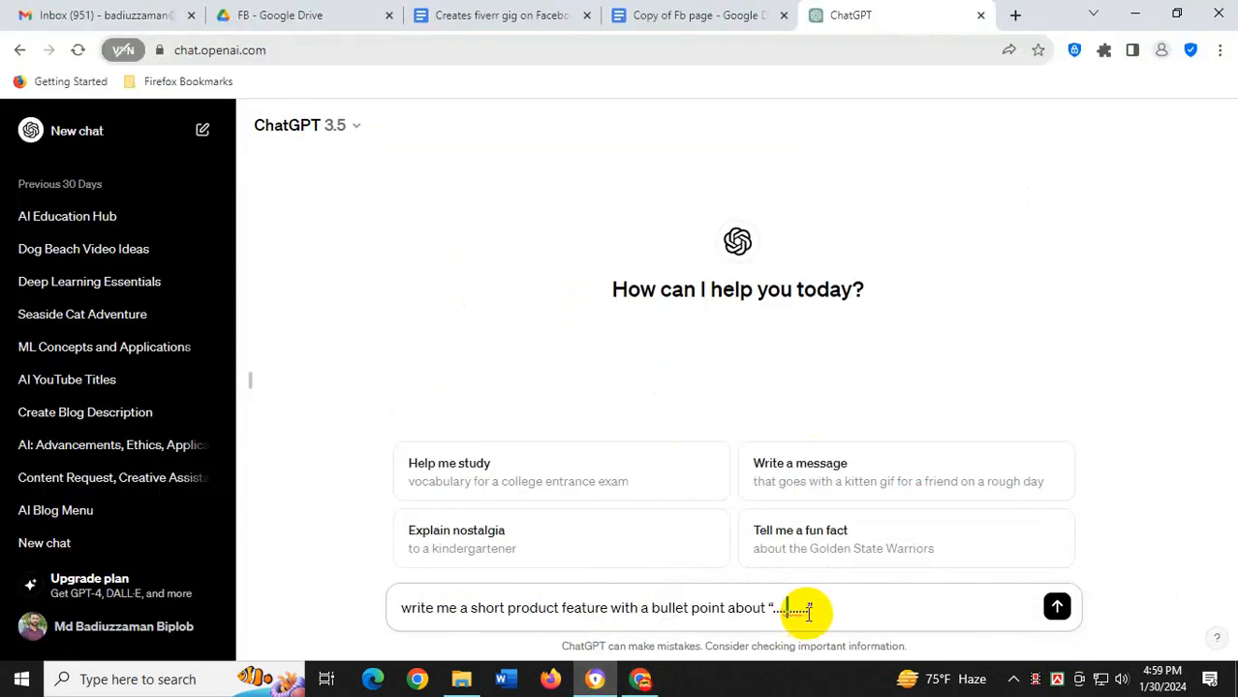
pyautogui.moveTo(803, 610); pyautogui.dragTo(786, 613)
pyautogui.write('McFarlane Toys - The New Batman Adventures Batman 6in Scale Figure')
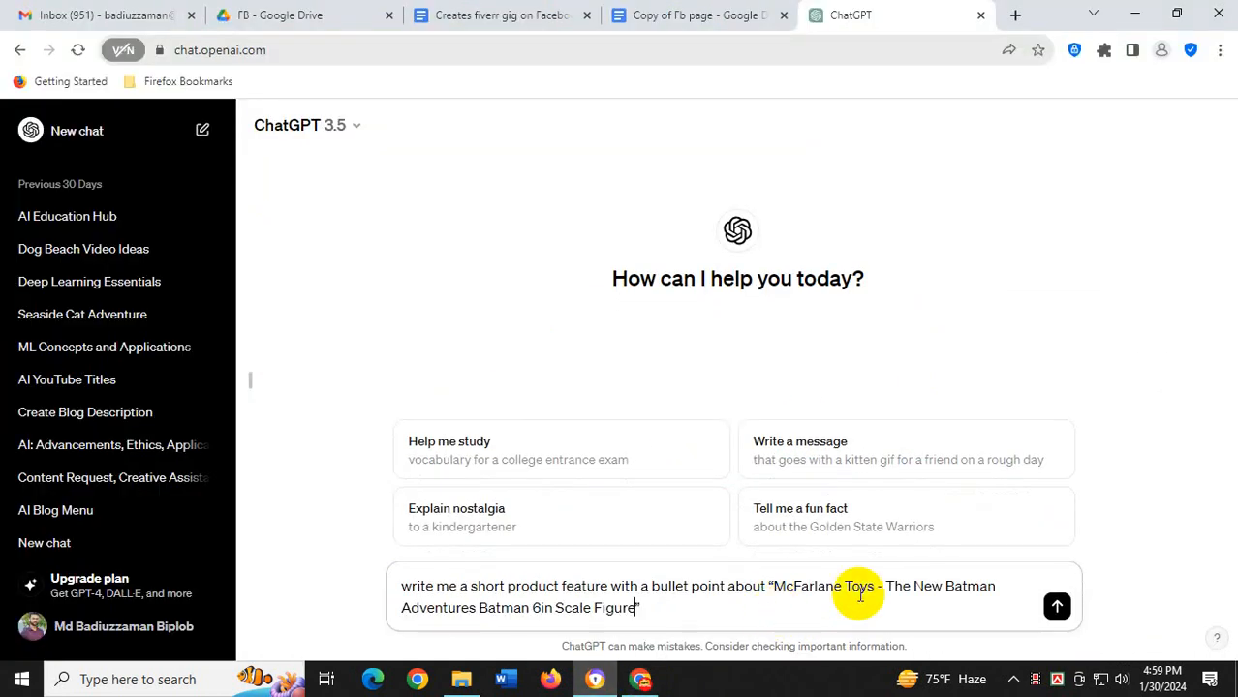
pyautogui.click(1056, 606)
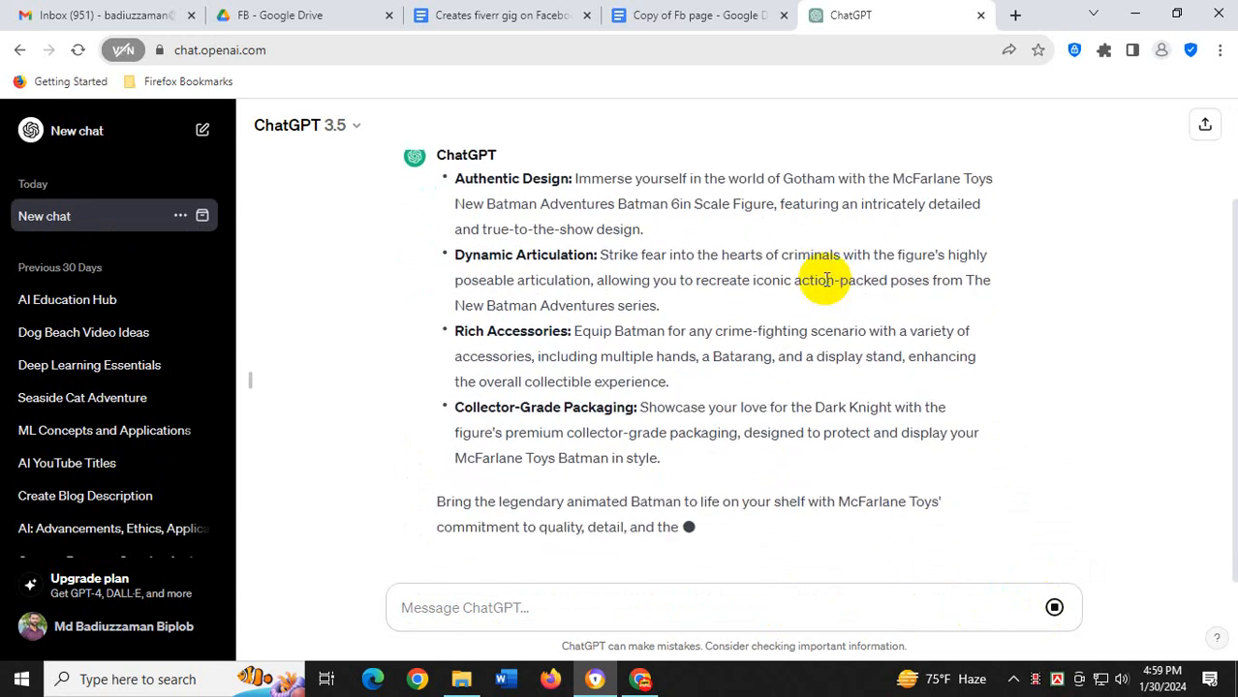
# Review the bullet headings in ChatGPT's feature list and copy the "Authentic Design" heading
pyautogui.scroll(1, 559, 249)
pyautogui.moveTo(463, 243); pyautogui.dragTo(560, 243)
pyautogui.moveTo(462, 320); pyautogui.dragTo(589, 320)
pyautogui.moveTo(455, 396); pyautogui.dragTo(593, 396)
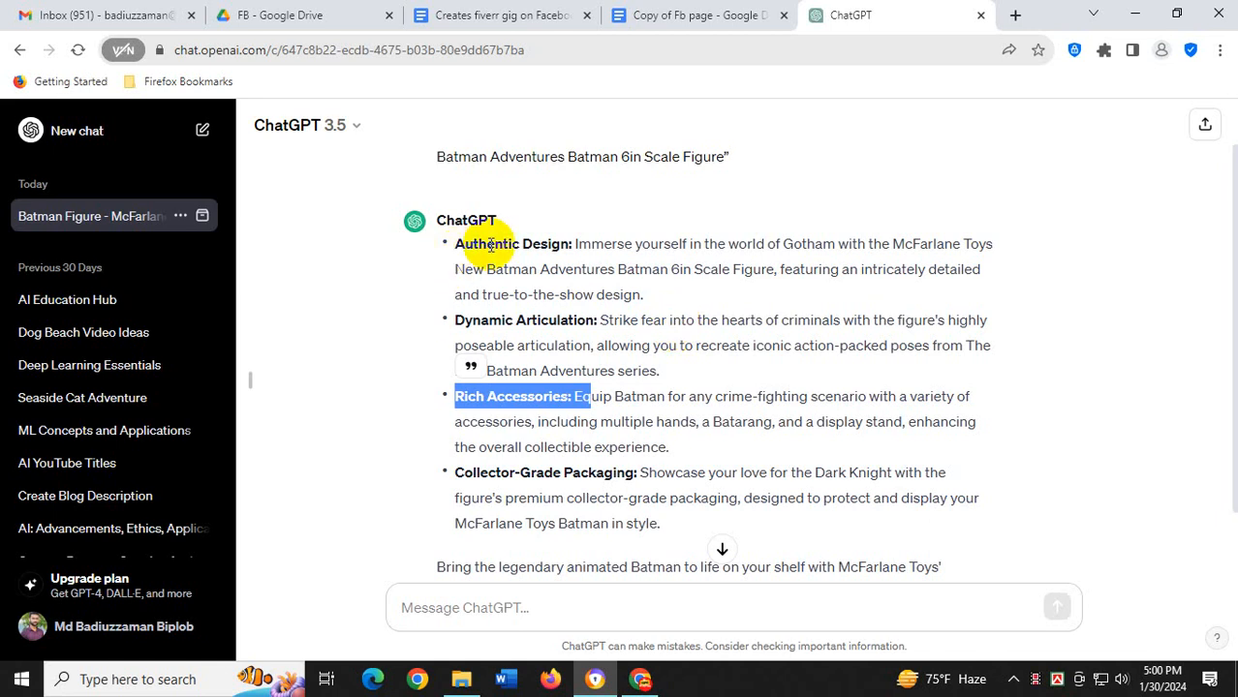
pyautogui.moveTo(455, 244); pyautogui.dragTo(569, 244)
pyautogui.hotkey('ctrl', 'c')
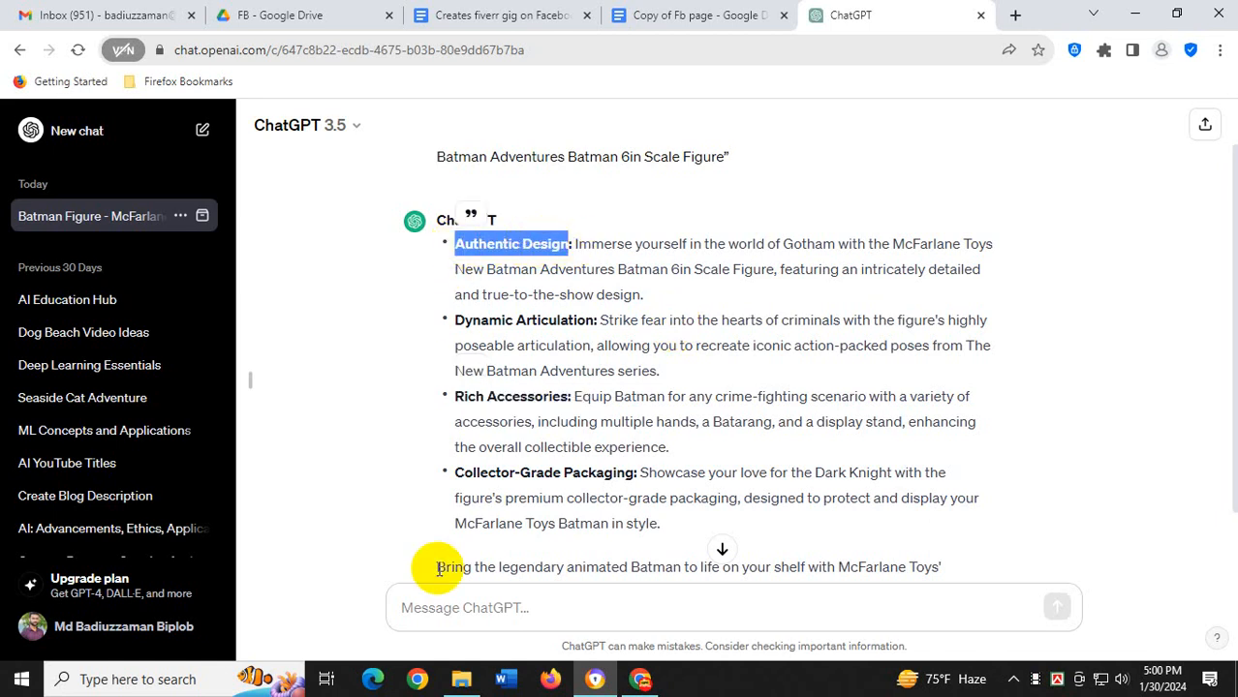
# Open Notepad and arrange its blank document side by side with the ChatGPT window
pyautogui.click(129, 679)
pyautogui.write('no')
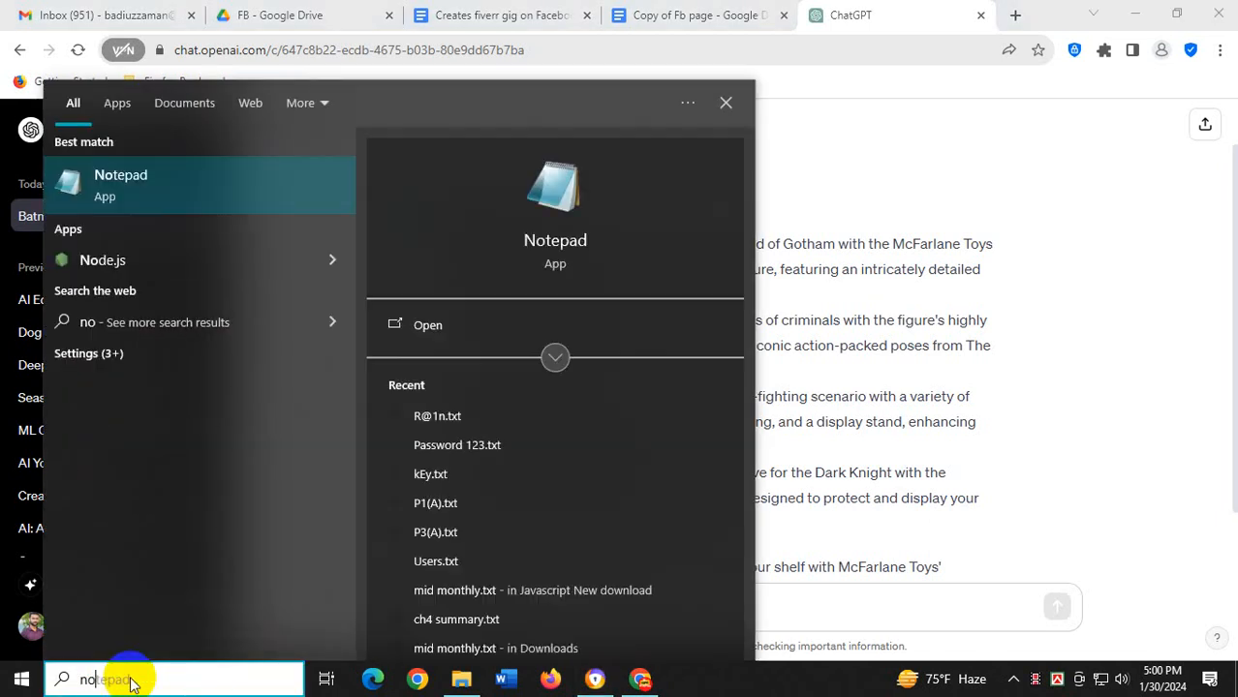
pyautogui.write('tepad')
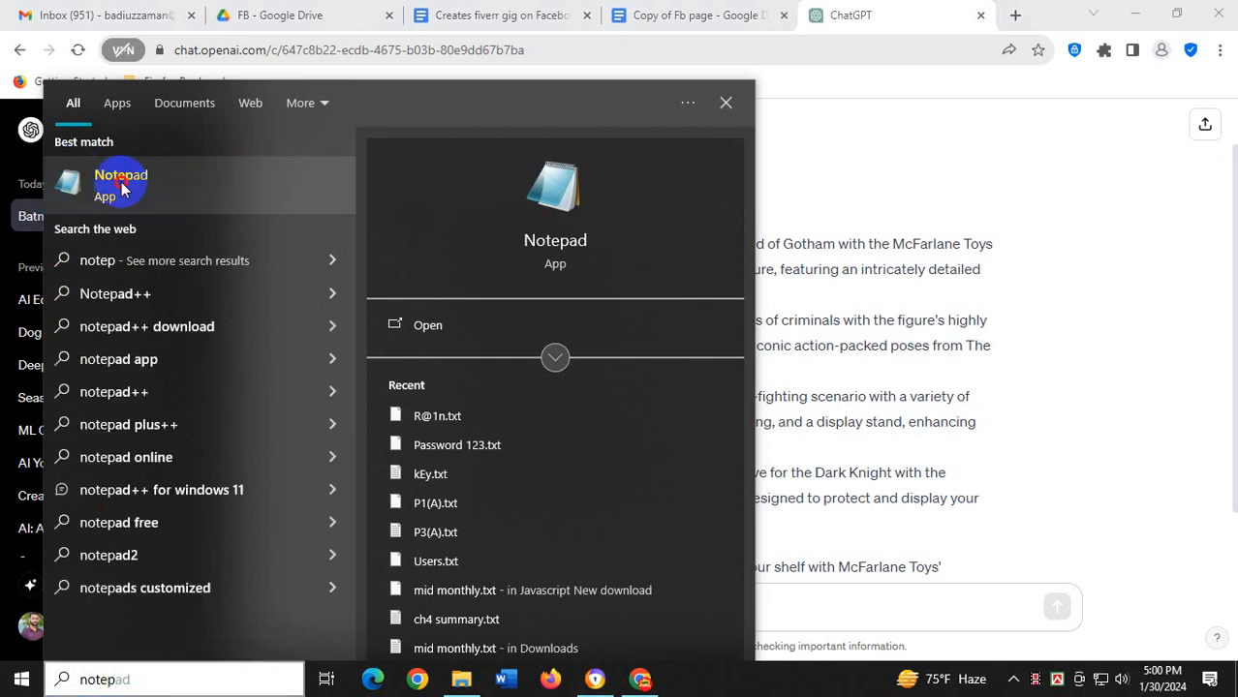
pyautogui.click(121, 184)
pyautogui.moveTo(539, 135); pyautogui.dragTo(1236, 194)
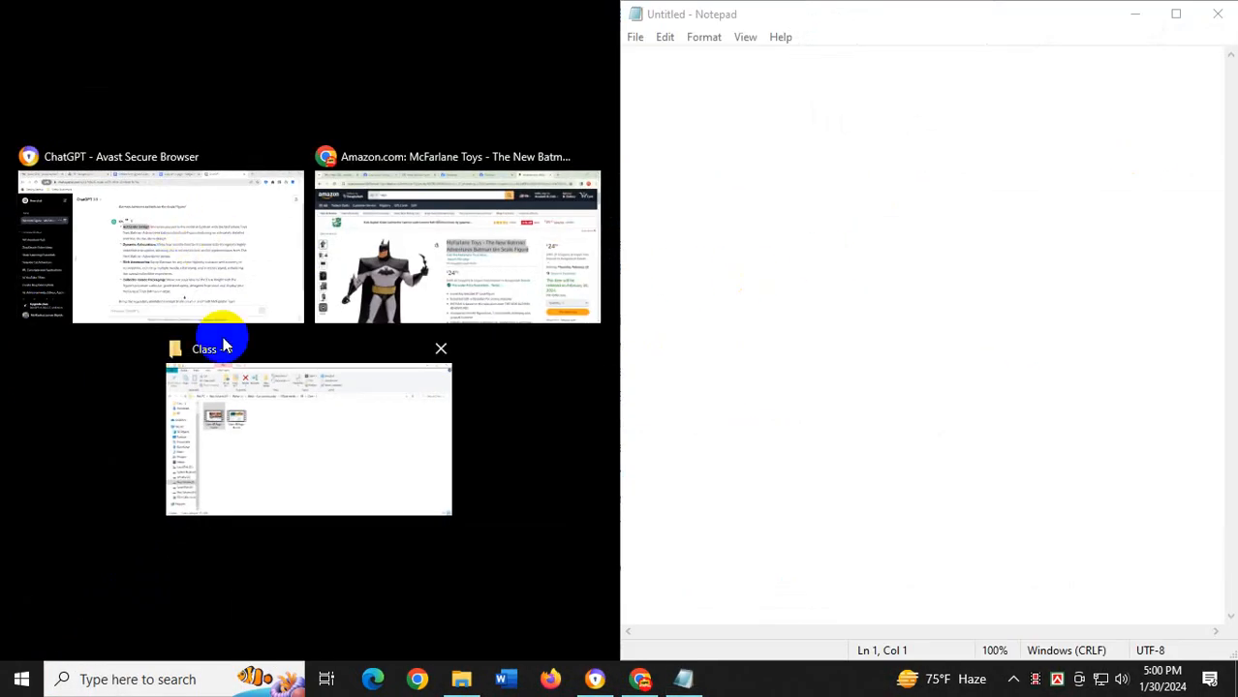
pyautogui.click(182, 230)
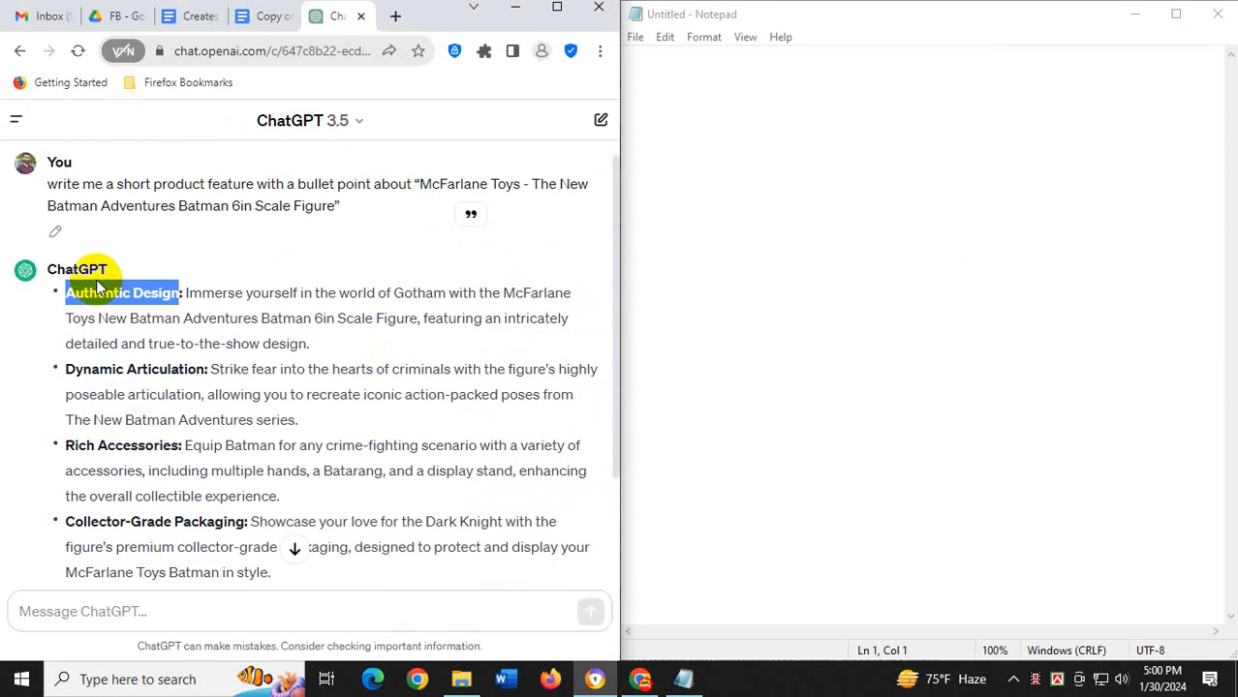
# Paste "Authentic Design" into the blank Notepad document and add ChatGPT's "Dynamic Articulation" heading on the second line
pyautogui.click(713, 204)
pyautogui.hotkey('ctrl', 'v')
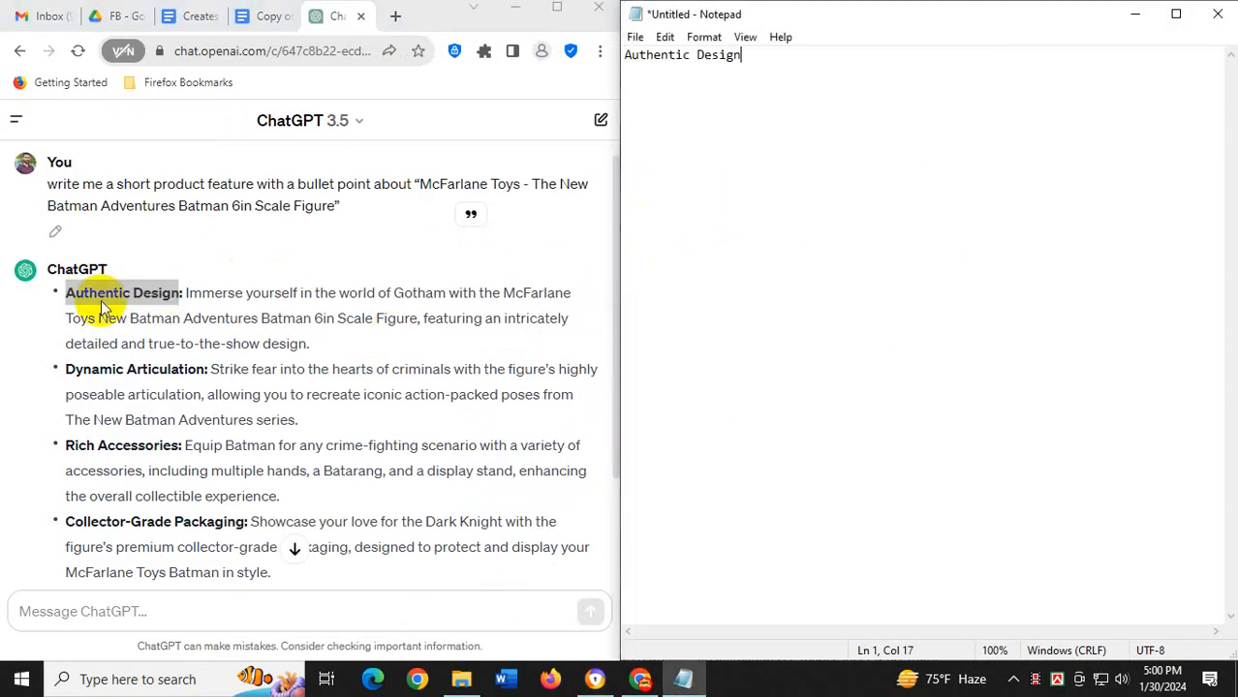
pyautogui.moveTo(65, 370); pyautogui.dragTo(207, 370)
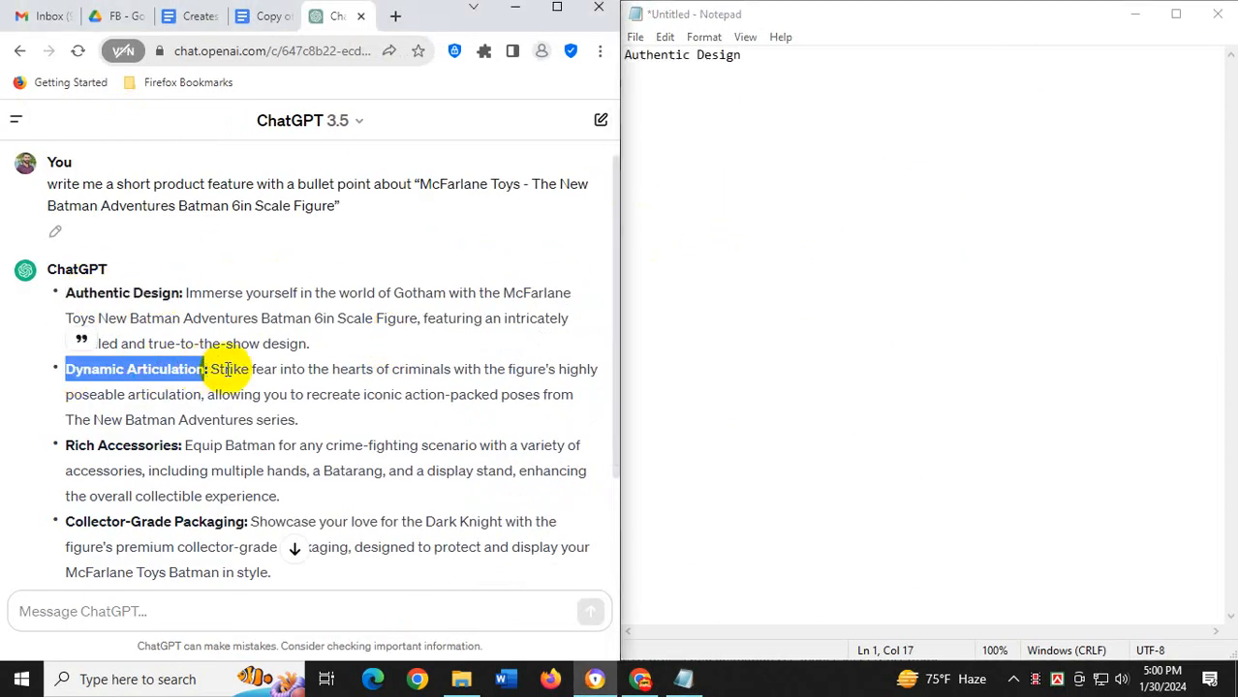
pyautogui.click(713, 212)
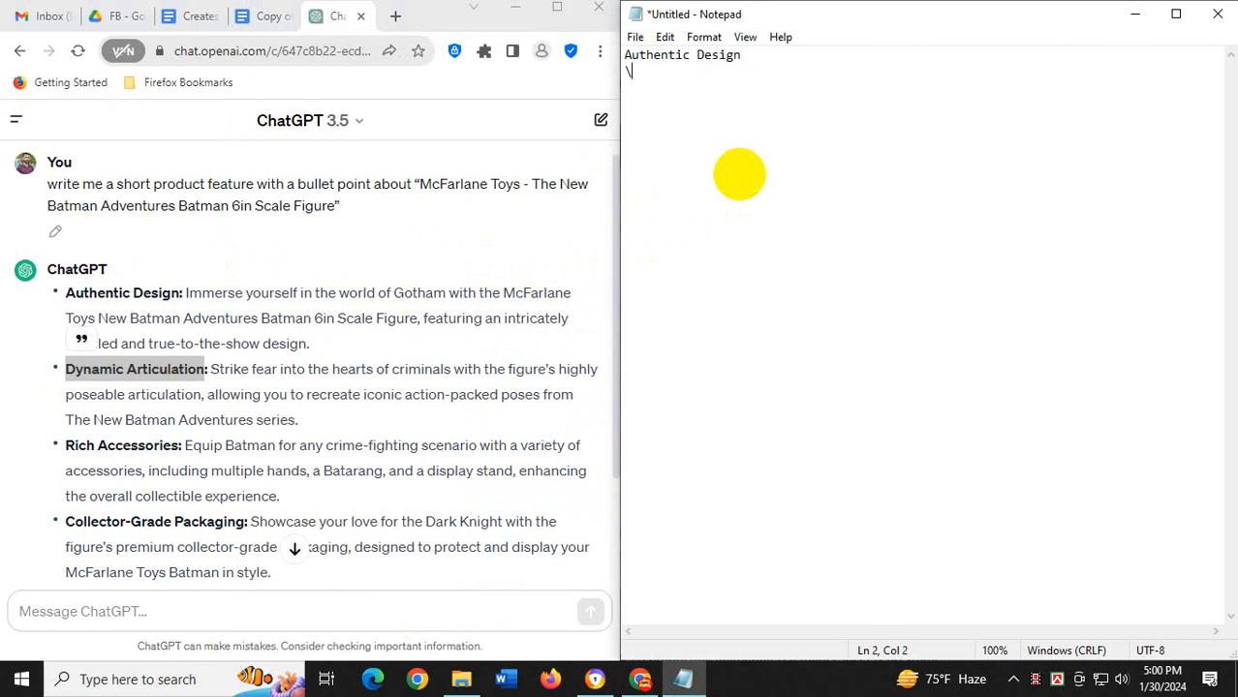
pyautogui.click(631, 72)
pyautogui.press('BackSpace')
pyautogui.click(847, 94)
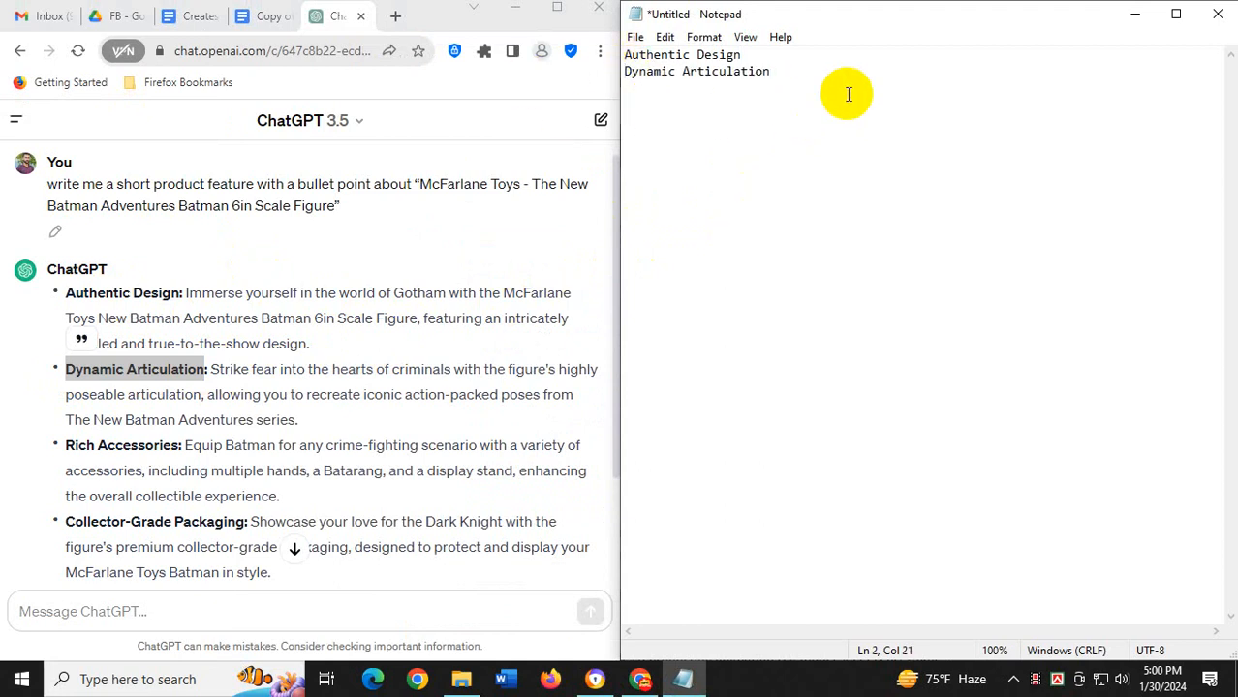
# Copy ChatGPT's "Rich Accessories" and "Collector-Grade Packaging" headings onto separate new lines in Notepad
pyautogui.moveTo(66, 446); pyautogui.dragTo(177, 445)
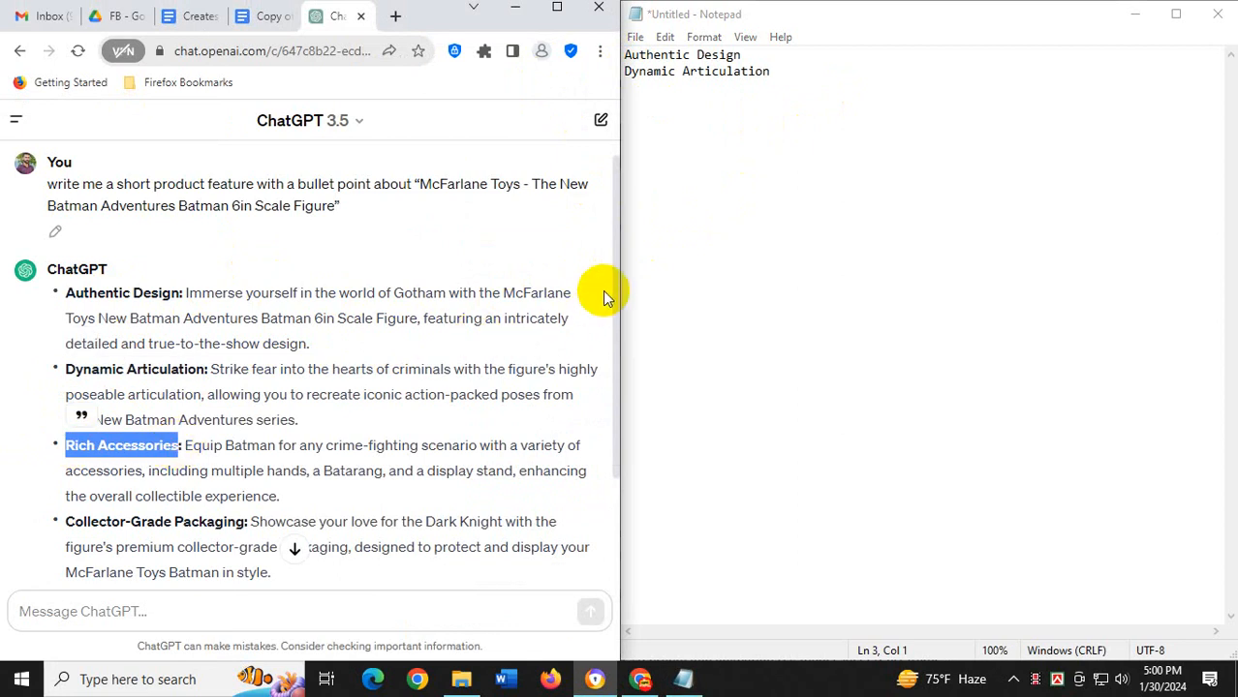
pyautogui.click(746, 202)
pyautogui.press('Return')
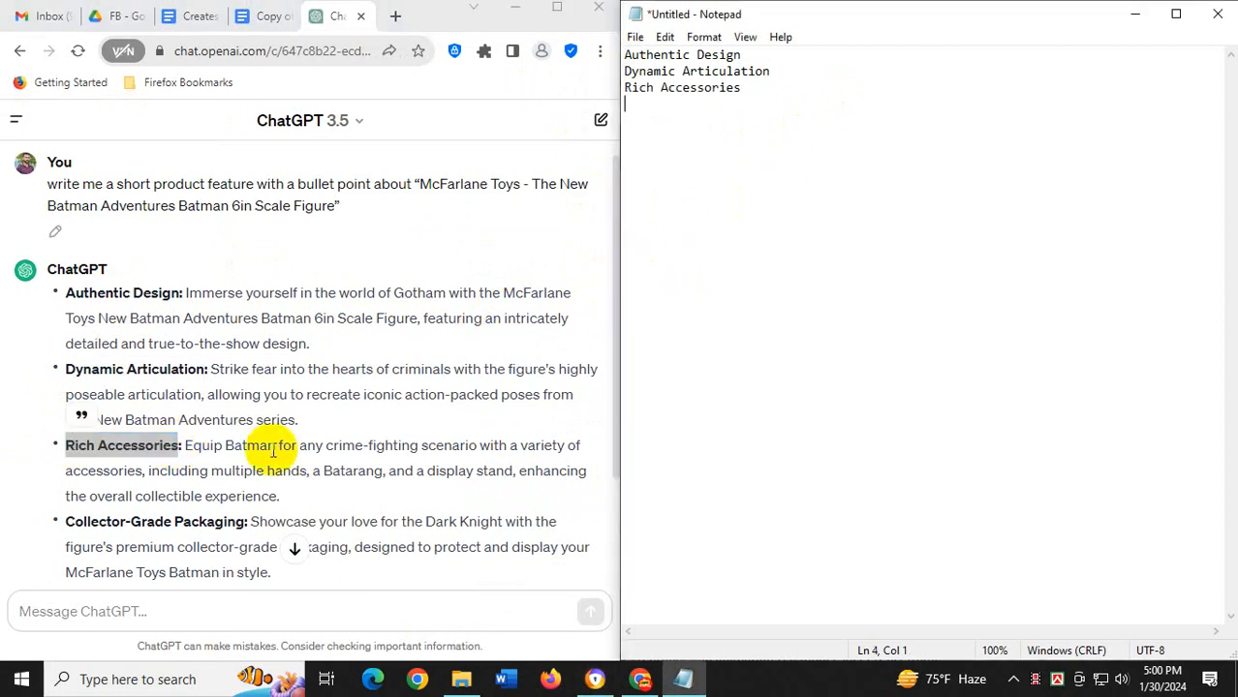
pyautogui.moveTo(66, 522); pyautogui.dragTo(249, 522)
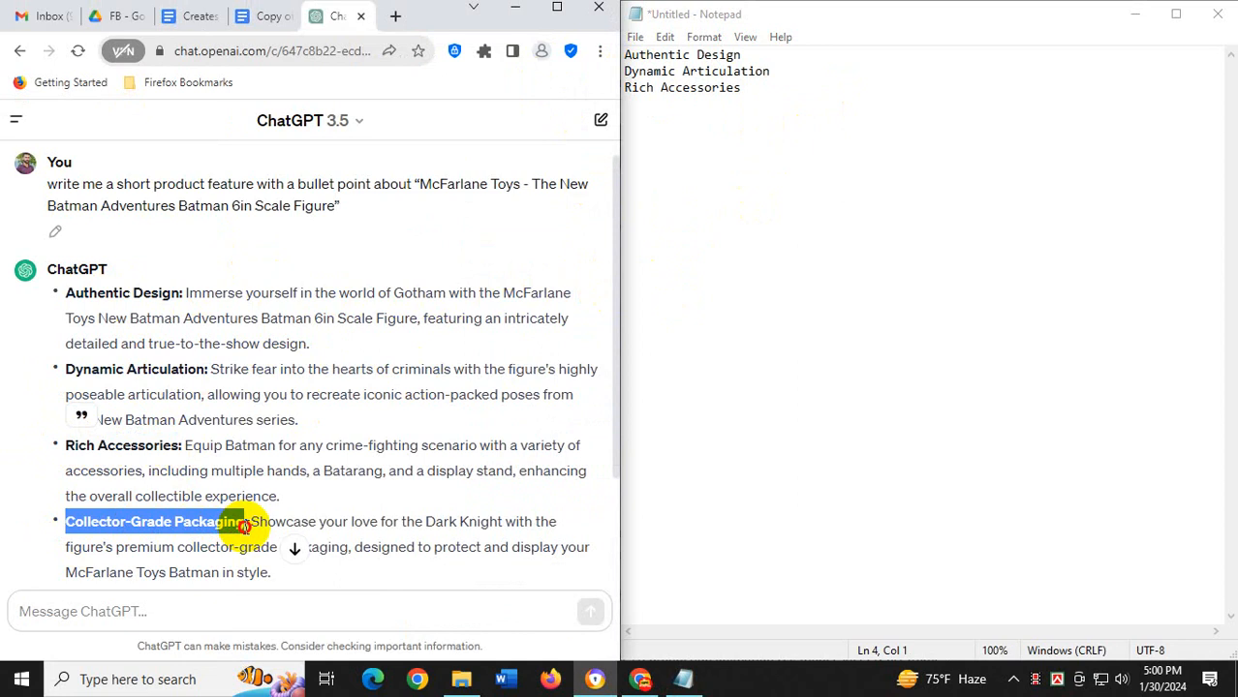
pyautogui.click(754, 216)
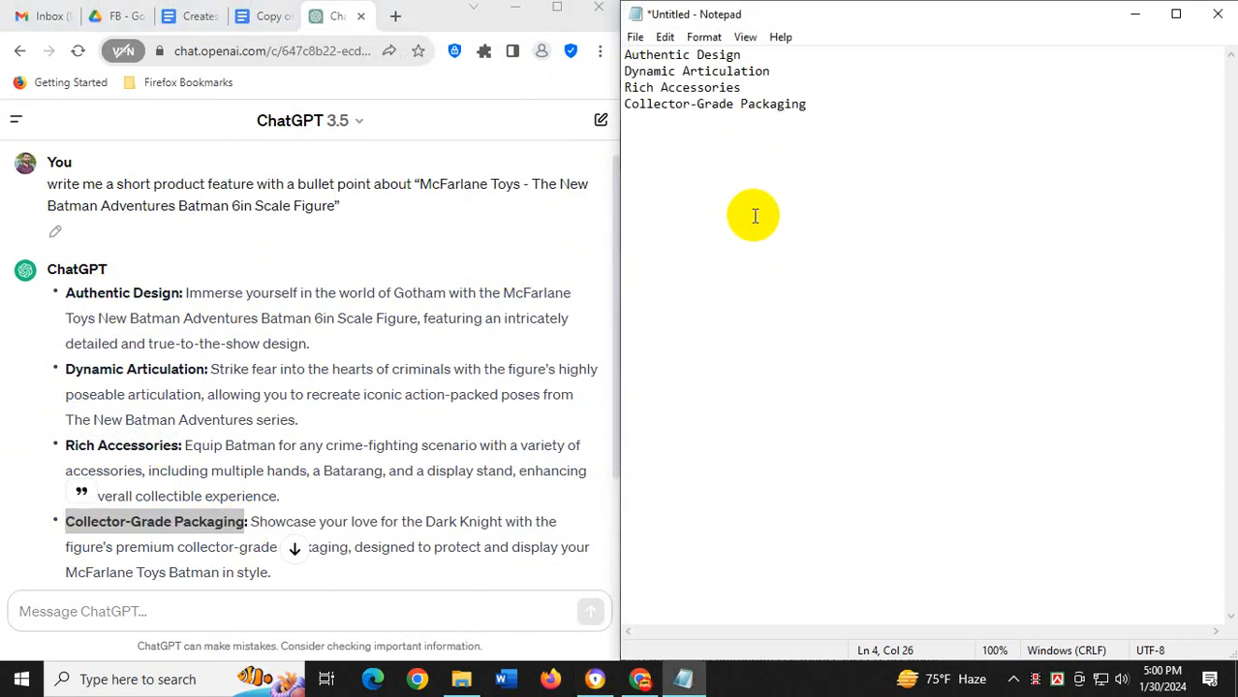
# Return to the full-size "Copy of Fb page" document and highlight the instruction to design product images using Canva
pyautogui.click(1137, 15)
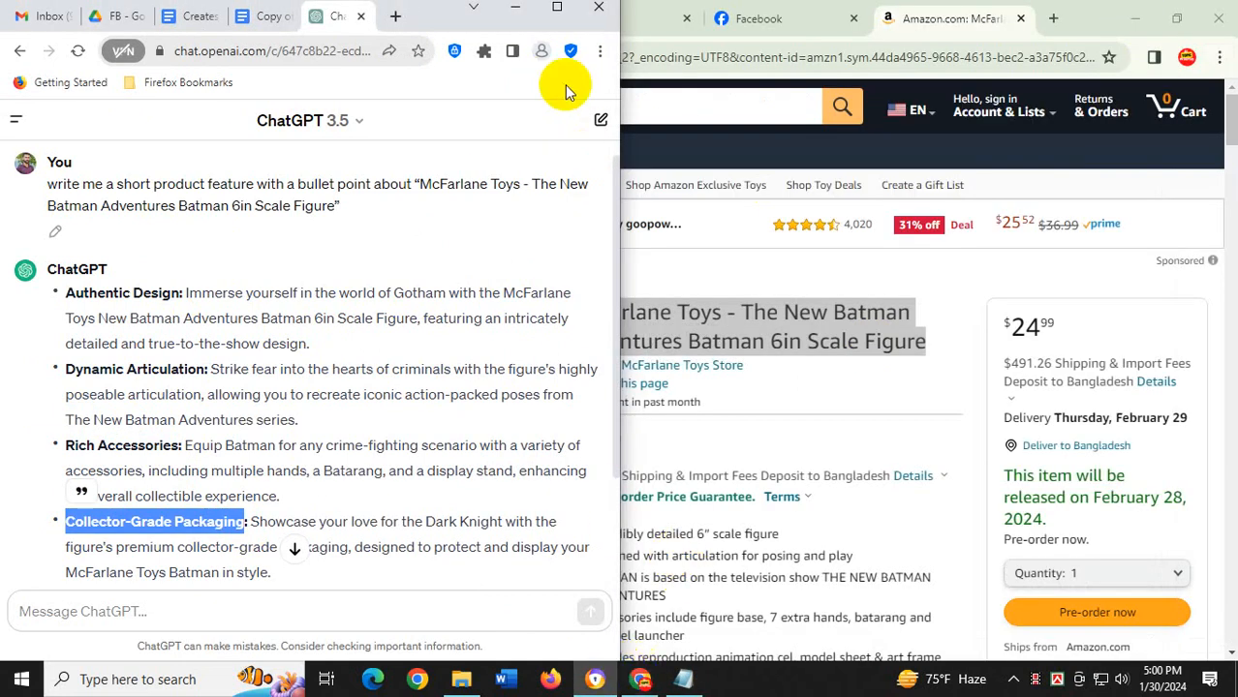
pyautogui.click(557, 10)
pyautogui.click(740, 11)
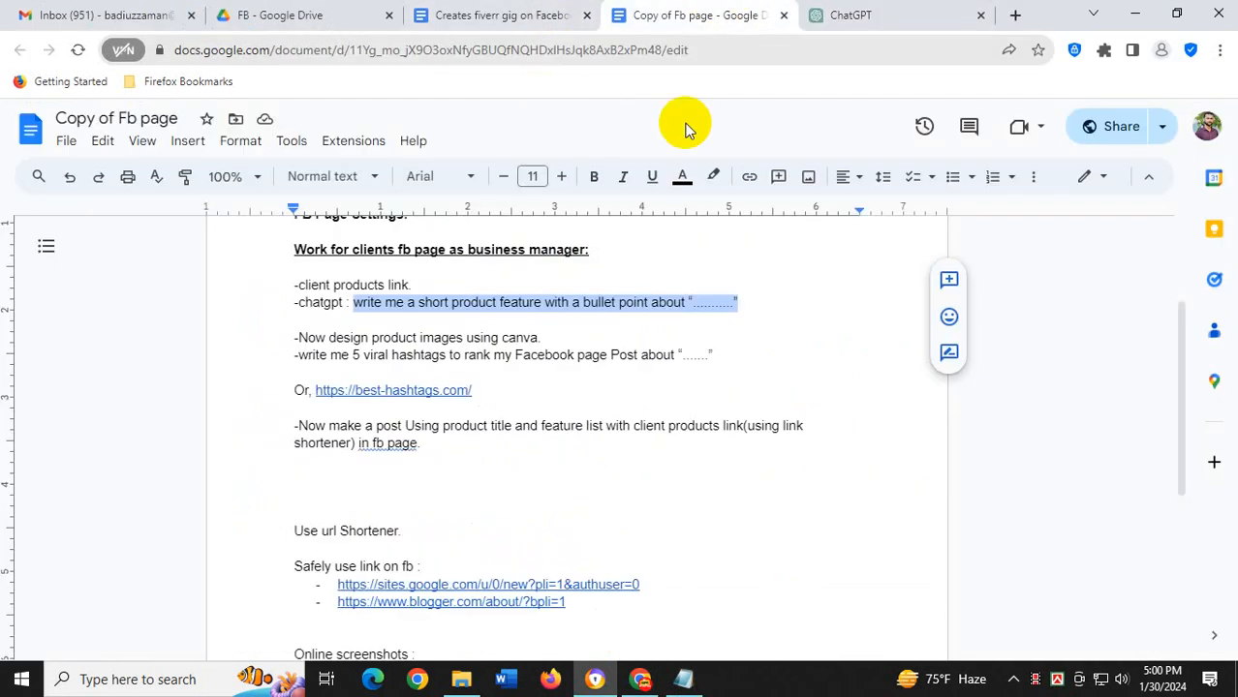
pyautogui.moveTo(299, 338); pyautogui.dragTo(510, 338)
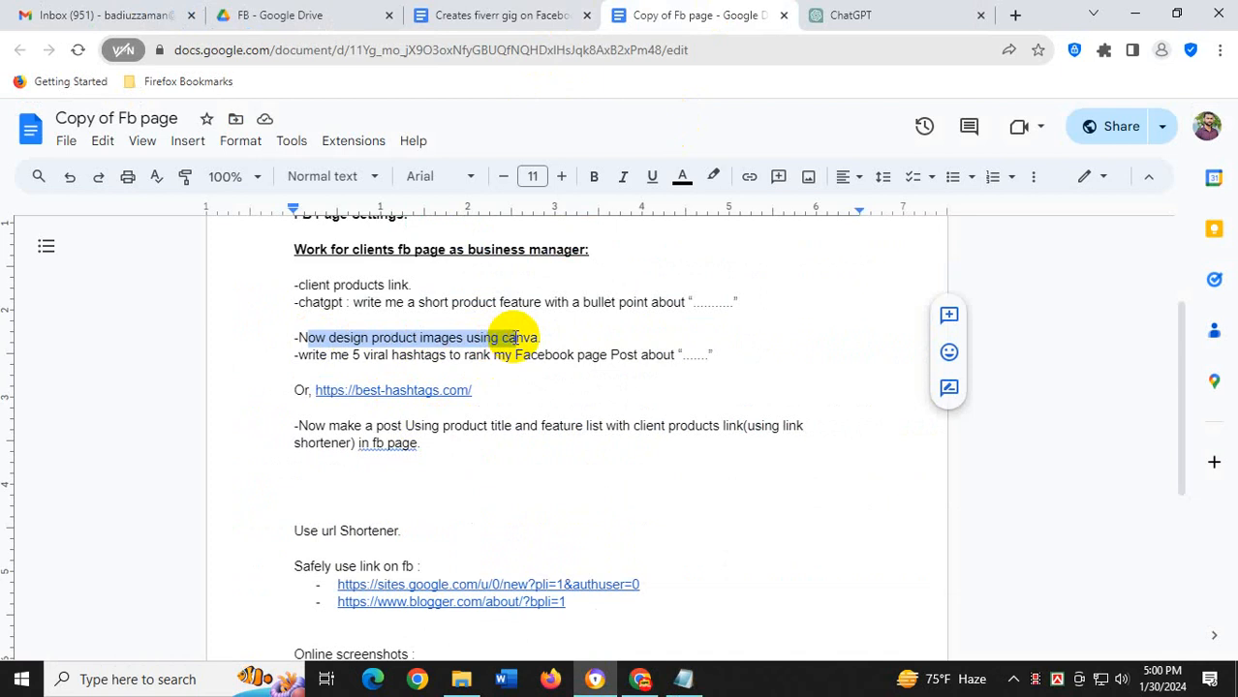
# Switch to the browser window with the Amazon product and open the Canva website in a new tab through a Google search
pyautogui.click(639, 679)
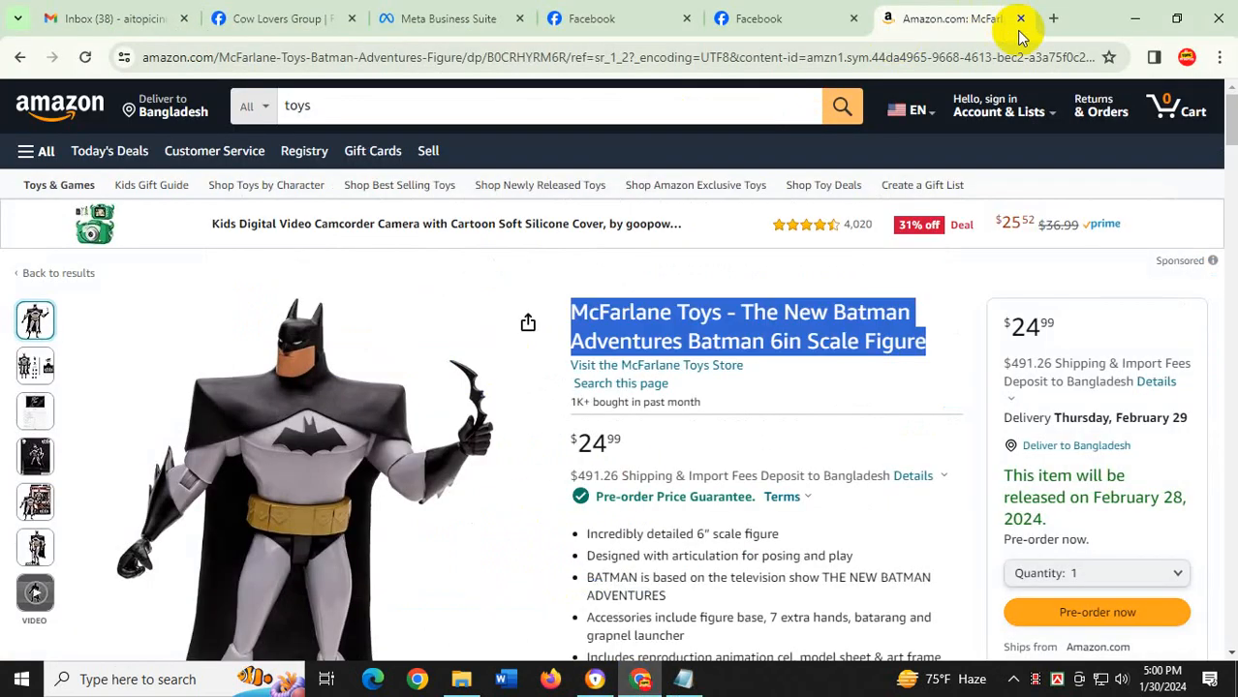
pyautogui.click(1051, 23)
pyautogui.write('canva')
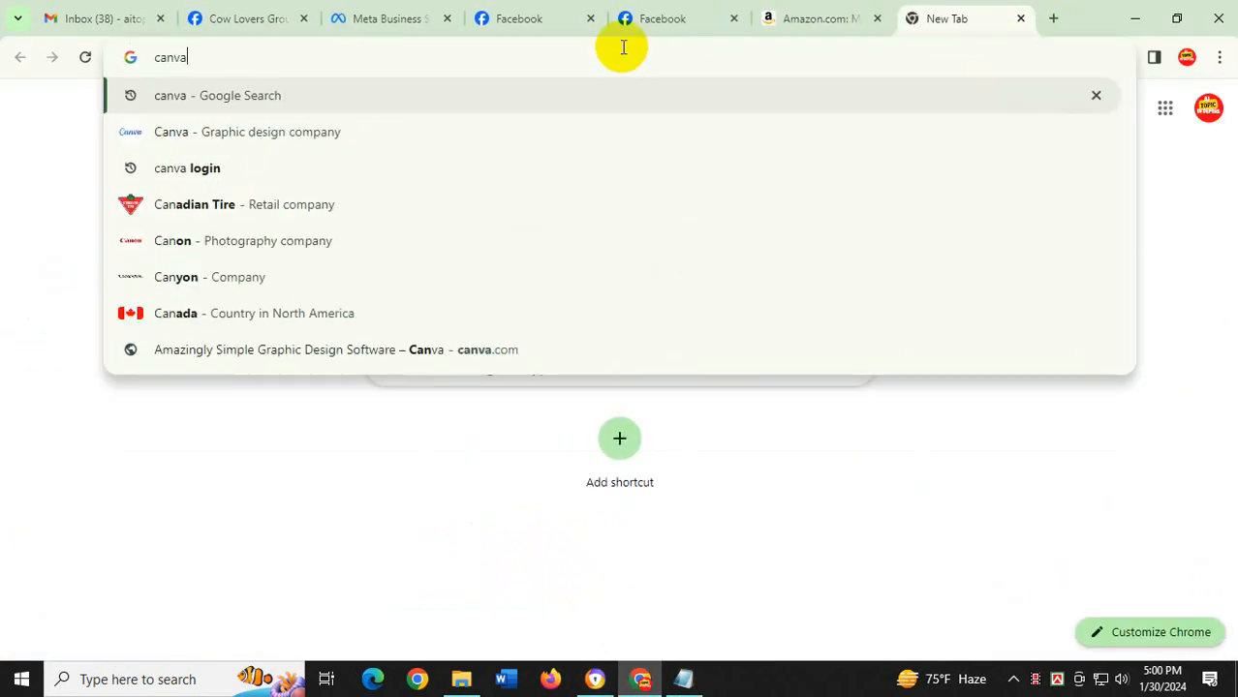
pyautogui.press('Return')
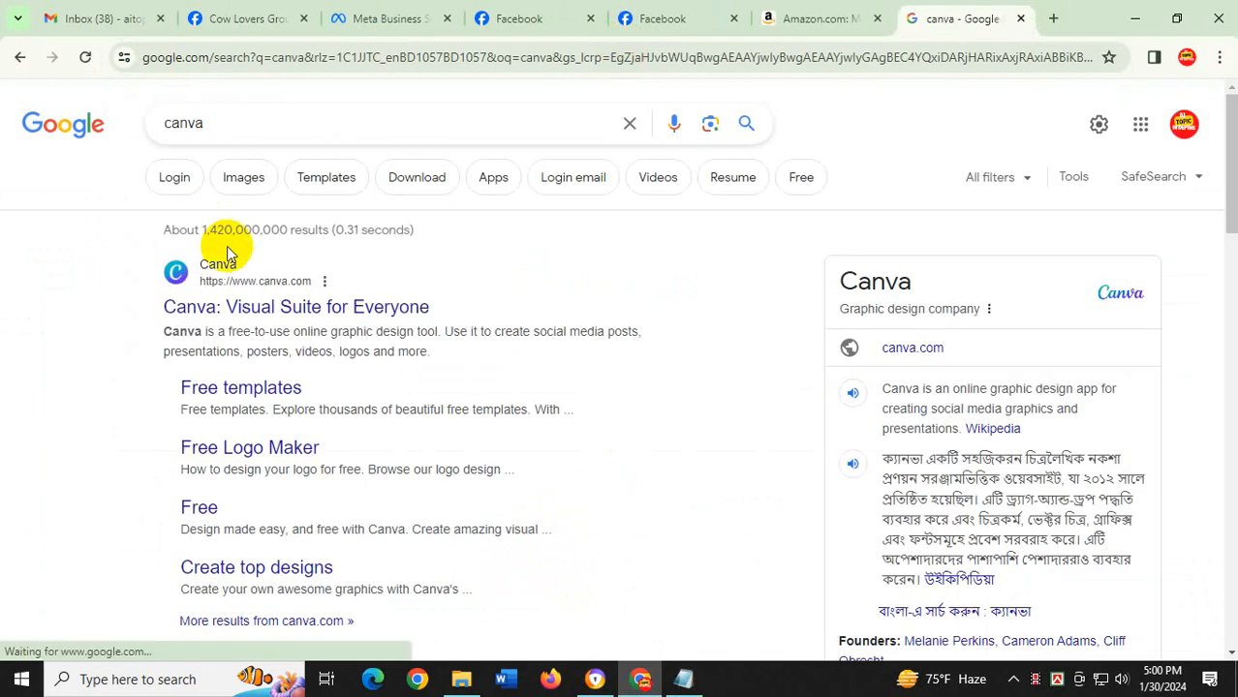
pyautogui.click(293, 308)
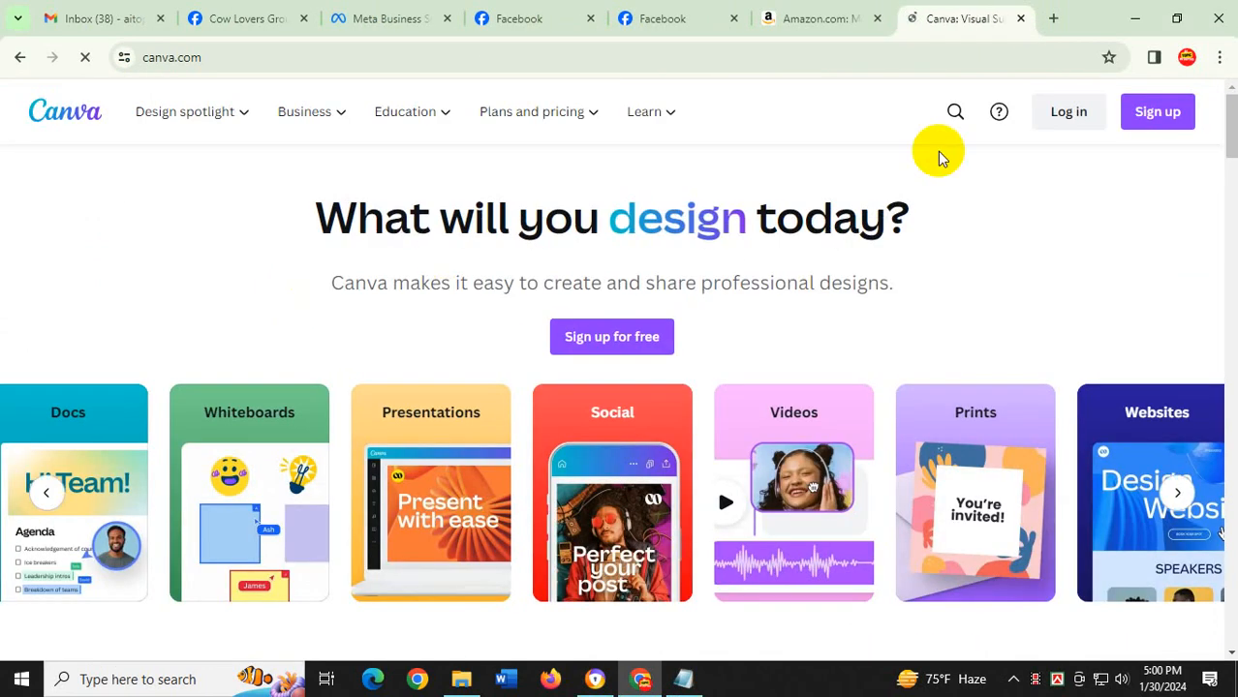
# Log in to Canva with the Google account
pyautogui.click(1061, 117)
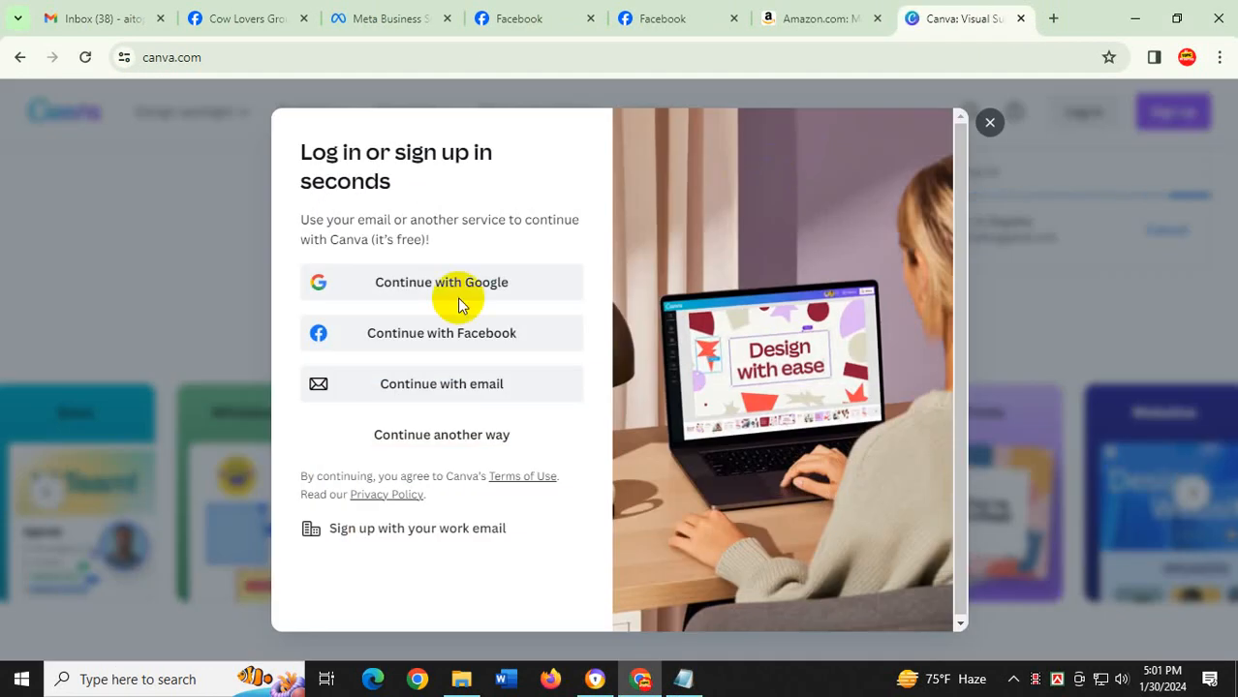
pyautogui.click(426, 283)
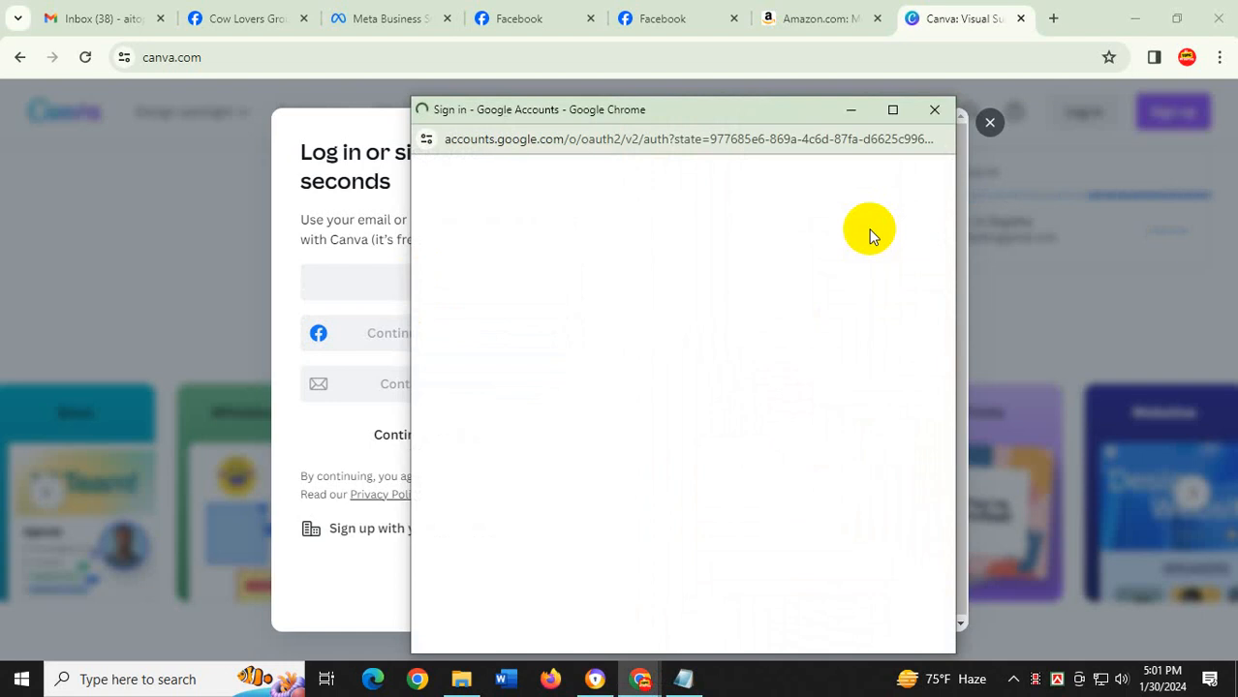
pyautogui.click(659, 373)
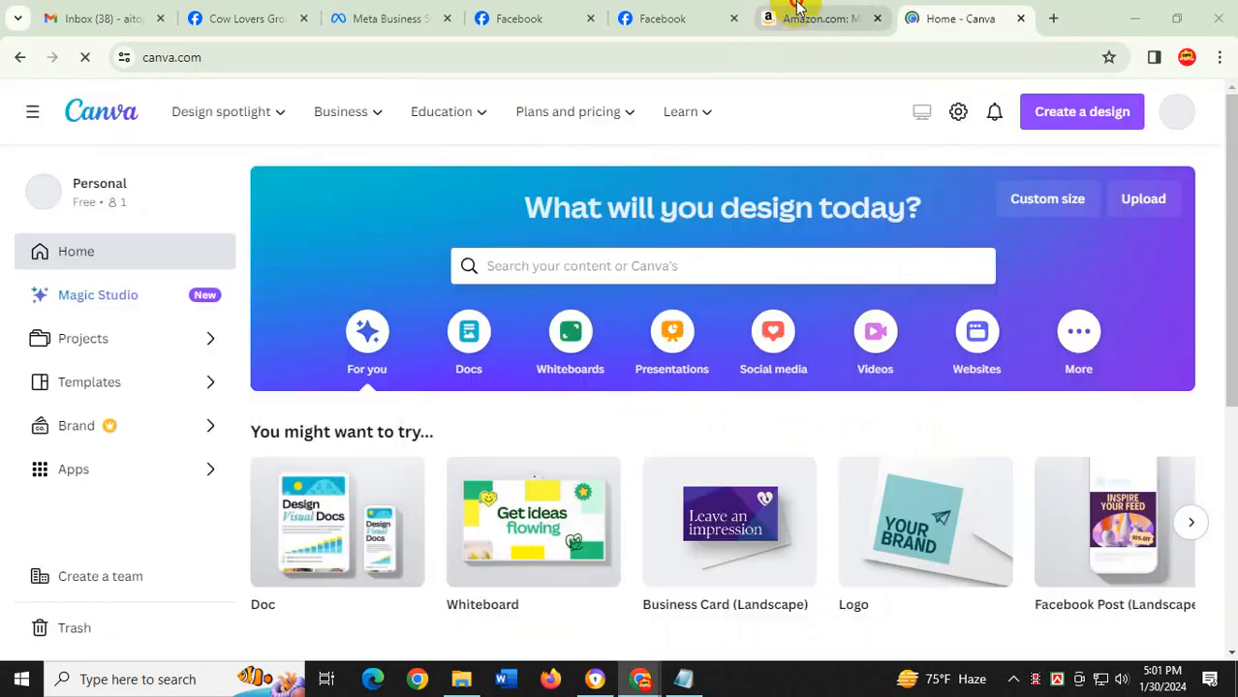
# Open the main Batman figure image from the Amazon listing in its own tab and save it as a JPEG in Downloads
pyautogui.click(789, 17)
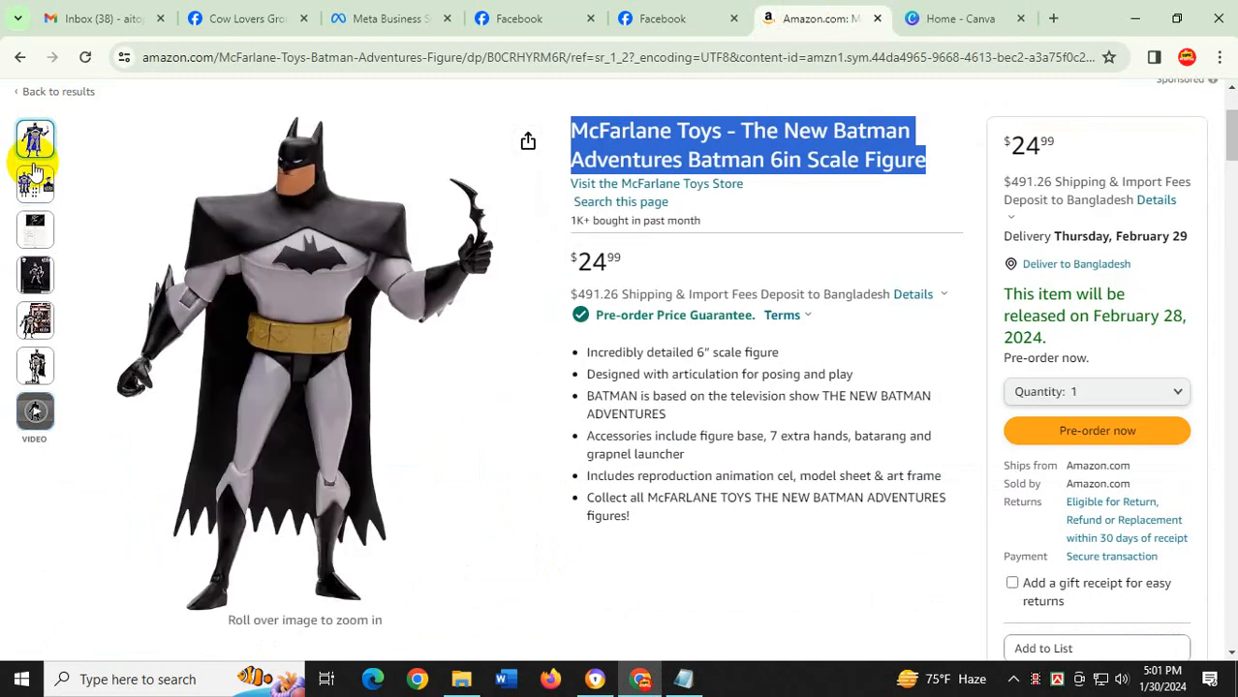
pyautogui.moveTo(36, 194)
pyautogui.moveTo(32, 139)
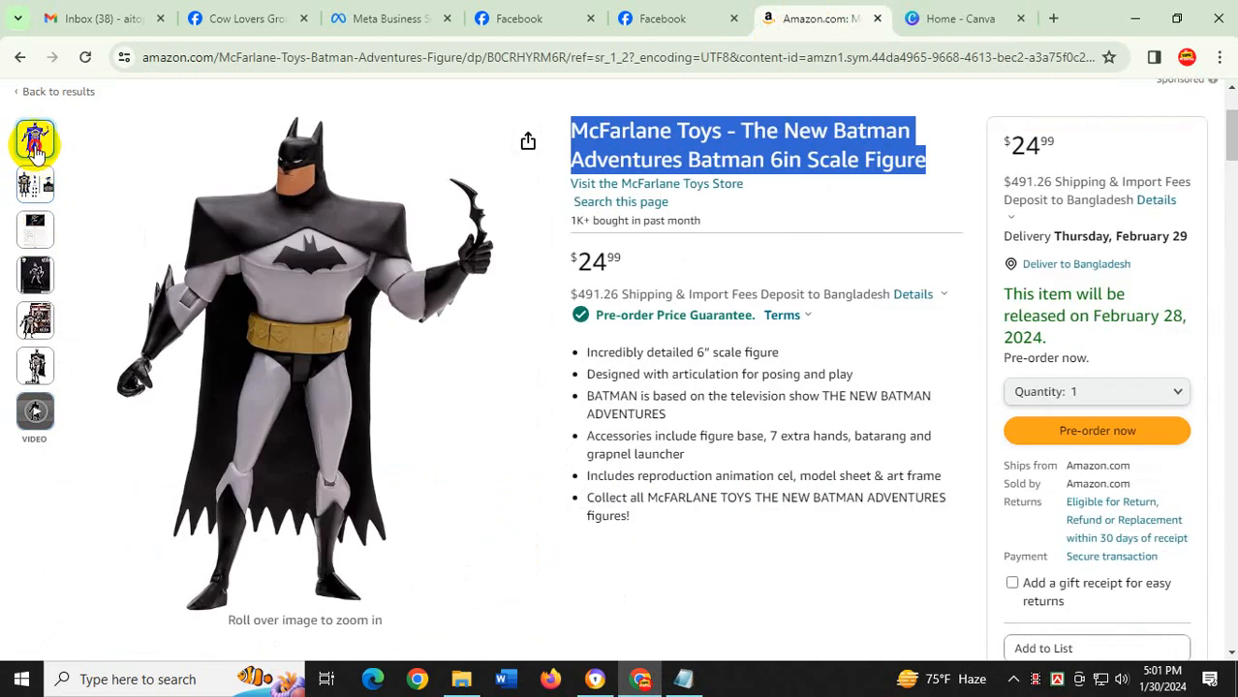
pyautogui.rightClick(329, 300)
pyautogui.click(368, 312)
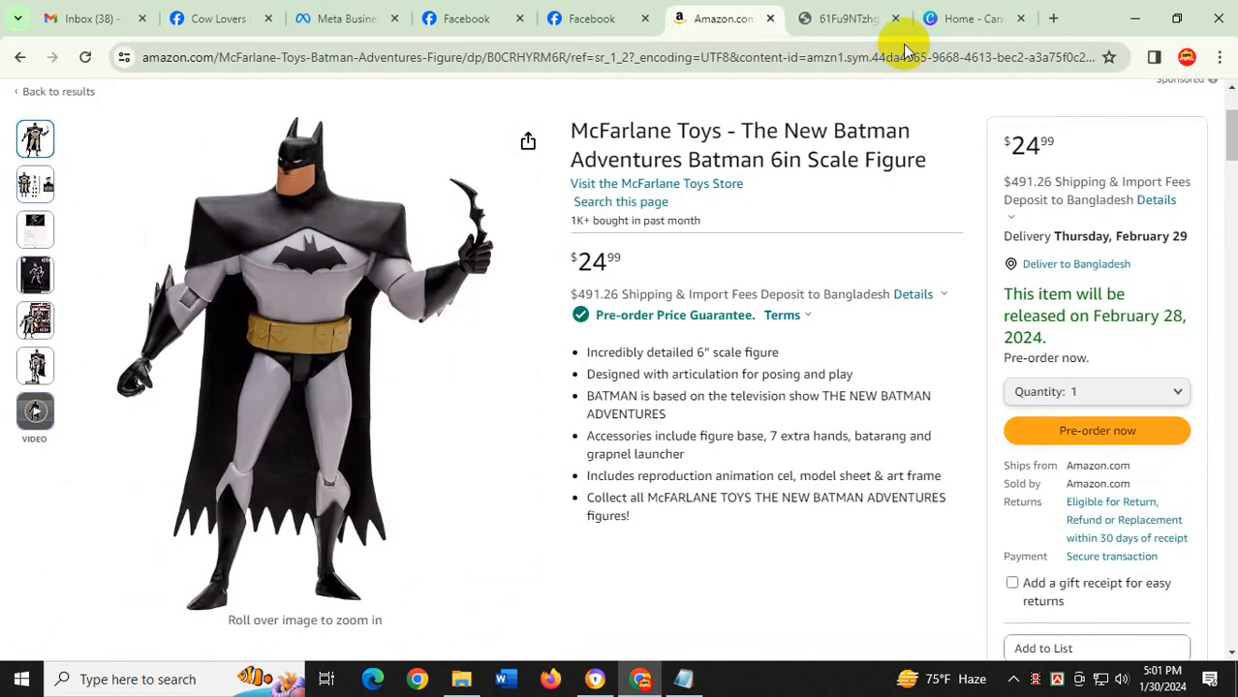
pyautogui.click(872, 19)
pyautogui.rightClick(579, 257)
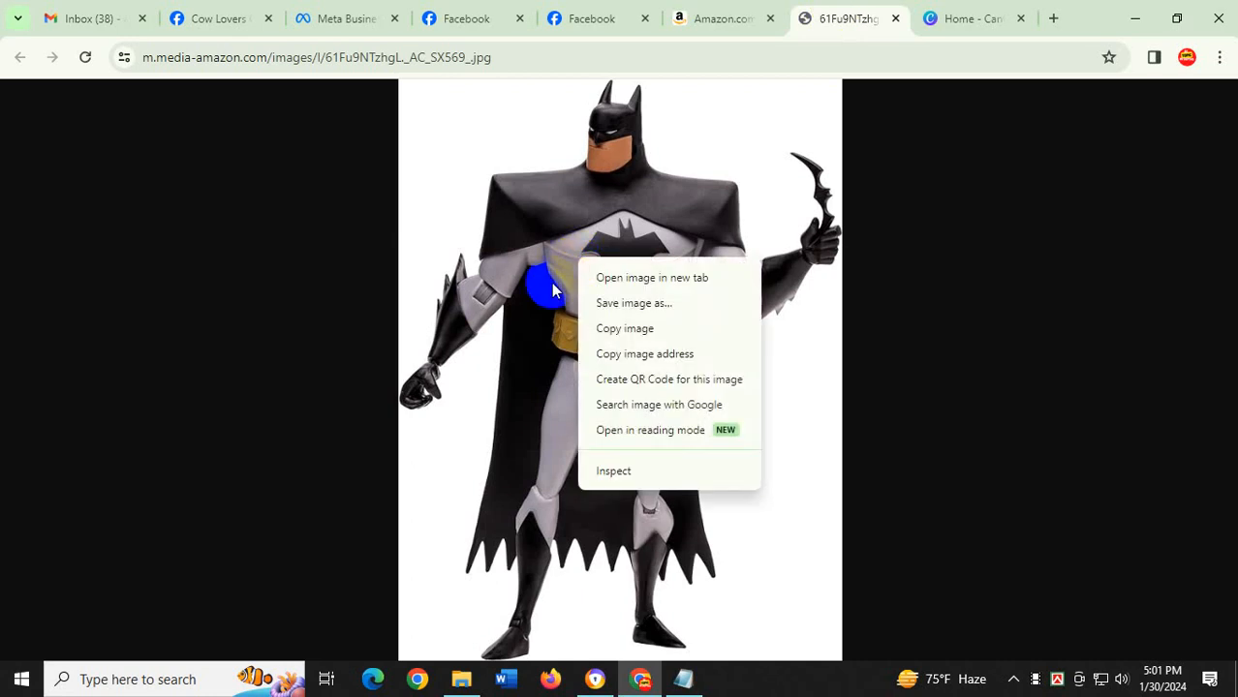
pyautogui.click(639, 302)
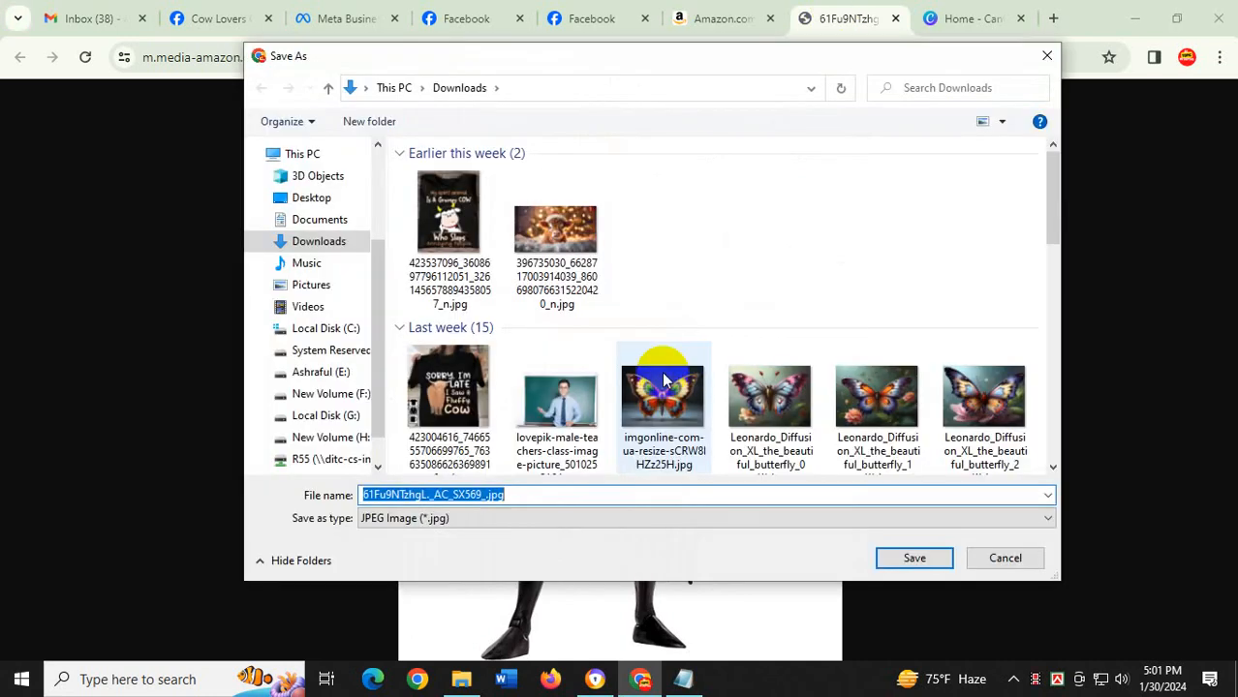
pyautogui.click(928, 558)
# Search Canva's templates for "facebook group post image"
pyautogui.click(937, 21)
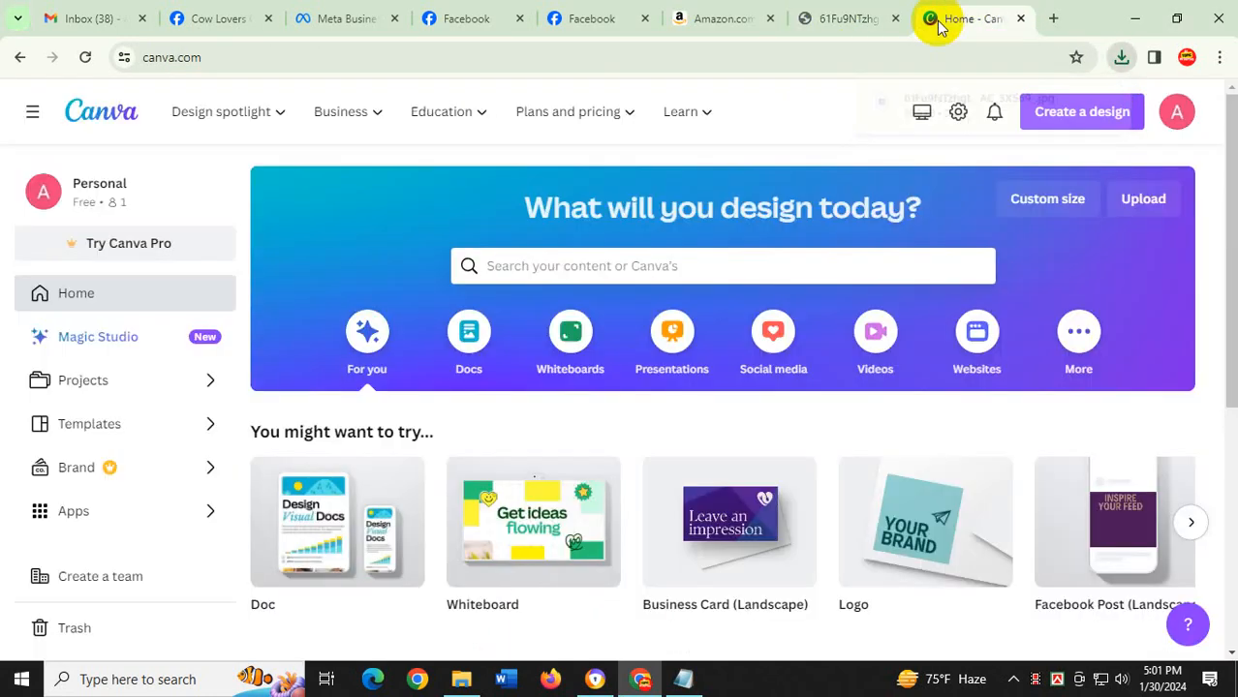
pyautogui.scroll(-1, 105, 478)
pyautogui.scroll(1, 223, 426)
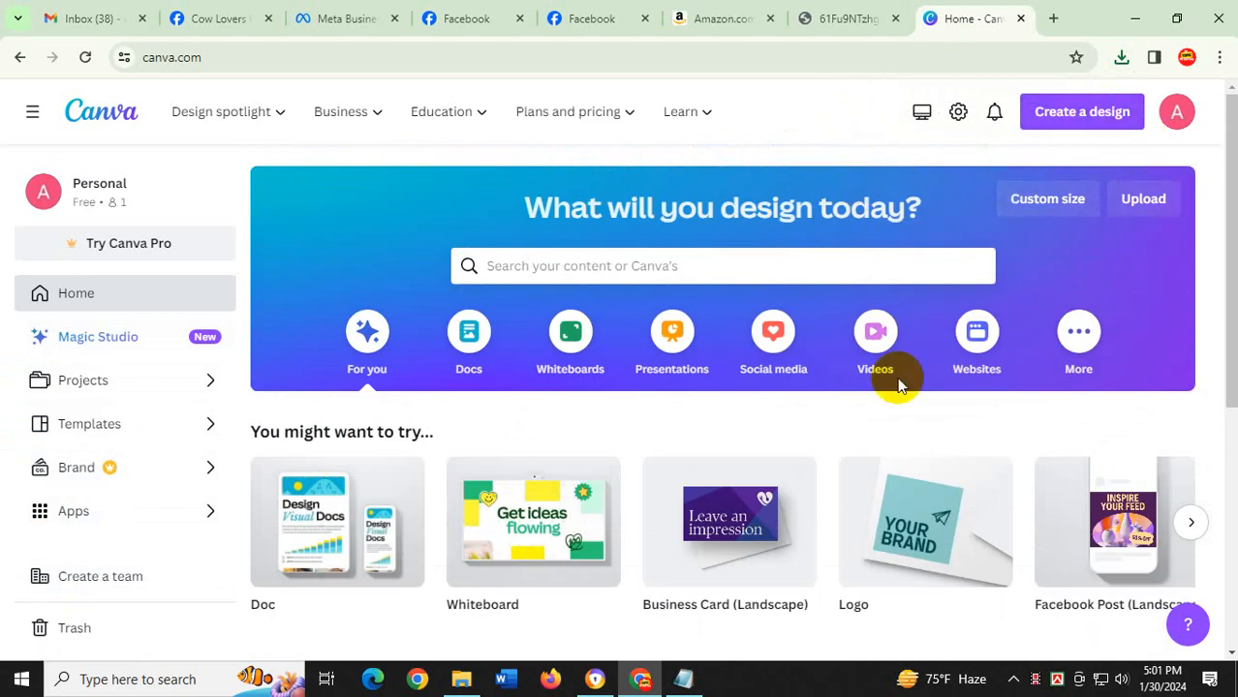
pyautogui.click(637, 267)
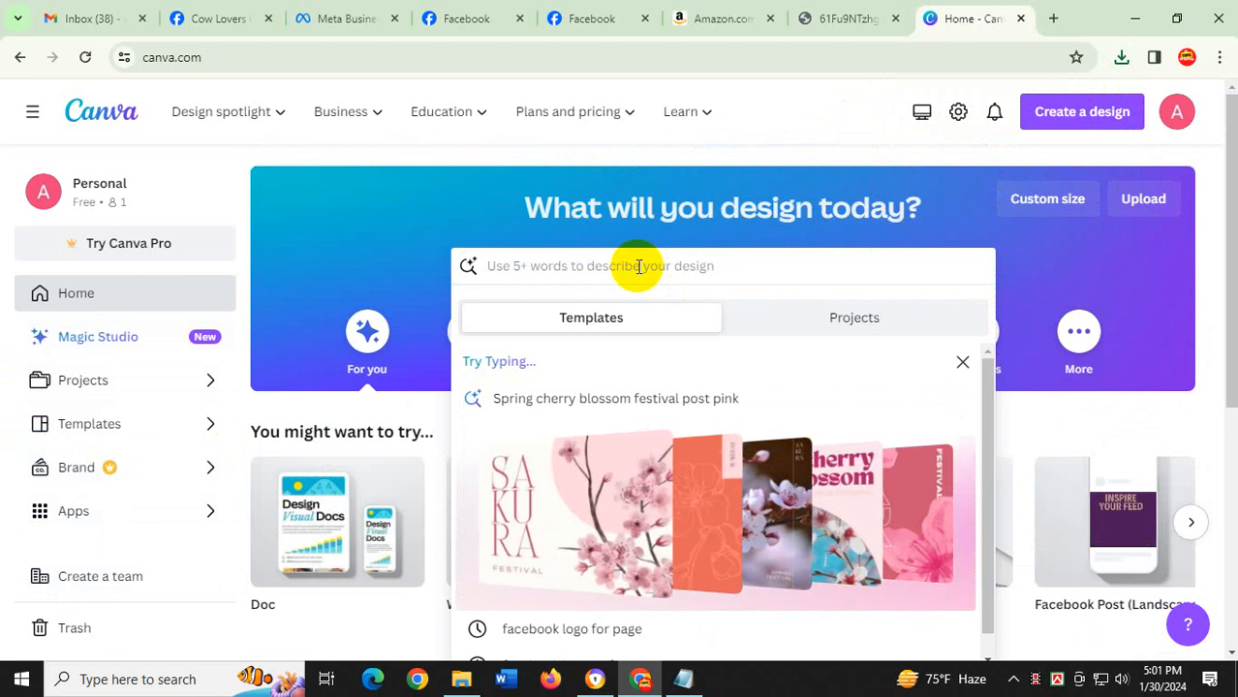
pyautogui.write('facebook gro')
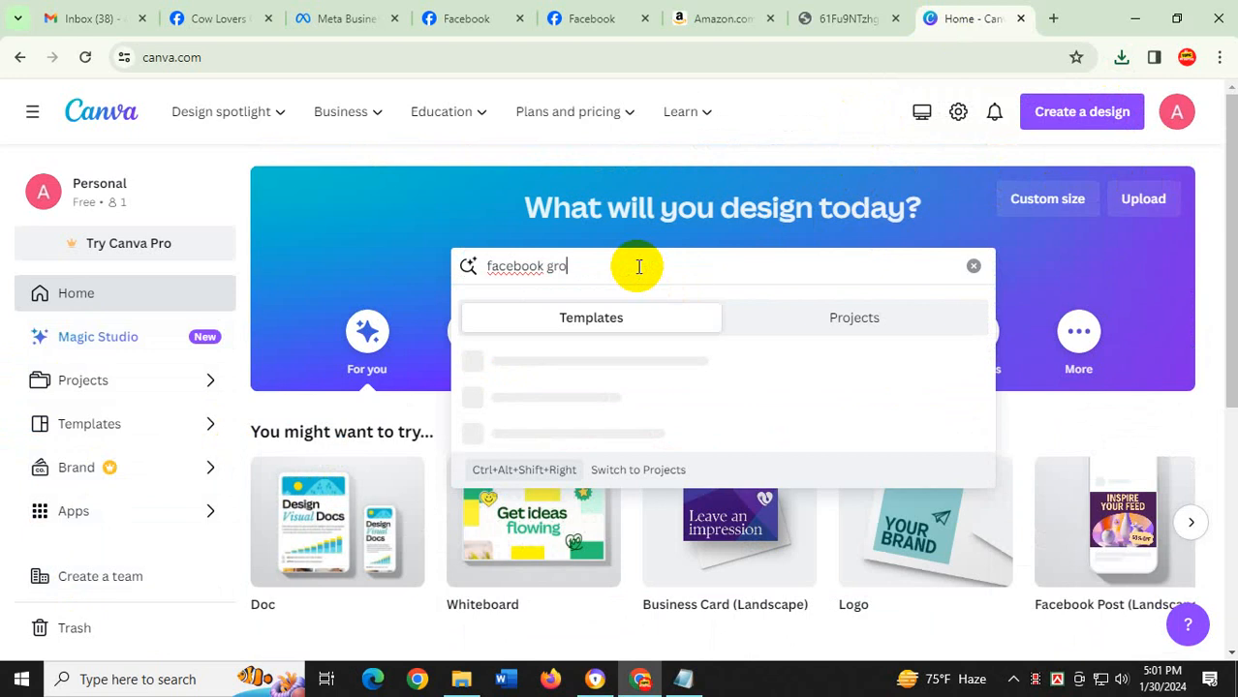
pyautogui.write('up post')
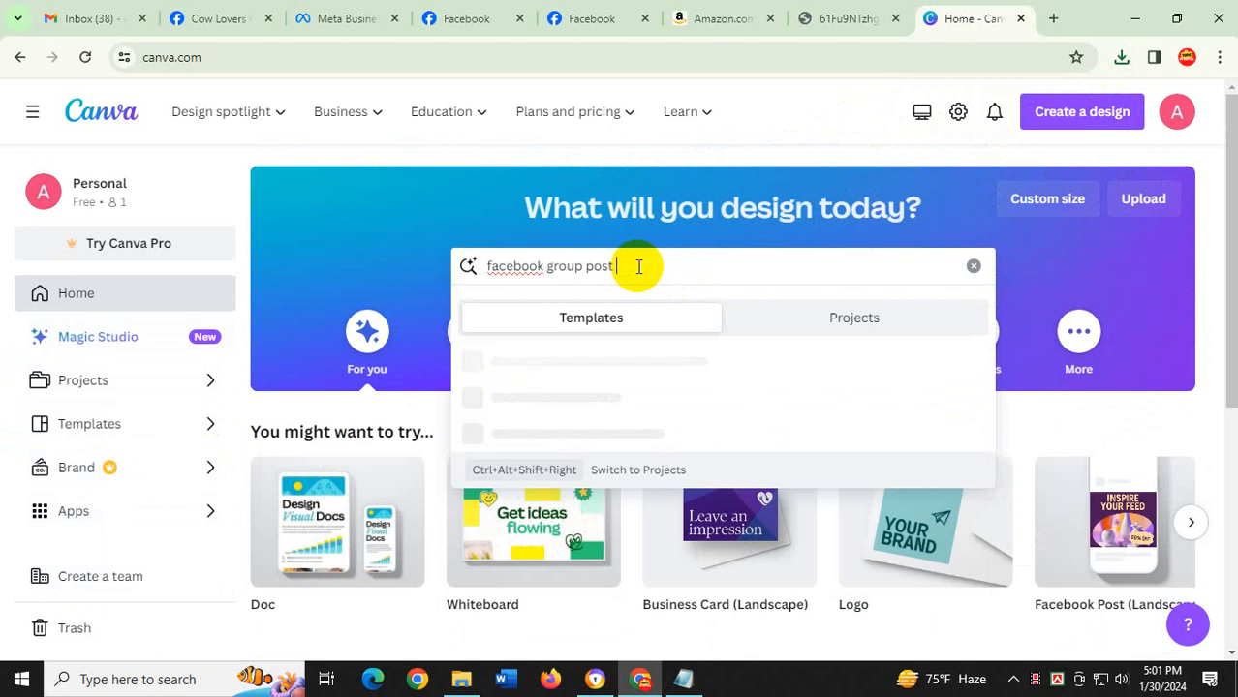
pyautogui.write(' image')
pyautogui.press('Return')
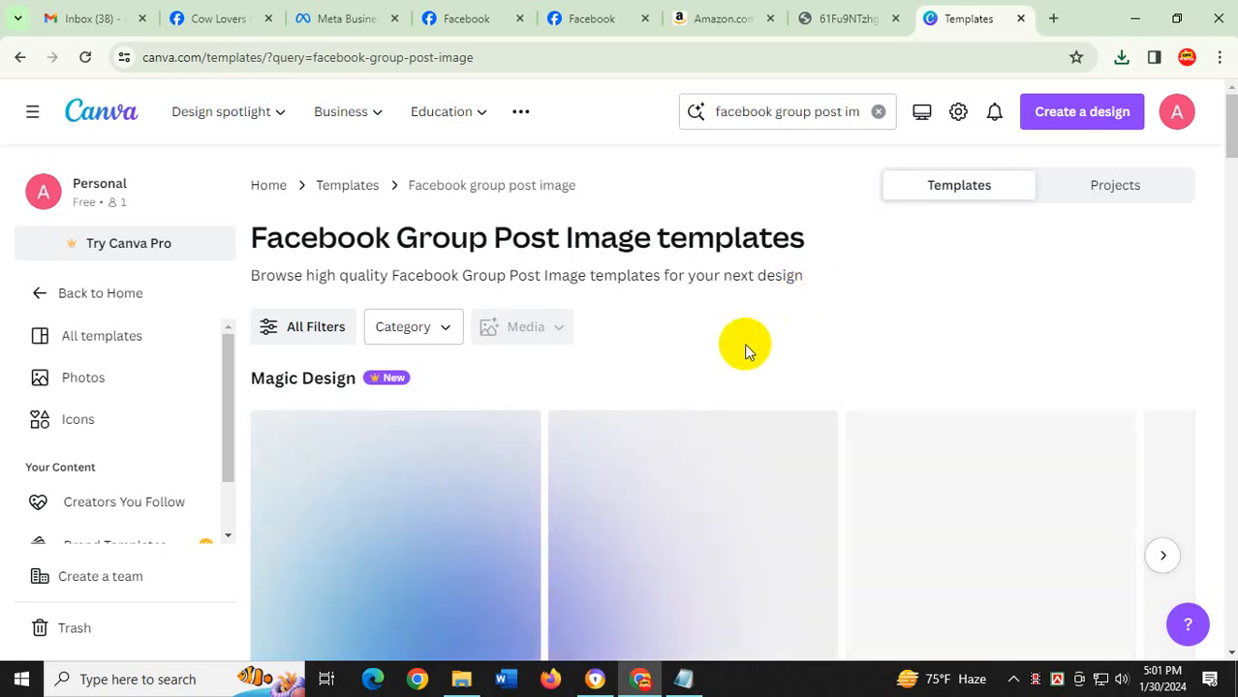
# Open the Blue Yellow and White Vibrant and Abstract Ukrainian Cultural Festival Facebook Group Cover template for customizing
pyautogui.scroll(-2, 744, 343)
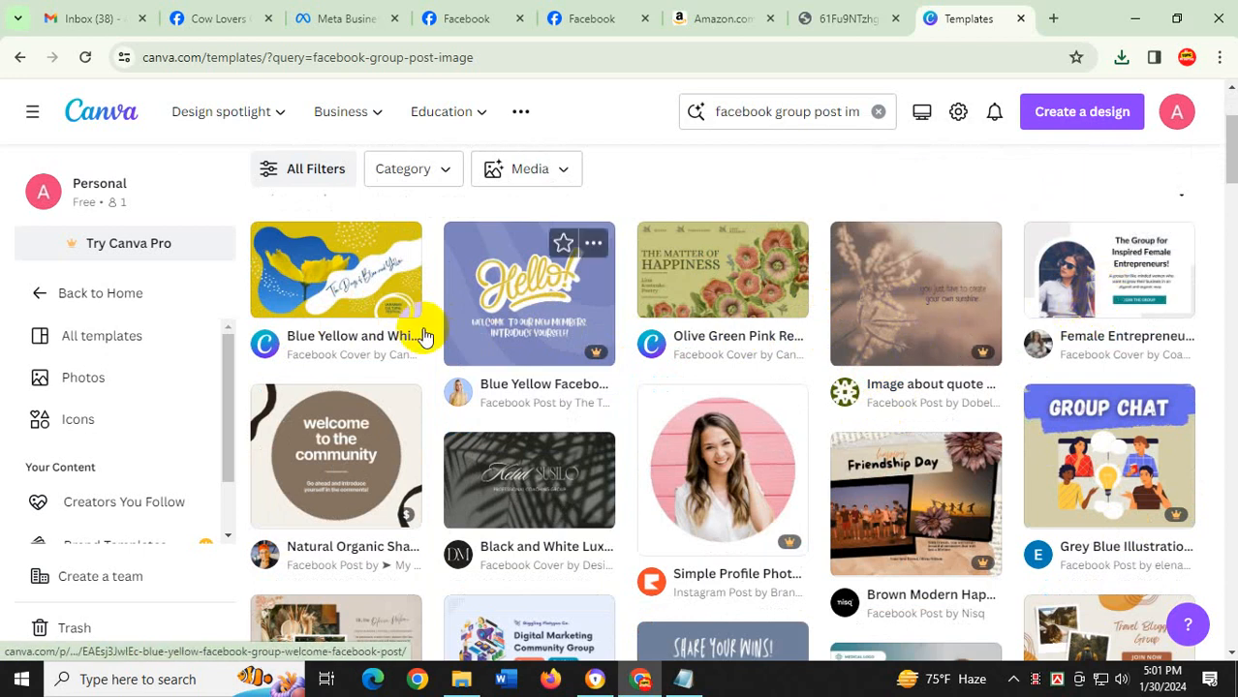
pyautogui.click(406, 256)
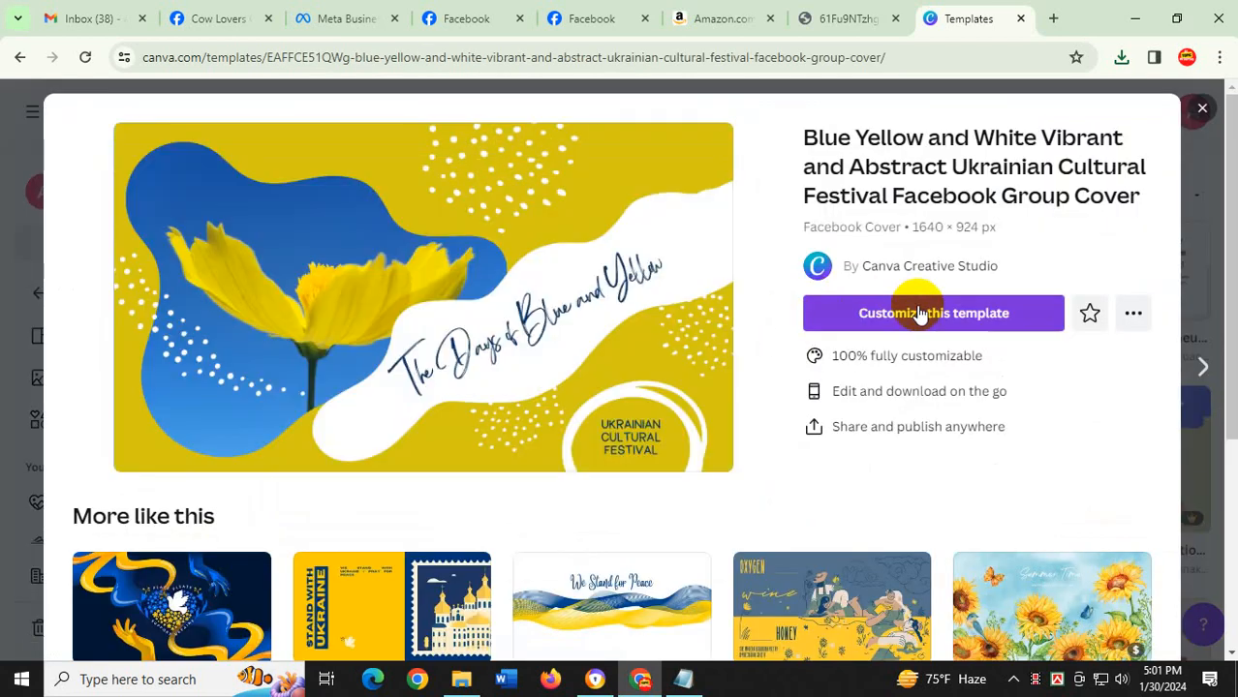
pyautogui.click(916, 308)
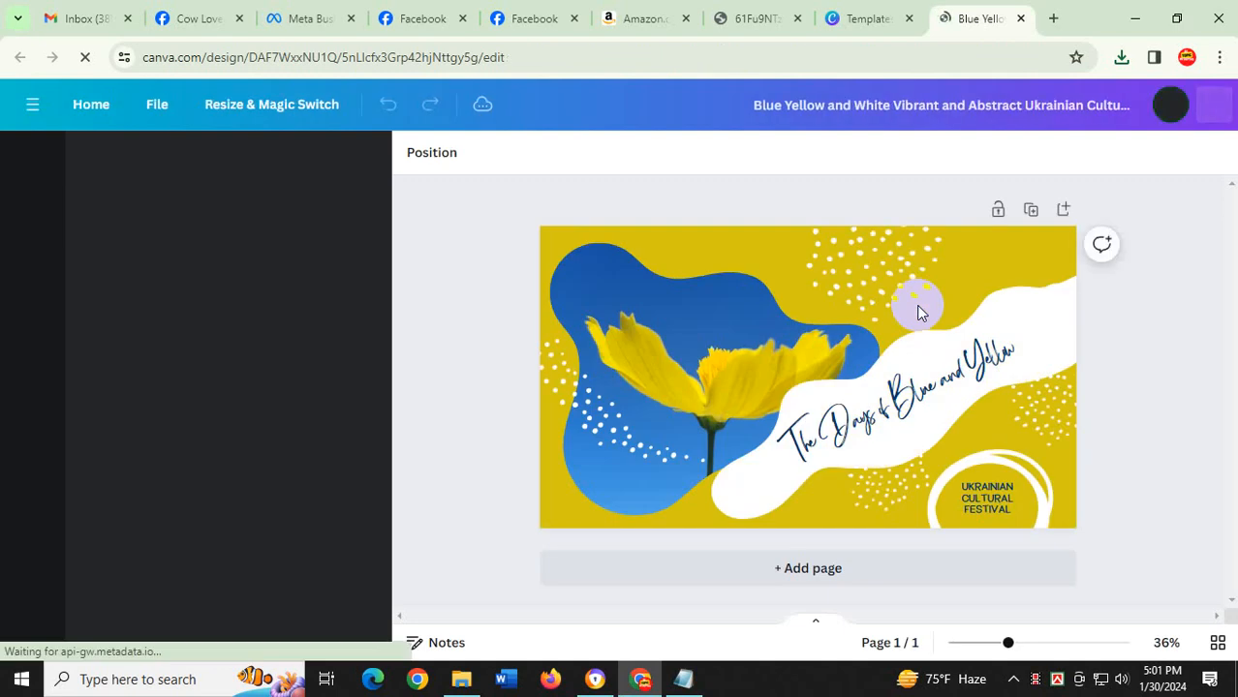
# Delete the white brush shape, script title, flower photo, yellow background and circle decoration from the template page
pyautogui.click(839, 476)
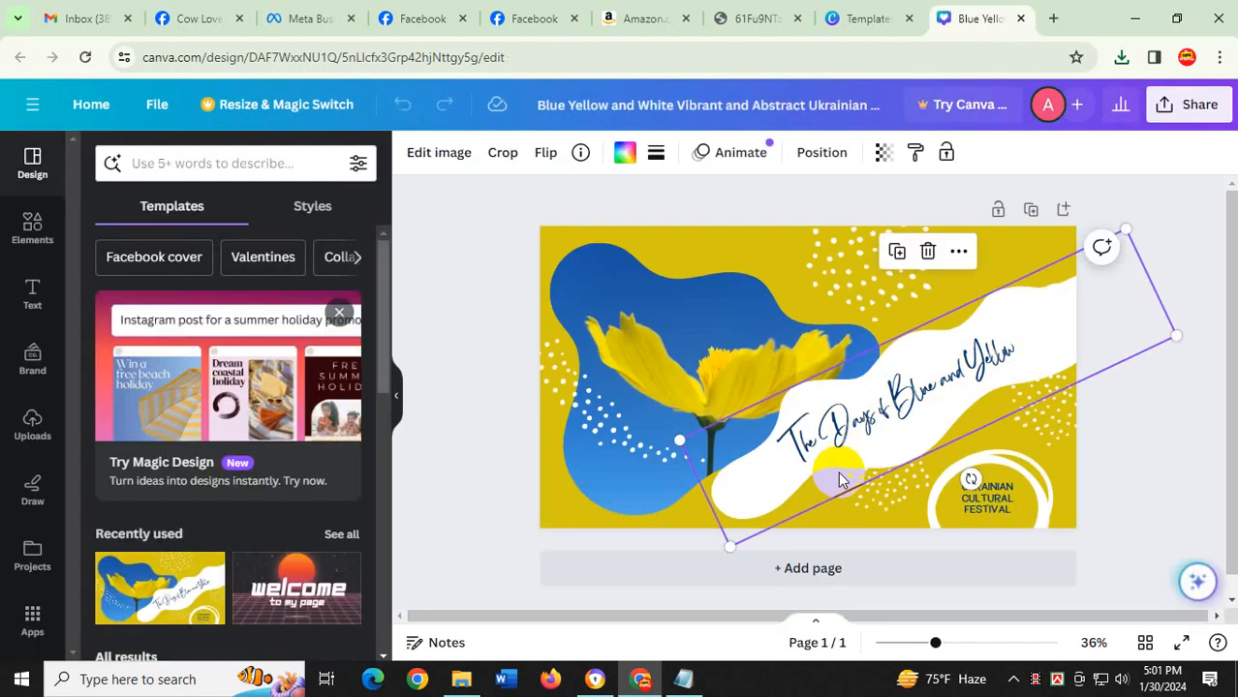
pyautogui.press('Delete')
pyautogui.click(815, 379)
pyautogui.press('Delete')
pyautogui.click(892, 416)
pyautogui.press('Delete')
pyautogui.click(979, 443)
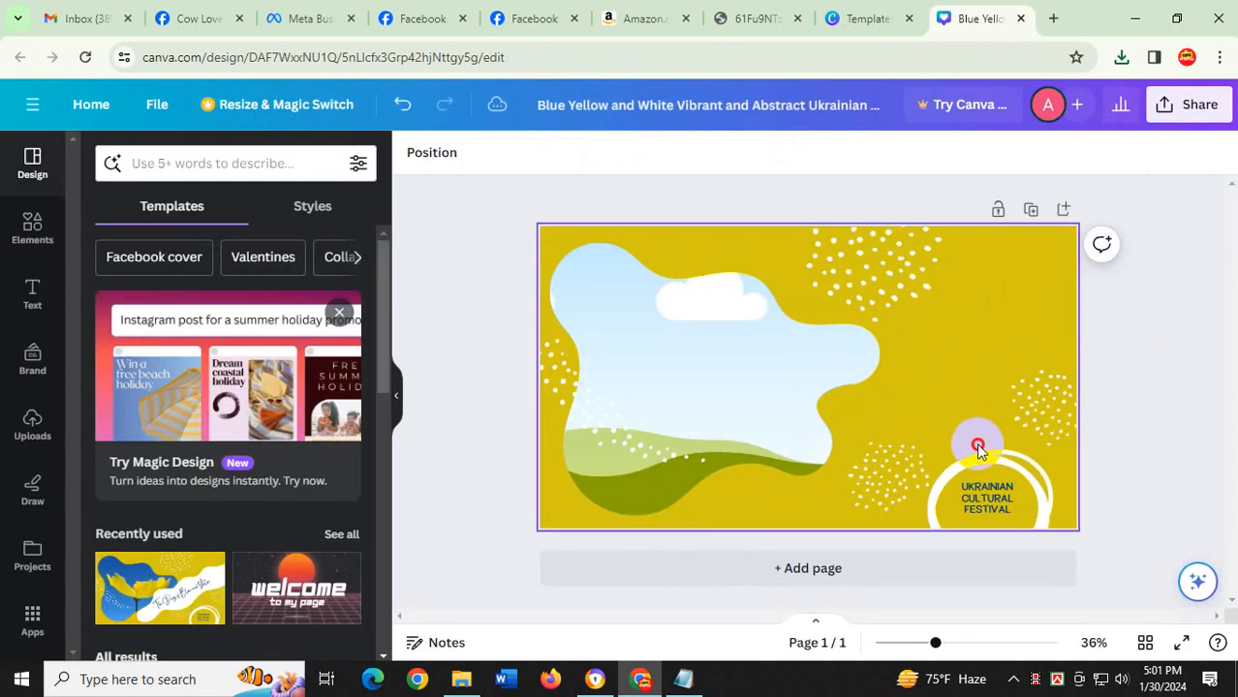
pyautogui.press('Delete')
pyautogui.click(774, 428)
pyautogui.press('Delete')
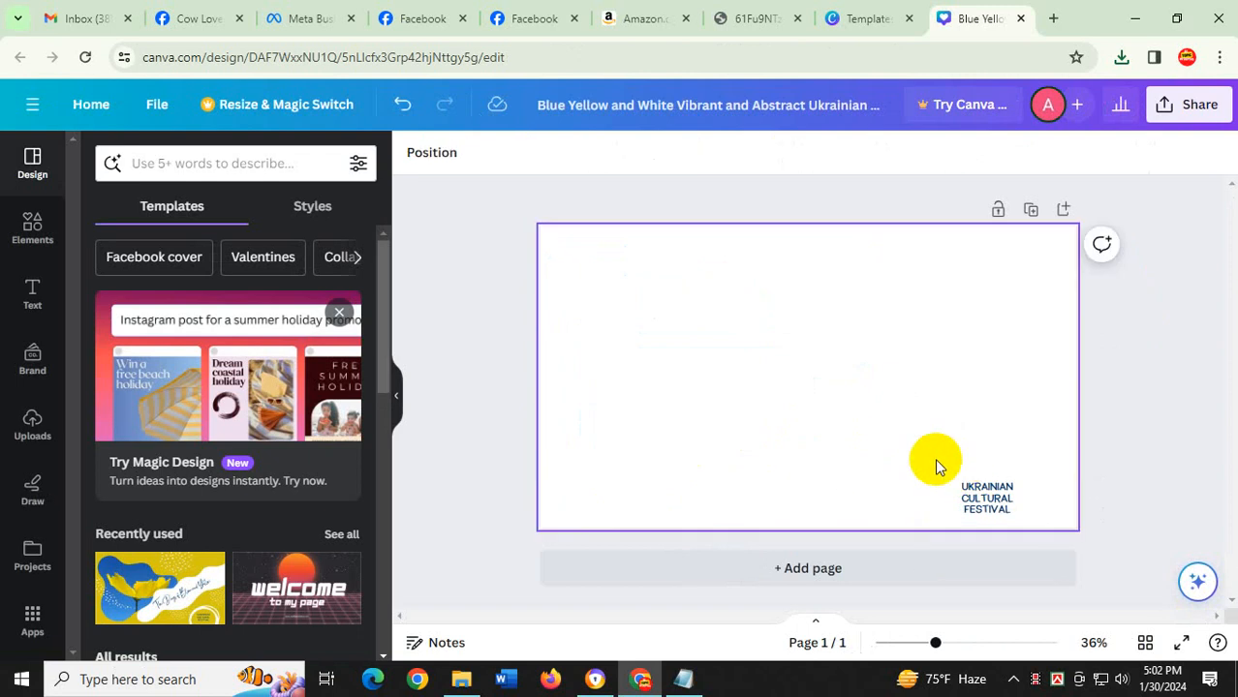
# Delete the "UKRAINIAN CULTURAL FESTIVAL" text and the leftover white decorations to leave the page blank
pyautogui.click(986, 509)
pyautogui.press('Delete')
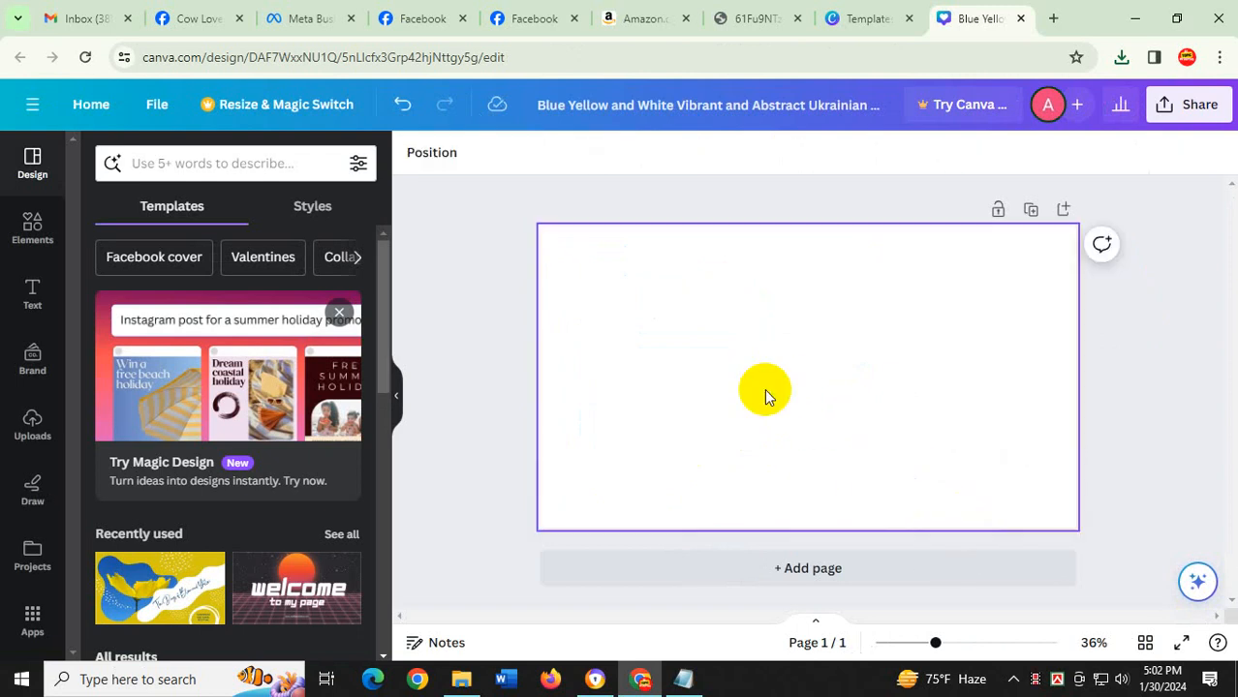
pyautogui.click(689, 366)
pyautogui.press('Delete')
pyautogui.click(642, 273)
pyautogui.click(1018, 307)
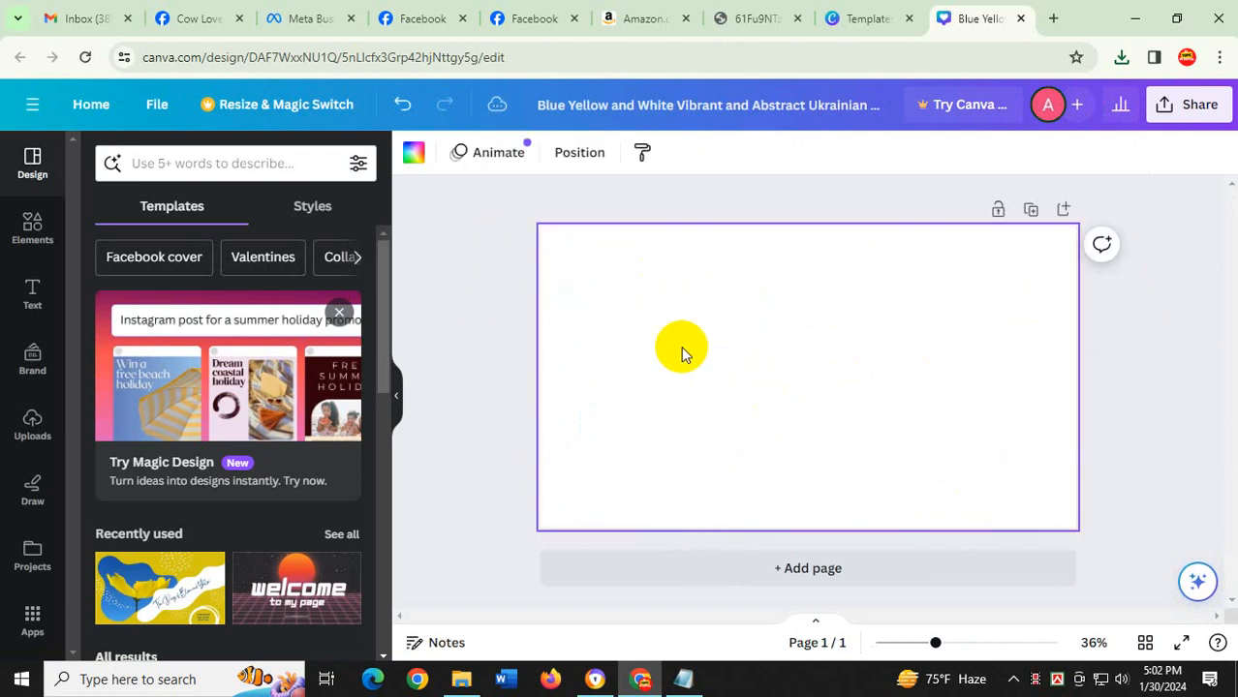
pyautogui.click(912, 335)
pyautogui.click(688, 316)
pyautogui.click(952, 290)
pyautogui.click(683, 389)
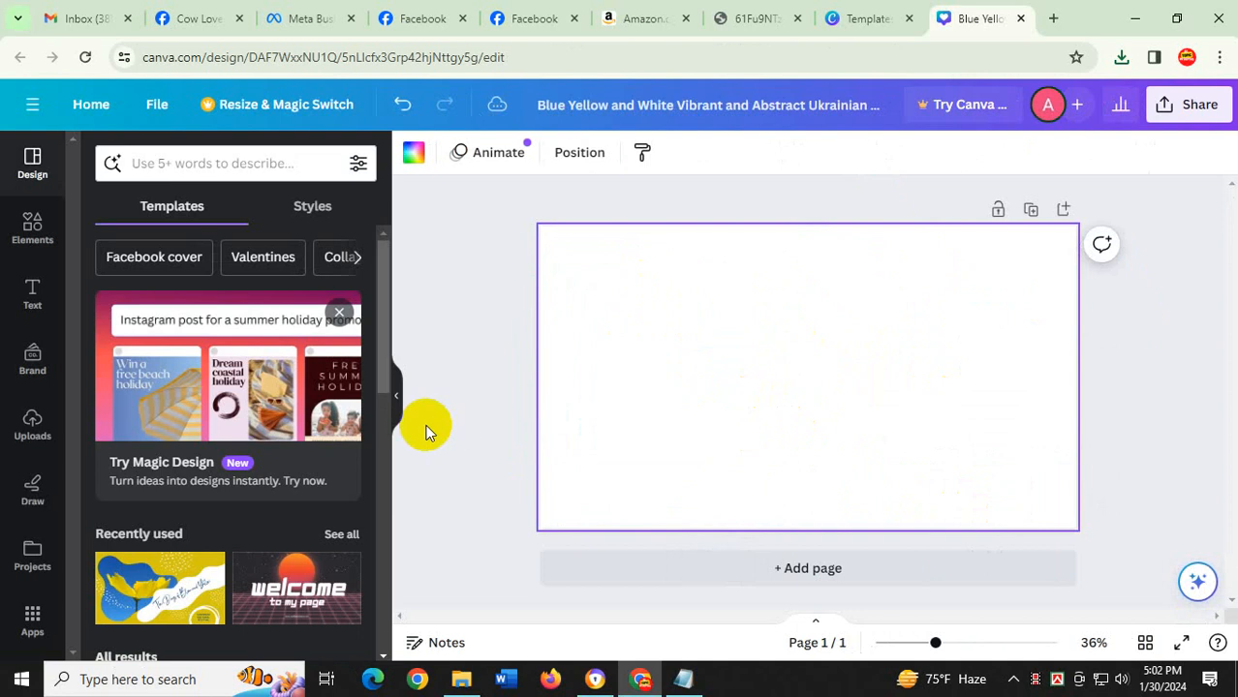
# Upload the Batman figure image 61Fu9NTzhgL._AC_SX569_.jpg from Downloads and place it on the page
pyautogui.click(15, 426)
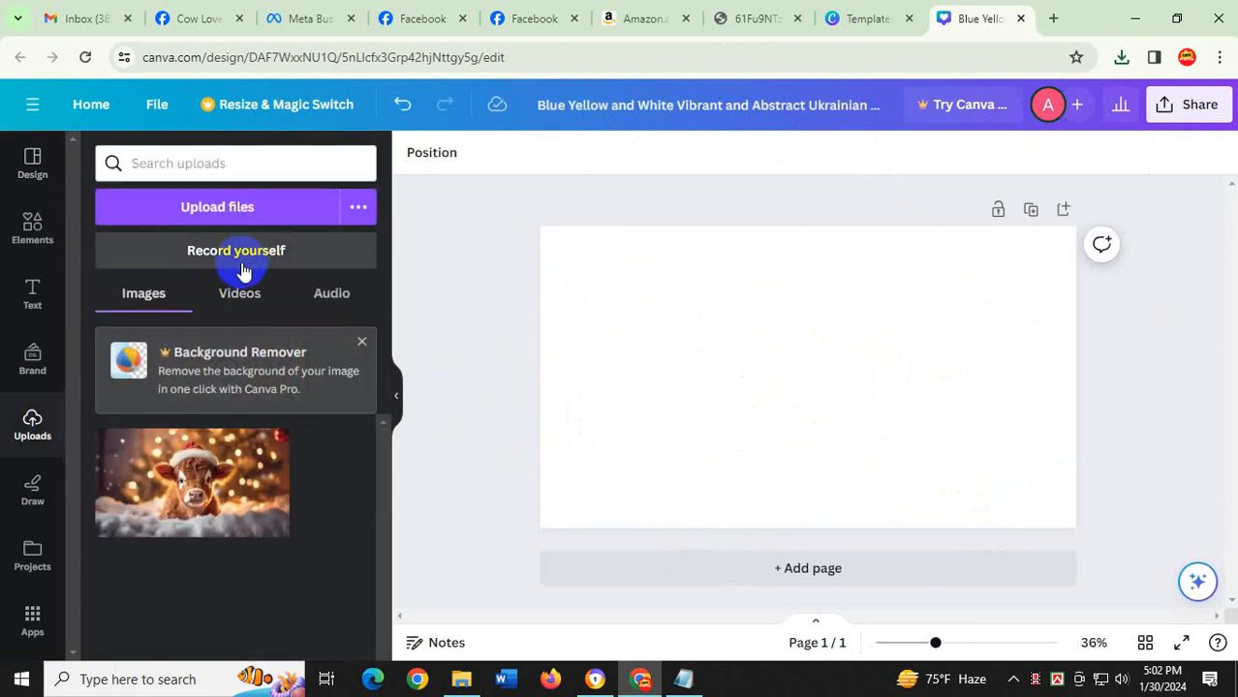
pyautogui.click(461, 679)
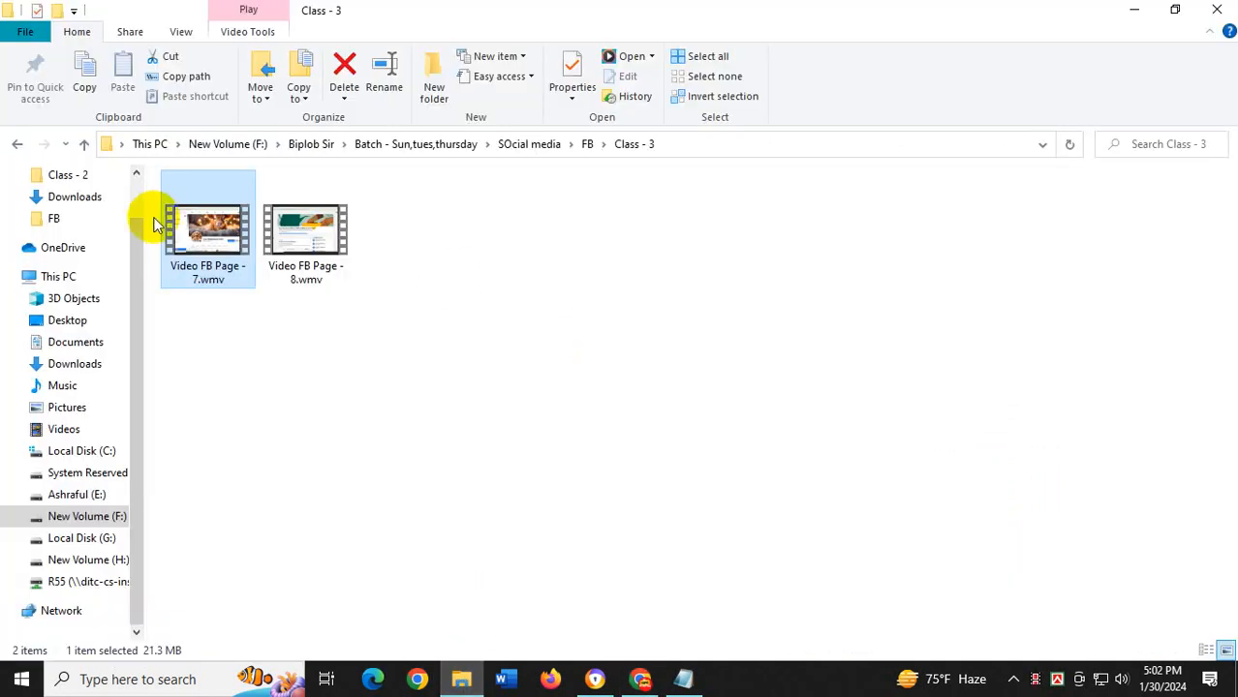
pyautogui.click(461, 678)
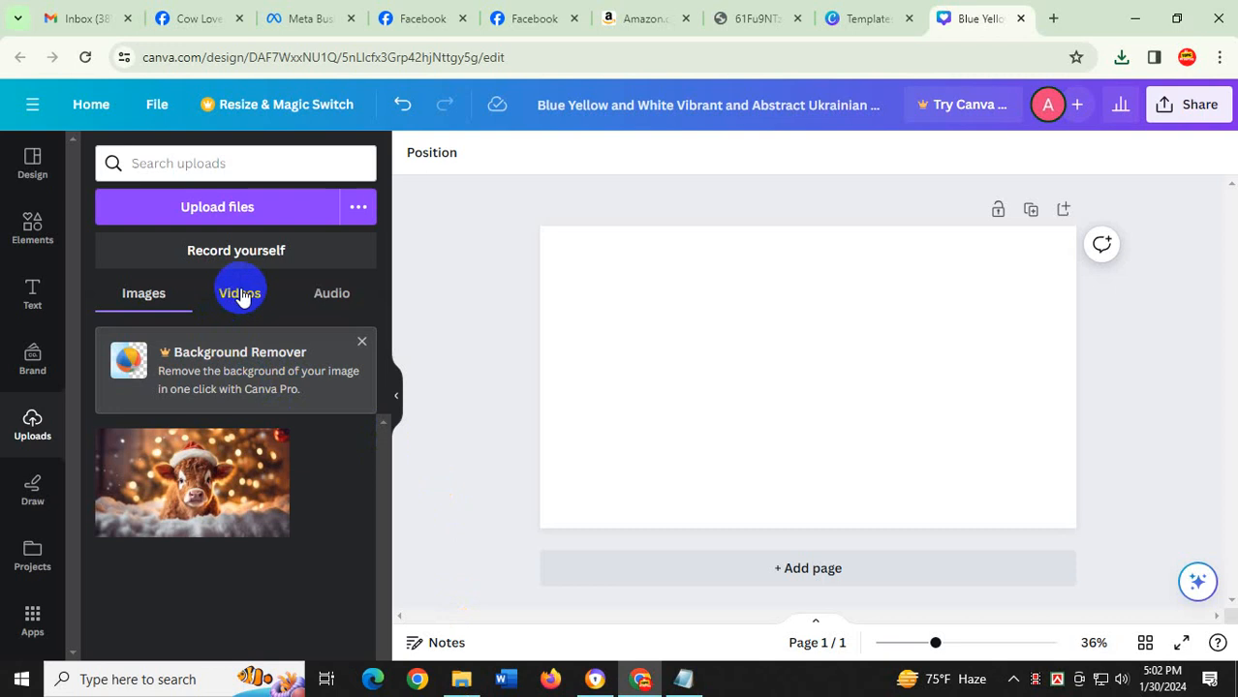
pyautogui.click(236, 210)
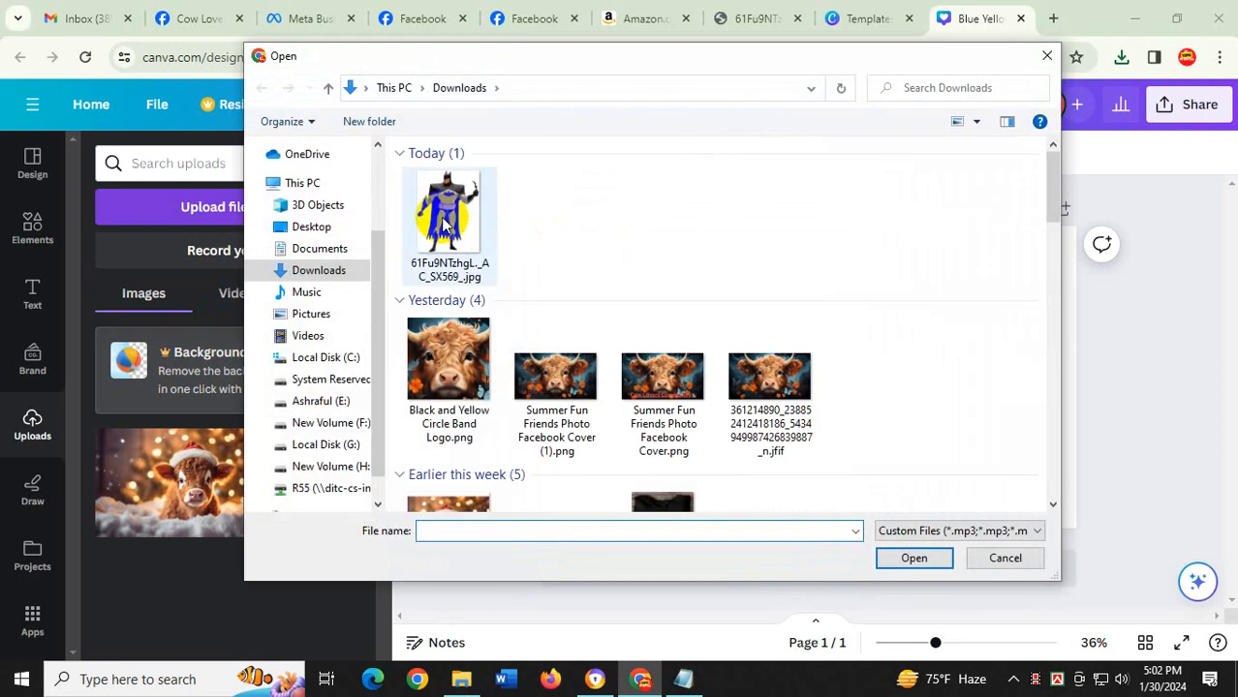
pyautogui.doubleClick(445, 223)
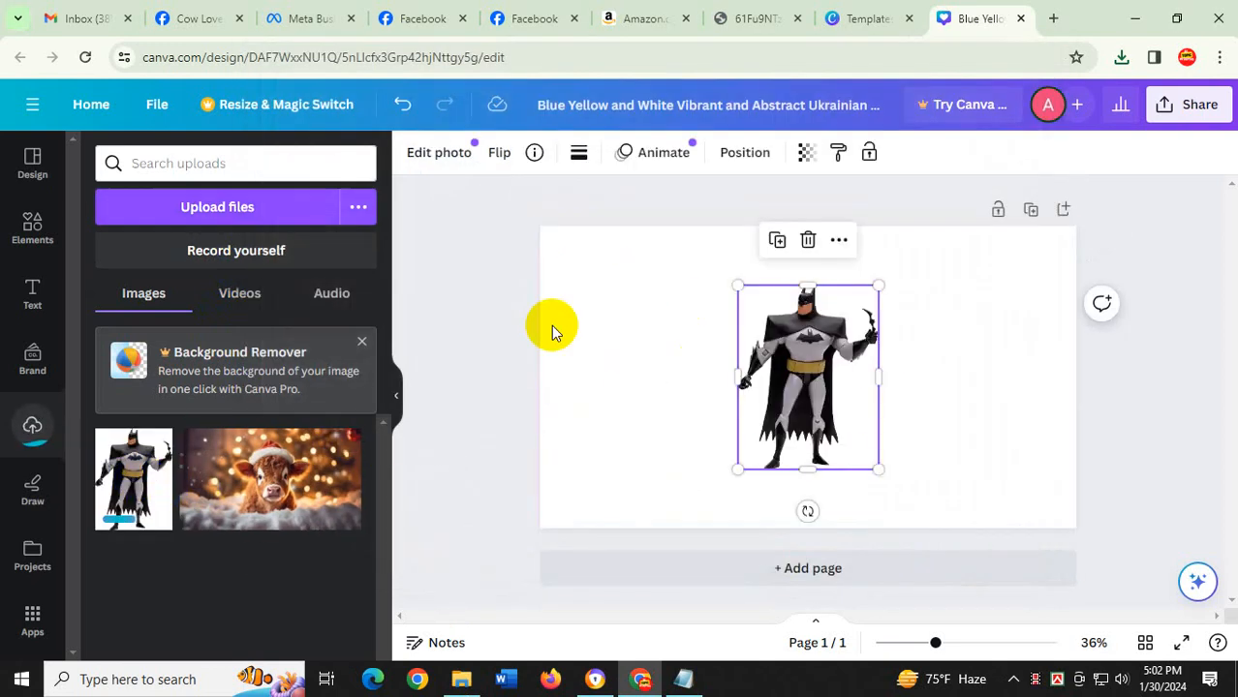
# Enlarge the Batman image to nearly the full page height near the page's center, and delete a leftover element beside it
pyautogui.moveTo(812, 412); pyautogui.dragTo(718, 357)
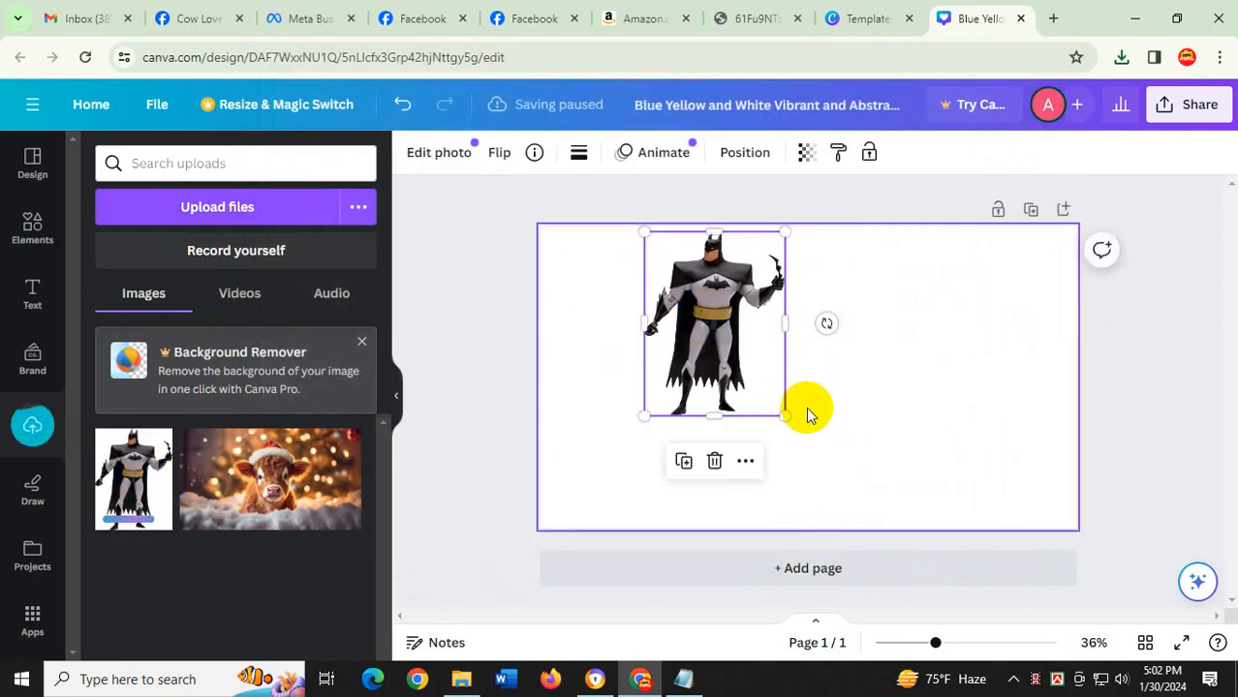
pyautogui.moveTo(786, 417)
pyautogui.mouseDown()
pyautogui.moveTo(931, 465)
pyautogui.moveTo(798, 407)
pyautogui.mouseUp()
pyautogui.moveTo(895, 380); pyautogui.dragTo(946, 375)
pyautogui.moveTo(864, 369); pyautogui.dragTo(865, 401)
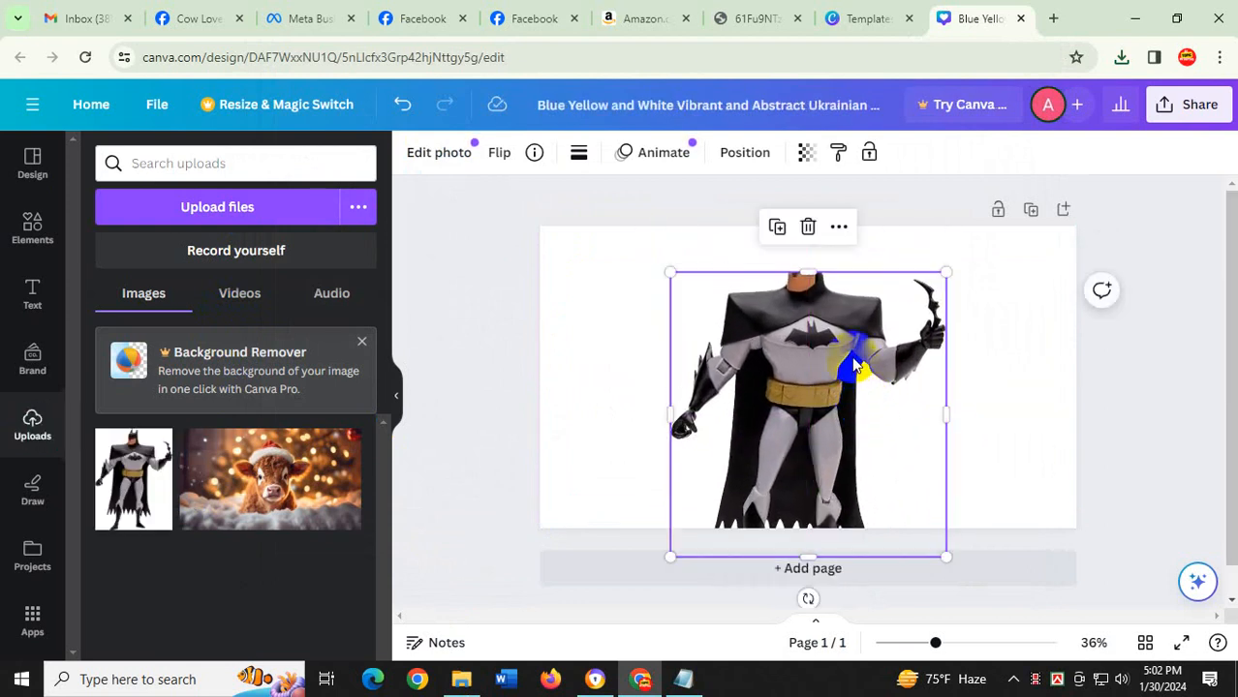
pyautogui.hotkey('ctrl', 'z')
pyautogui.hotkey('ctrl', 'z')
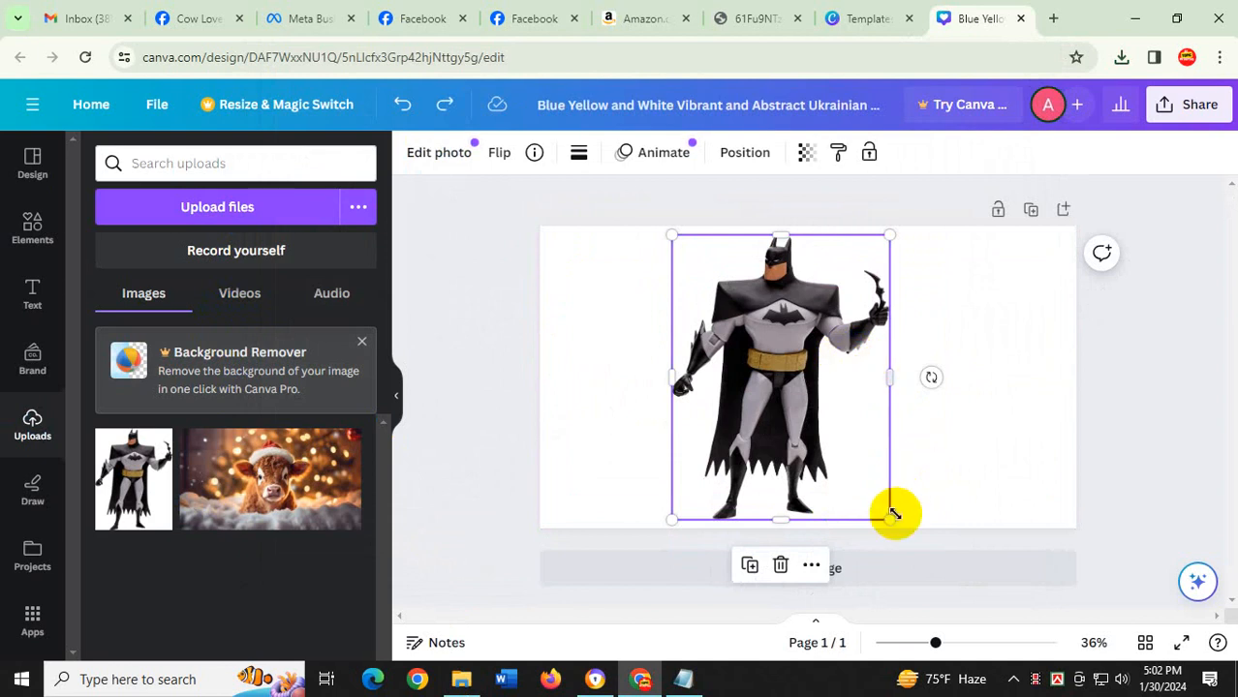
pyautogui.click(917, 503)
pyautogui.press('Delete')
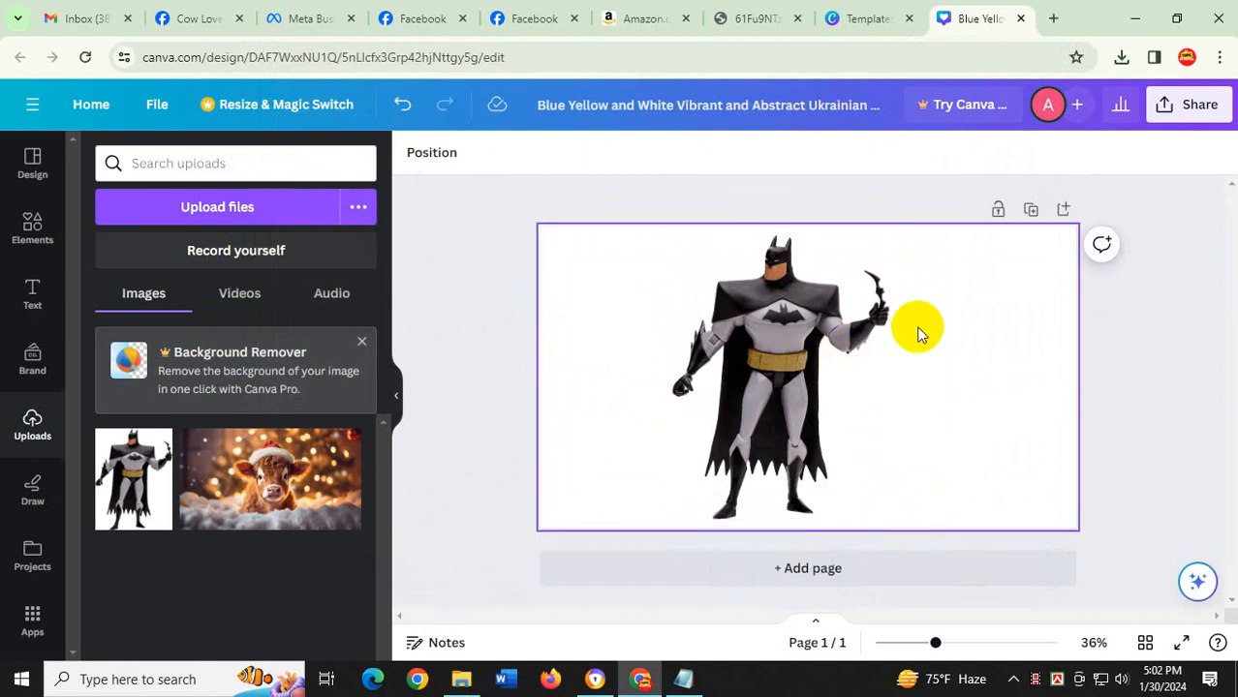
# Copy the product title from the Amazon listing and add "McFarlane Toys - The New Batman Adventures Batman 6in Scale Figure" as a heading
pyautogui.click(626, 12)
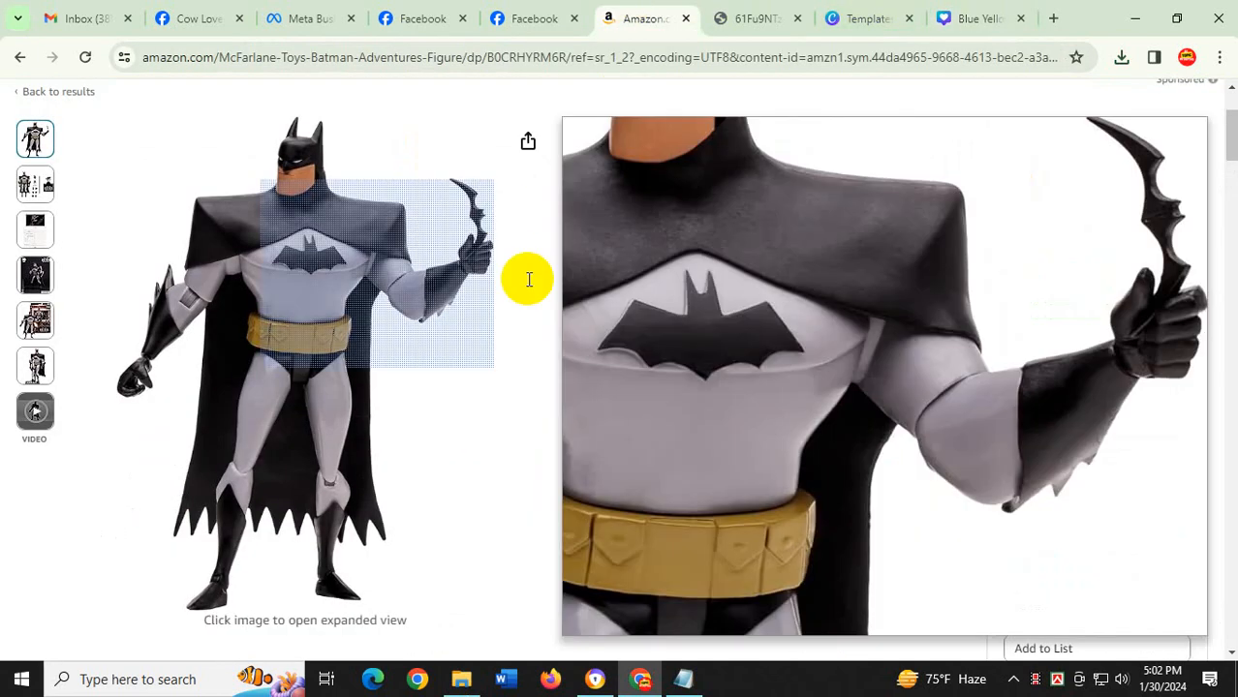
pyautogui.scroll(1, 686, 258)
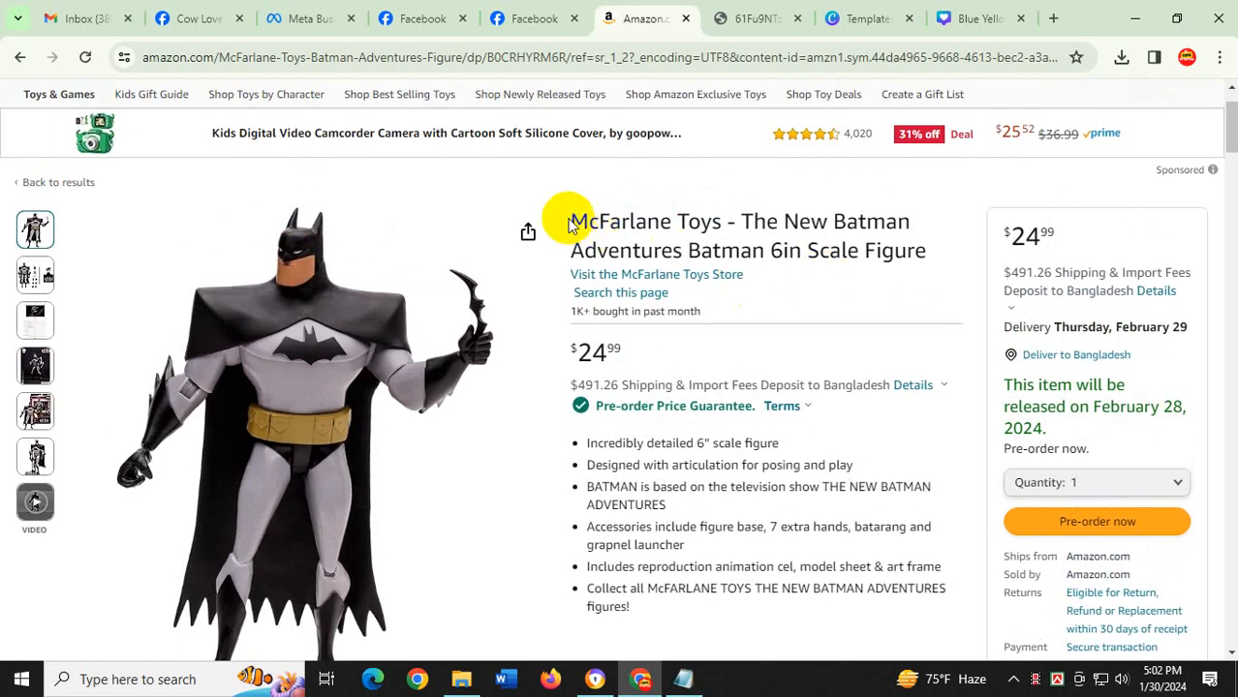
pyautogui.moveTo(569, 222); pyautogui.dragTo(848, 248)
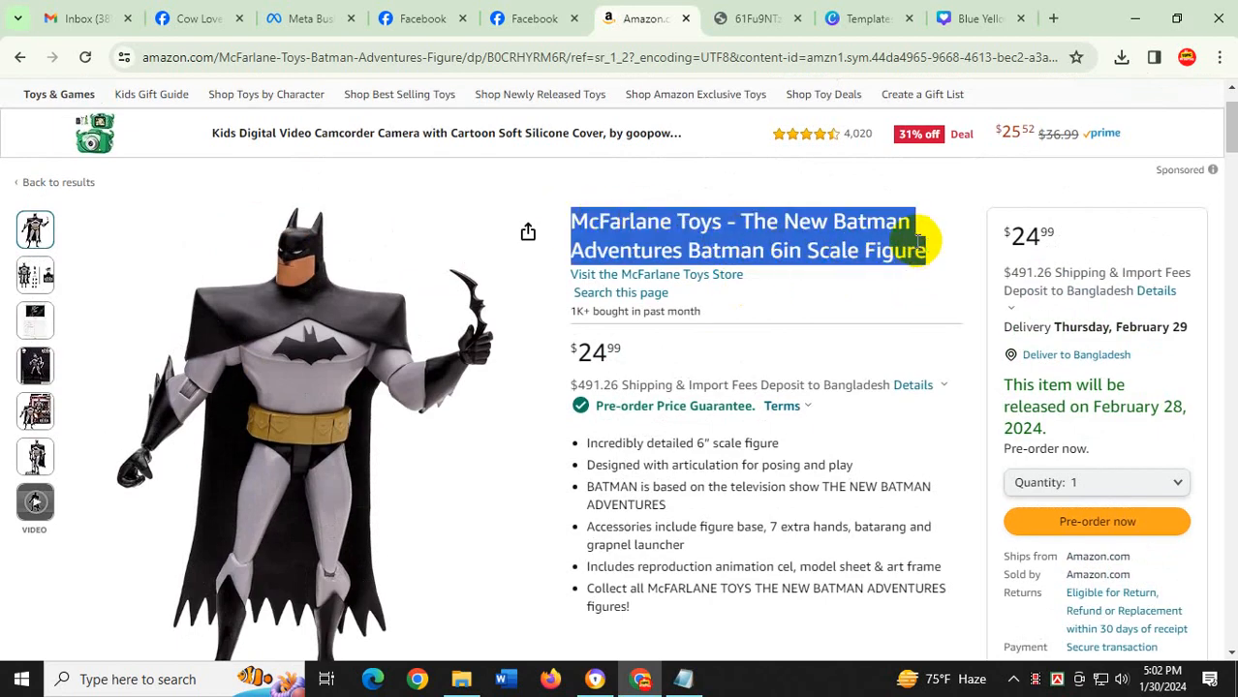
pyautogui.click(969, 19)
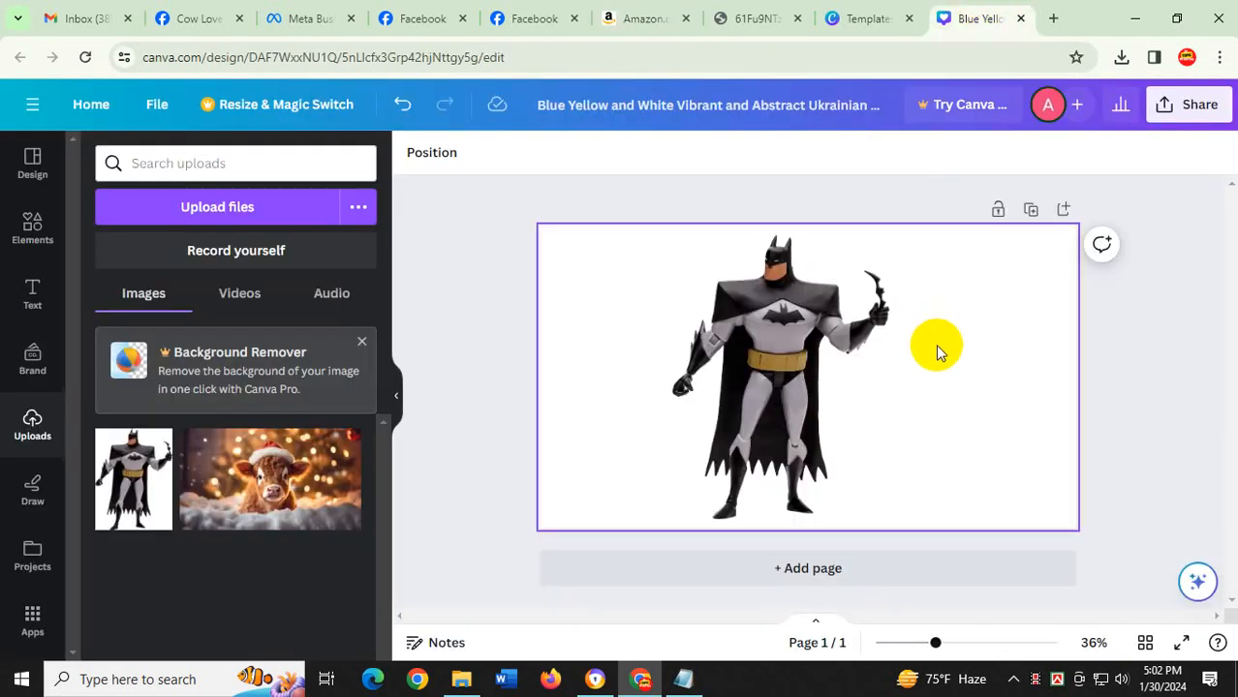
pyautogui.click(34, 290)
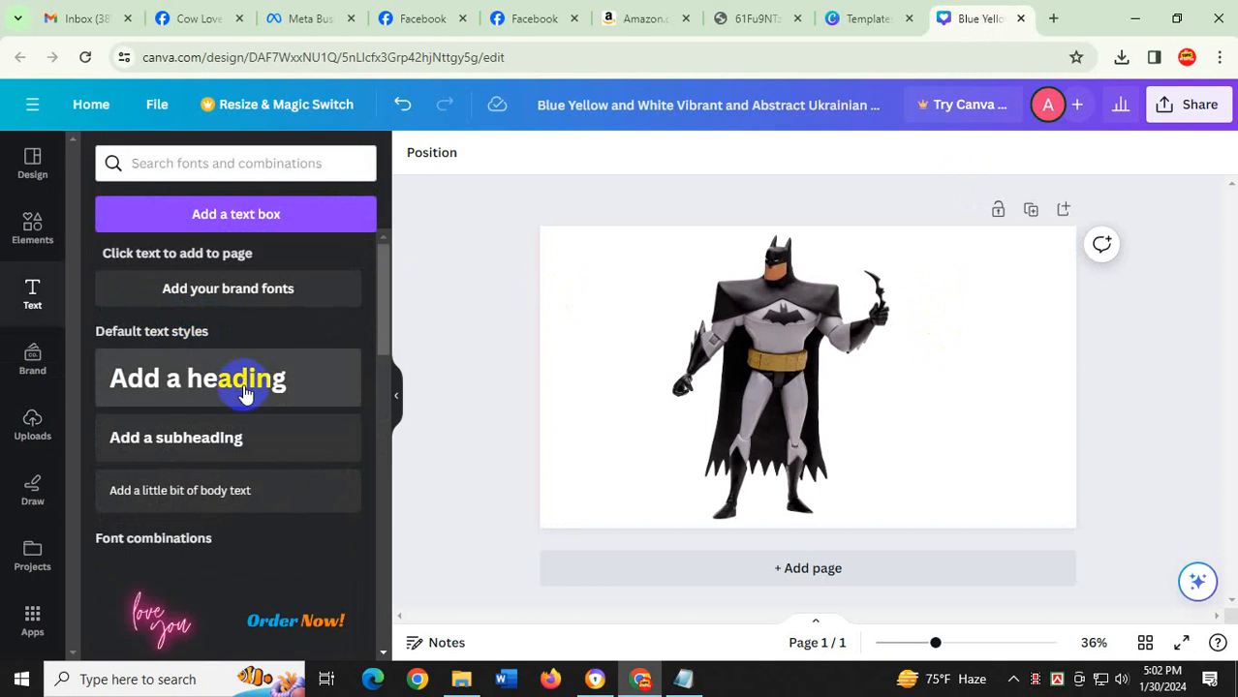
pyautogui.click(244, 393)
pyautogui.write('McFarlane Toys - The New Batman Adventures Batman 6in Scale Figure')
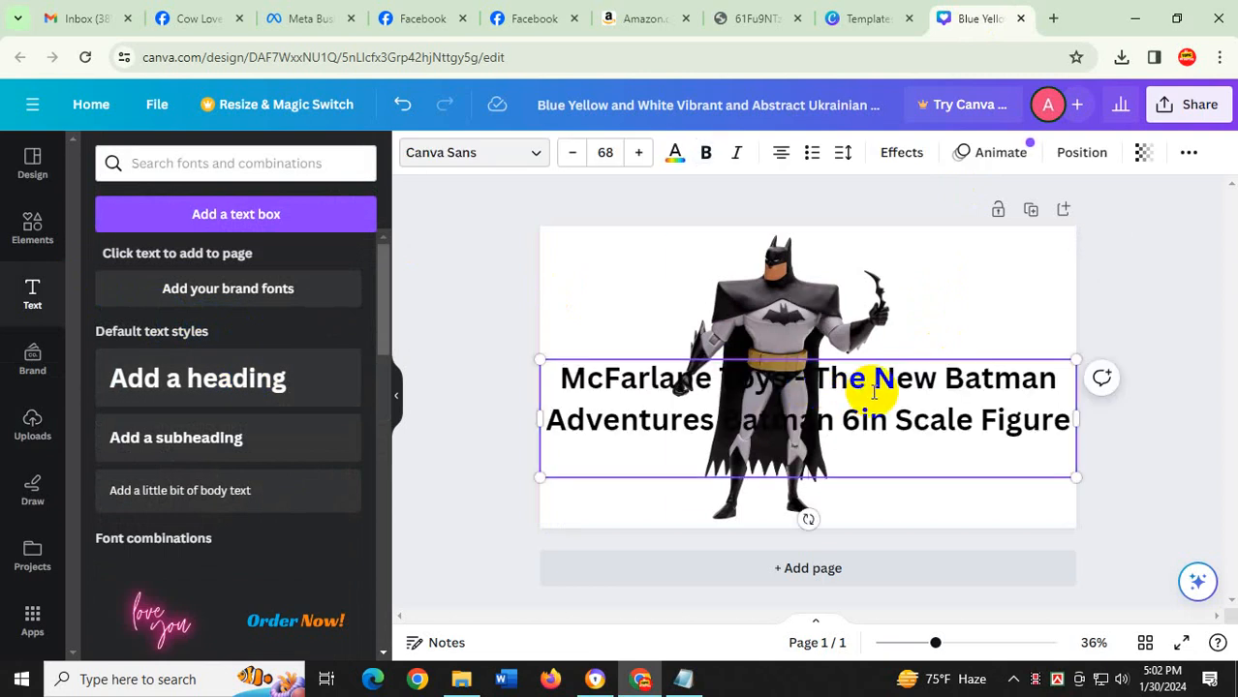
# Reduce the product title's font size to 43
pyautogui.hotkey('ctrl', 'a')
pyautogui.click(581, 153)
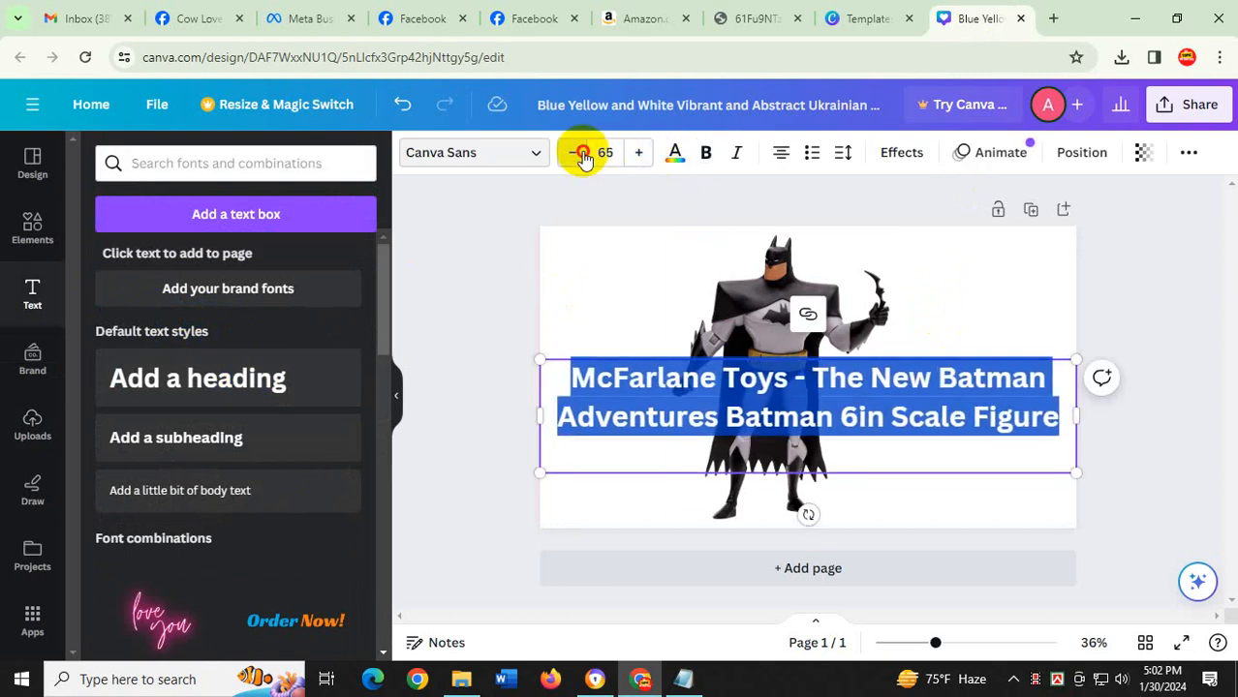
pyautogui.click(581, 153)
pyautogui.click(581, 153)
pyautogui.click(581, 153)
pyautogui.click(582, 153)
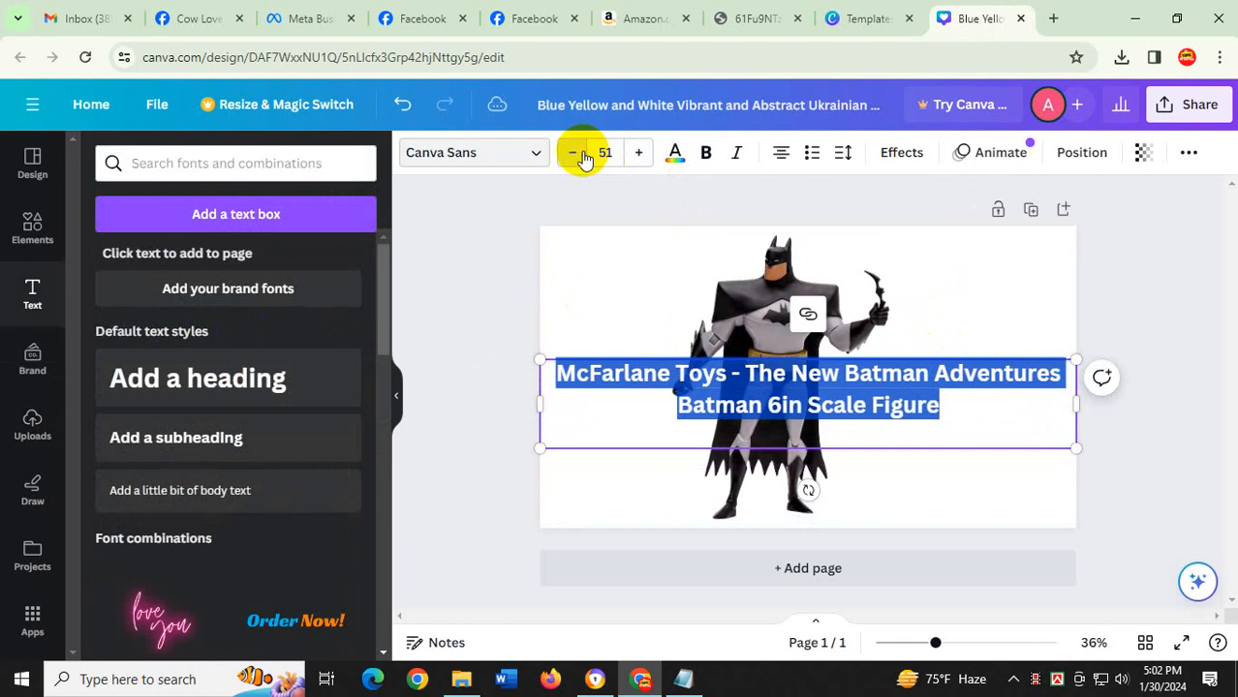
pyautogui.click(581, 153)
pyautogui.click(581, 153)
pyautogui.click(582, 153)
pyautogui.click(581, 153)
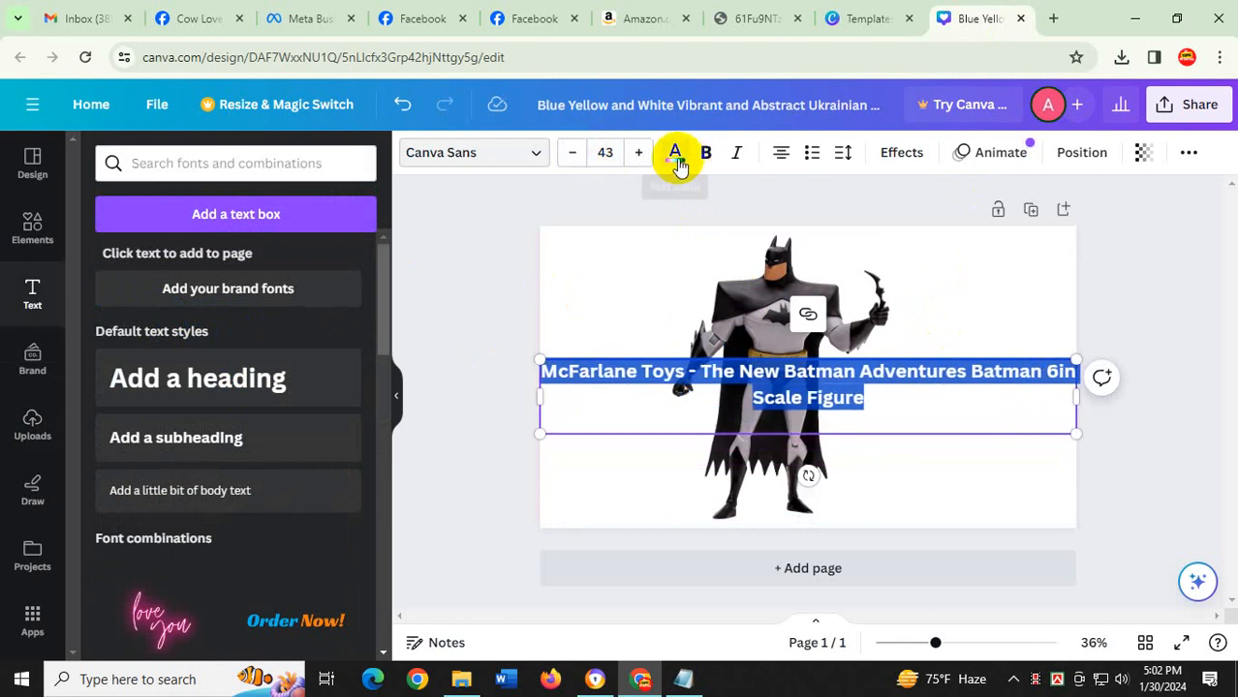
# Color the product title text red
pyautogui.click(676, 157)
pyautogui.scroll(-2, 155, 537)
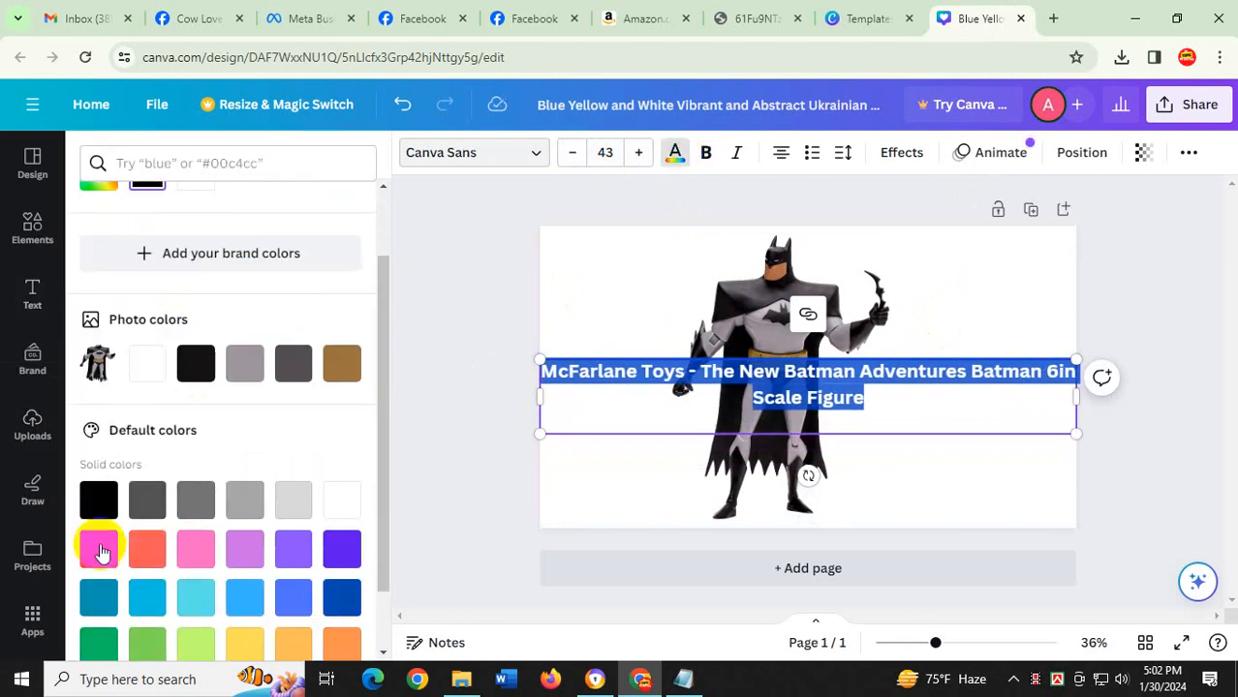
pyautogui.click(440, 390)
pyautogui.click(805, 386)
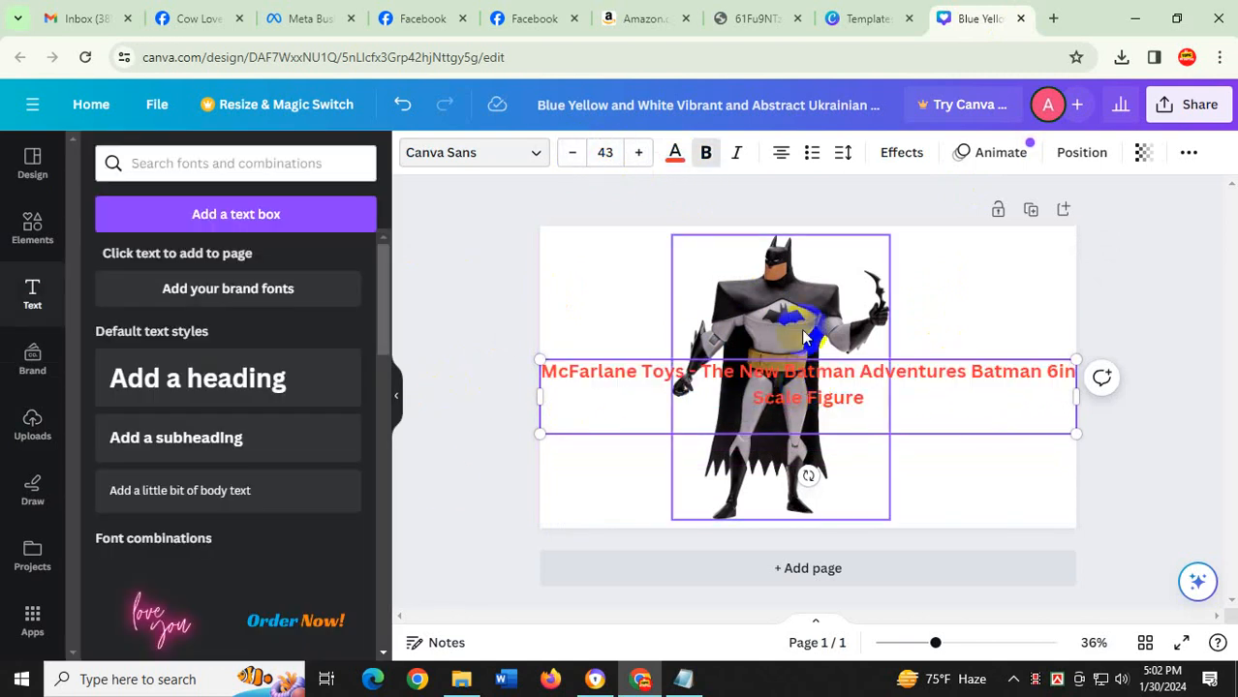
pyautogui.click(1011, 346)
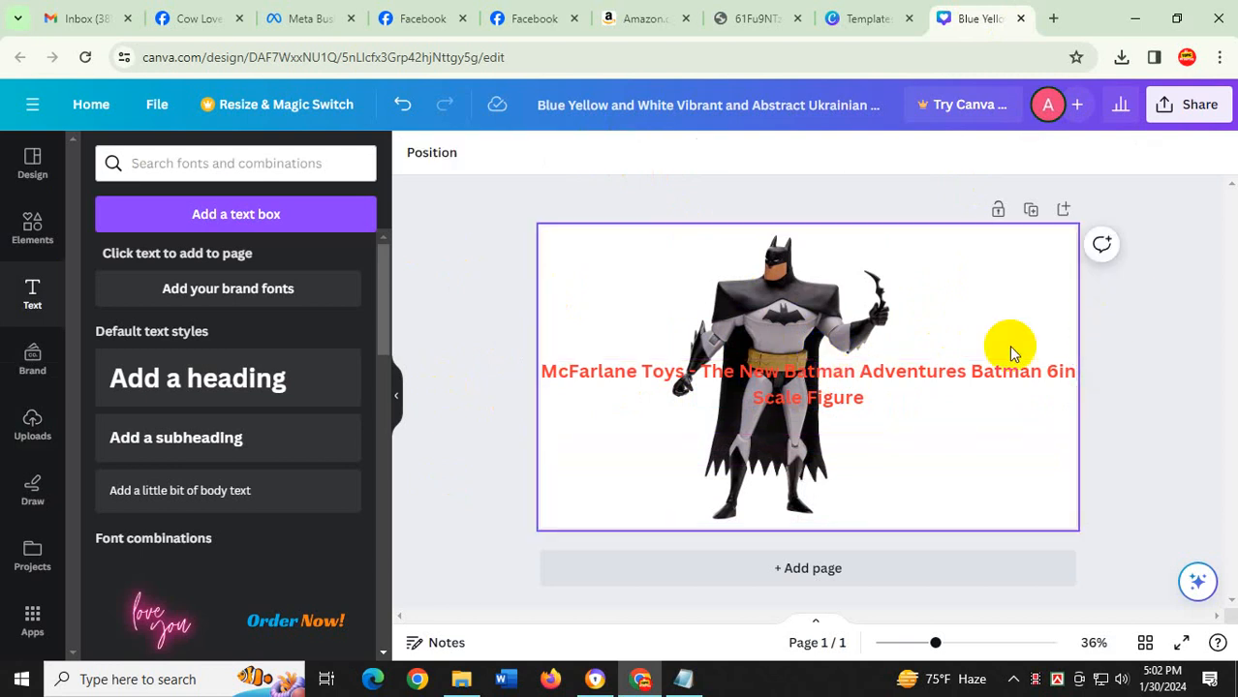
# Move the red product title to the bottom of the page over the figure's legs and set its font size to 47
pyautogui.moveTo(926, 367); pyautogui.dragTo(926, 465)
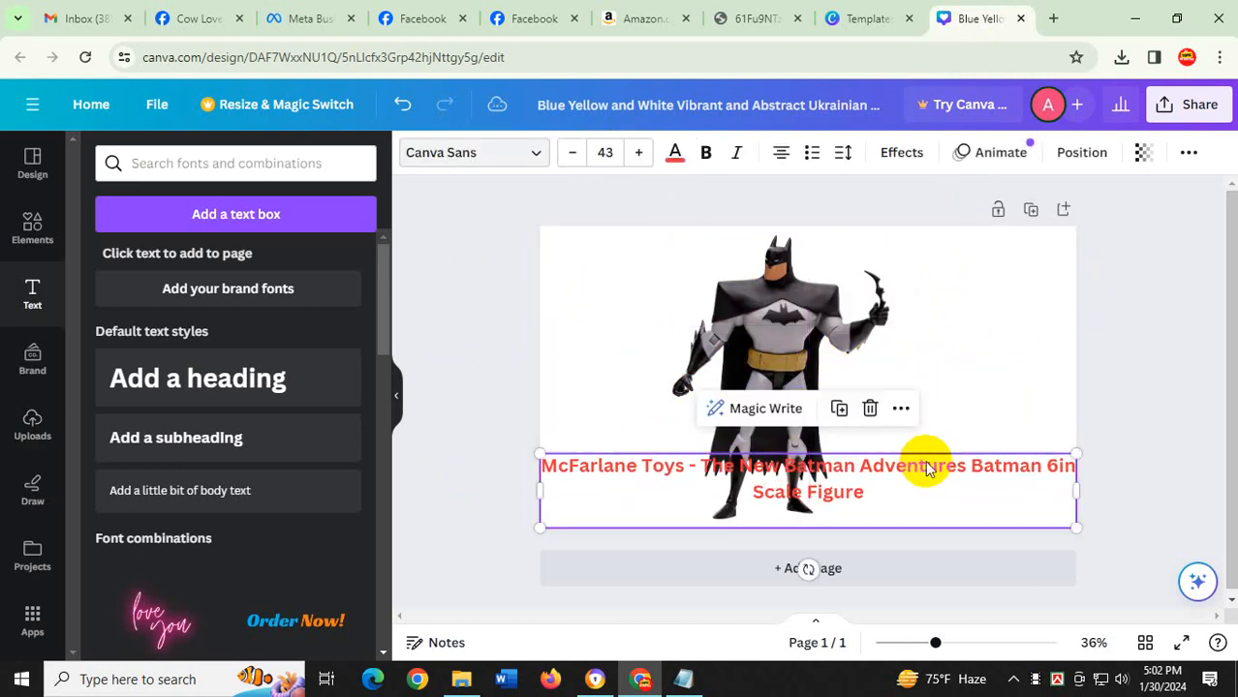
pyautogui.click(867, 490)
pyautogui.click(639, 155)
pyautogui.click(639, 155)
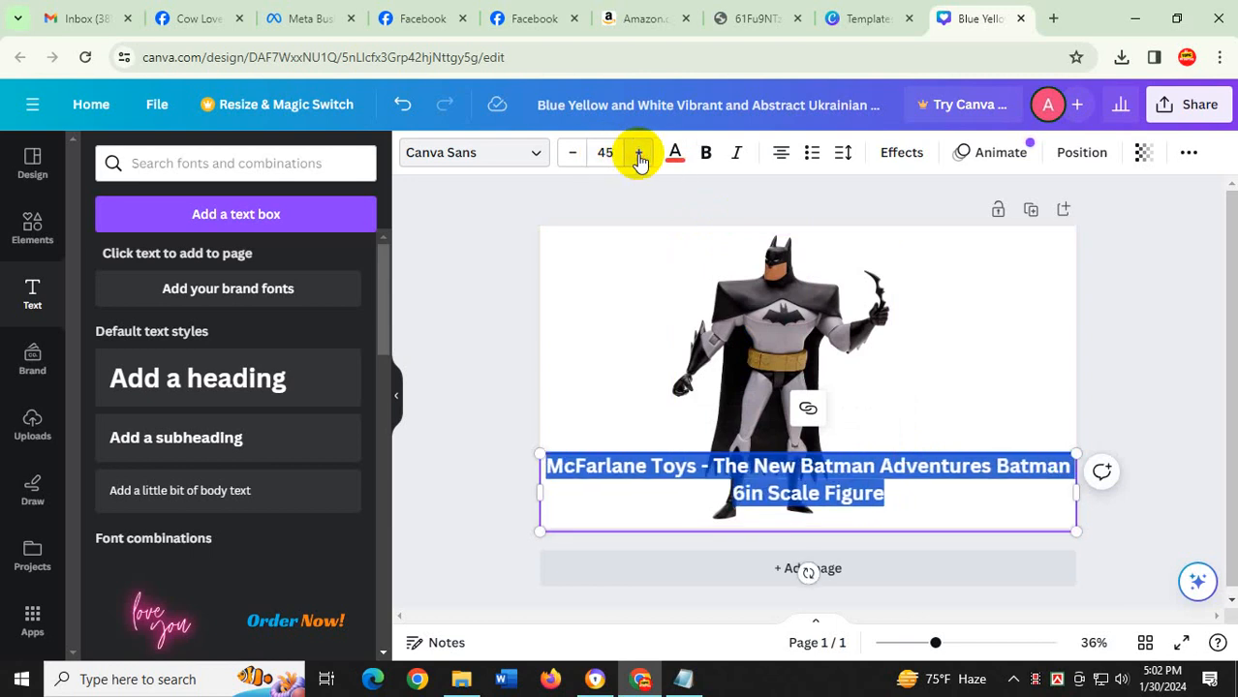
pyautogui.click(639, 155)
pyautogui.click(639, 155)
pyautogui.click(1158, 330)
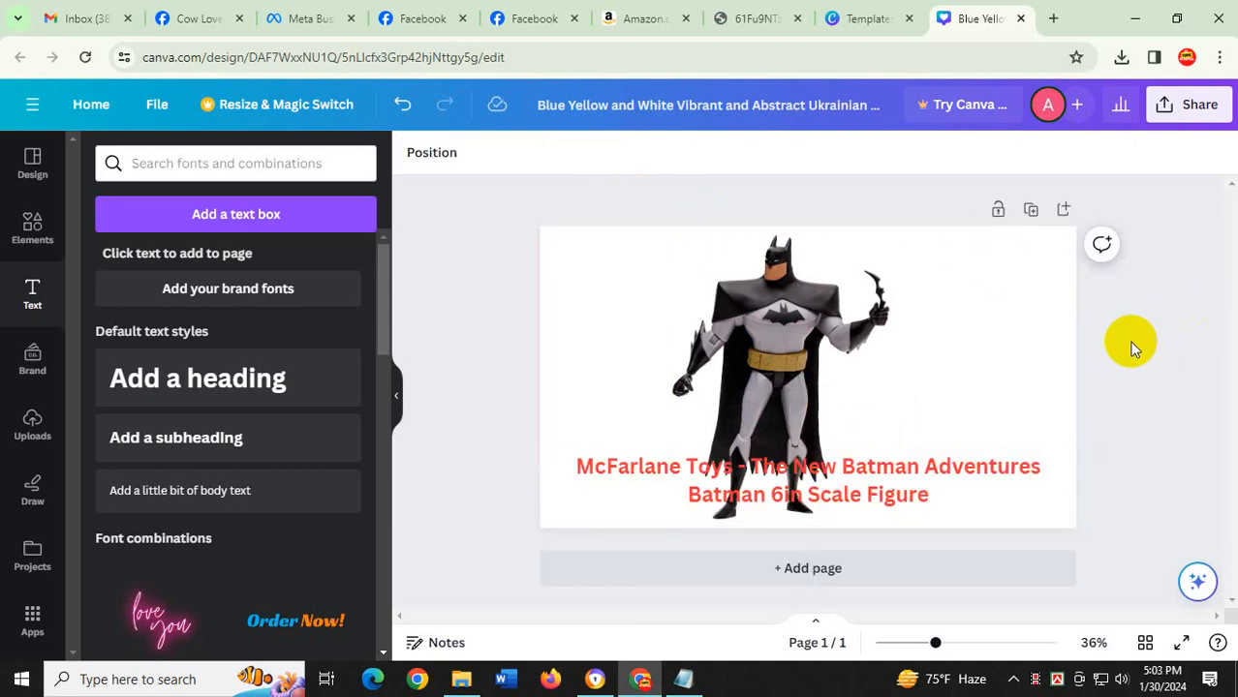
# Delete the leftover tilted element at the page's right edge and nudge the product title slightly down
pyautogui.click(898, 469)
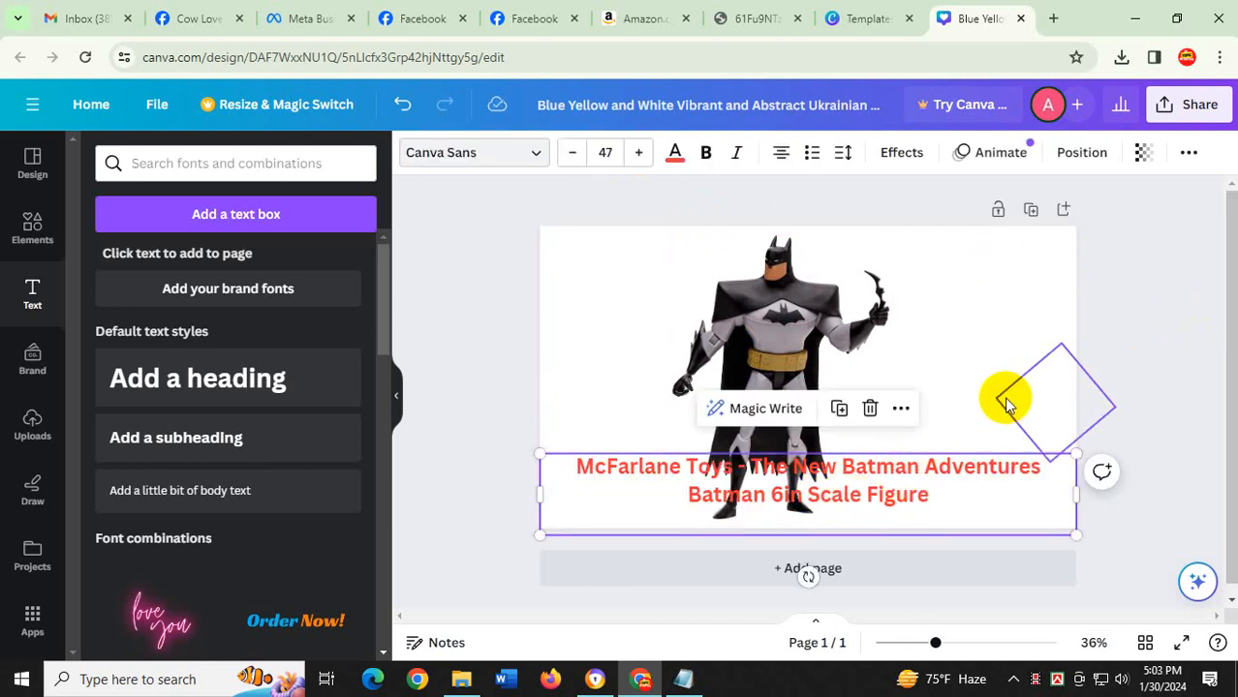
pyautogui.click(1036, 373)
pyautogui.press('Delete')
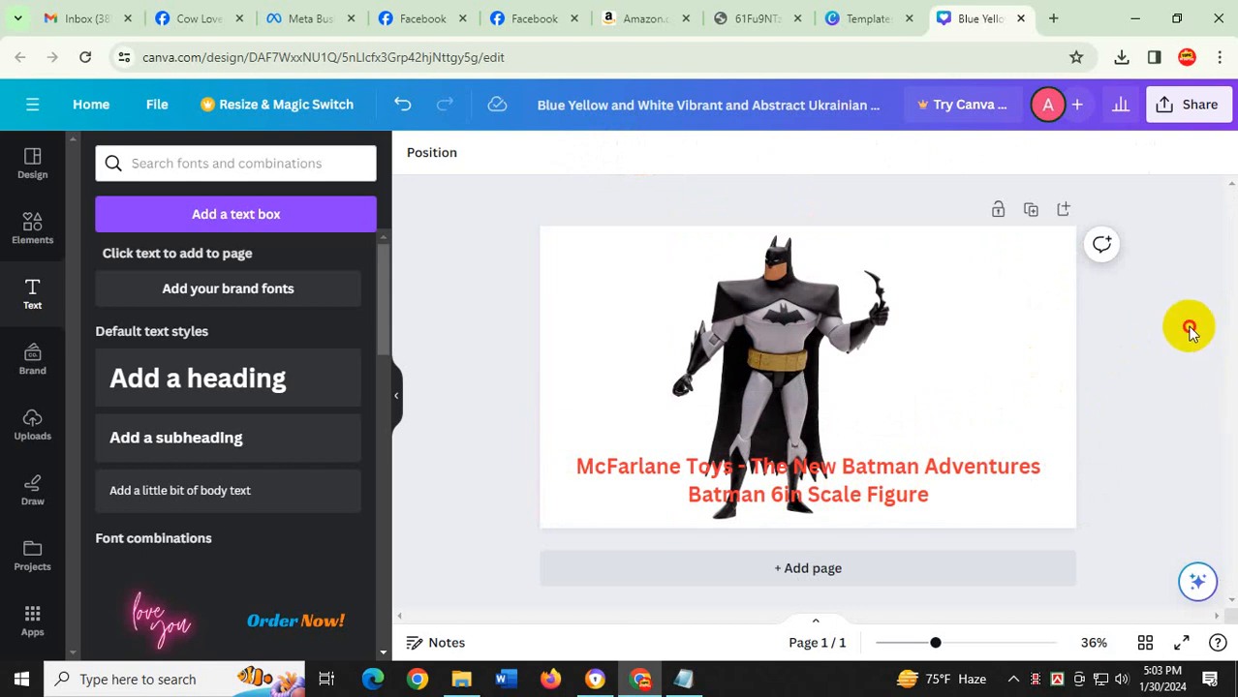
pyautogui.click(824, 518)
pyautogui.press('Down')
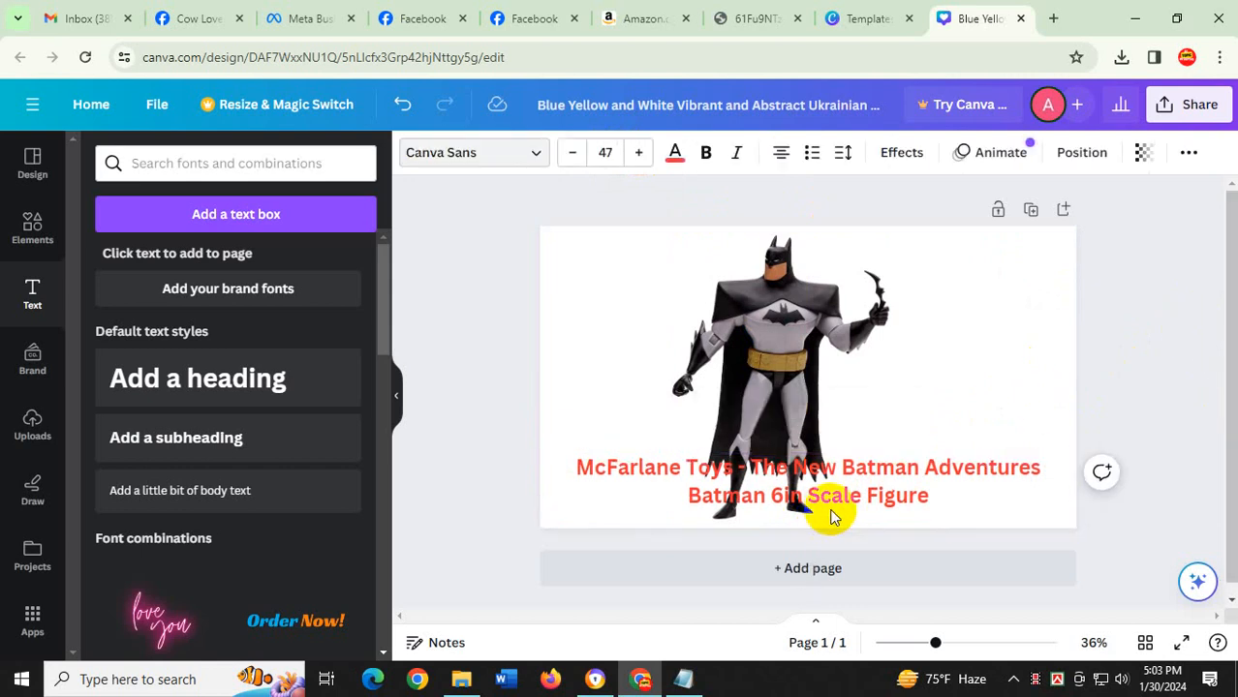
pyautogui.click(1131, 379)
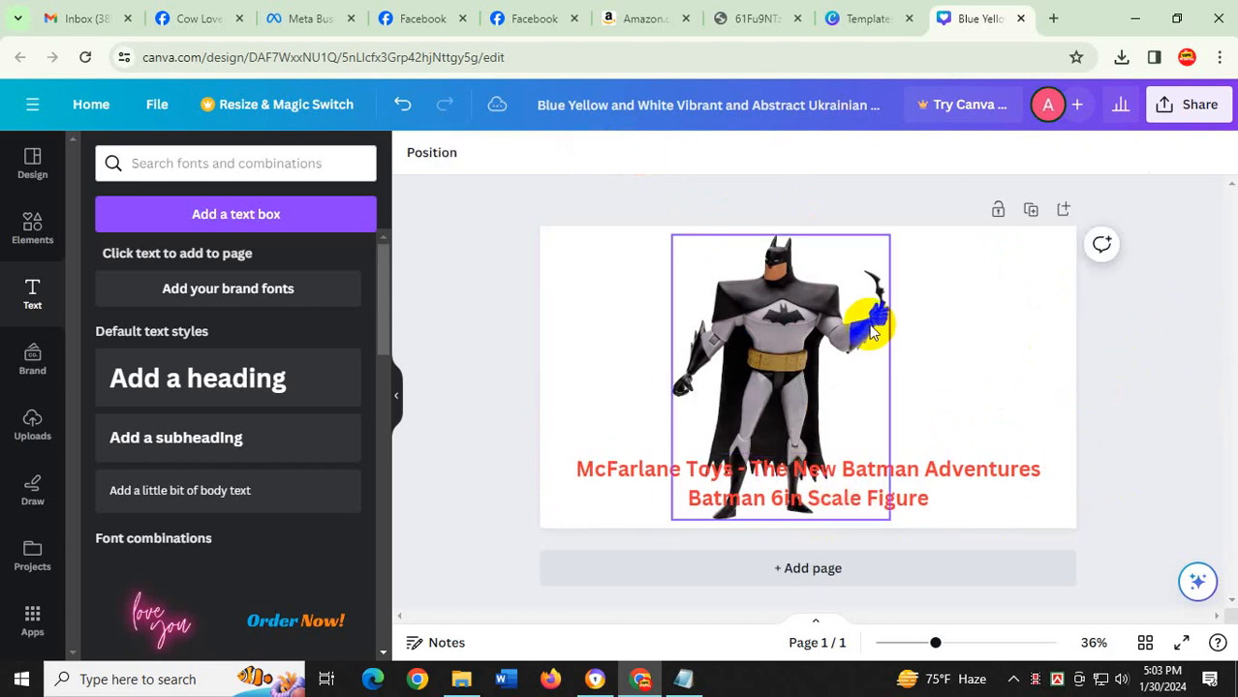
# Open the Amazon listing's image of the Batman figure on its display stand in a new browser tab
pyautogui.click(742, 8)
pyautogui.click(629, 8)
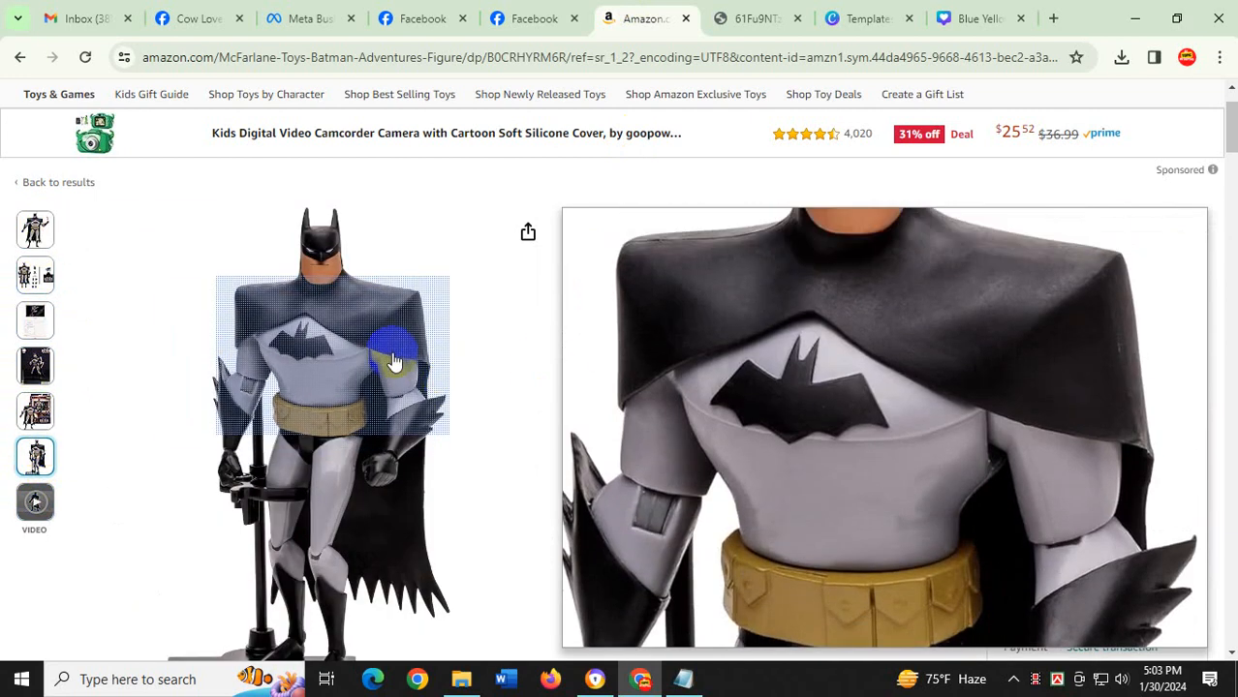
pyautogui.rightClick(340, 347)
pyautogui.click(383, 361)
pyautogui.click(665, 31)
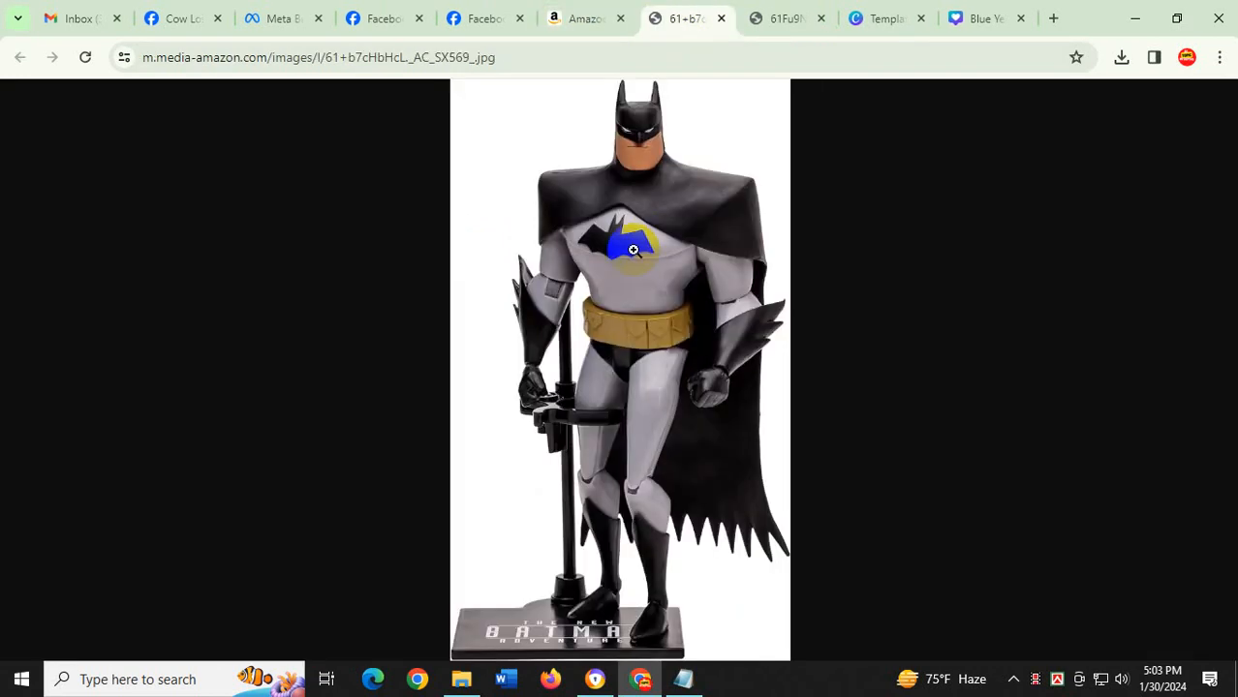
# Save the stand-mounted Batman image to the Downloads folder as 61+b7cHbHcL._AC_SX569_.jpg
pyautogui.rightClick(641, 262)
pyautogui.click(978, 22)
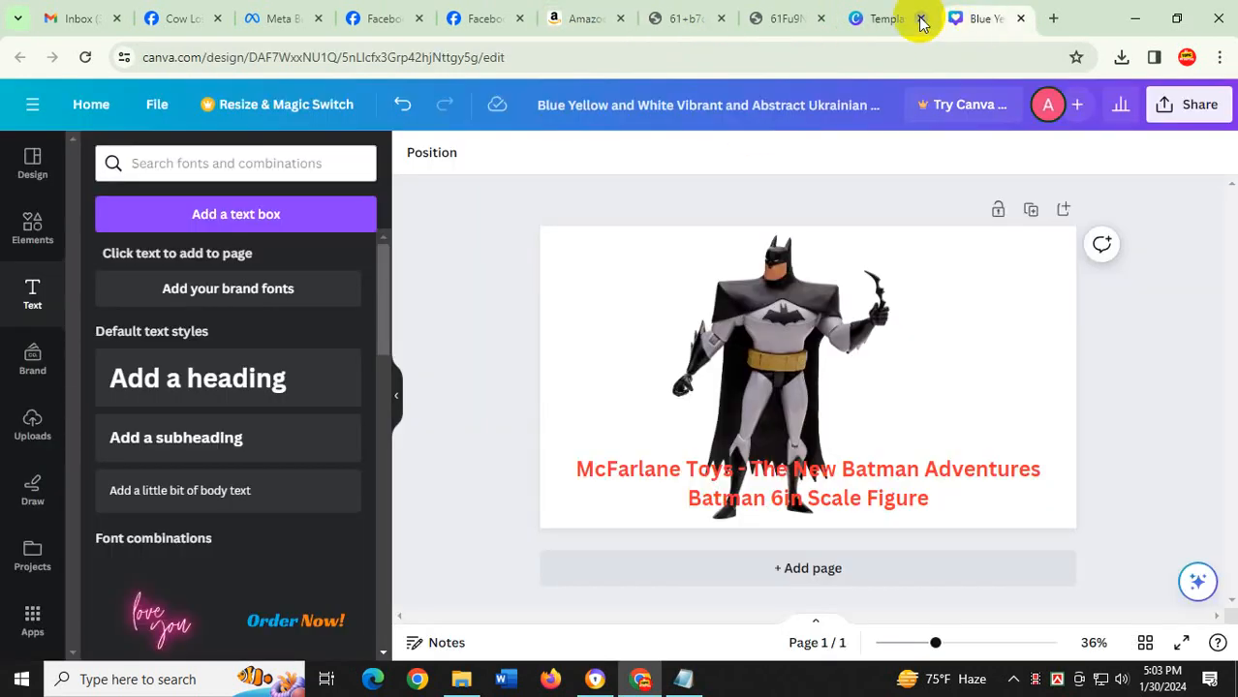
pyautogui.click(673, 20)
pyautogui.rightClick(641, 236)
pyautogui.click(774, 17)
pyautogui.click(704, 12)
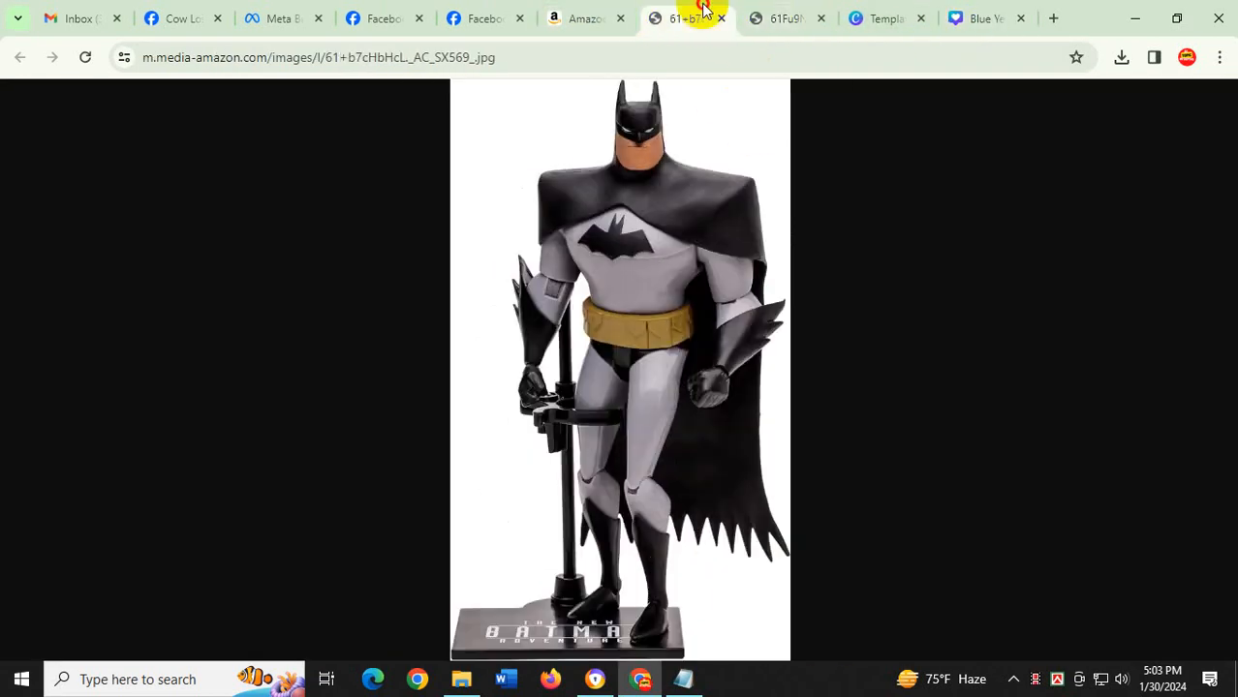
pyautogui.rightClick(645, 256)
pyautogui.click(683, 295)
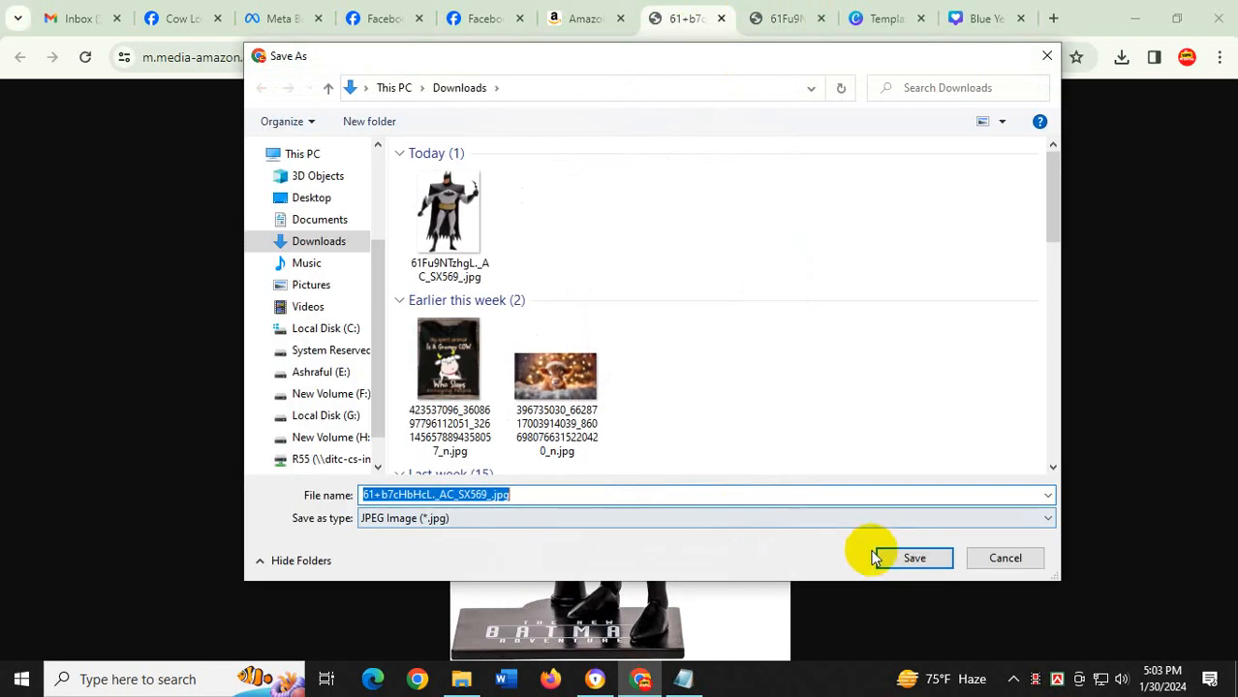
pyautogui.click(874, 558)
# Upload the saved stand-mounted Batman image to the Canva design and place it in the page's upper-left corner
pyautogui.click(953, 13)
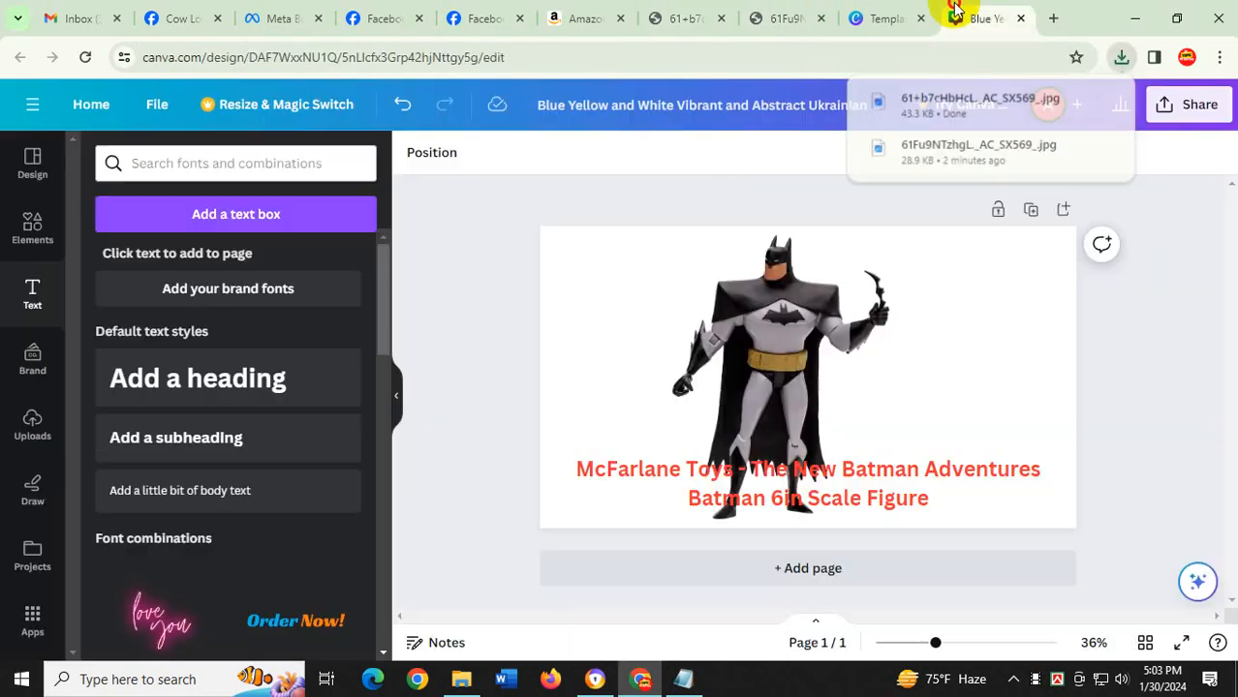
pyautogui.click(32, 445)
pyautogui.click(242, 209)
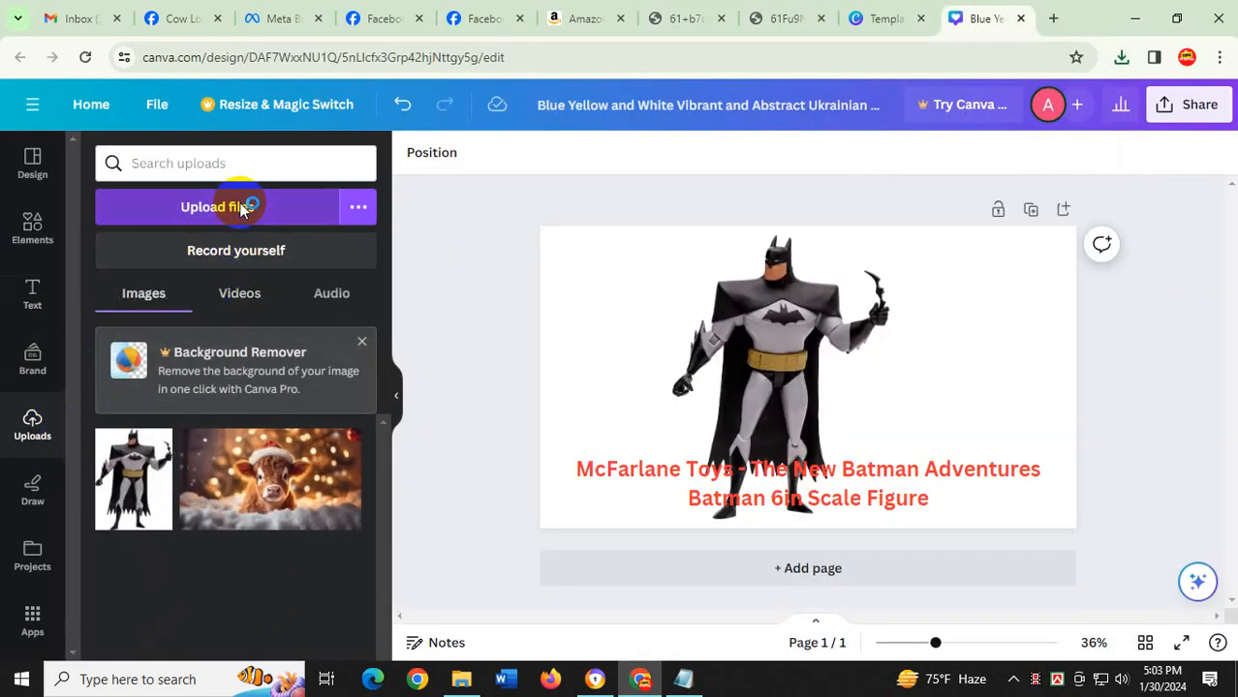
pyautogui.doubleClick(451, 216)
pyautogui.click(762, 340)
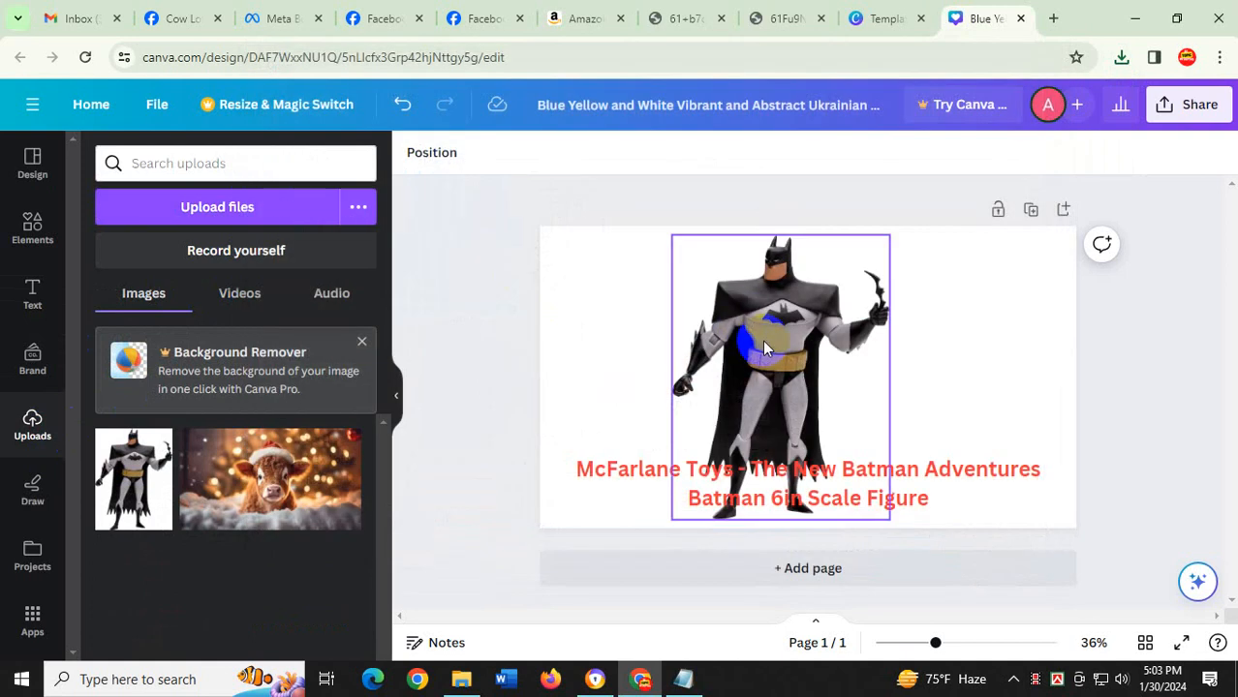
pyautogui.click(338, 385)
pyautogui.click(117, 484)
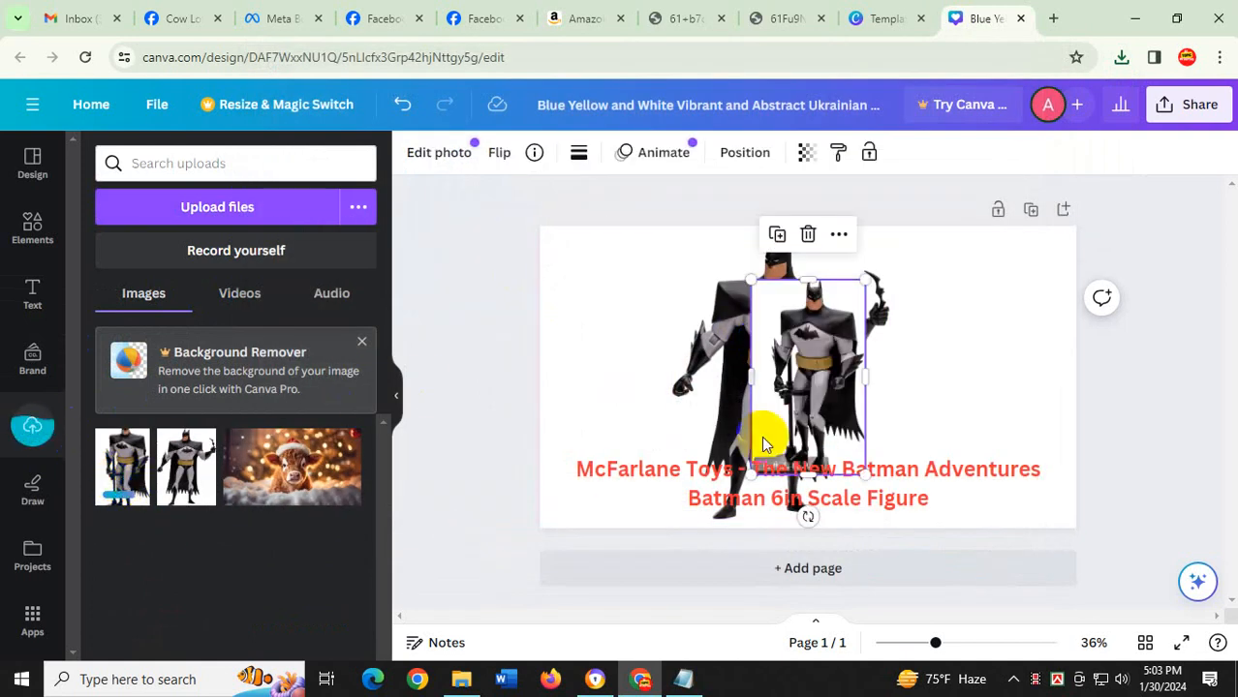
pyautogui.moveTo(761, 444); pyautogui.dragTo(618, 339)
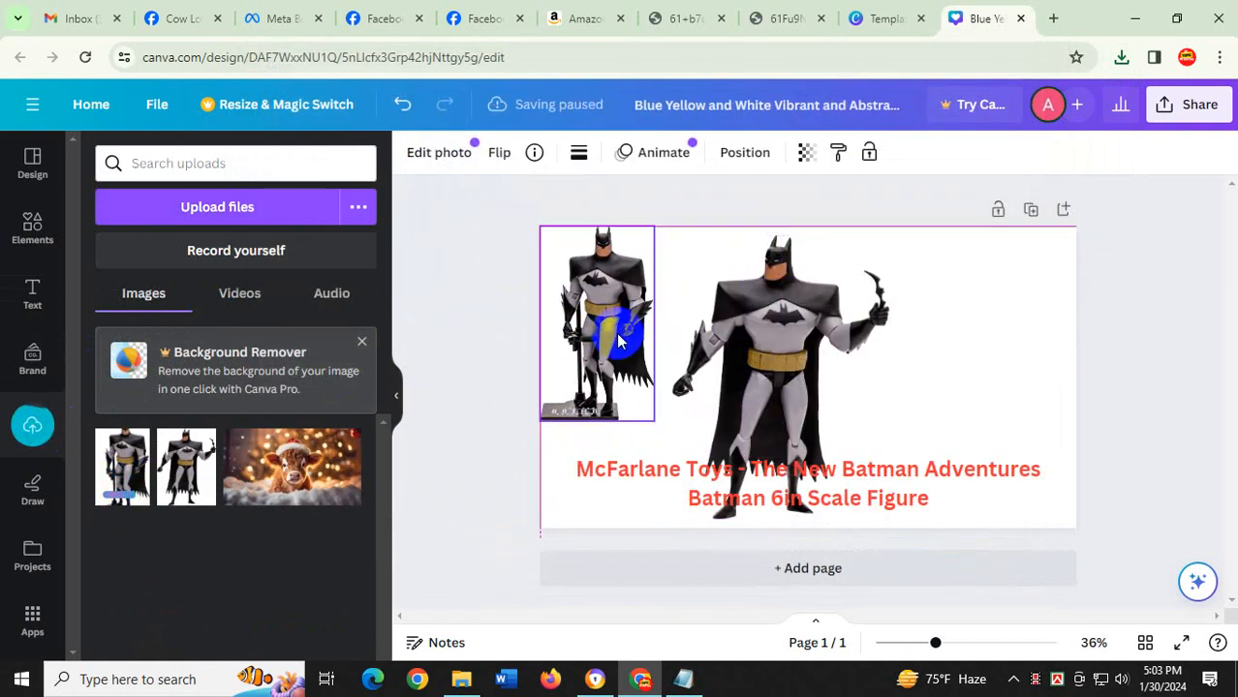
# Shift the large Batman figure slightly to the right and enlarge the stand-mounted figure a little
pyautogui.click(810, 390)
pyautogui.moveTo(808, 387)
pyautogui.mouseDown()
pyautogui.moveTo(820, 385)
pyautogui.moveTo(799, 389)
pyautogui.moveTo(788, 368)
pyautogui.moveTo(822, 381)
pyautogui.mouseUp()
pyautogui.click(640, 360)
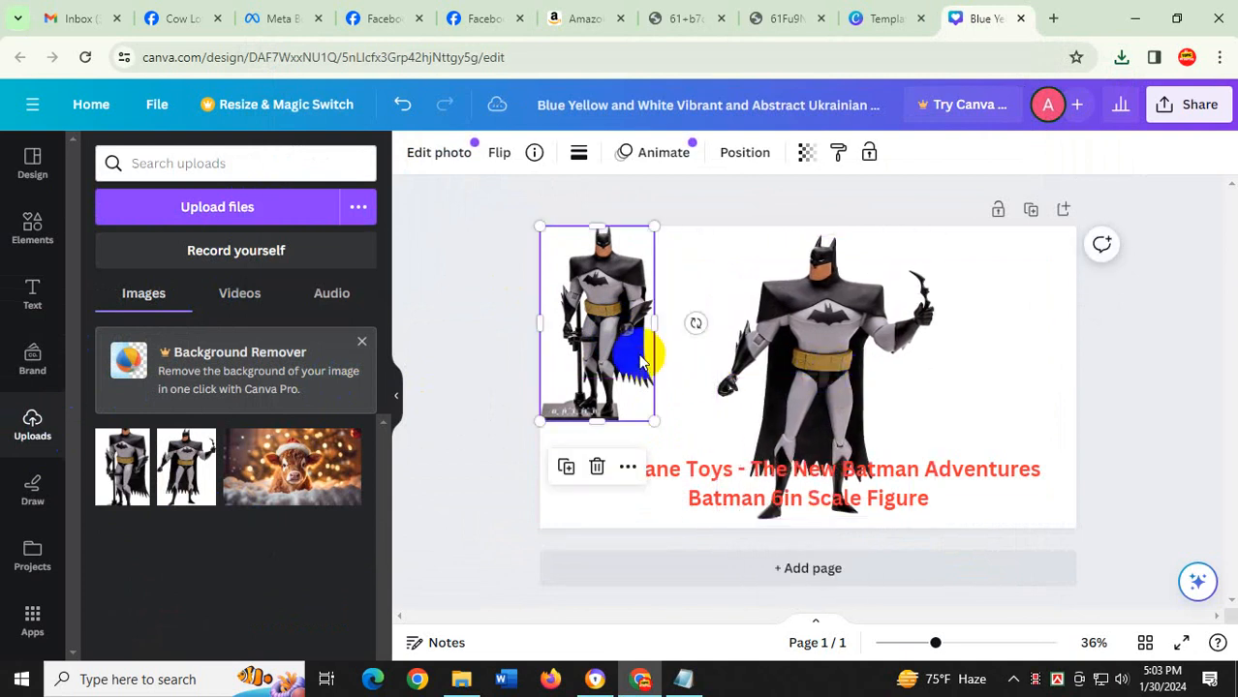
pyautogui.moveTo(656, 419); pyautogui.dragTo(670, 423)
pyautogui.click(1150, 418)
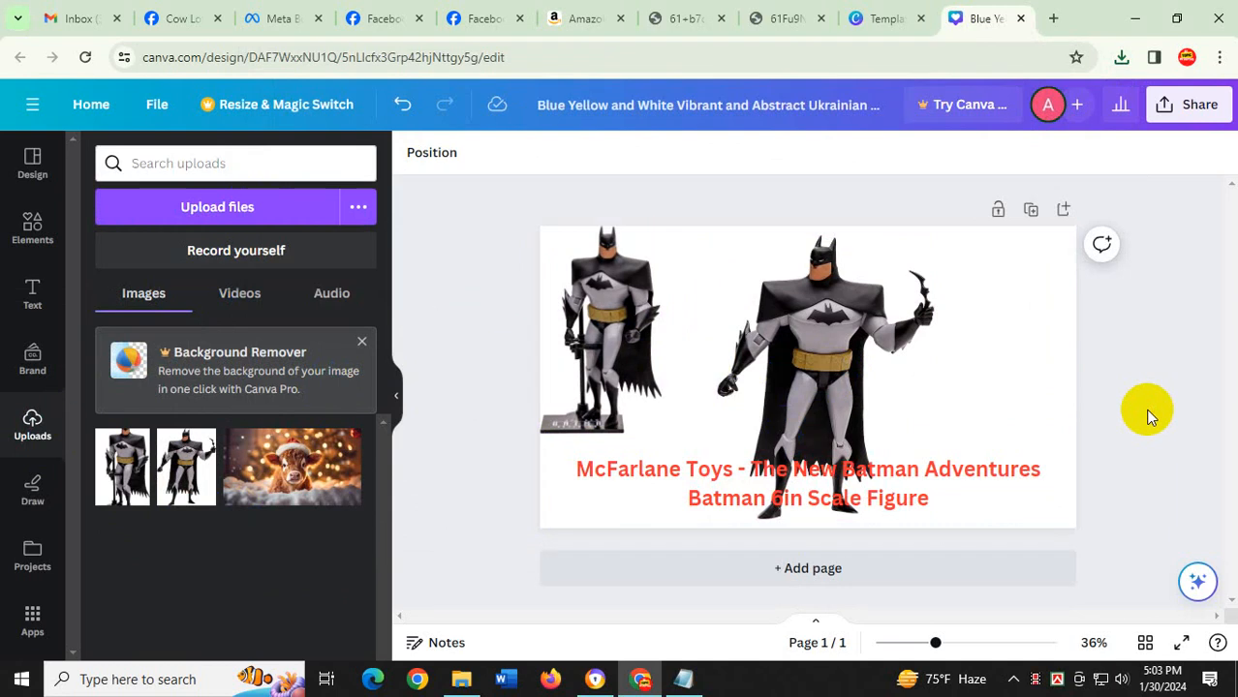
# Remove "McFarlane Toys - " from the start of the red product title
pyautogui.click(843, 479)
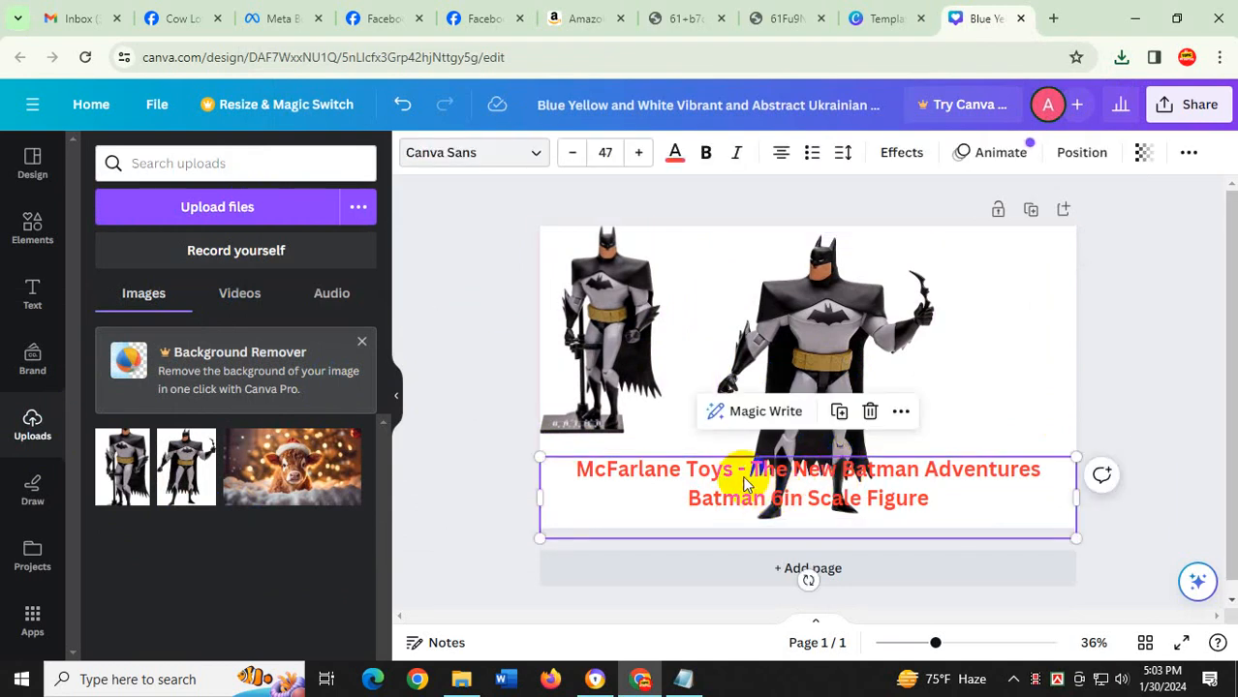
pyautogui.click(736, 468)
pyautogui.moveTo(726, 468); pyautogui.dragTo(594, 469)
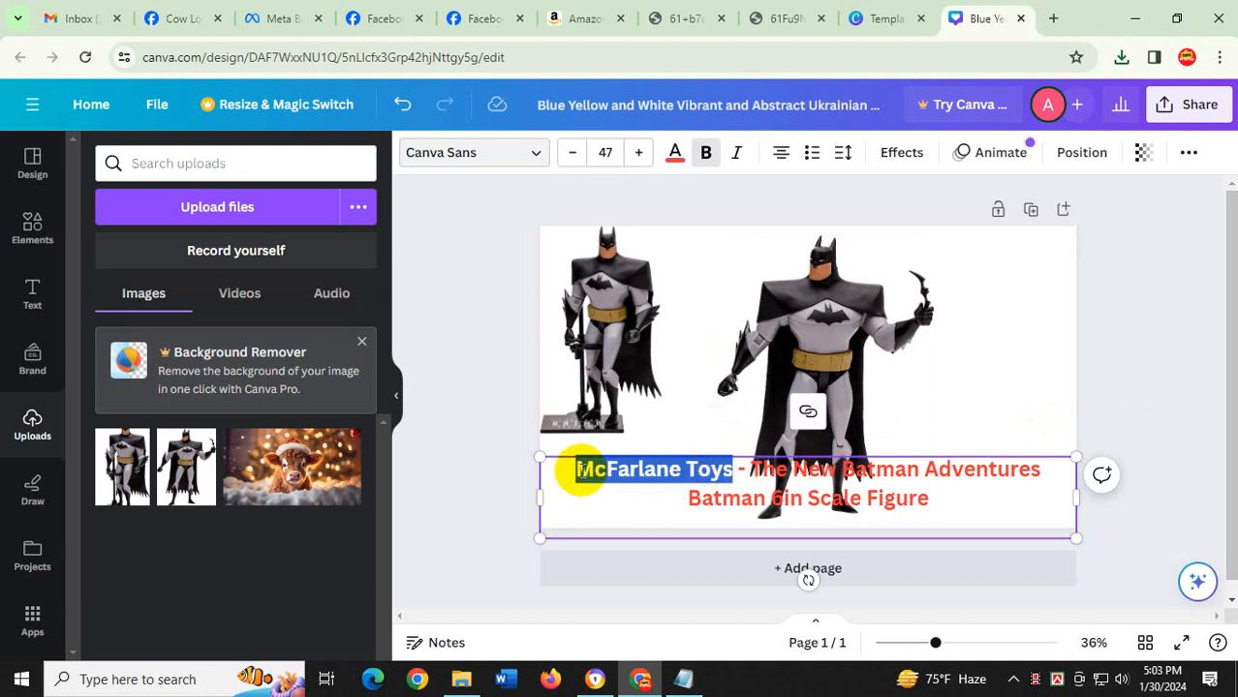
pyautogui.press('BackSpace')
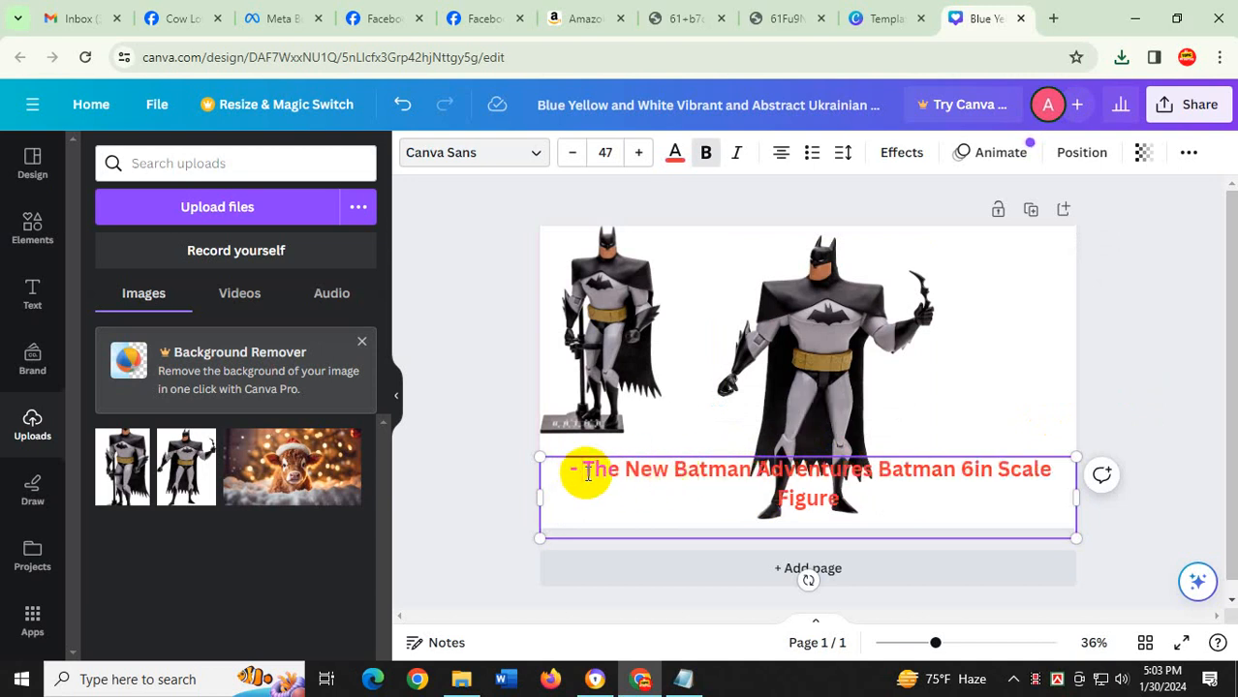
pyautogui.press('Delete')
pyautogui.press('Delete')
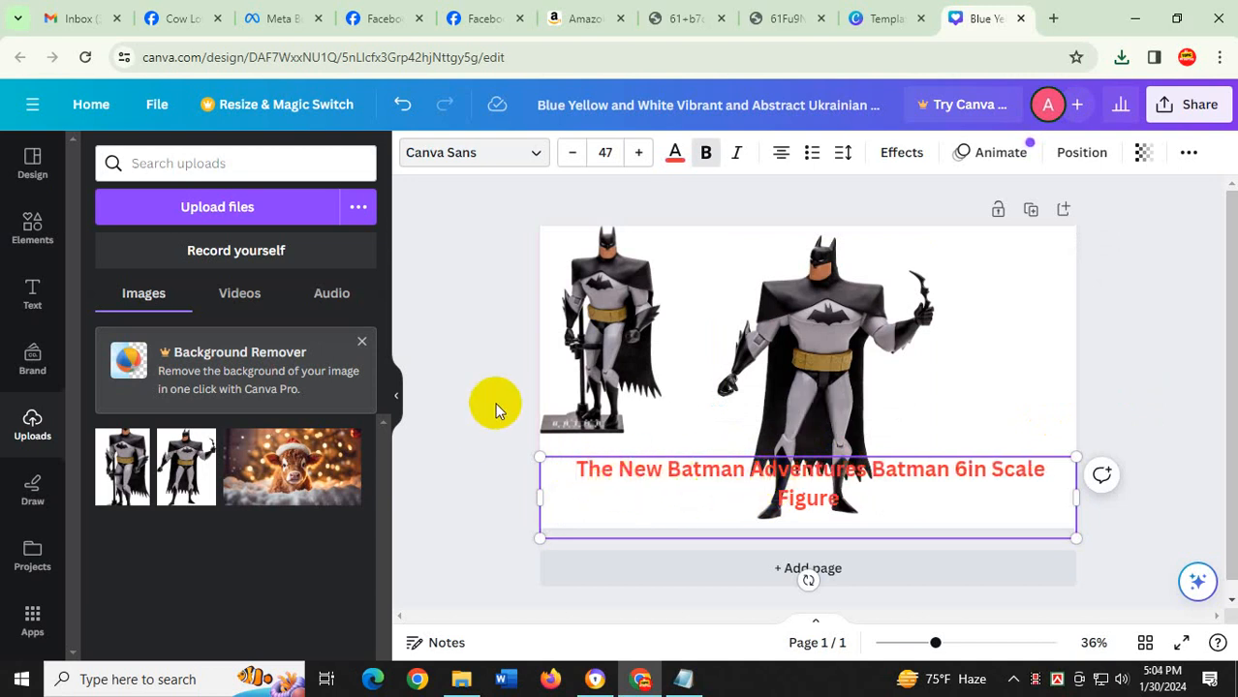
pyautogui.click(495, 411)
# Add a red heading reading "McFarlane Toys" and place it in the page's upper-right corner
pyautogui.click(34, 290)
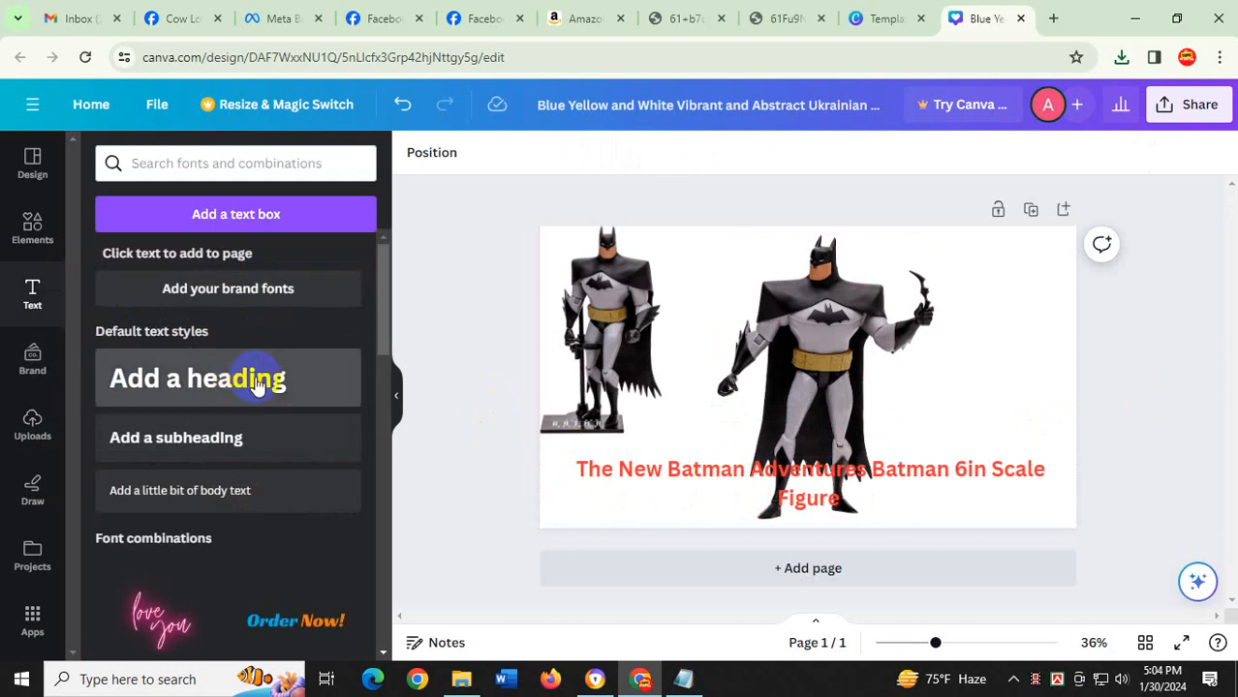
pyautogui.click(244, 378)
pyautogui.hotkey('ctrl', 'v')
pyautogui.tripleClick(857, 379)
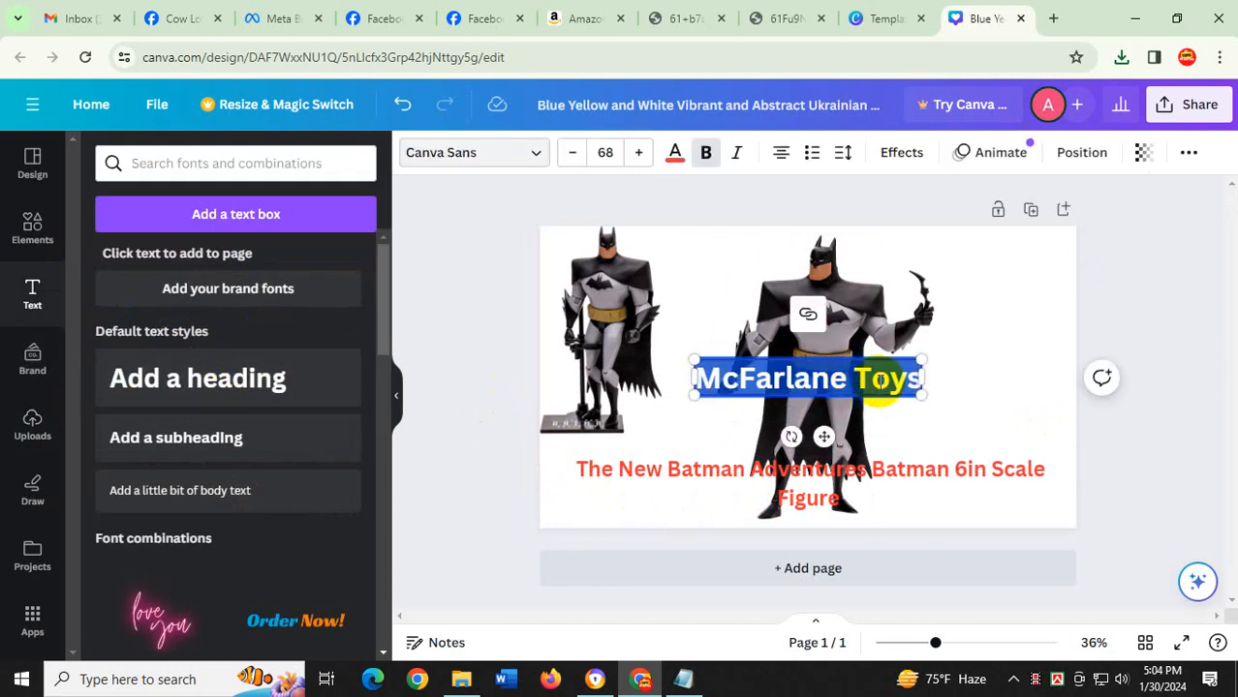
pyautogui.click(1114, 337)
pyautogui.moveTo(871, 374); pyautogui.dragTo(993, 265)
pyautogui.click(1136, 338)
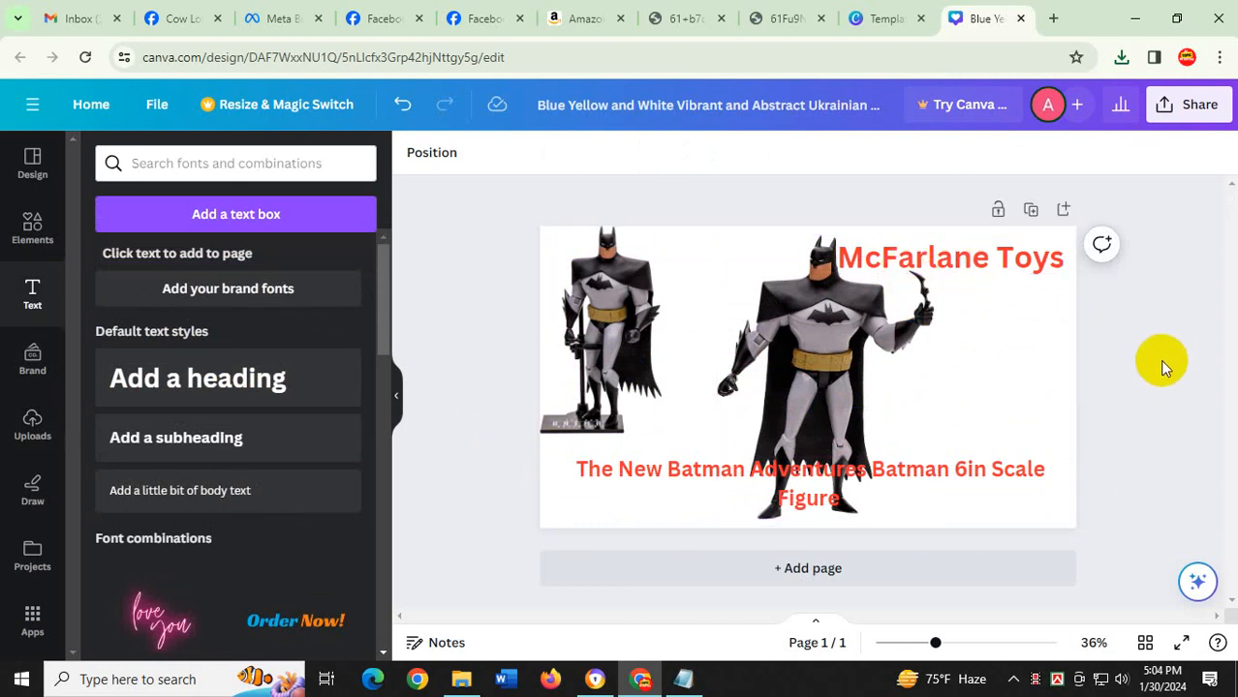
# Download the finished design as a PNG file
pyautogui.click(1186, 111)
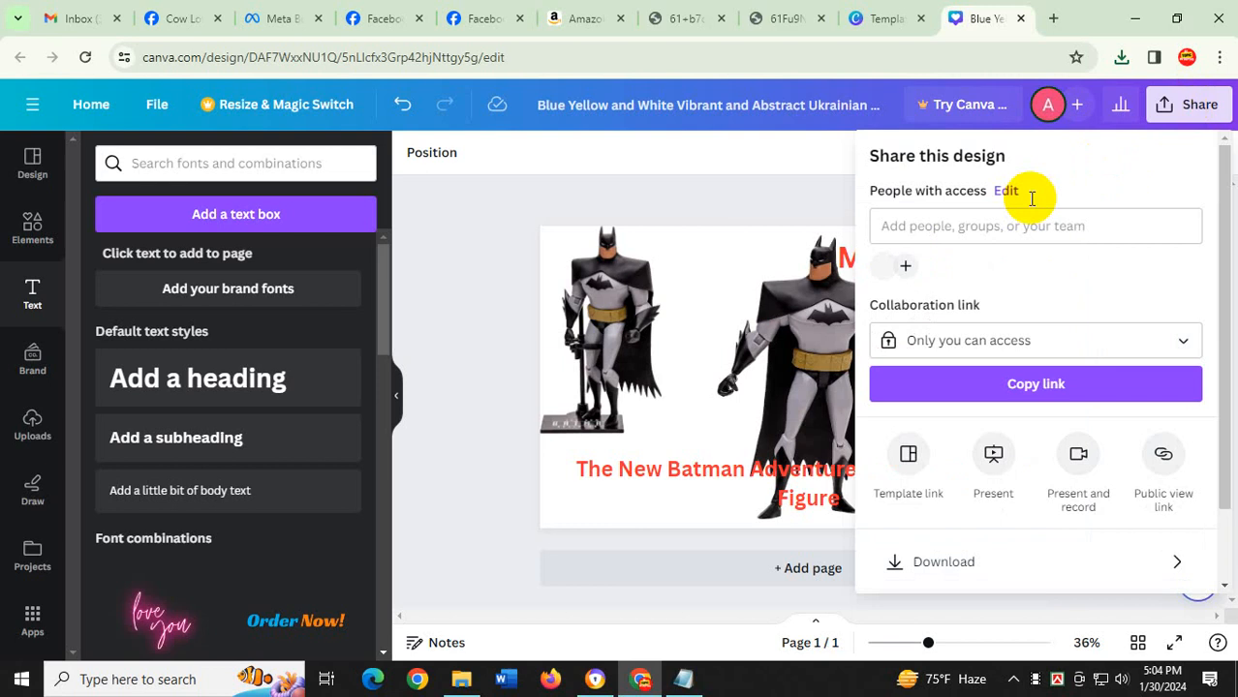
pyautogui.scroll(-2, 1012, 474)
pyautogui.click(999, 474)
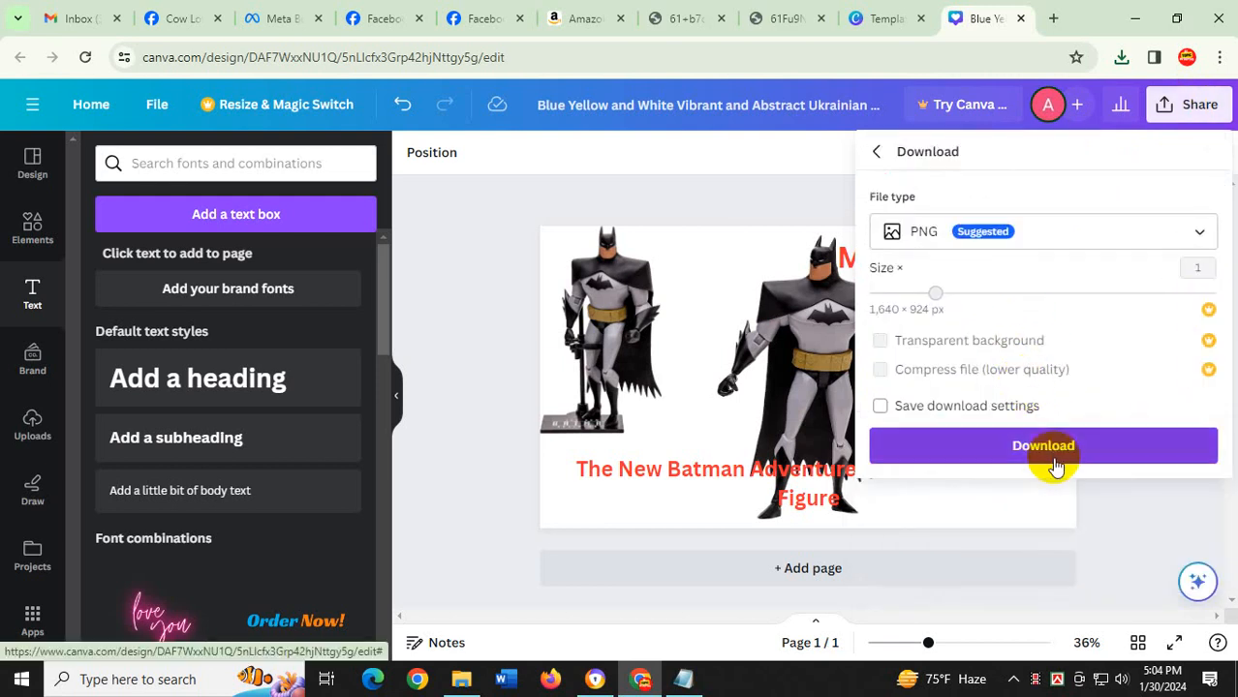
pyautogui.click(1052, 449)
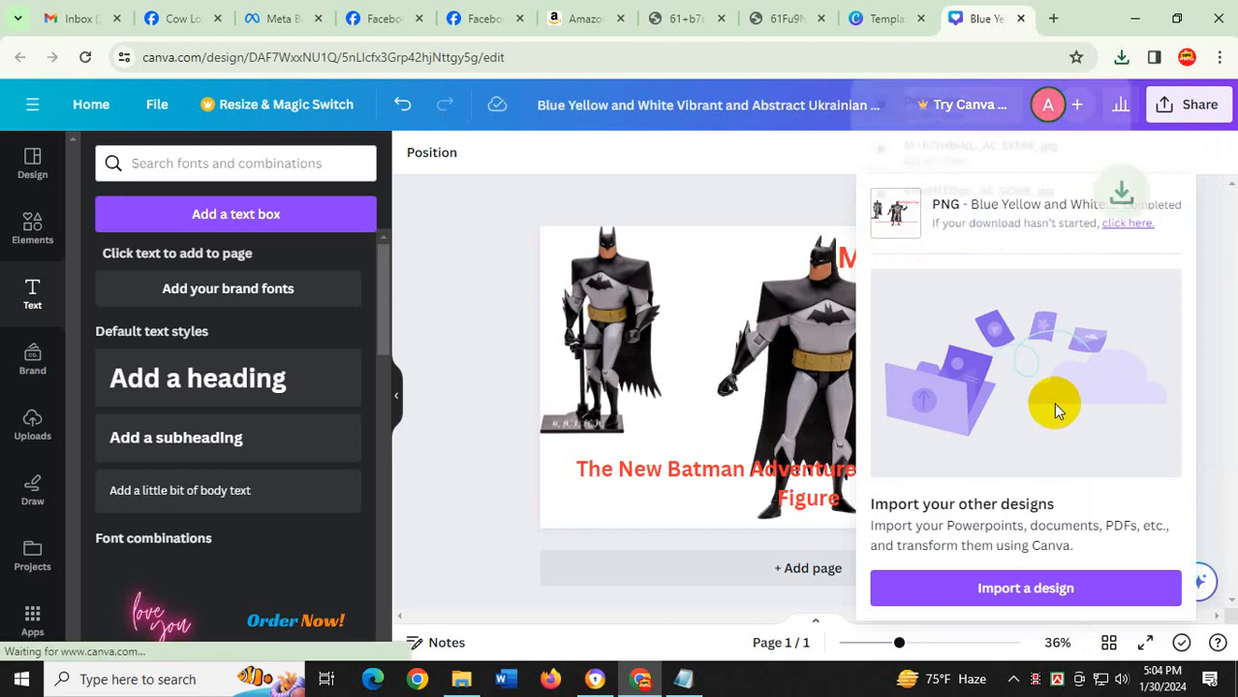
pyautogui.click(780, 349)
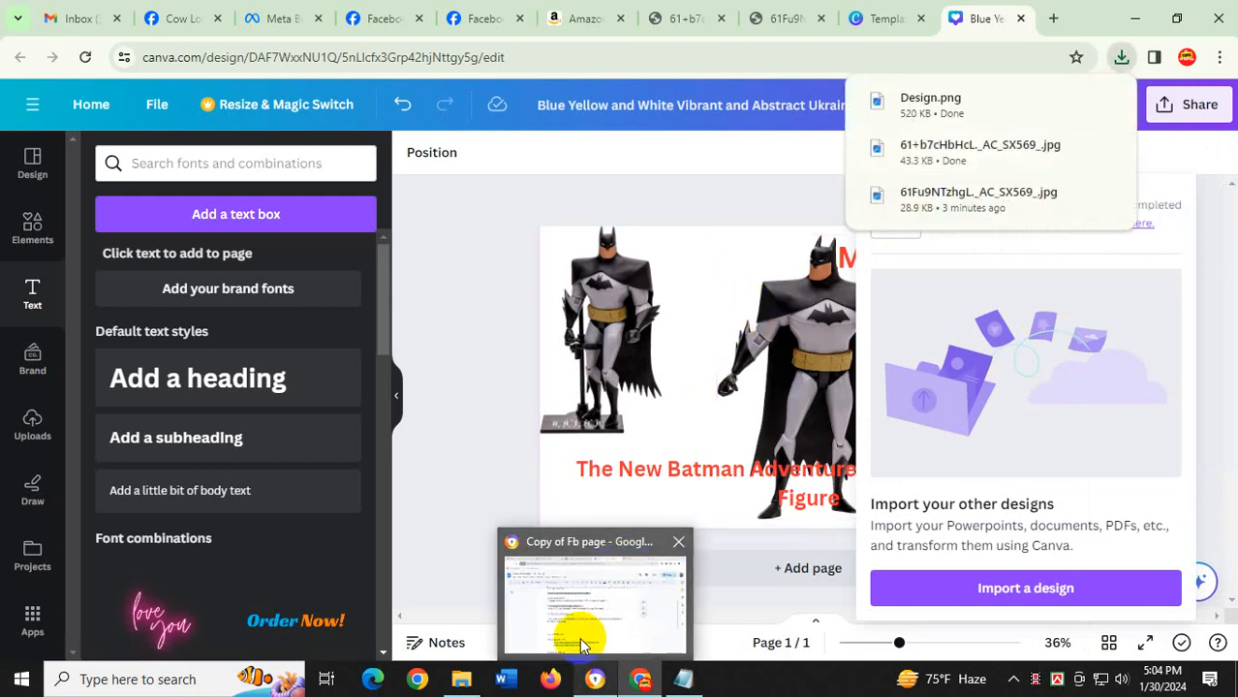
# Switch to the "Copy of Fb page" document in Google Docs and copy the best-hashtags.com link
pyautogui.click(593, 680)
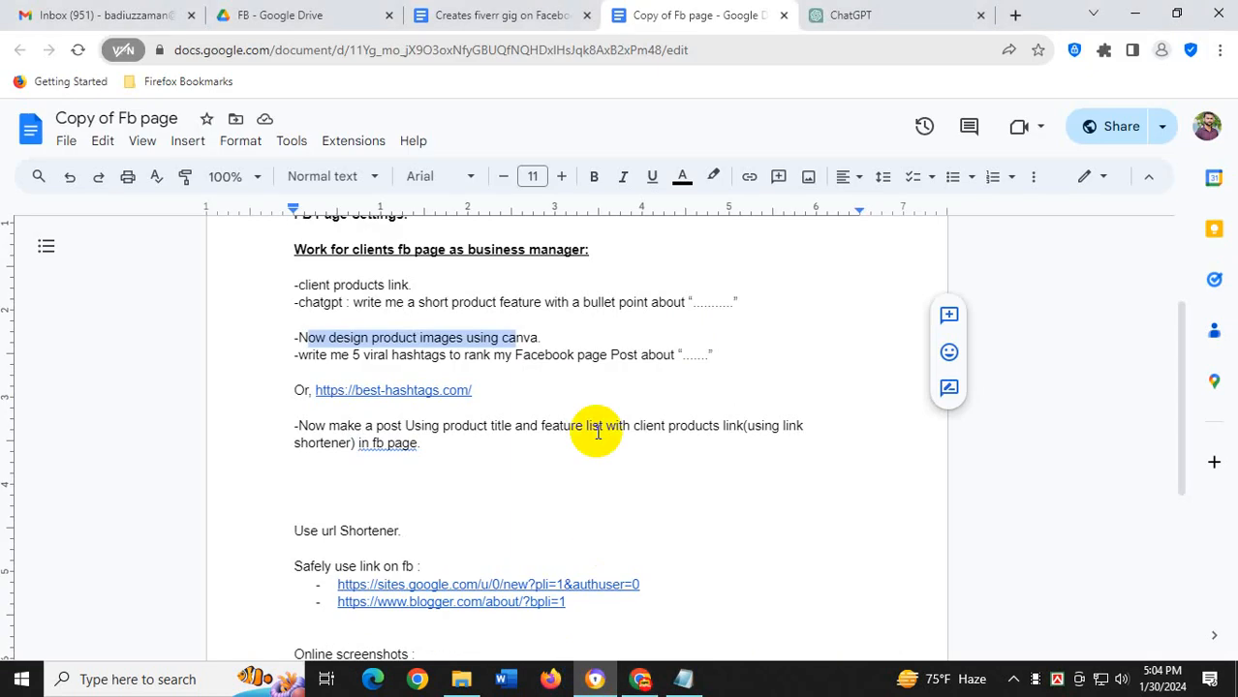
pyautogui.click(516, 357)
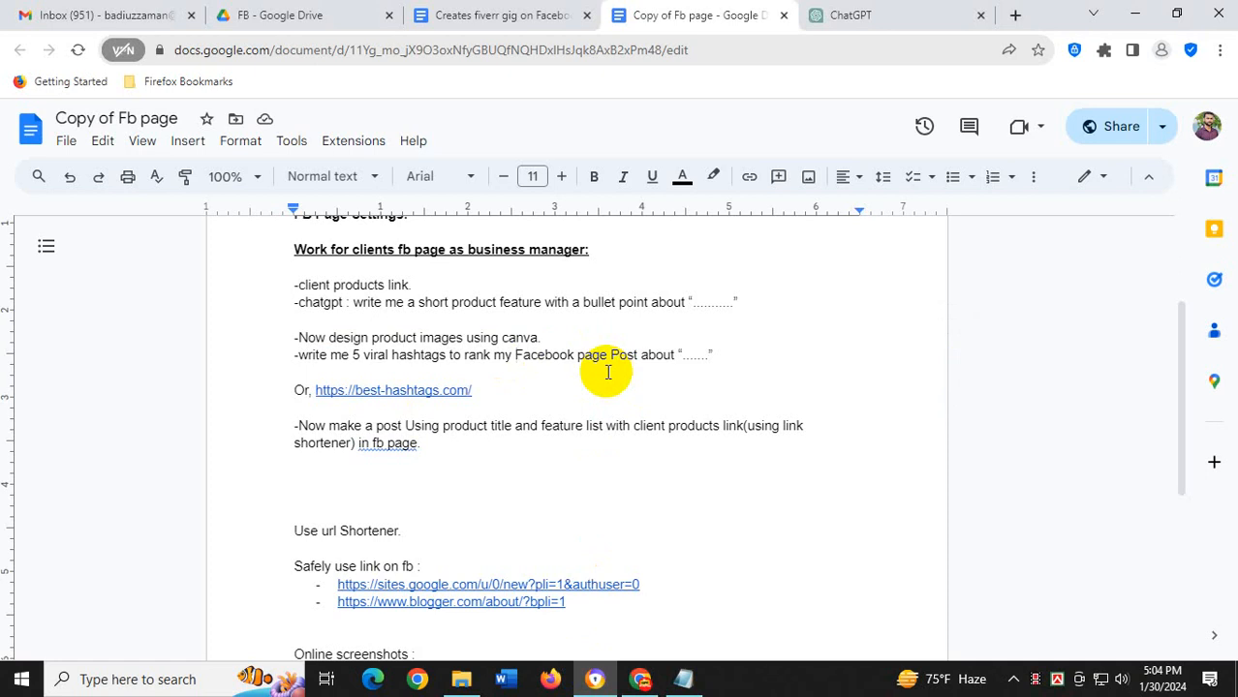
pyautogui.click(416, 391)
pyautogui.click(531, 416)
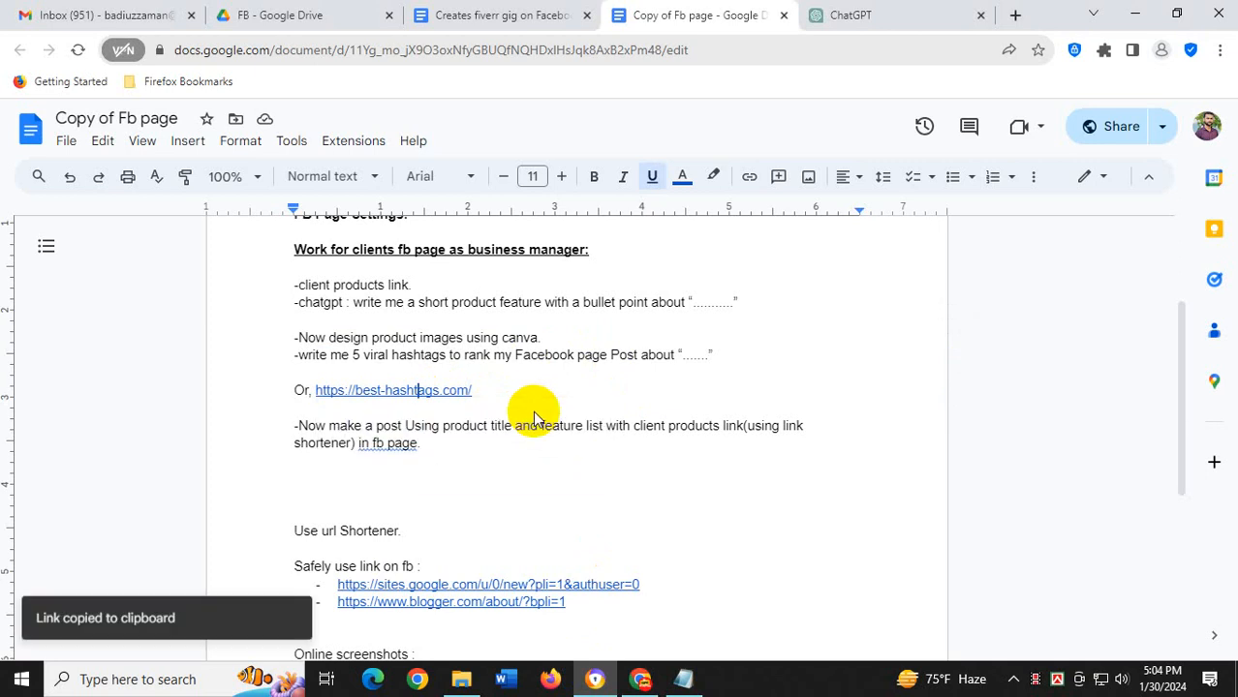
# Return to the Canva browser window and open the copied best-hashtags.com link in a new tab
pyautogui.click(639, 679)
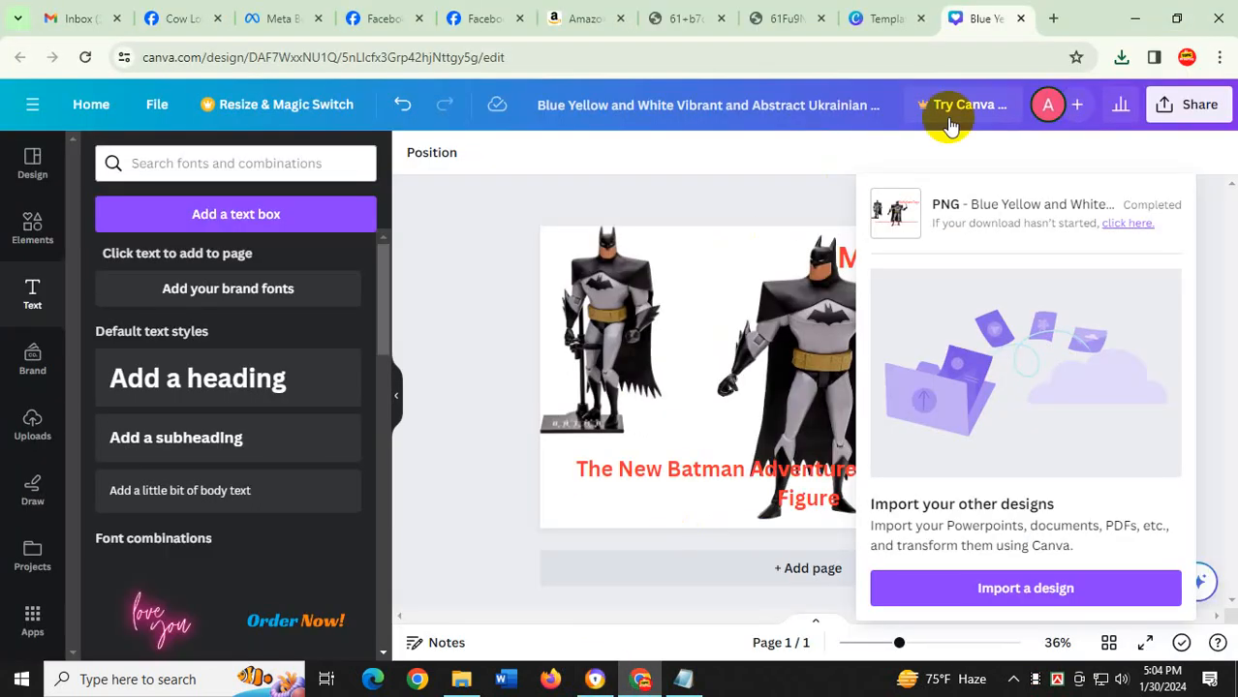
pyautogui.click(1055, 26)
pyautogui.hotkey('ctrl', 'v')
pyautogui.press('Return')
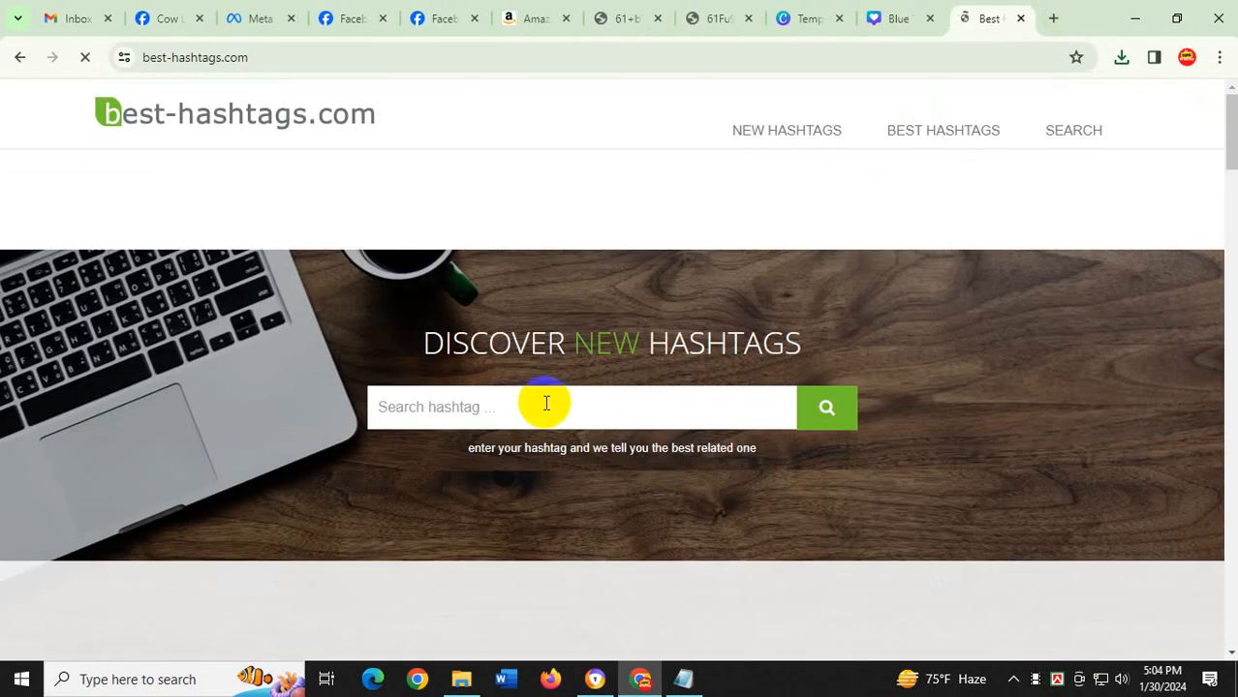
pyautogui.click(480, 399)
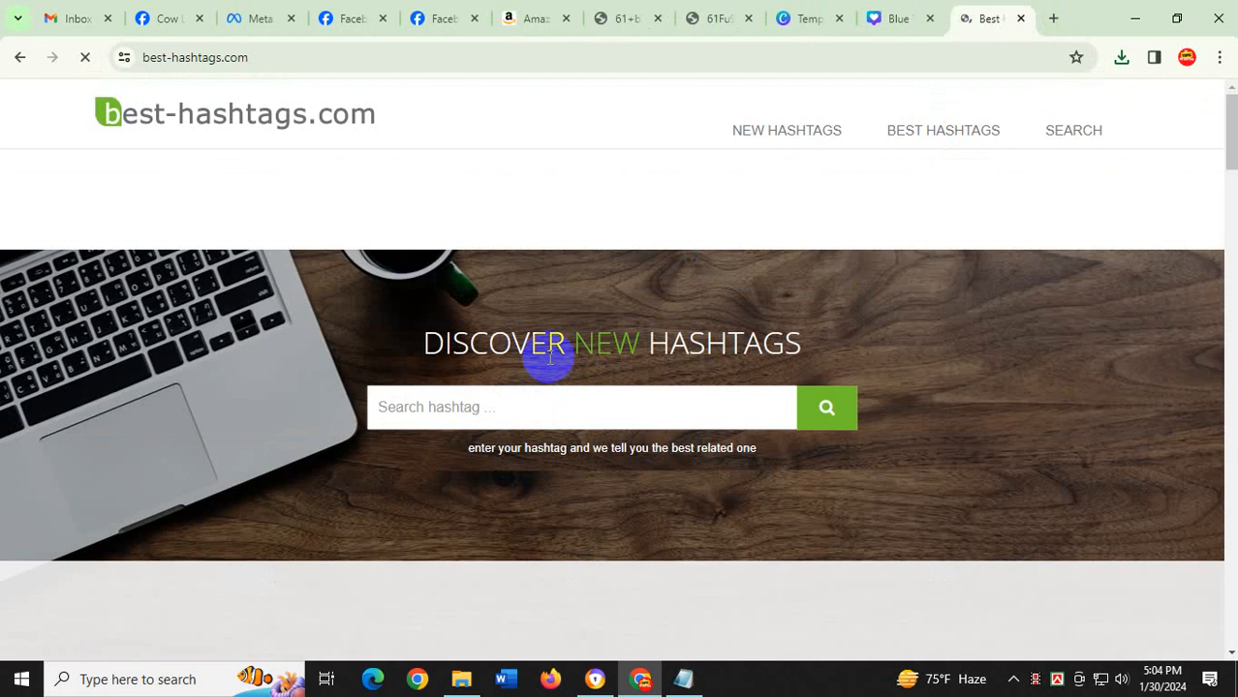
# Close the two browser tabs holding the standalone Batman images
pyautogui.click(704, 20)
pyautogui.click(638, 20)
pyautogui.click(658, 19)
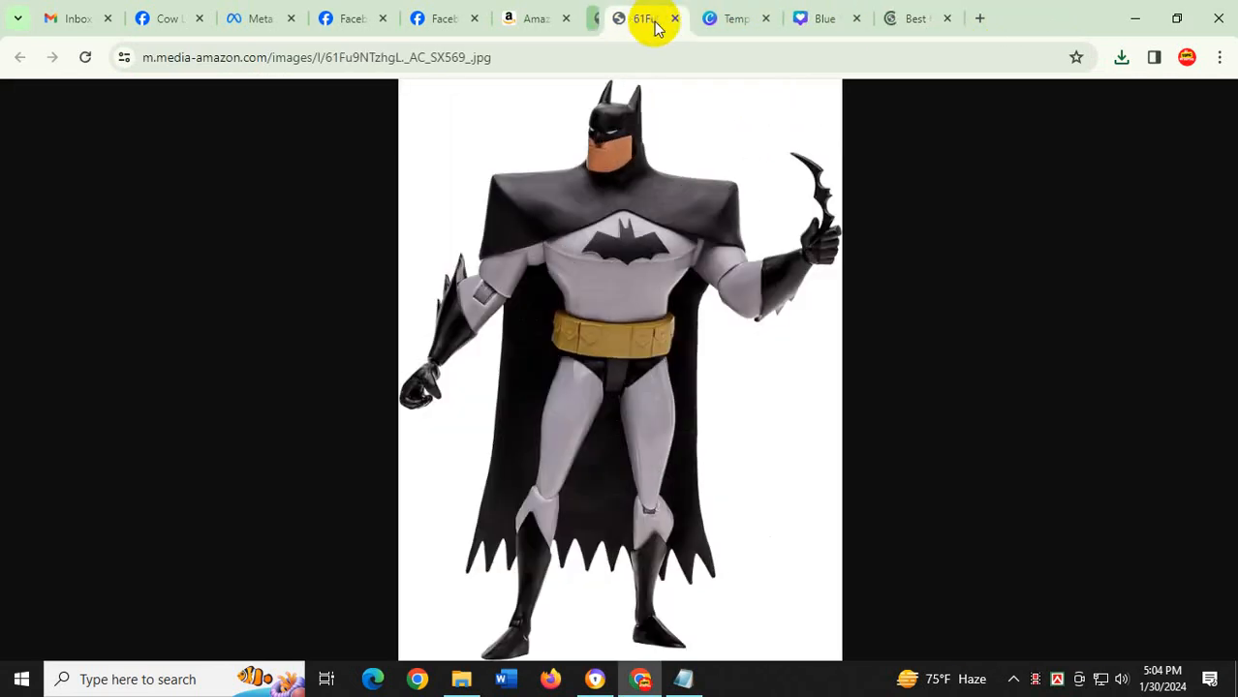
pyautogui.click(658, 19)
# Copy "McFarlane Toys" from the Amazon product title and search best-hashtags.com for its related hashtags
pyautogui.click(546, 19)
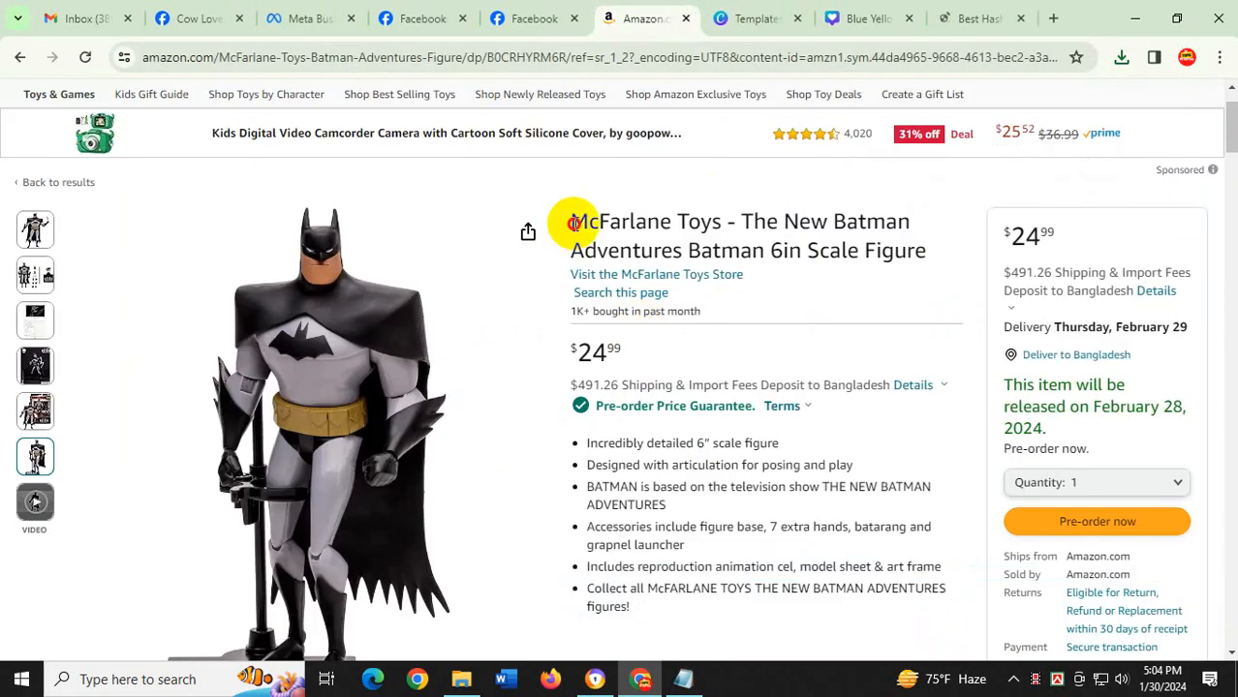
pyautogui.moveTo(572, 222); pyautogui.dragTo(707, 221)
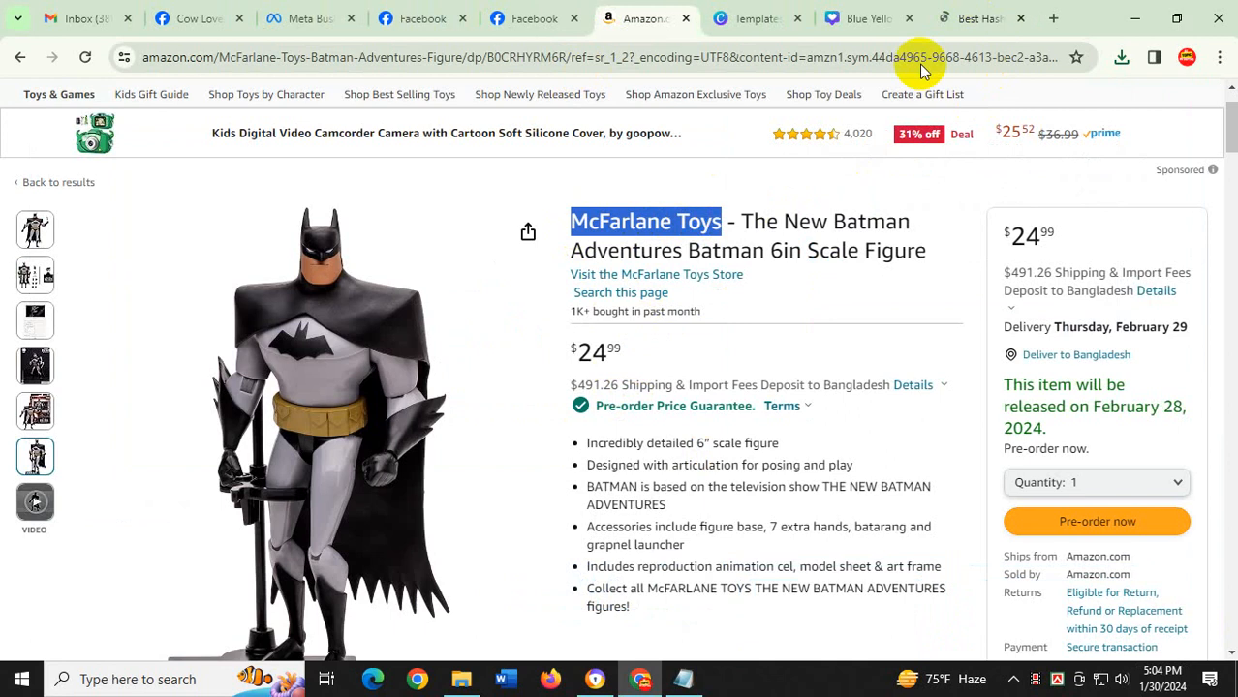
pyautogui.click(975, 19)
pyautogui.click(629, 407)
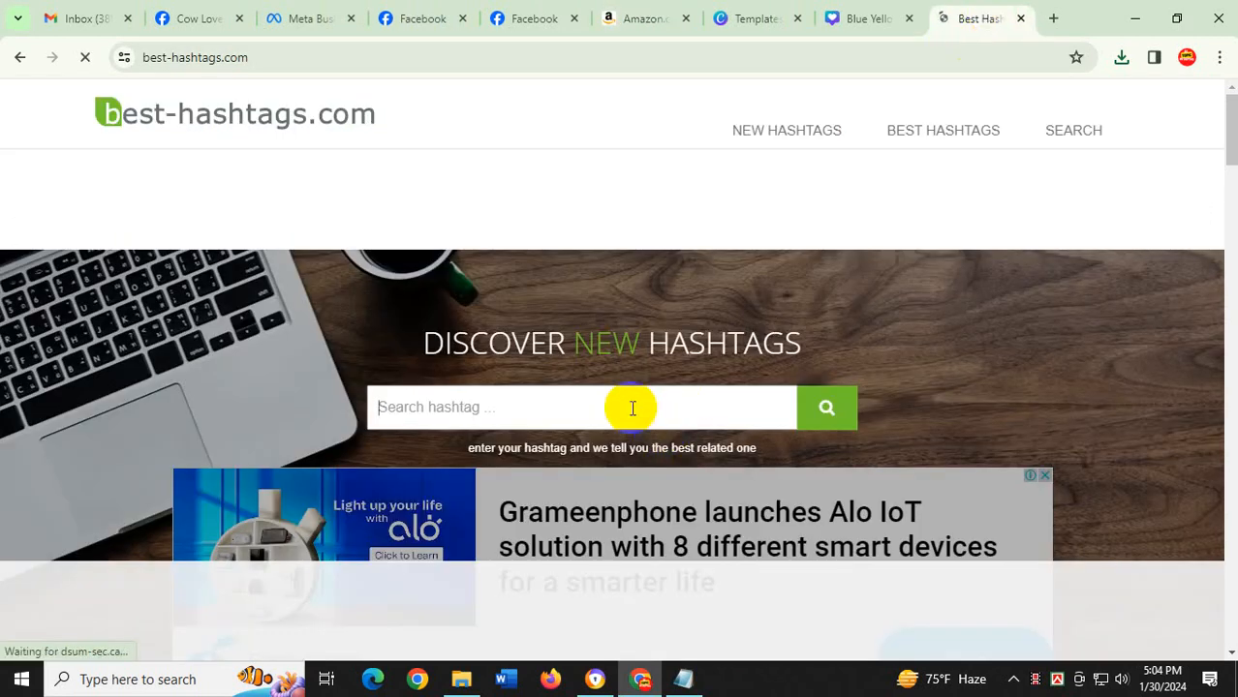
pyautogui.hotkey('ctrl', 'v')
pyautogui.click(826, 411)
pyautogui.click(827, 409)
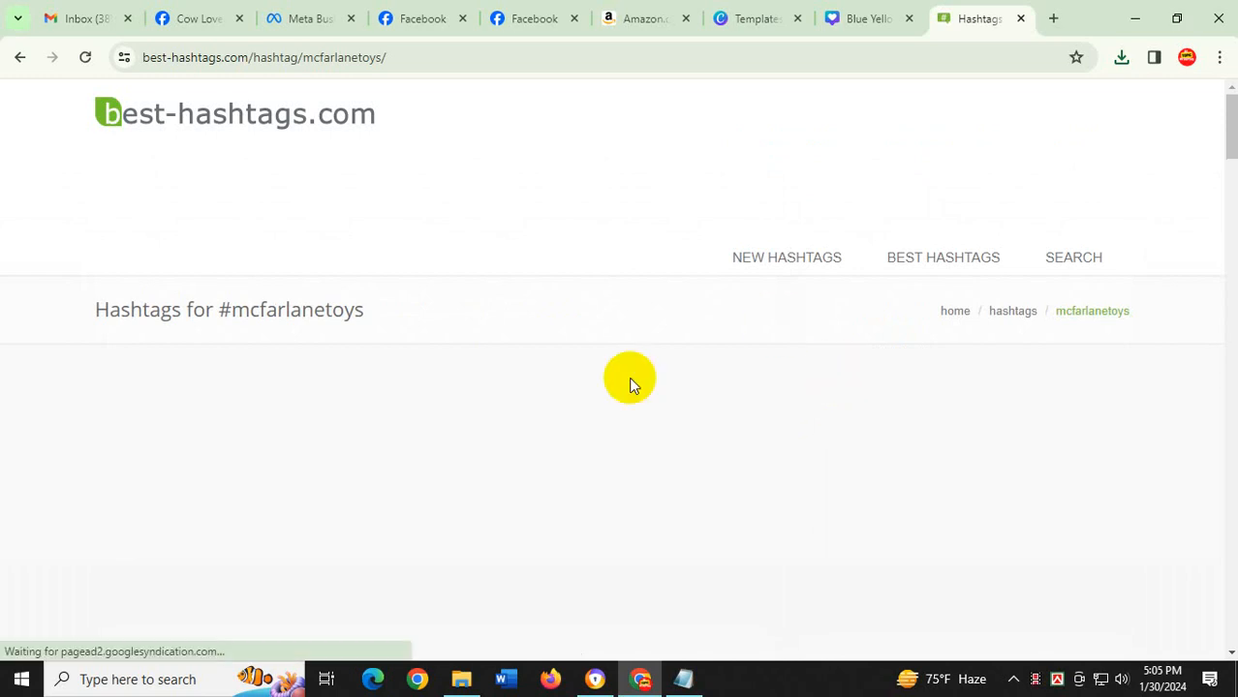
pyautogui.scroll(-4, 642, 388)
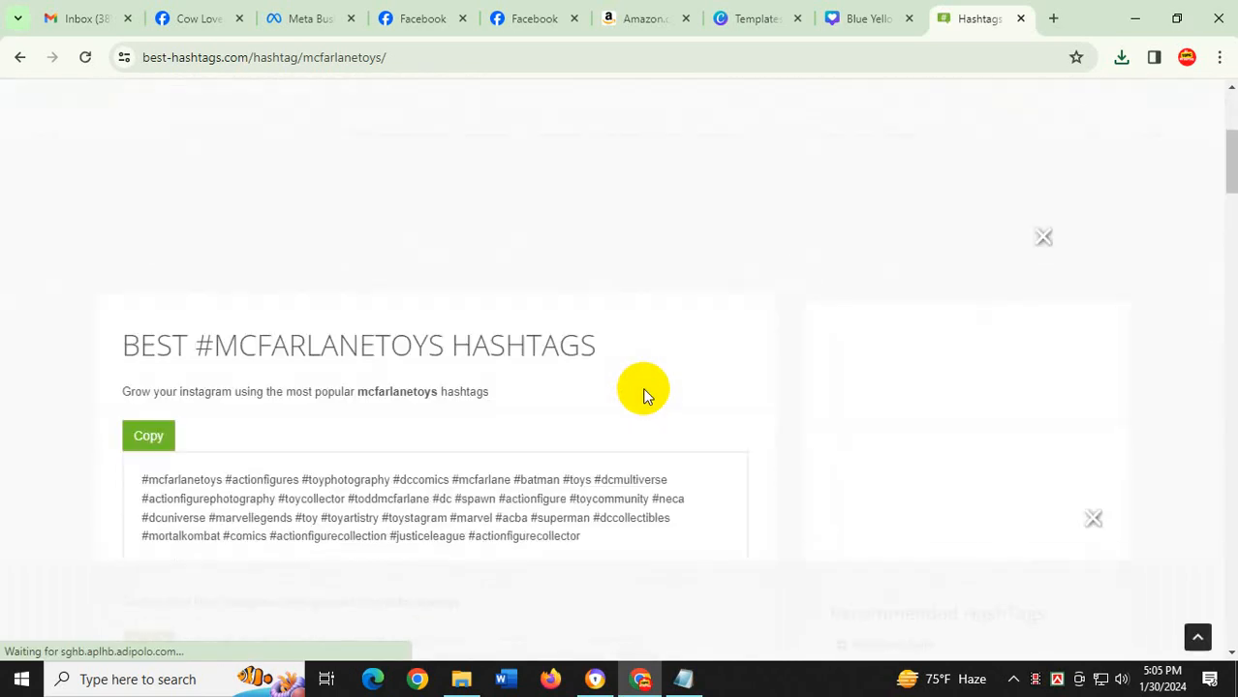
# Copy the first block of mcfarlanetoys hashtags and paste it into the Notepad file below the feature points
pyautogui.scroll(-5, 640, 330)
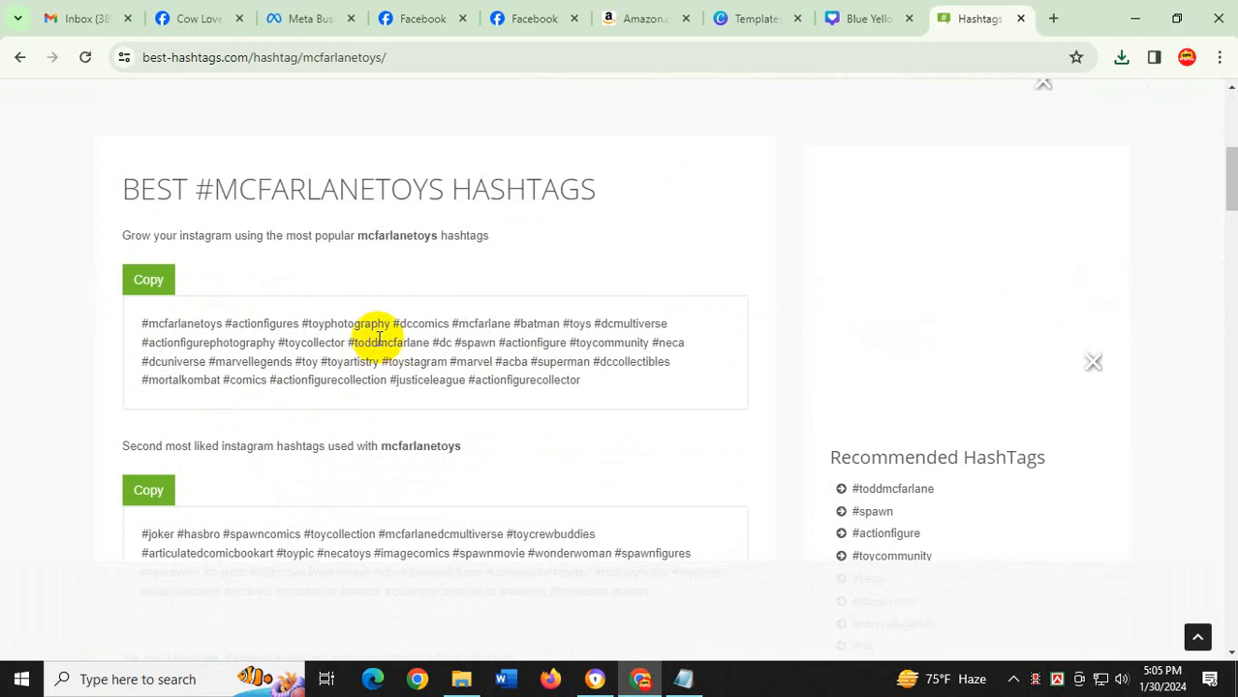
pyautogui.click(159, 289)
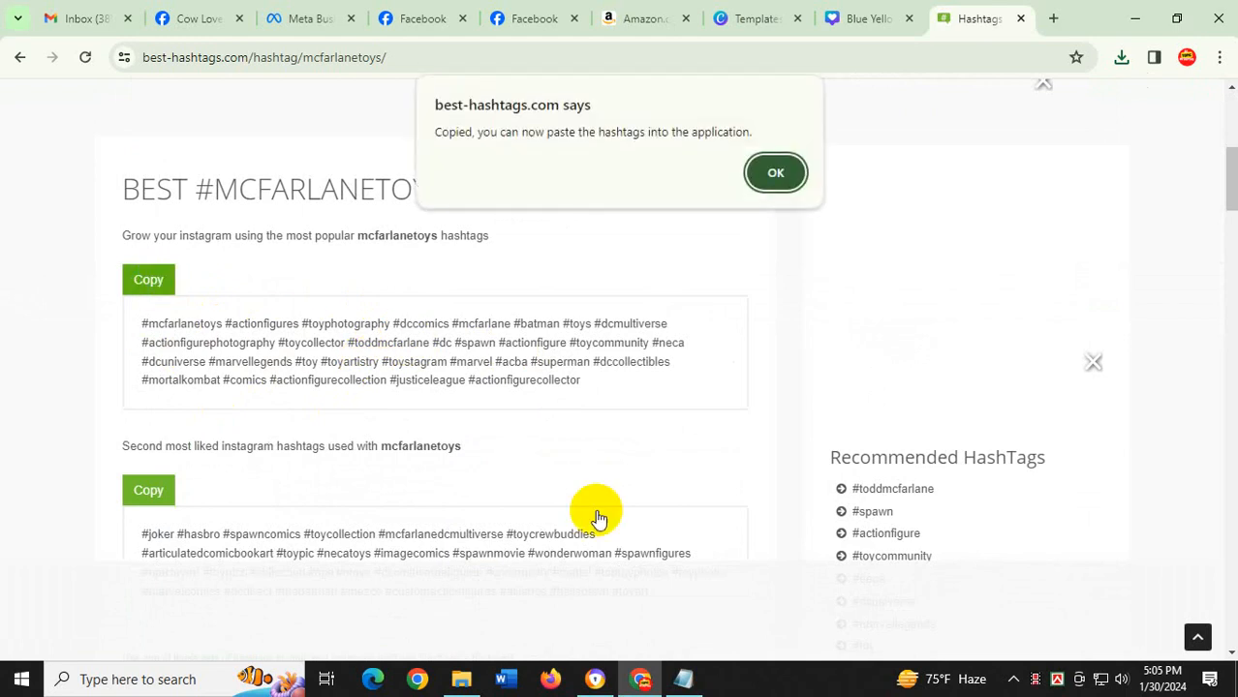
pyautogui.click(770, 172)
pyautogui.click(683, 679)
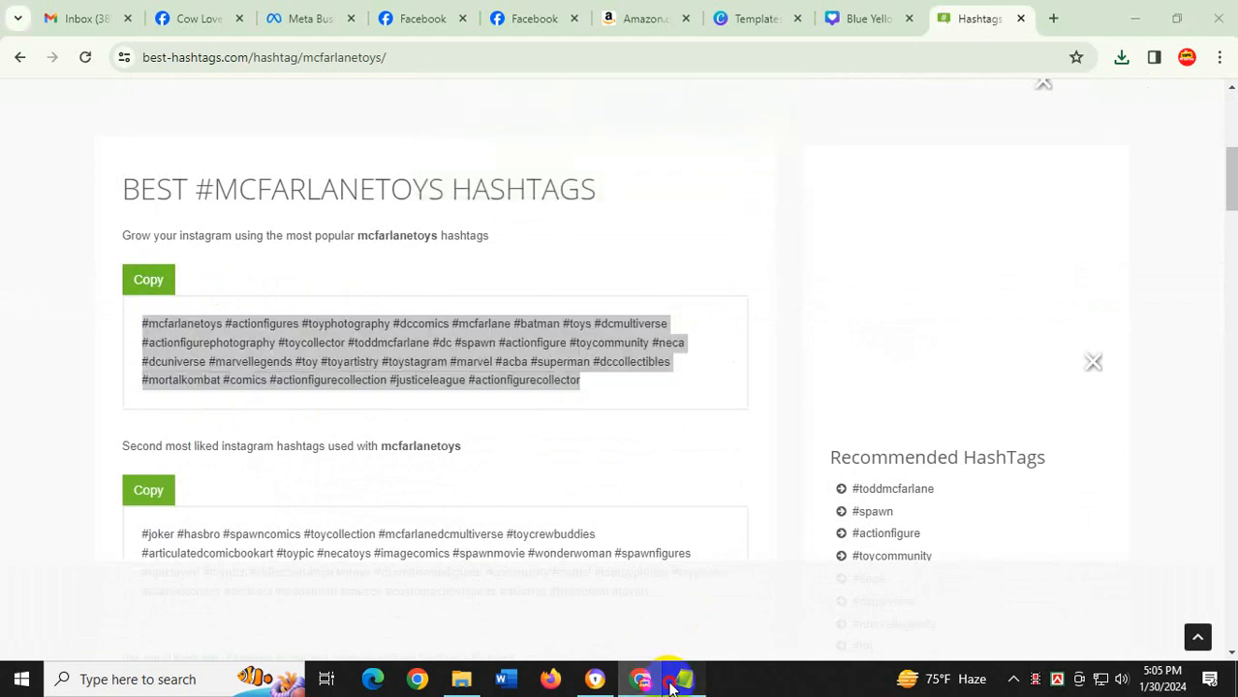
pyautogui.hotkey('ctrl', 'v')
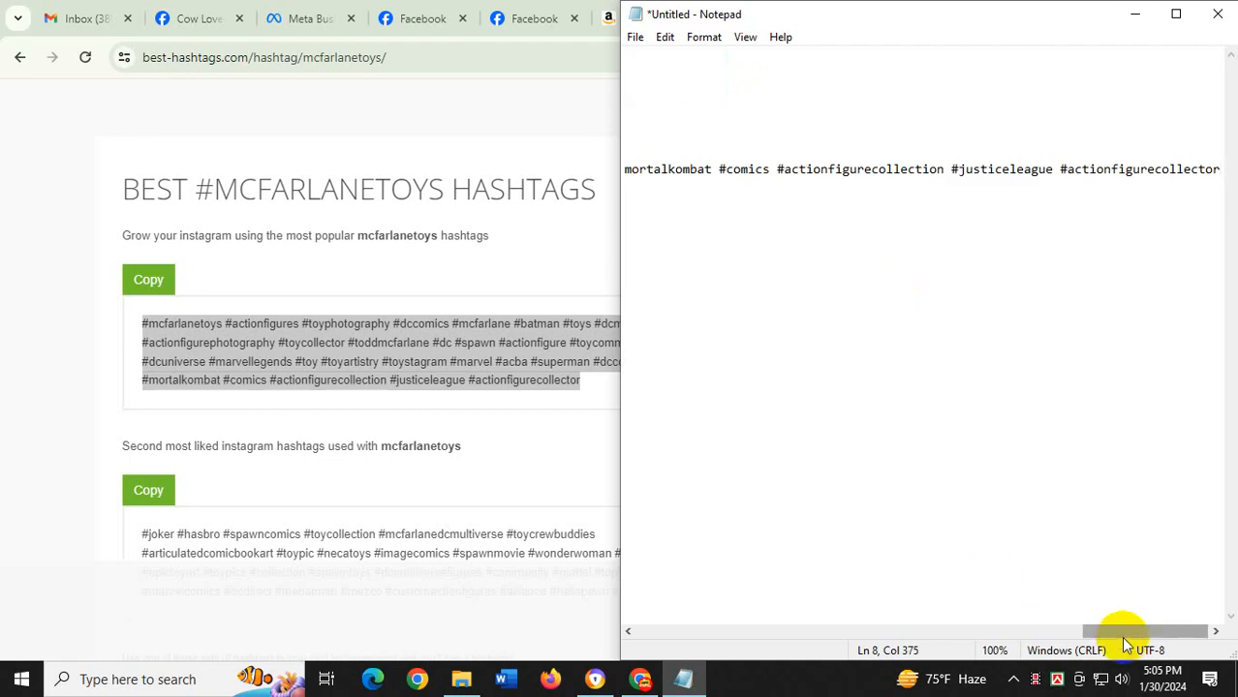
pyautogui.moveTo(1119, 630); pyautogui.dragTo(546, 563)
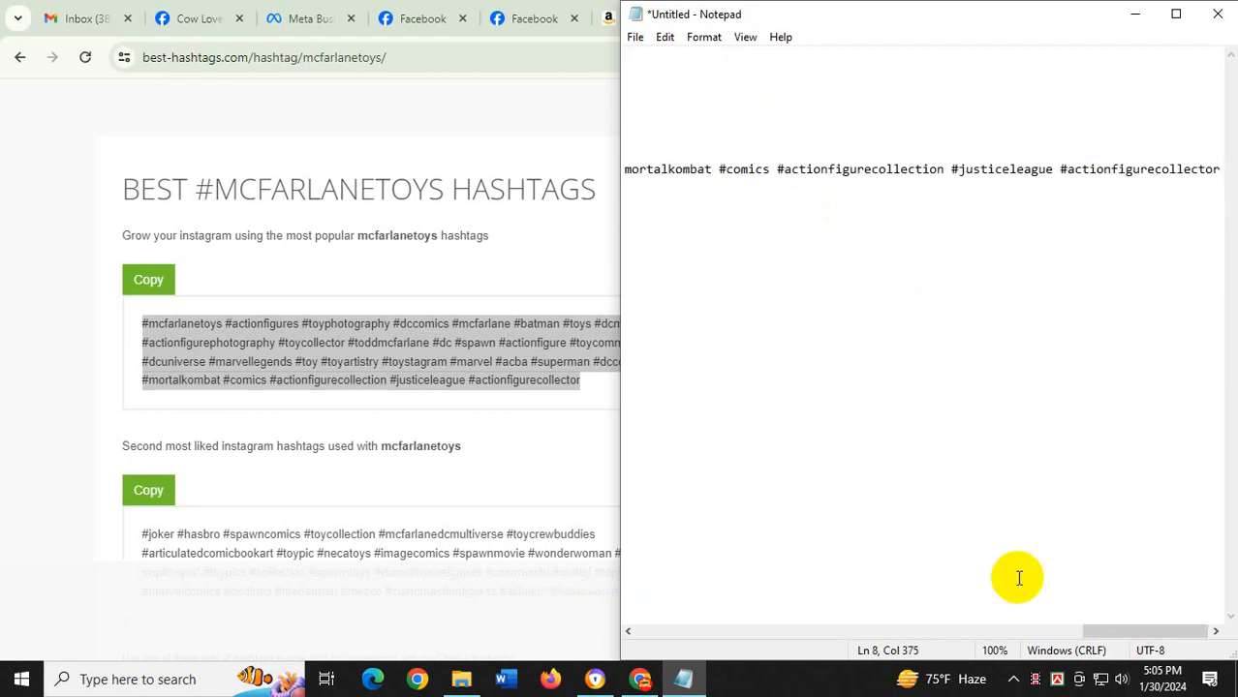
pyautogui.moveTo(1098, 633); pyautogui.dragTo(652, 615)
pyautogui.click(1133, 14)
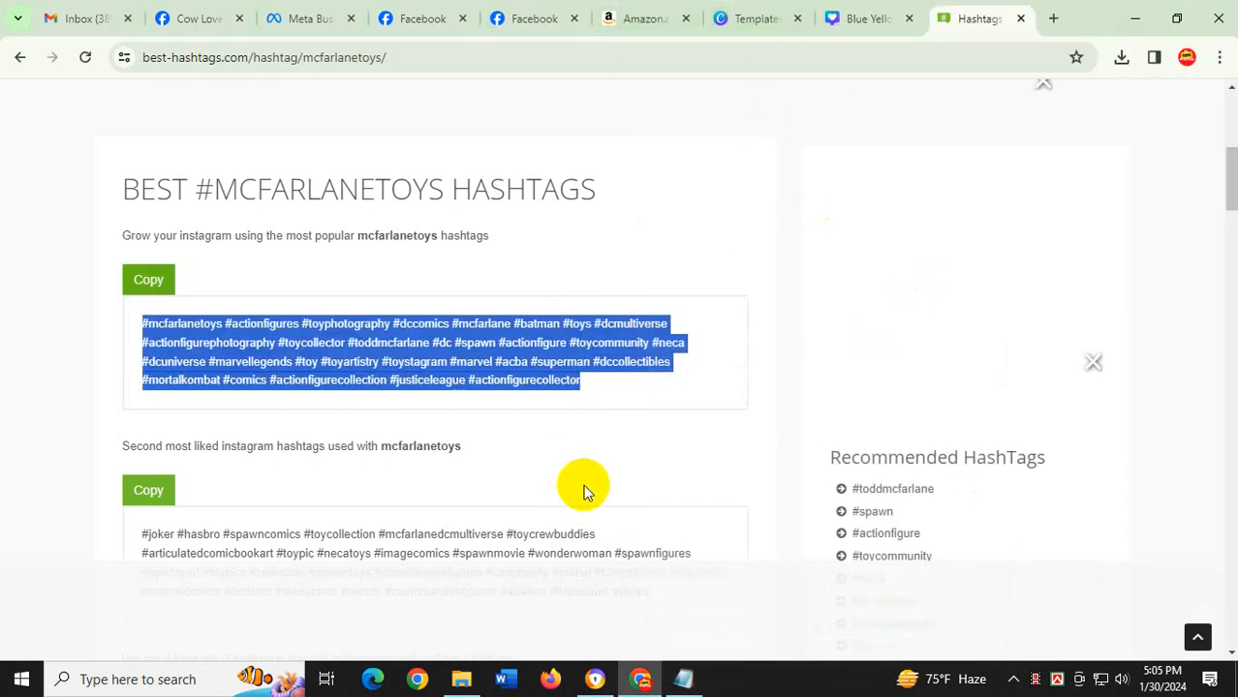
# Switch to the "Copy of Fb page" document and read the instruction on making the post with title, feature list and client product link
pyautogui.click(594, 679)
pyautogui.scroll(-2, 574, 344)
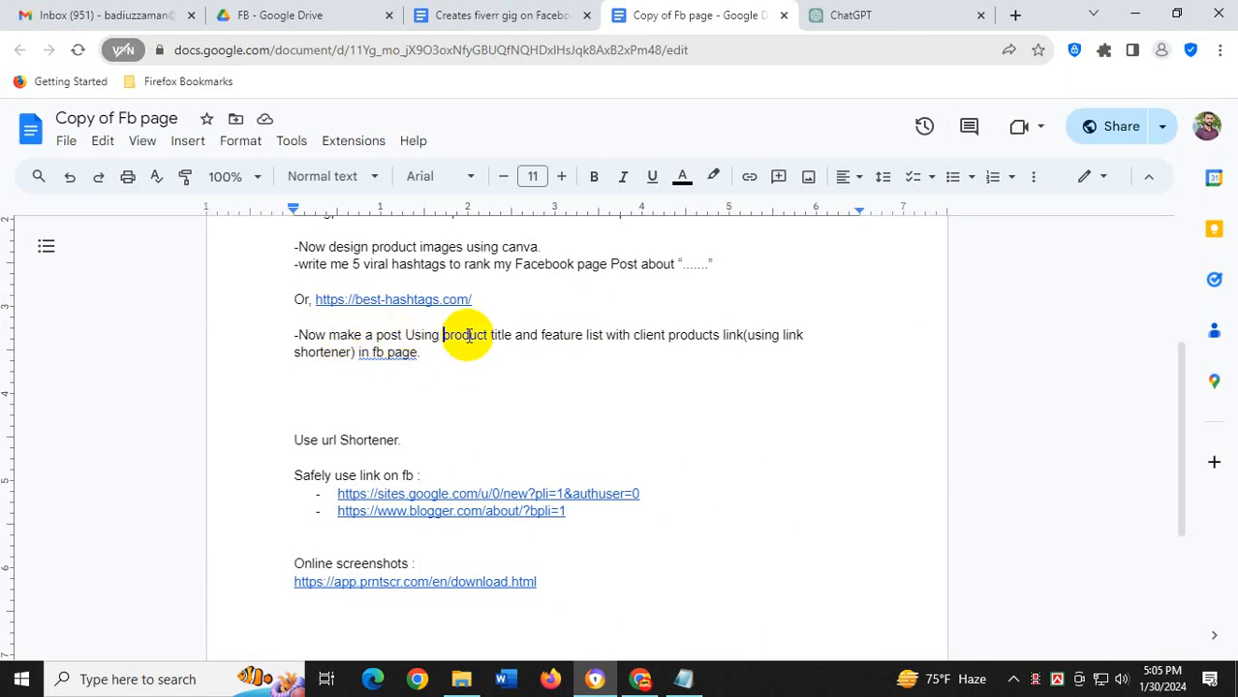
pyautogui.click(564, 334)
pyautogui.click(687, 334)
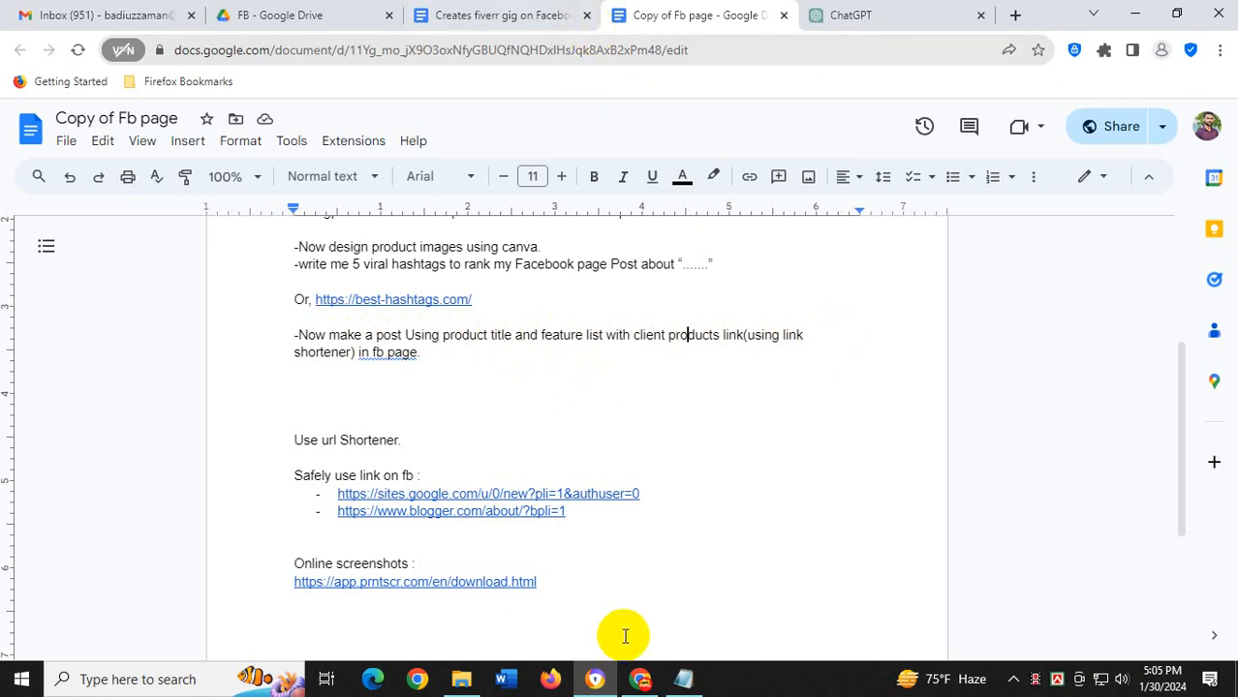
# Return to the Chrome window, search Google for "url shortener" in a new tab and open the shorturl.at result
pyautogui.click(639, 679)
pyautogui.click(649, 18)
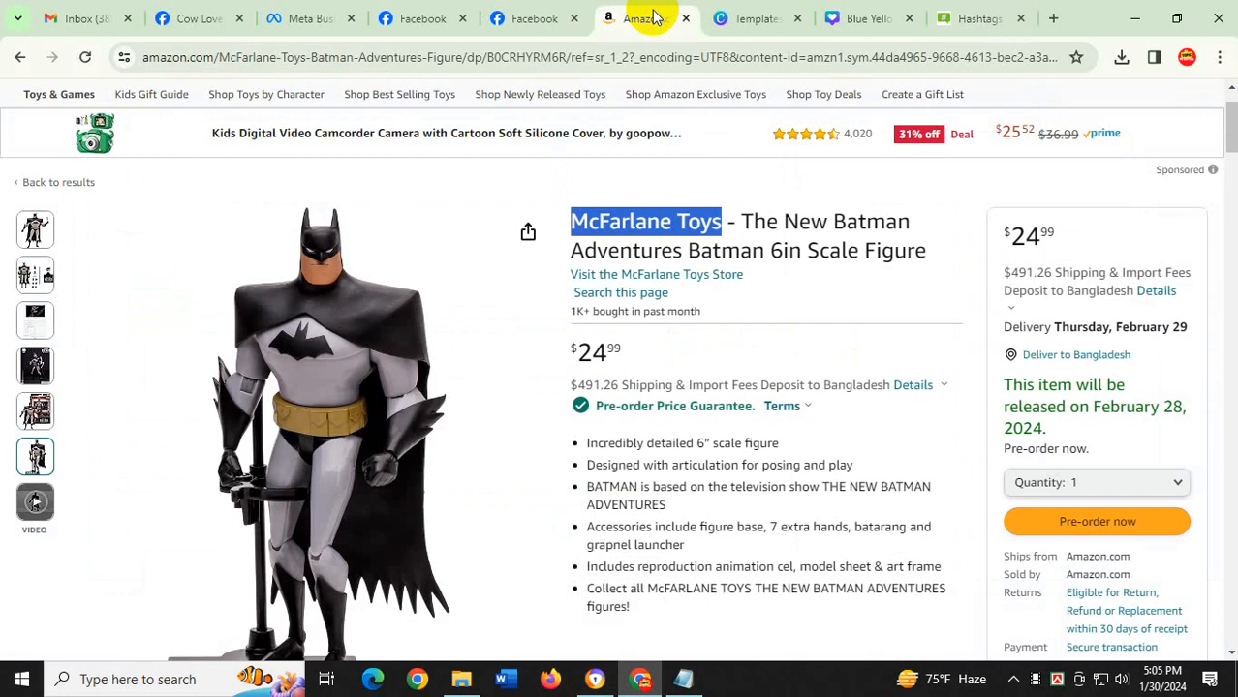
pyautogui.click(668, 58)
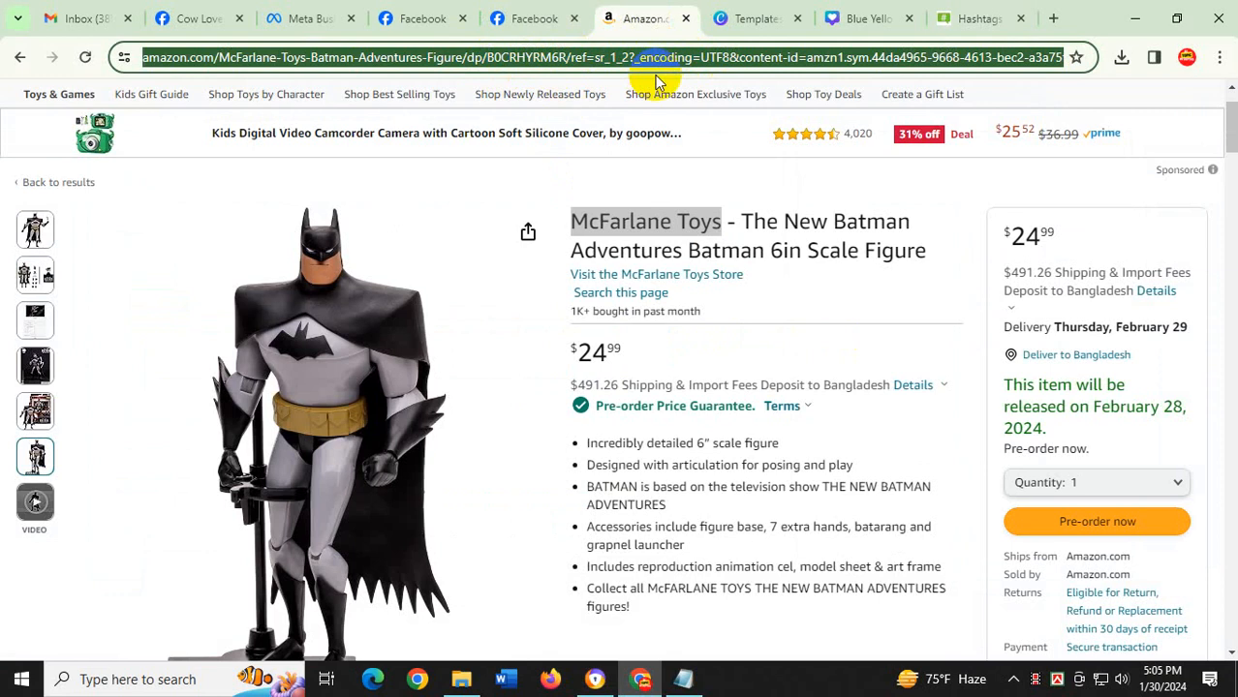
pyautogui.click(1054, 18)
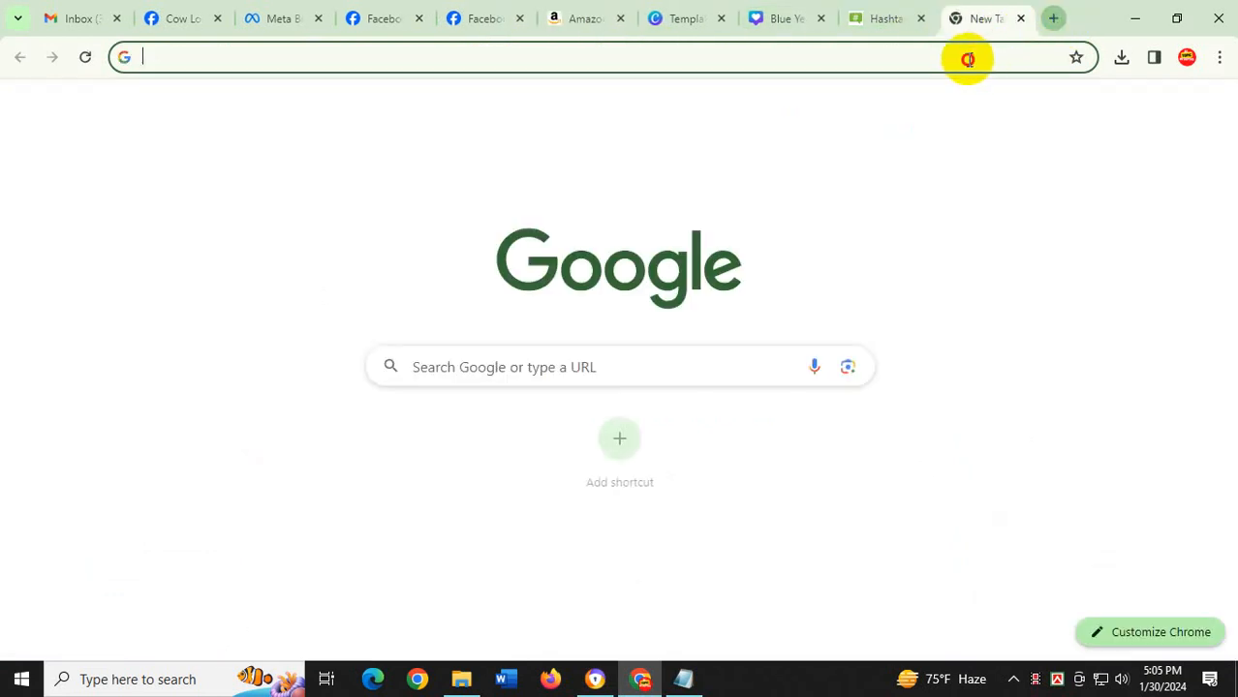
pyautogui.click(967, 59)
pyautogui.write('ur')
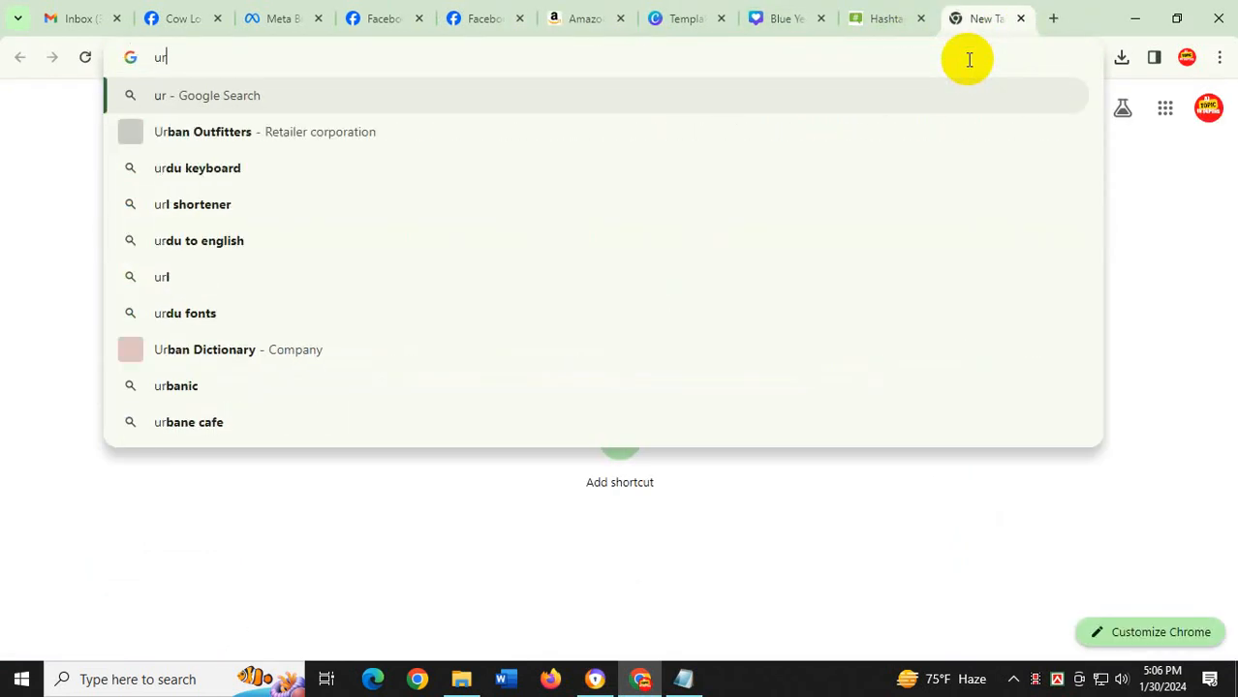
pyautogui.write('l shortener')
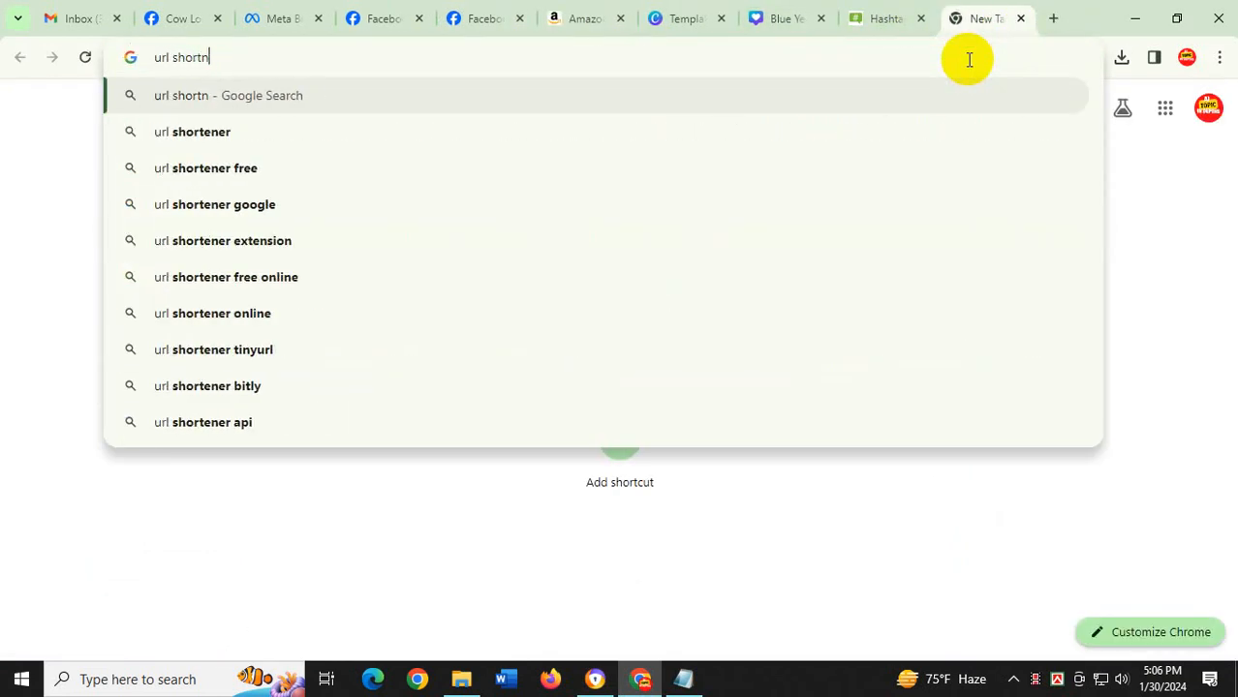
pyautogui.press('Return')
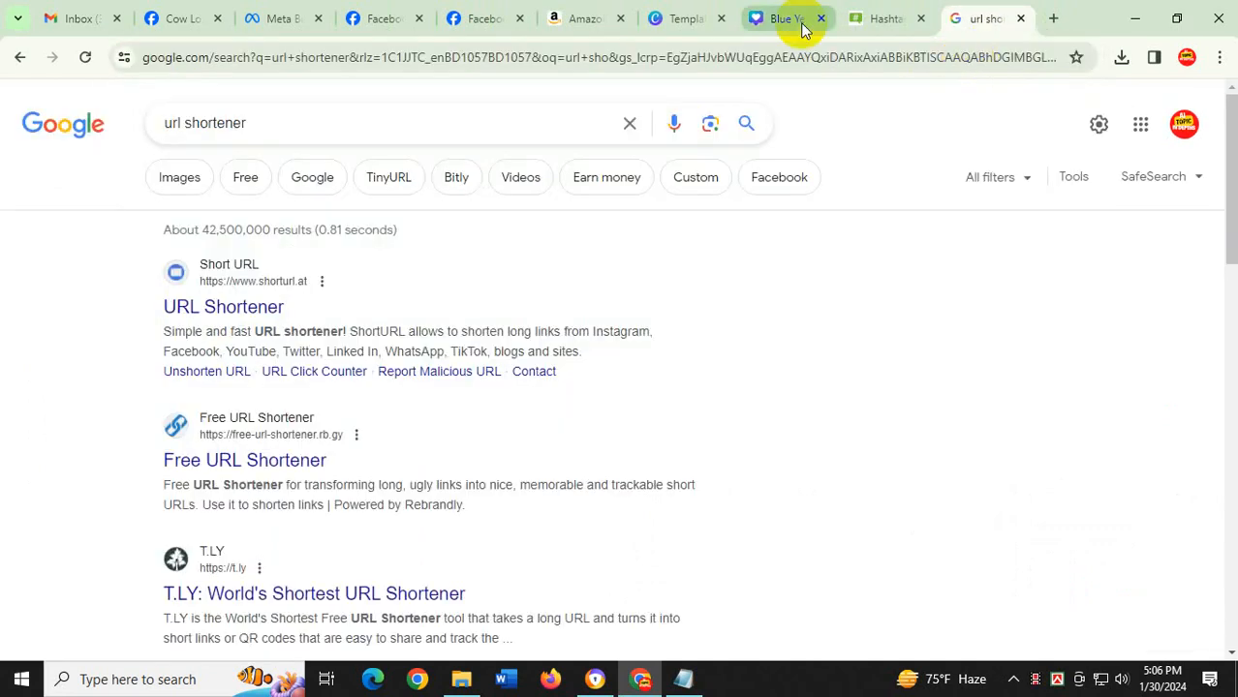
pyautogui.scroll(-3, 624, 431)
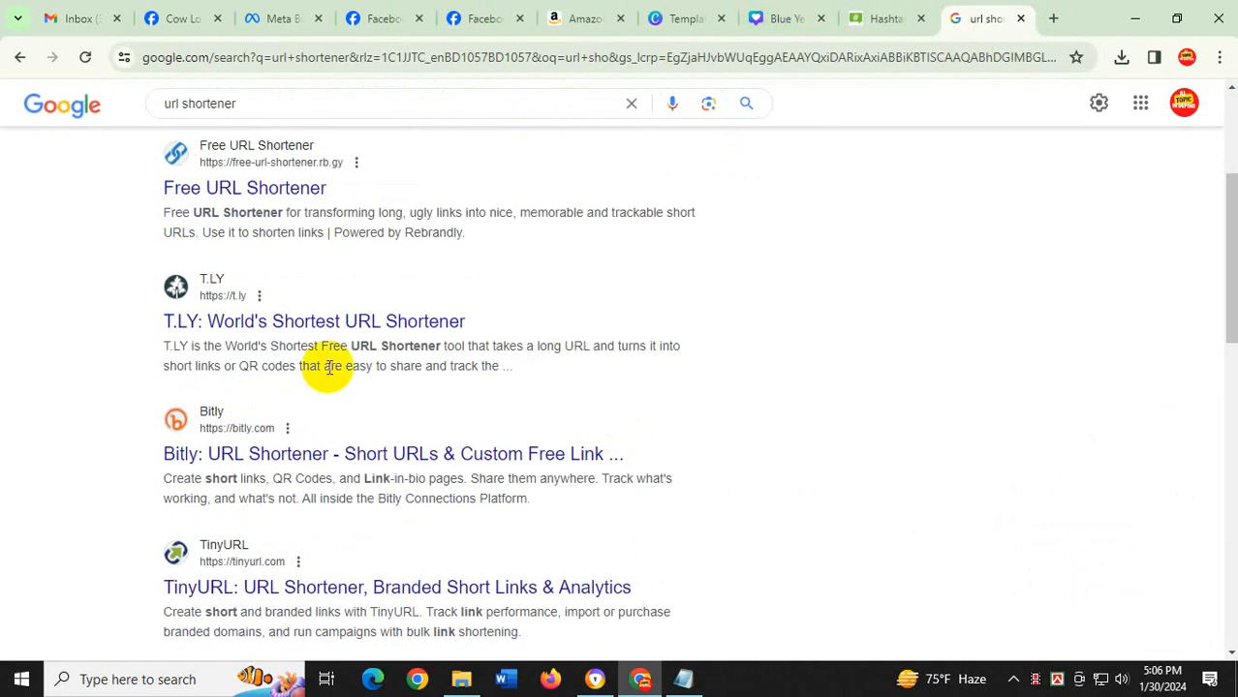
pyautogui.scroll(3, 365, 347)
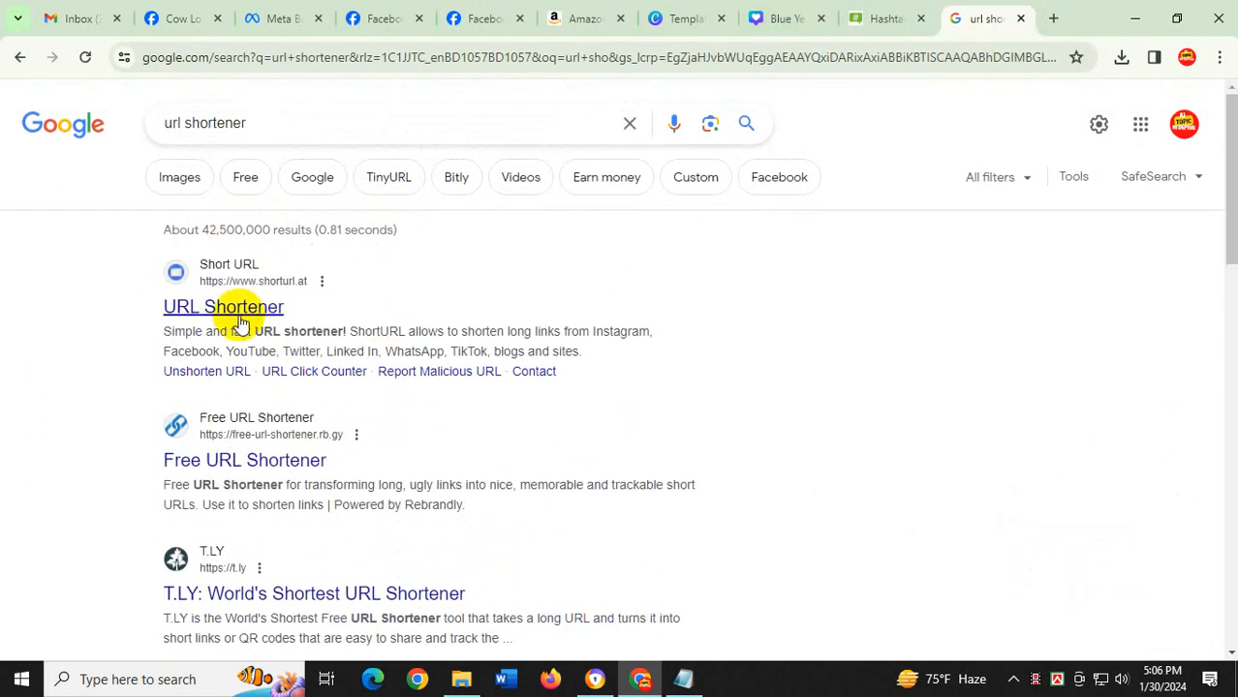
pyautogui.click(237, 308)
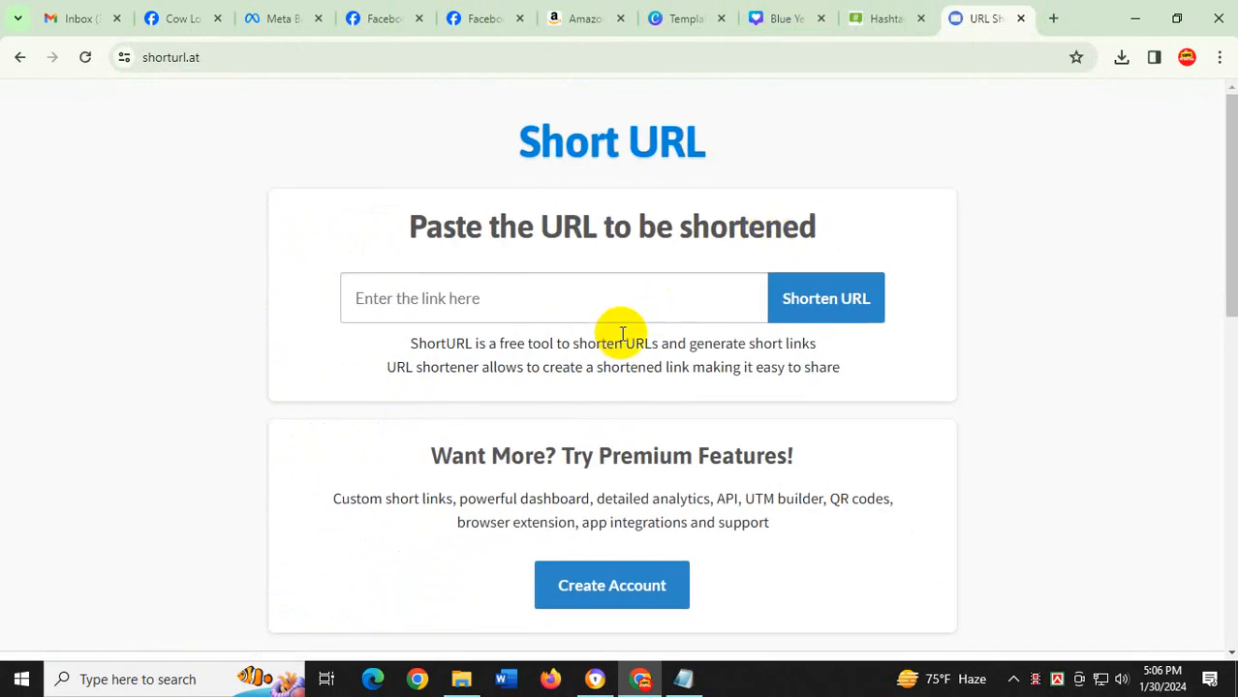
# Copy the Amazon Batman figure page's URL and shorten it on shorturl.at
pyautogui.click(586, 19)
pyautogui.click(592, 57)
pyautogui.hotkey('ctrl', 'c')
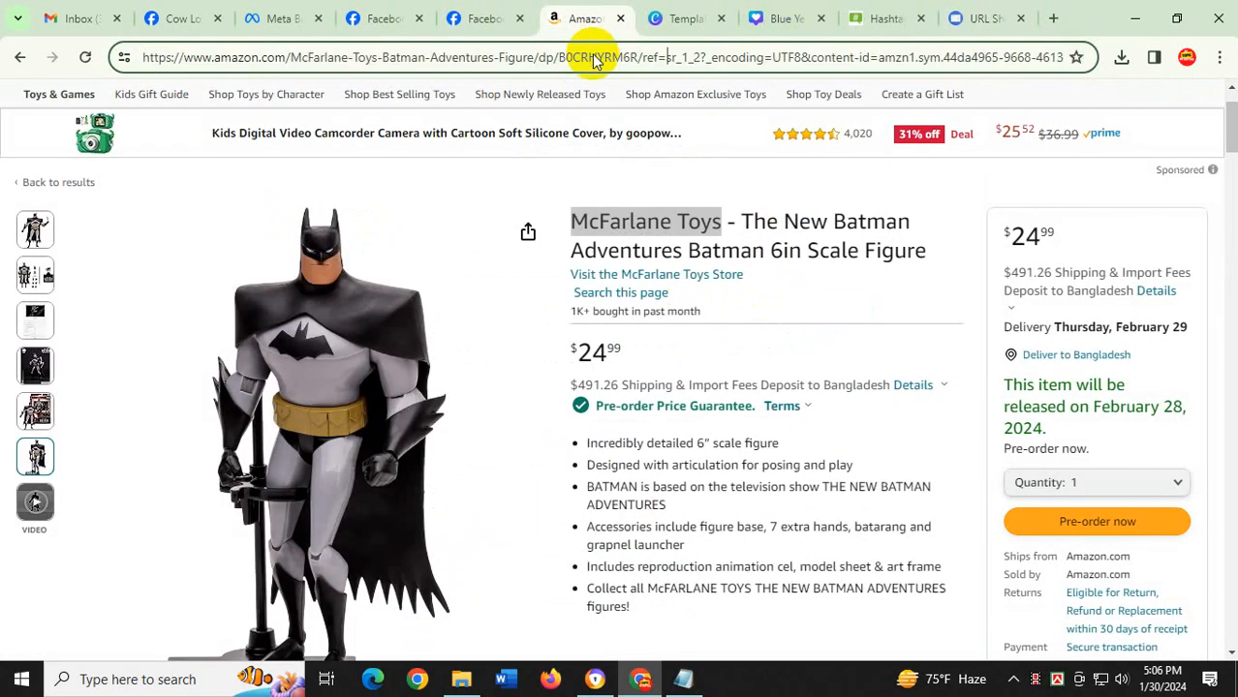
pyautogui.click(980, 19)
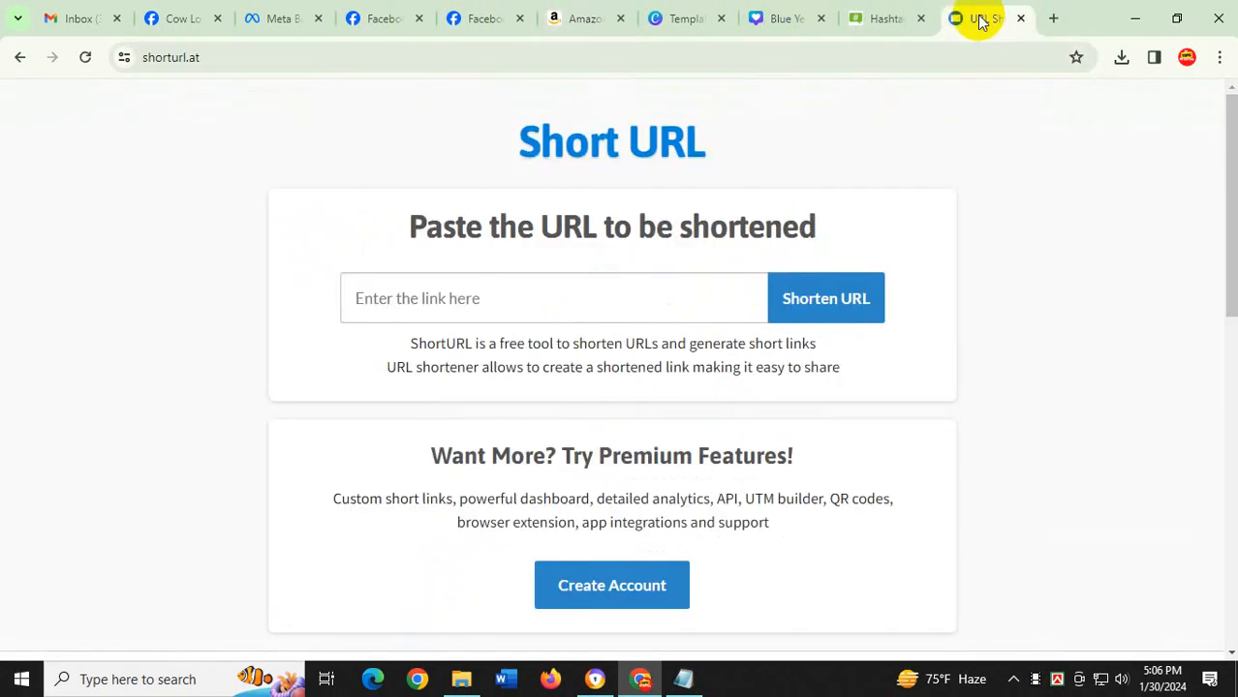
pyautogui.click(668, 295)
pyautogui.hotkey('ctrl', 'v')
pyautogui.click(839, 310)
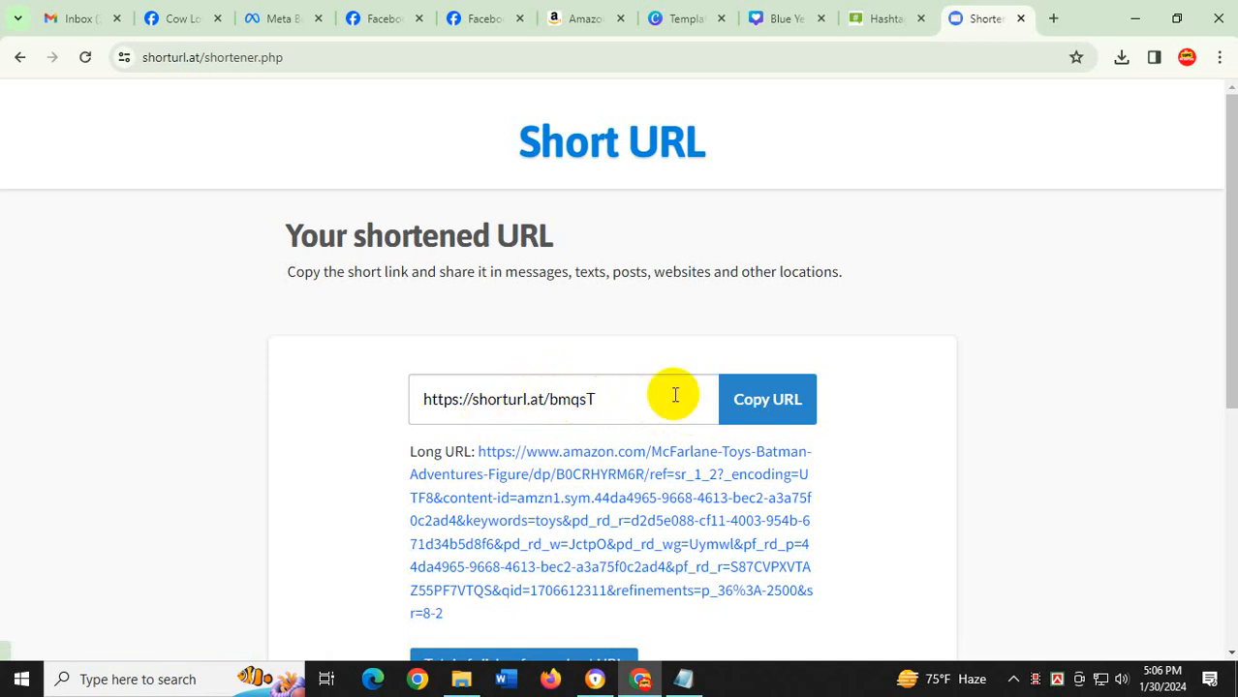
# Copy the shortened URL and paste it into the Notepad file between the feature points and the hashtags
pyautogui.click(745, 398)
pyautogui.click(683, 680)
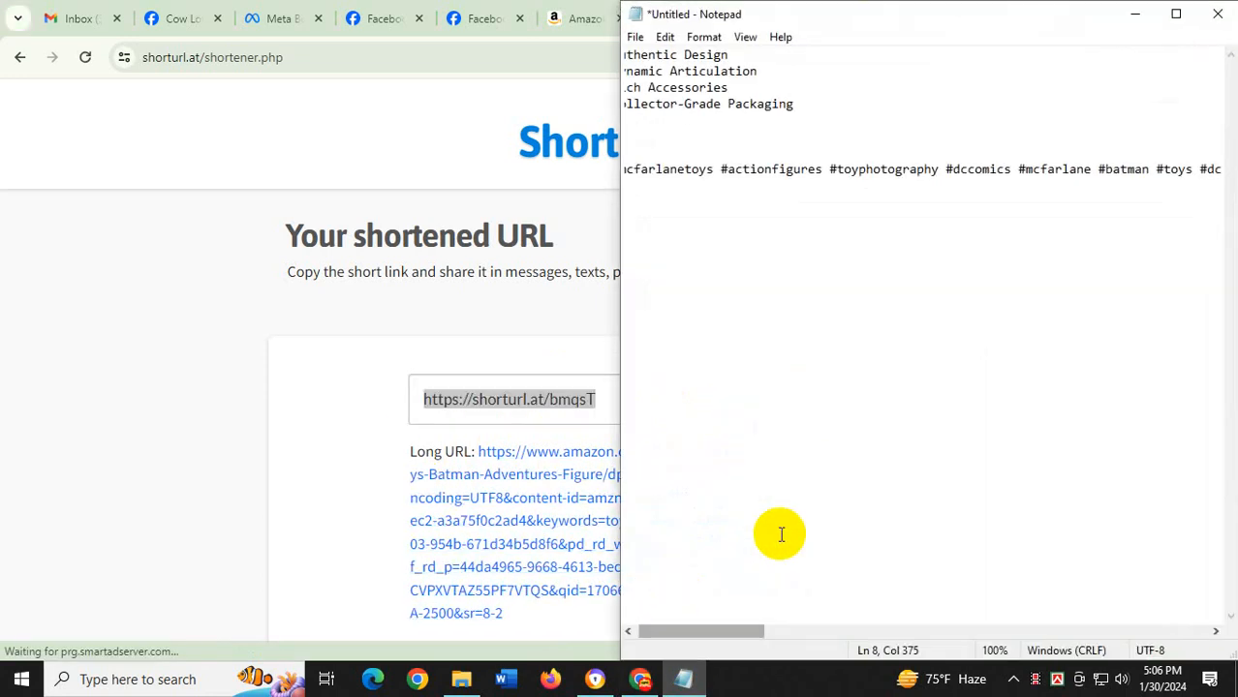
pyautogui.click(696, 137)
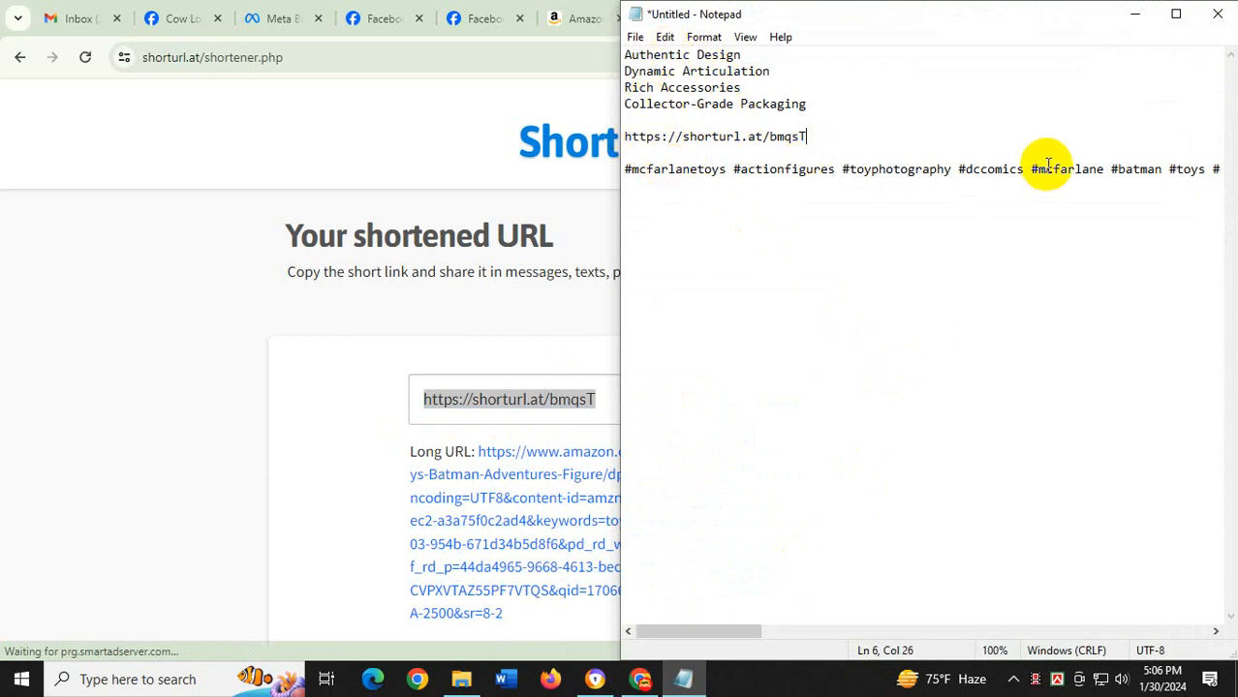
# Check the document instructions in Google Docs, then return to the Amazon page and copy "McFarlane Toys" from the product title
pyautogui.click(595, 679)
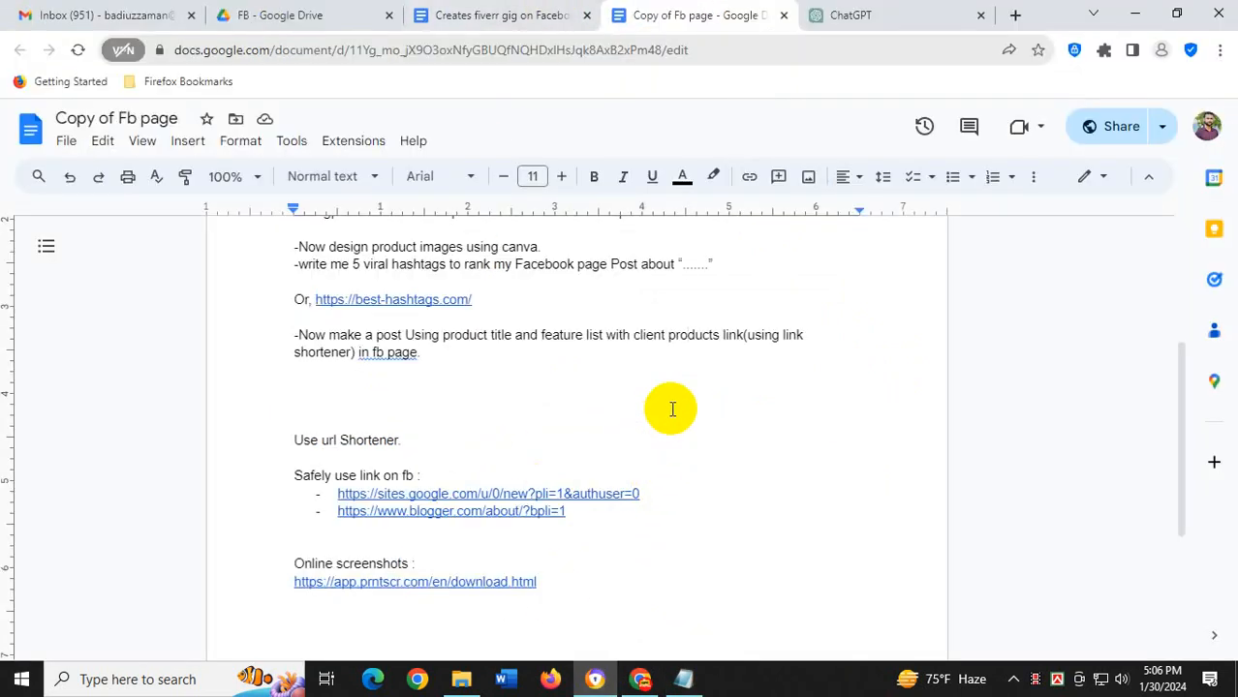
pyautogui.click(639, 682)
pyautogui.click(184, 8)
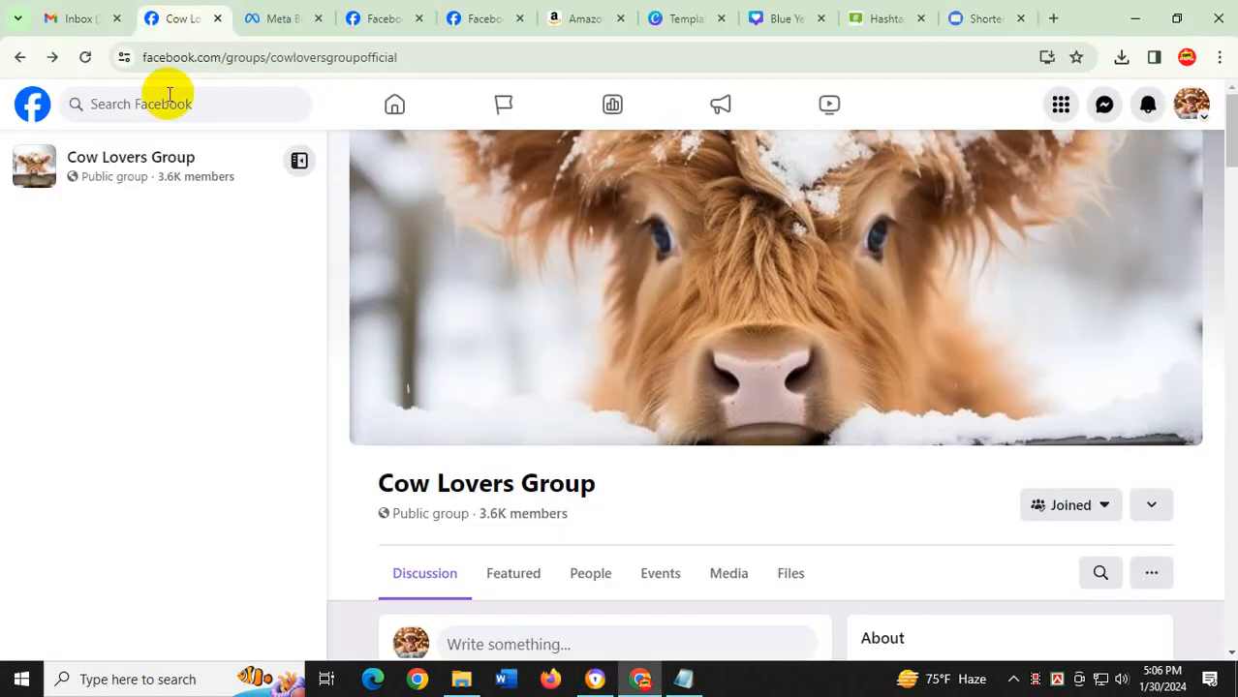
pyautogui.click(557, 17)
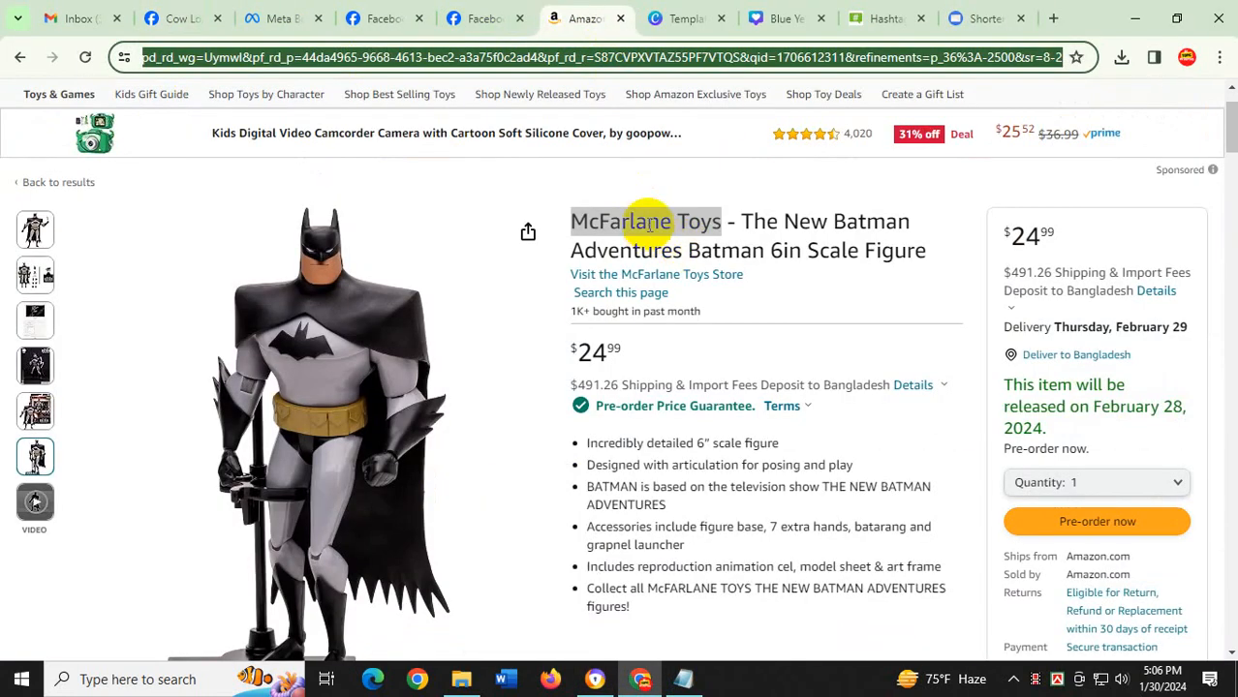
pyautogui.click(594, 221)
pyautogui.moveTo(573, 220); pyautogui.dragTo(707, 221)
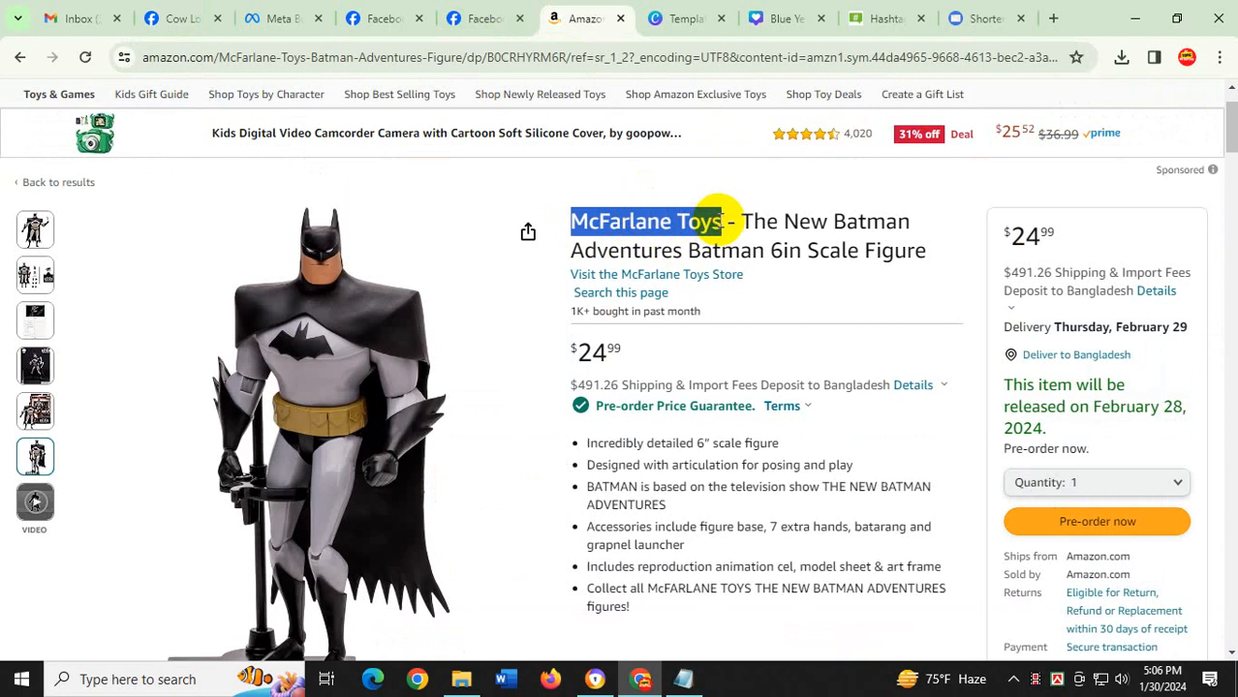
# Switch to the Cow Lovers Group Facebook tab, go back to the home feed and search Facebook for "McFarlane Toys"
pyautogui.click(166, 20)
pyautogui.click(92, 107)
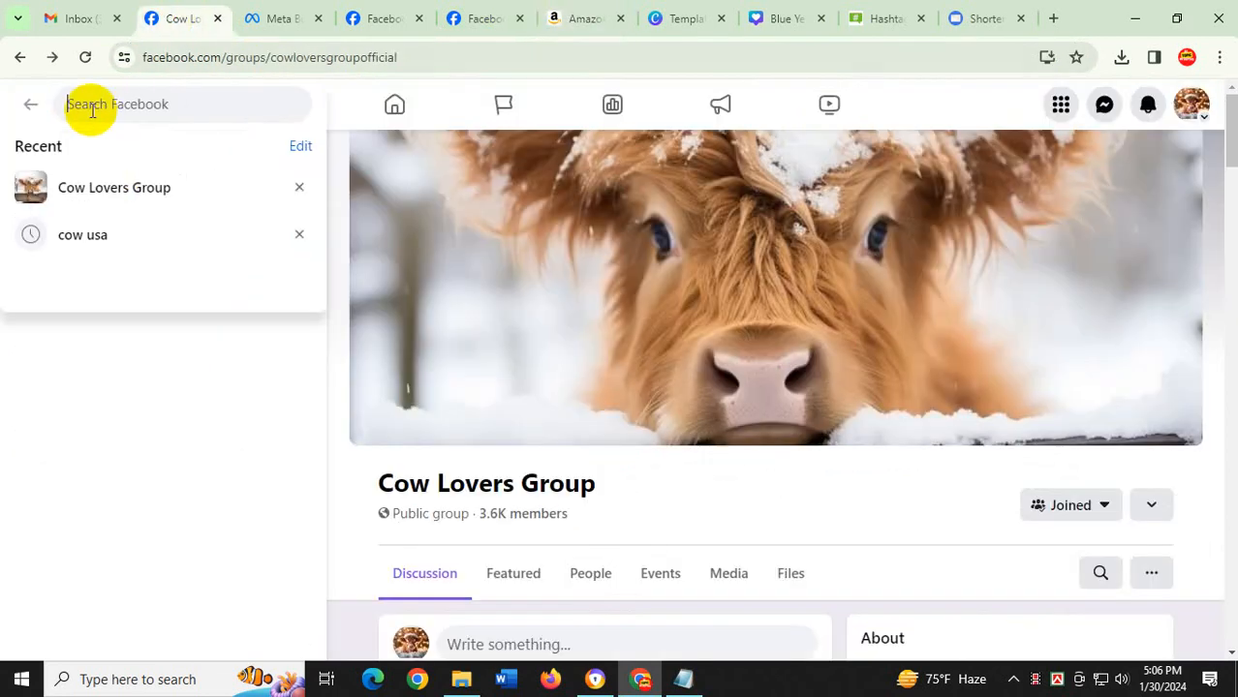
pyautogui.click(30, 104)
pyautogui.click(33, 103)
pyautogui.click(102, 103)
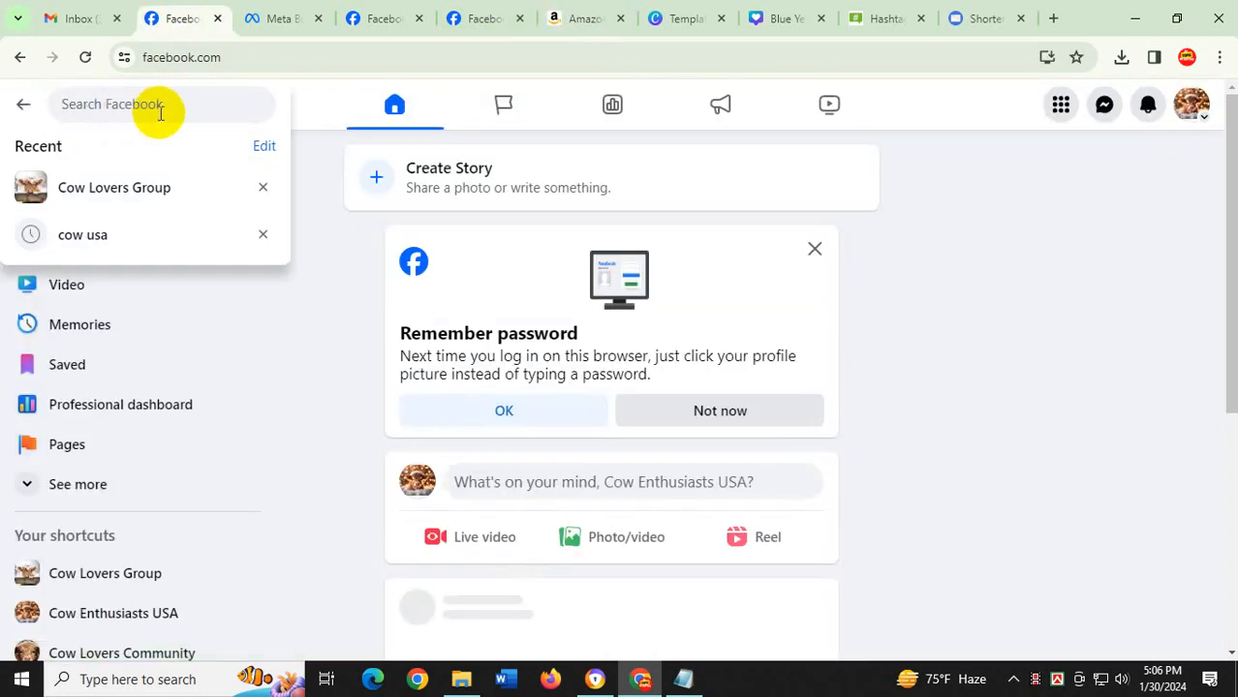
pyautogui.hotkey('ctrl', 'v')
pyautogui.press('Return')
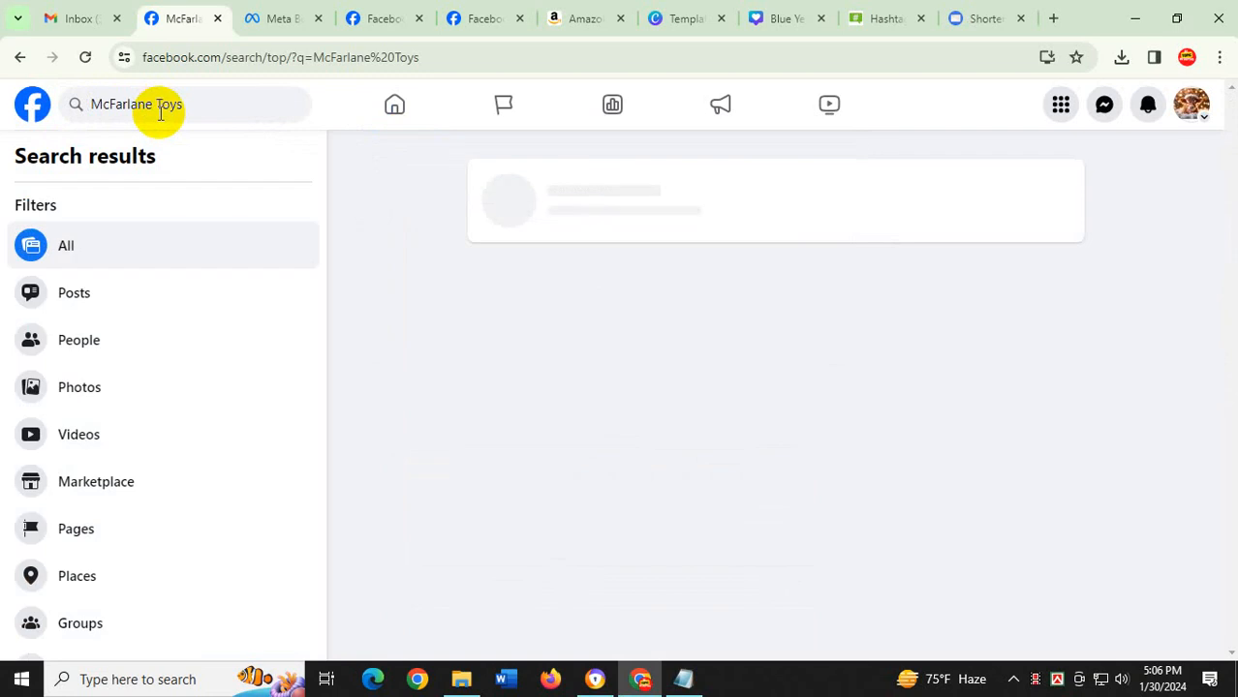
# Filter the McFarlane Toys search results to groups and limit them to public groups
pyautogui.scroll(-1, 179, 498)
pyautogui.click(138, 576)
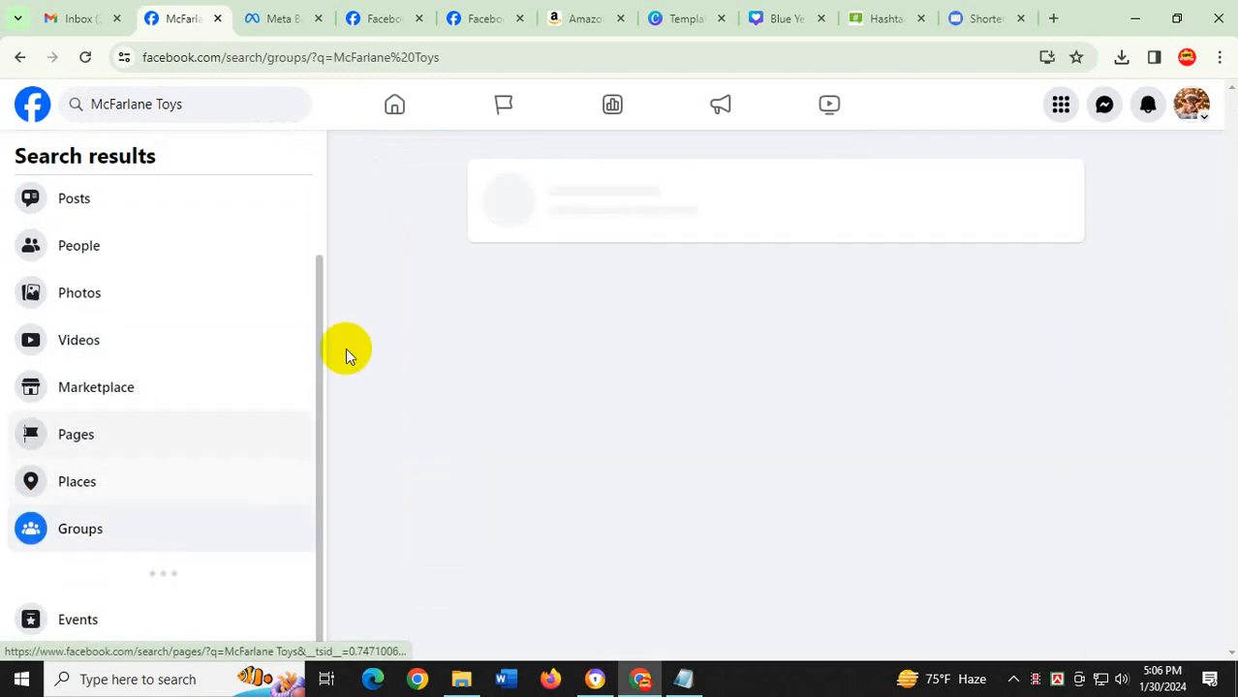
pyautogui.scroll(-1, 228, 351)
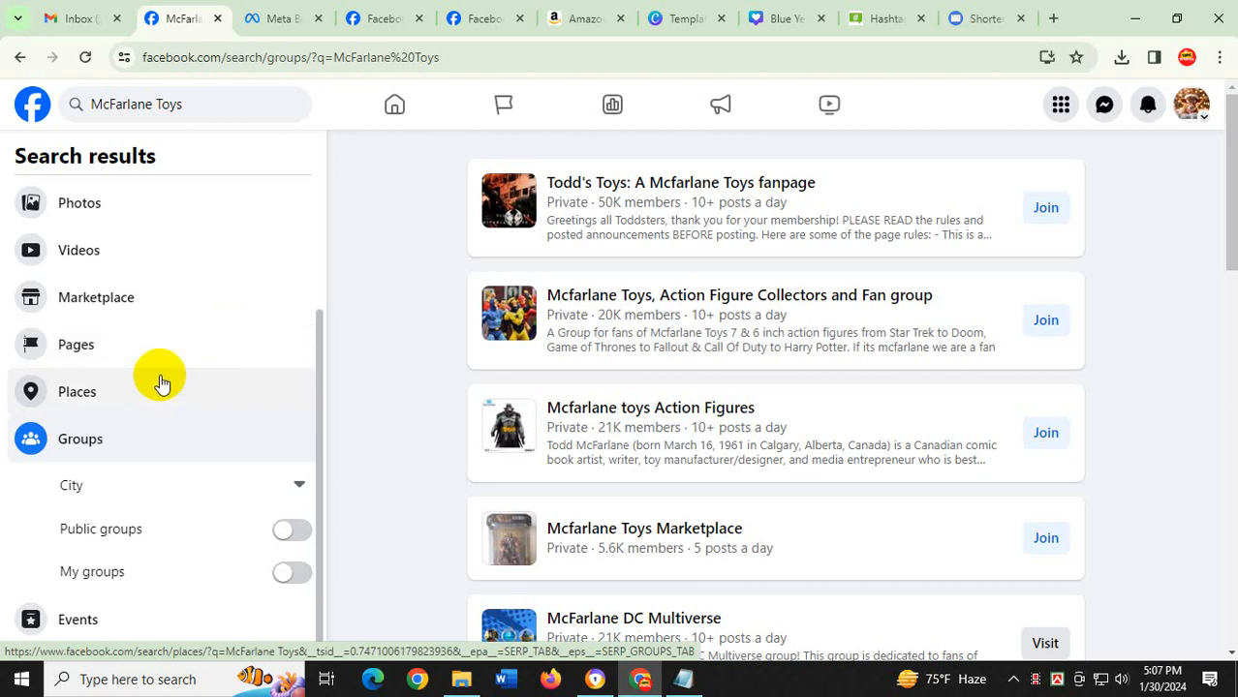
pyautogui.click(294, 531)
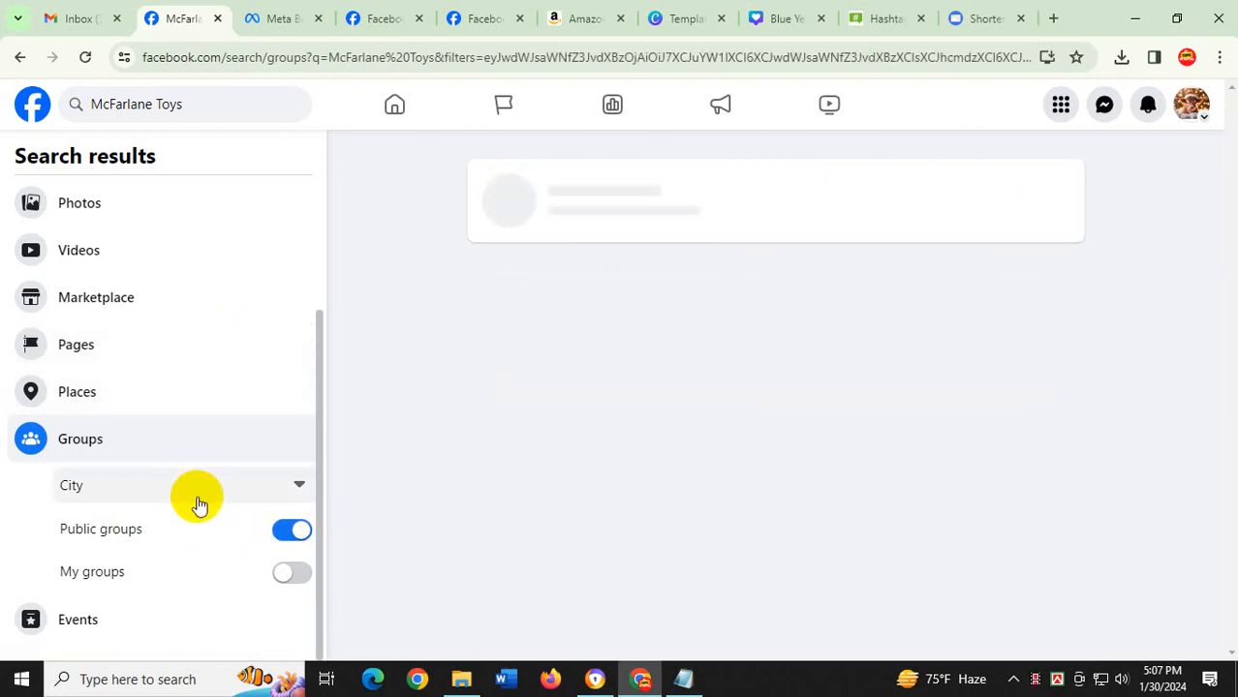
pyautogui.click(301, 487)
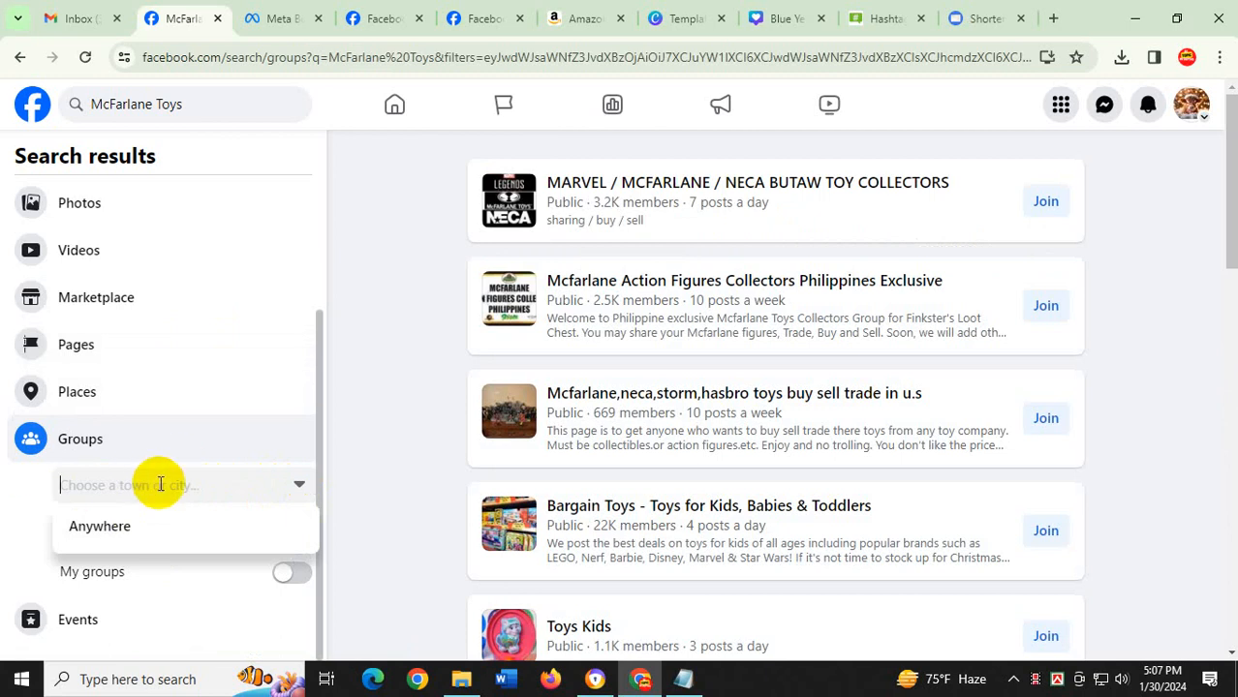
pyautogui.click(359, 368)
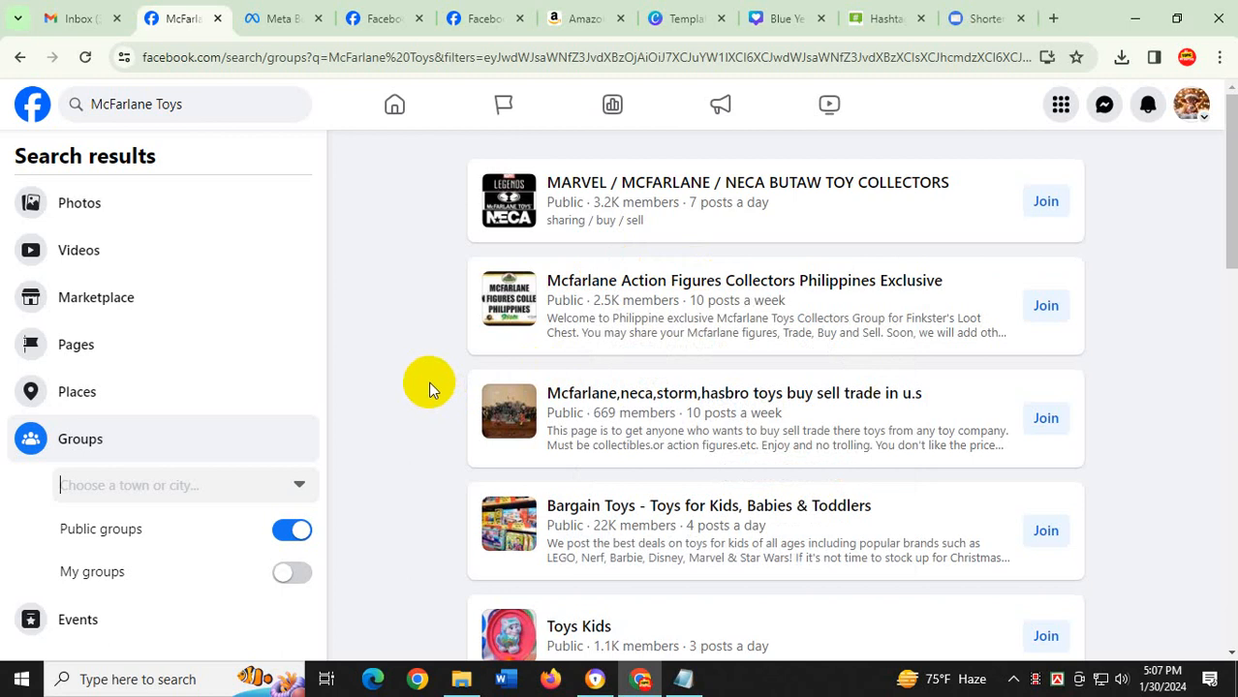
# Open the "Mcfarlane Action Figures Collectors Philippines Exclusive" group in a new tab
pyautogui.rightClick(687, 287)
pyautogui.click(720, 298)
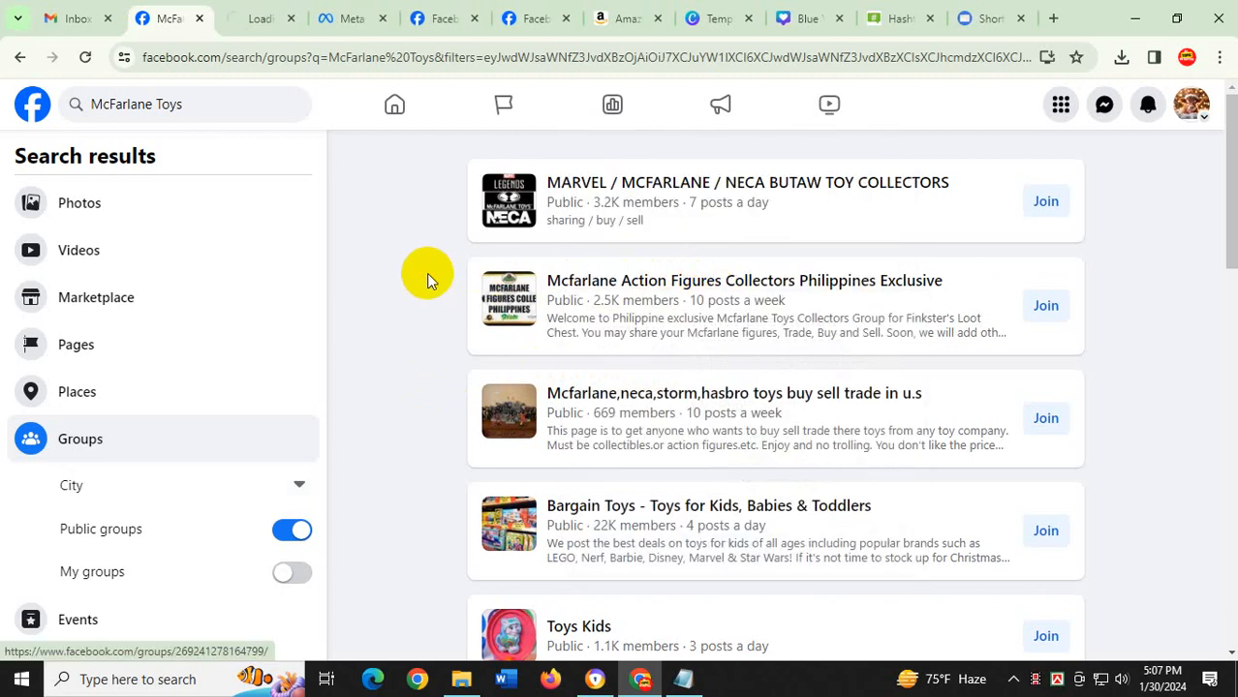
# Open the "Bargain Toys - Toys for Kids, Babies & Toddlers" group from the search results in a new tab
pyautogui.scroll(-1, 601, 303)
pyautogui.scroll(-2, 600, 303)
pyautogui.rightClick(673, 240)
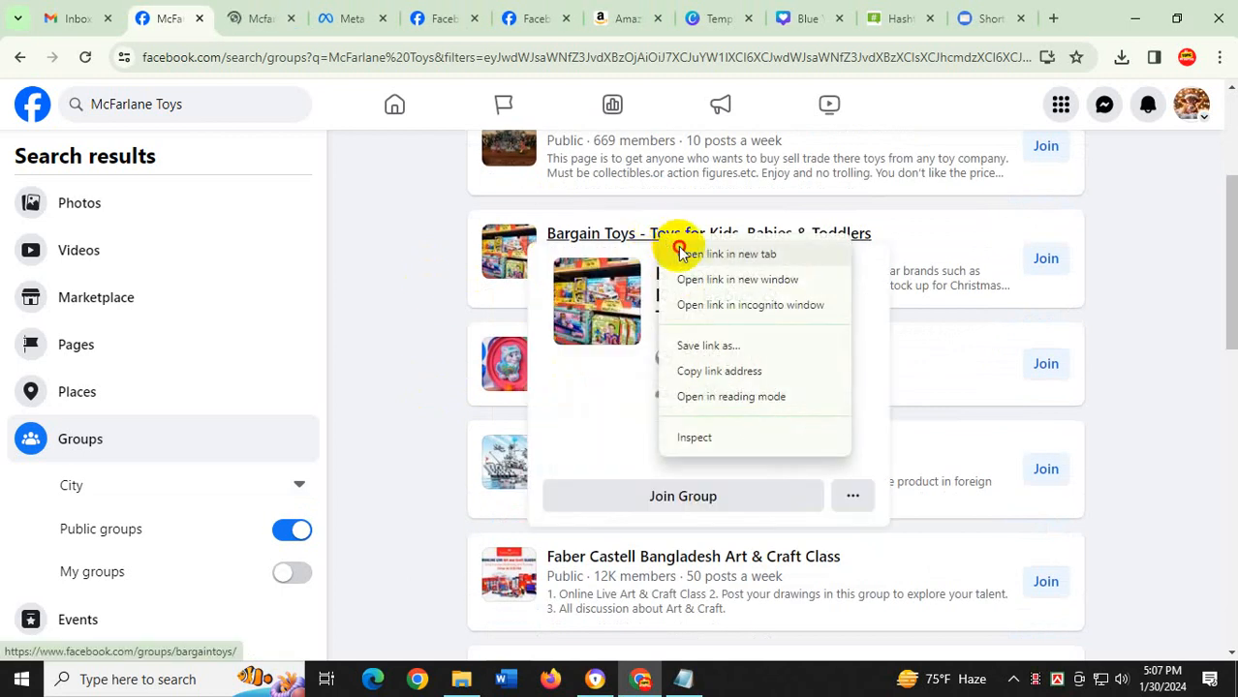
pyautogui.click(717, 253)
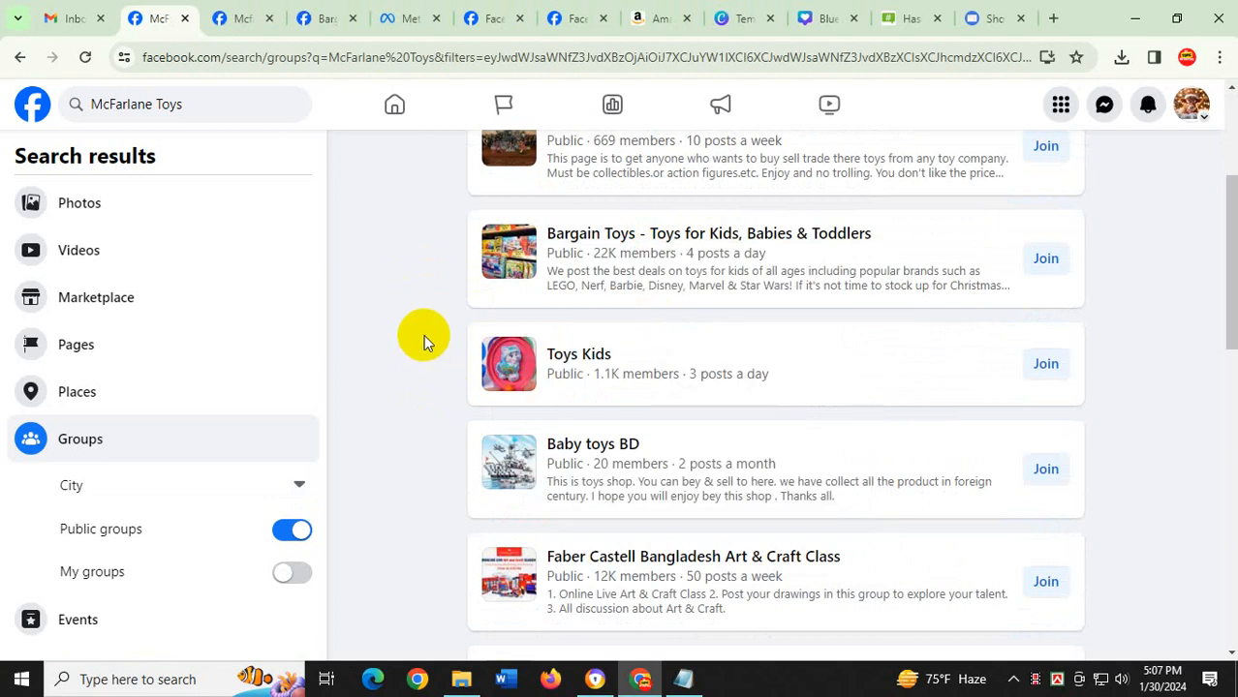
# Join the Mcfarlane Action Figures Collectors Philippines Exclusive group and the Bargain Toys group from their open tabs
pyautogui.click(232, 17)
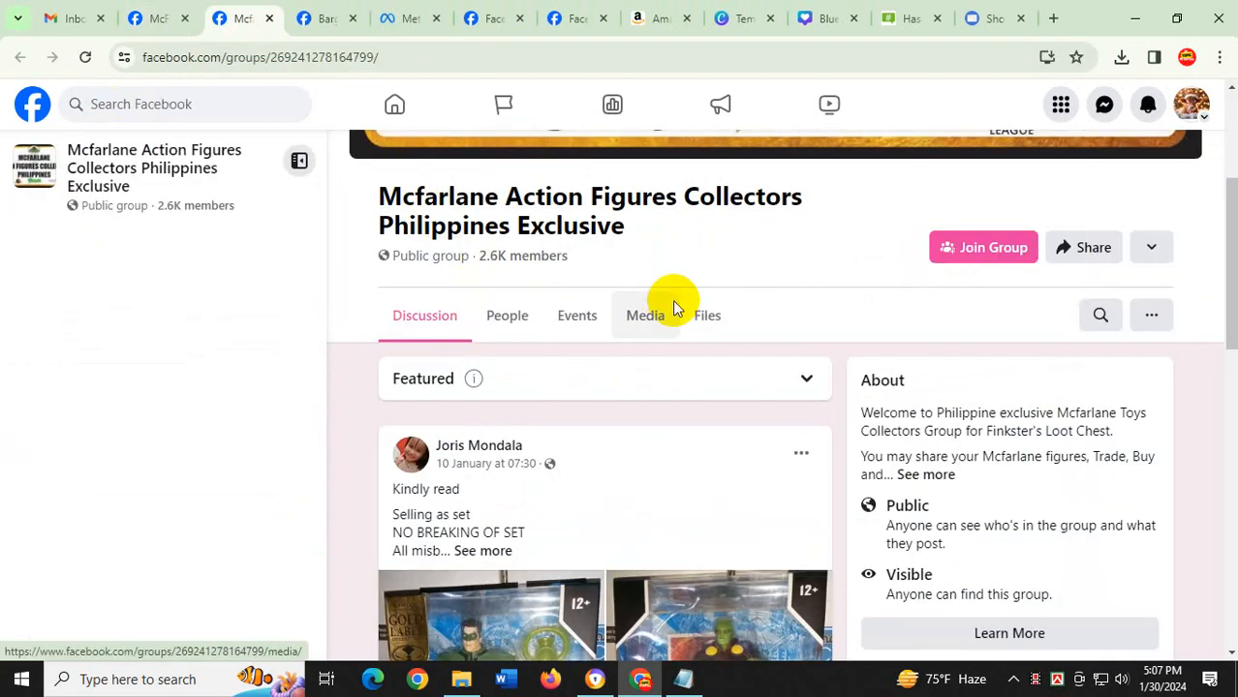
pyautogui.click(962, 257)
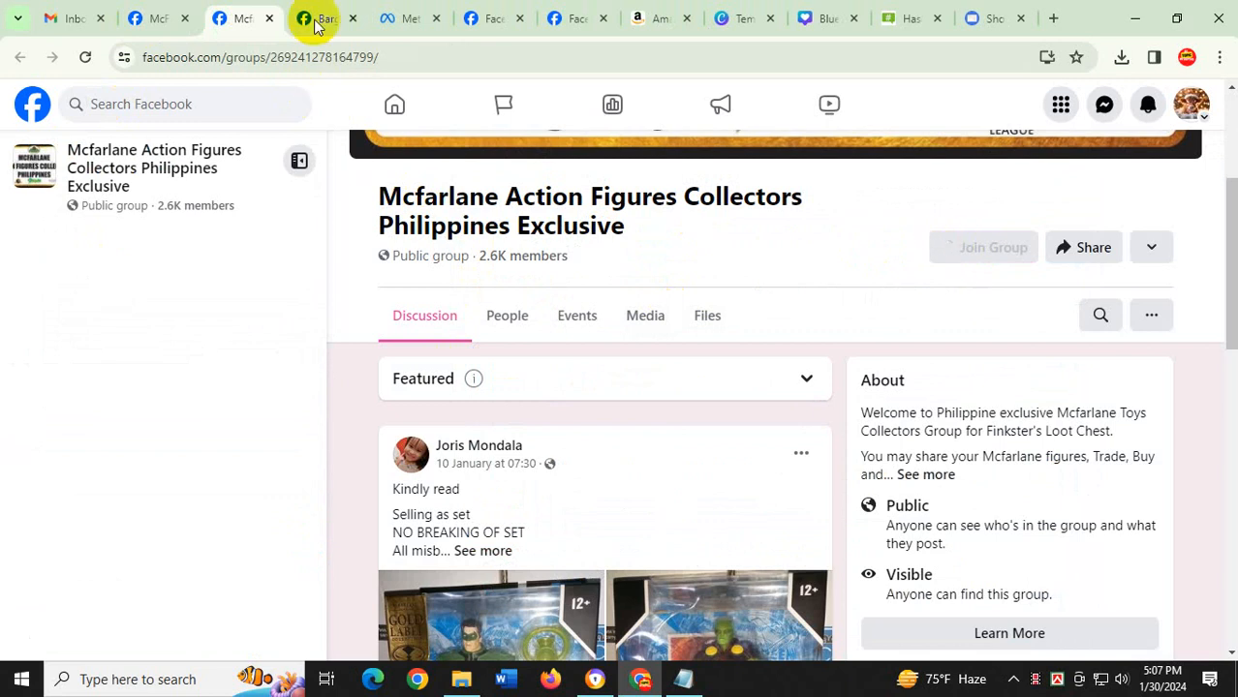
pyautogui.click(320, 18)
pyautogui.click(961, 249)
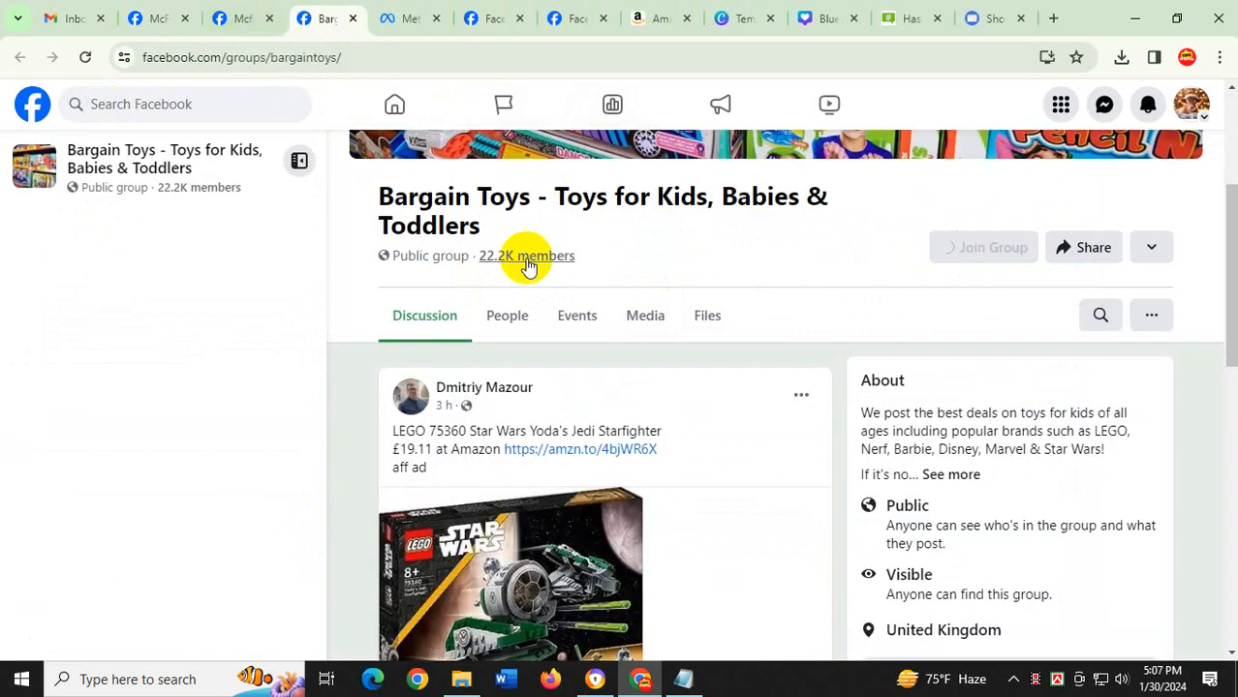
# Reload the Bargain Toys group page and check both it and the Mcfarlane collectors group page for a place to write a post
pyautogui.scroll(-5, 557, 250)
pyautogui.scroll(10, 594, 426)
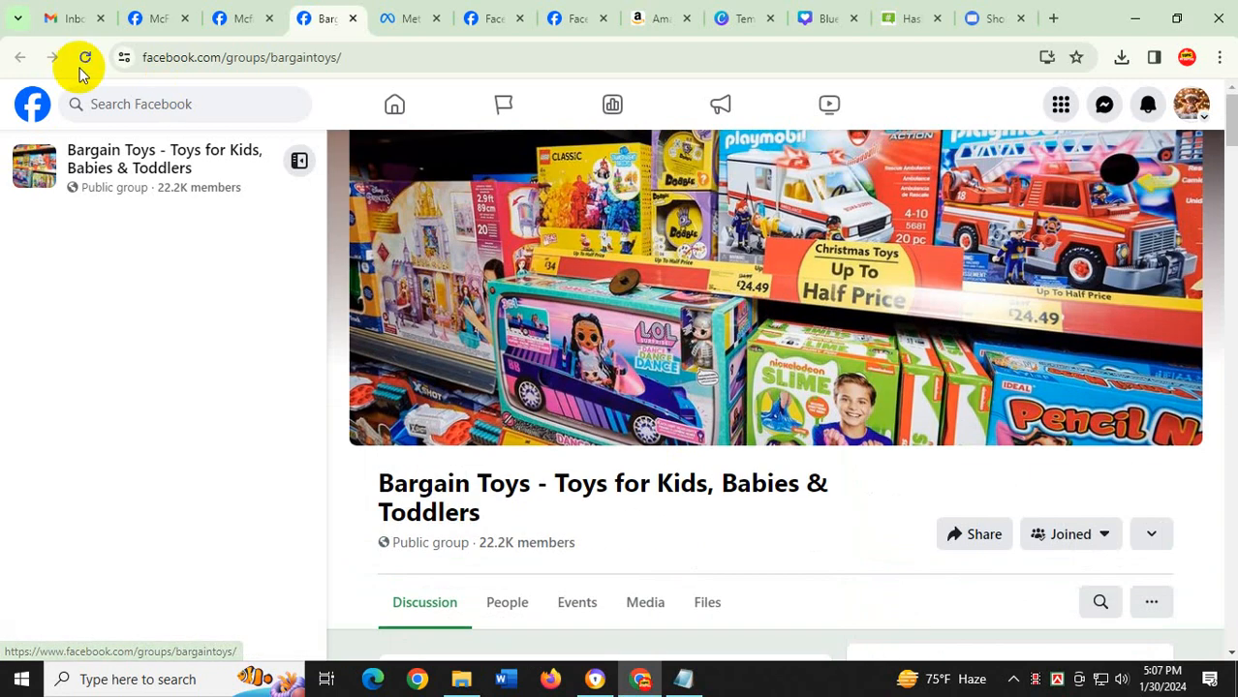
pyautogui.click(85, 58)
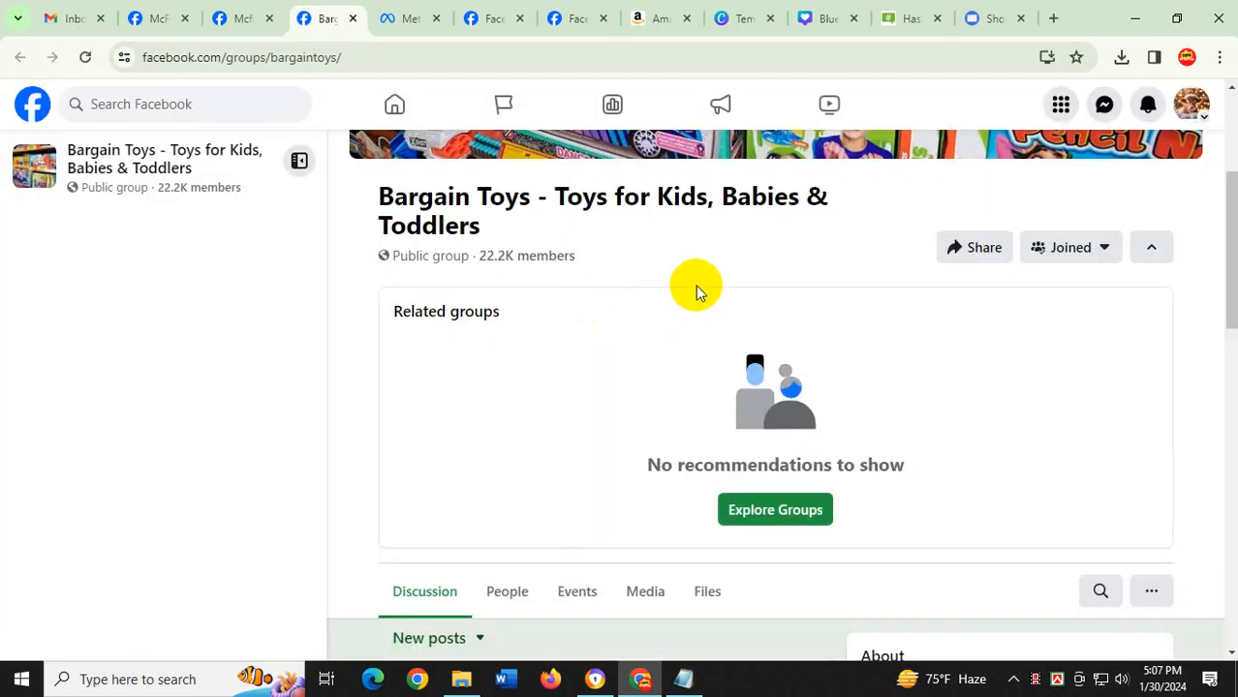
pyautogui.scroll(-4, 691, 296)
pyautogui.scroll(4, 680, 306)
pyautogui.scroll(3, 655, 310)
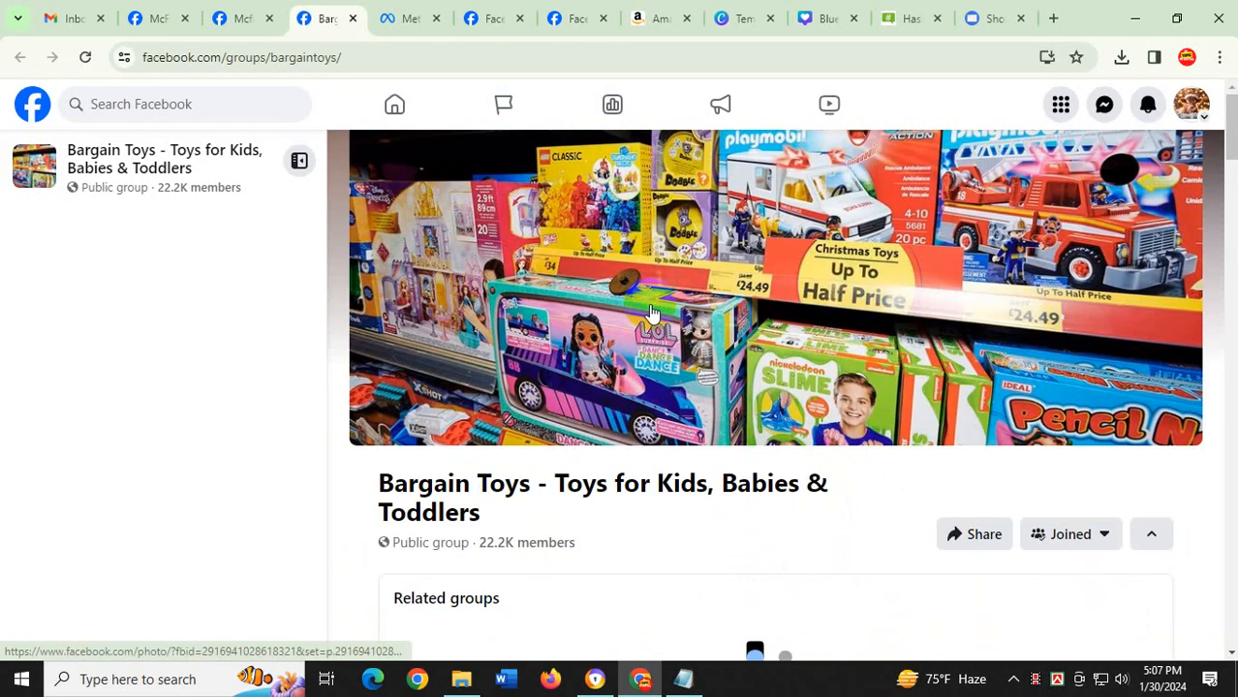
pyautogui.scroll(-3, 581, 290)
pyautogui.click(242, 17)
pyautogui.scroll(-6, 511, 396)
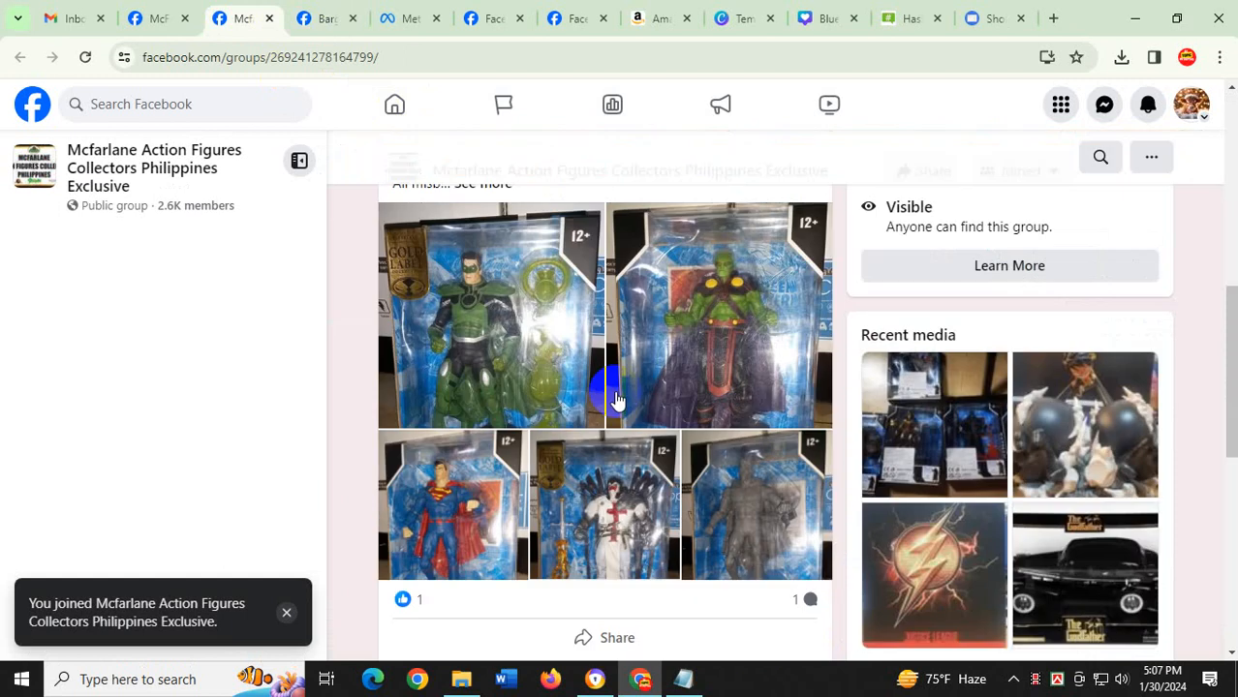
pyautogui.scroll(9, 617, 392)
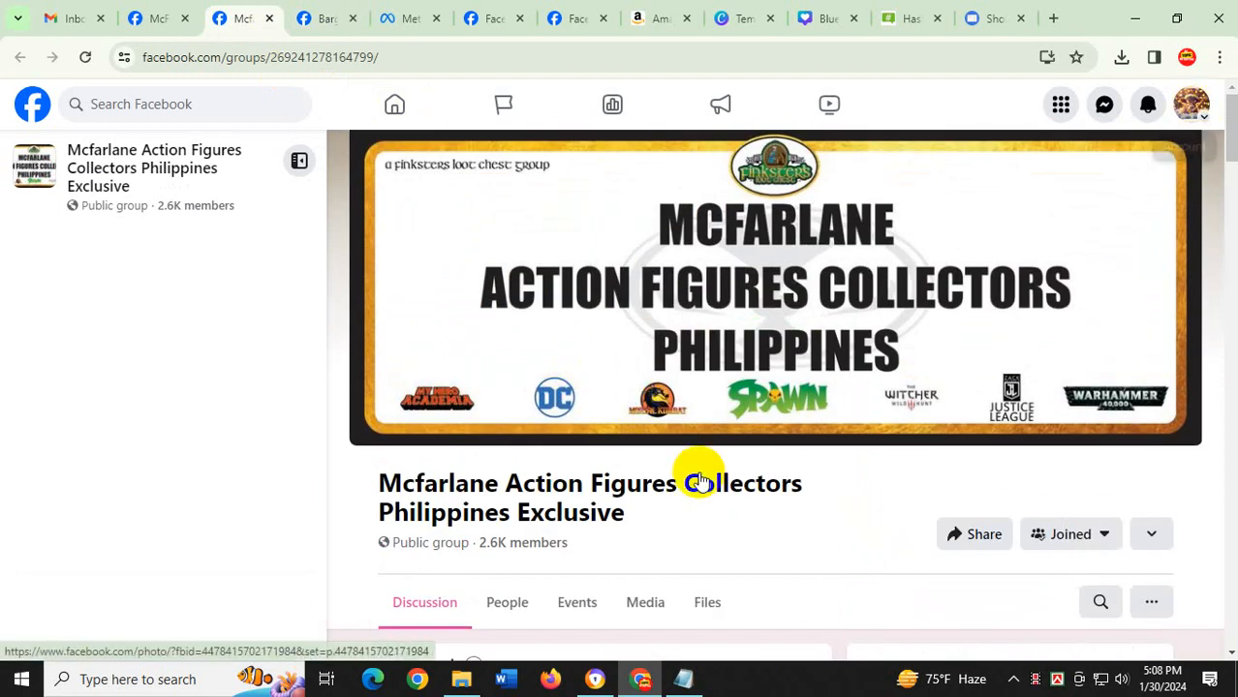
pyautogui.scroll(-3, 968, 460)
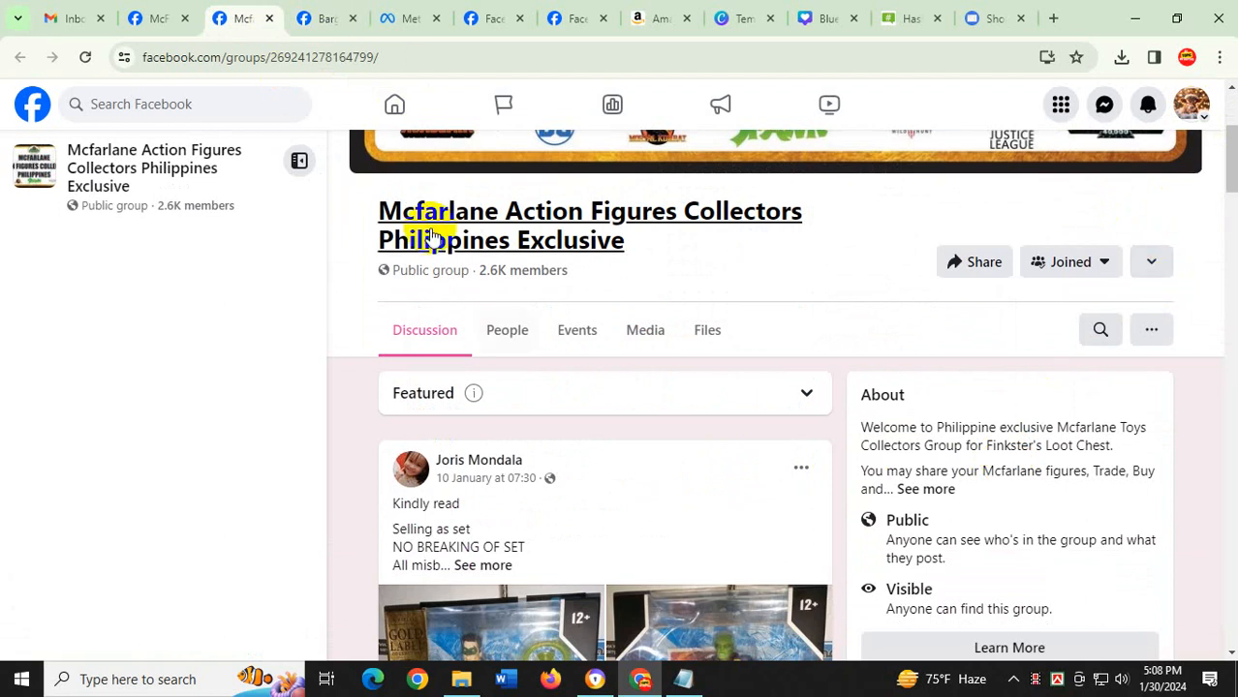
# Switch the active Facebook profile from the Cow Enthusiasts USA page to the personal profile
pyautogui.click(1196, 111)
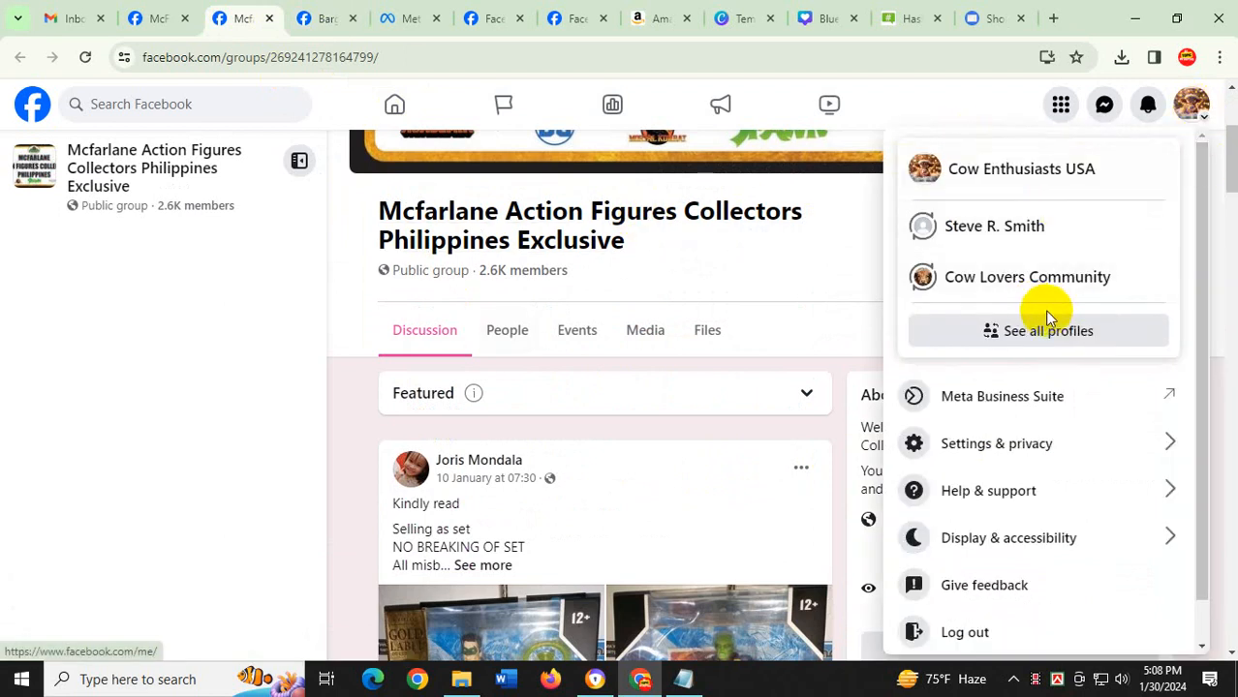
pyautogui.click(1007, 228)
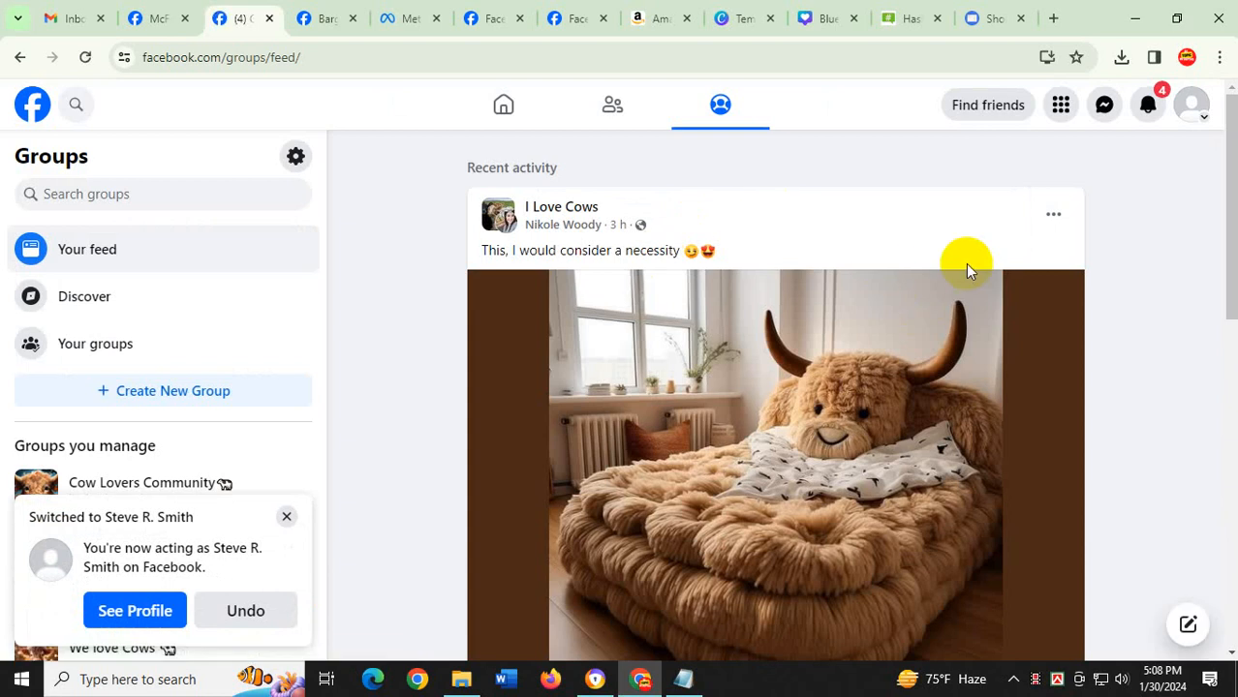
pyautogui.scroll(-2, 965, 263)
pyautogui.scroll(-1, 900, 291)
pyautogui.scroll(3, 775, 329)
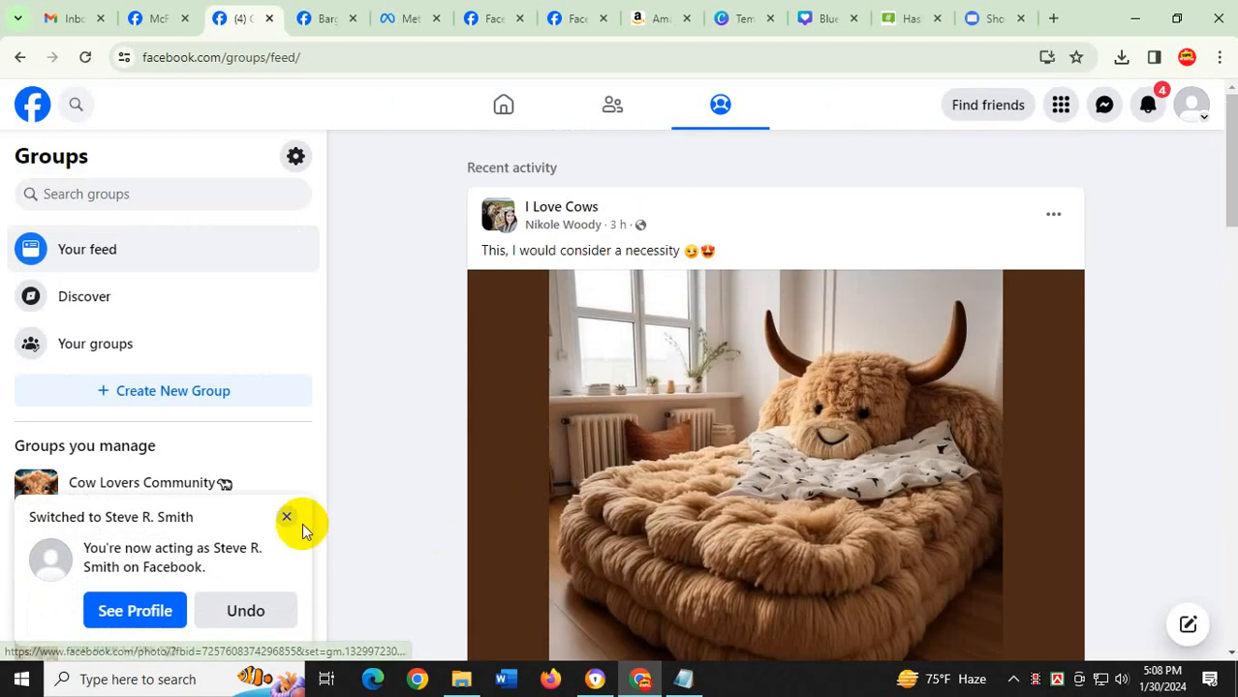
# Reload the Bargain Toys group tab, join the group with the personal profile and check its posting area and recent posts
pyautogui.click(319, 17)
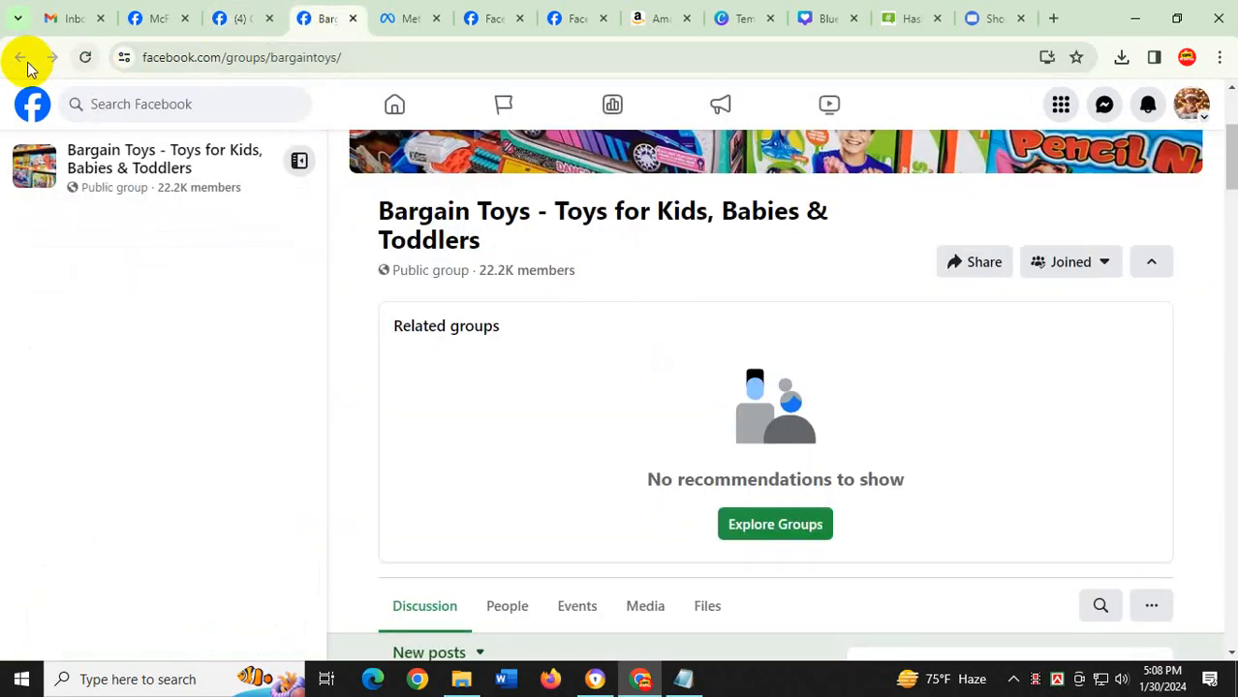
pyautogui.click(86, 57)
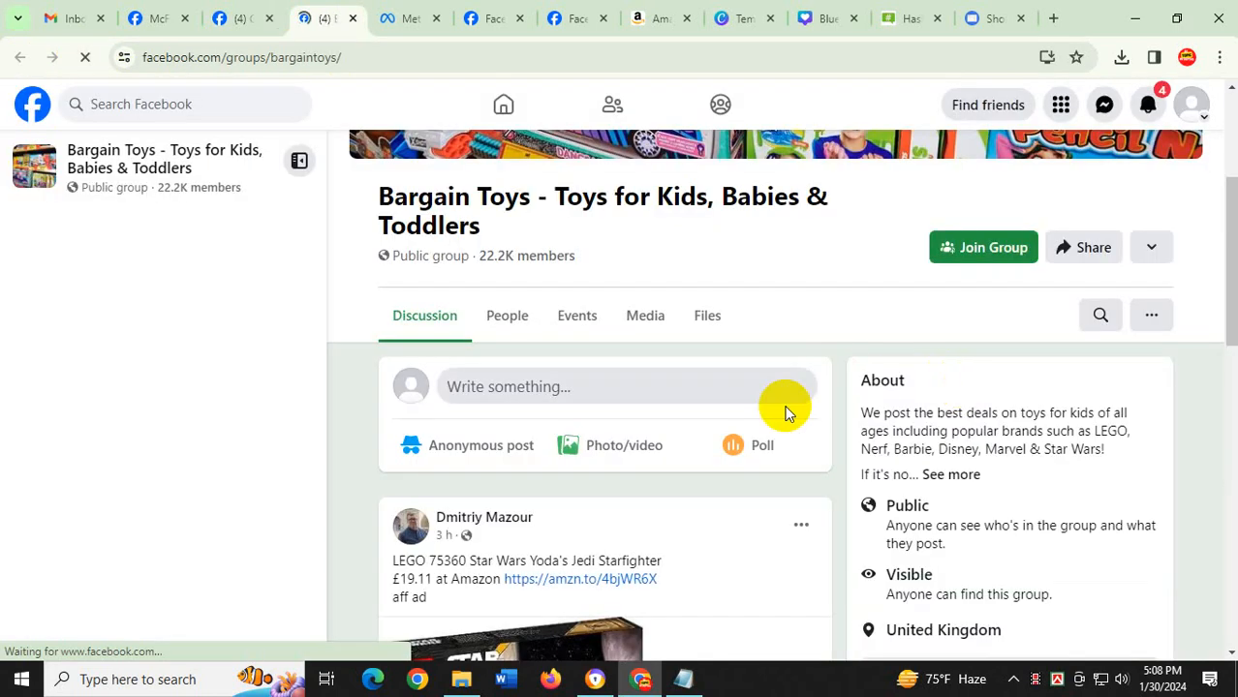
pyautogui.click(989, 248)
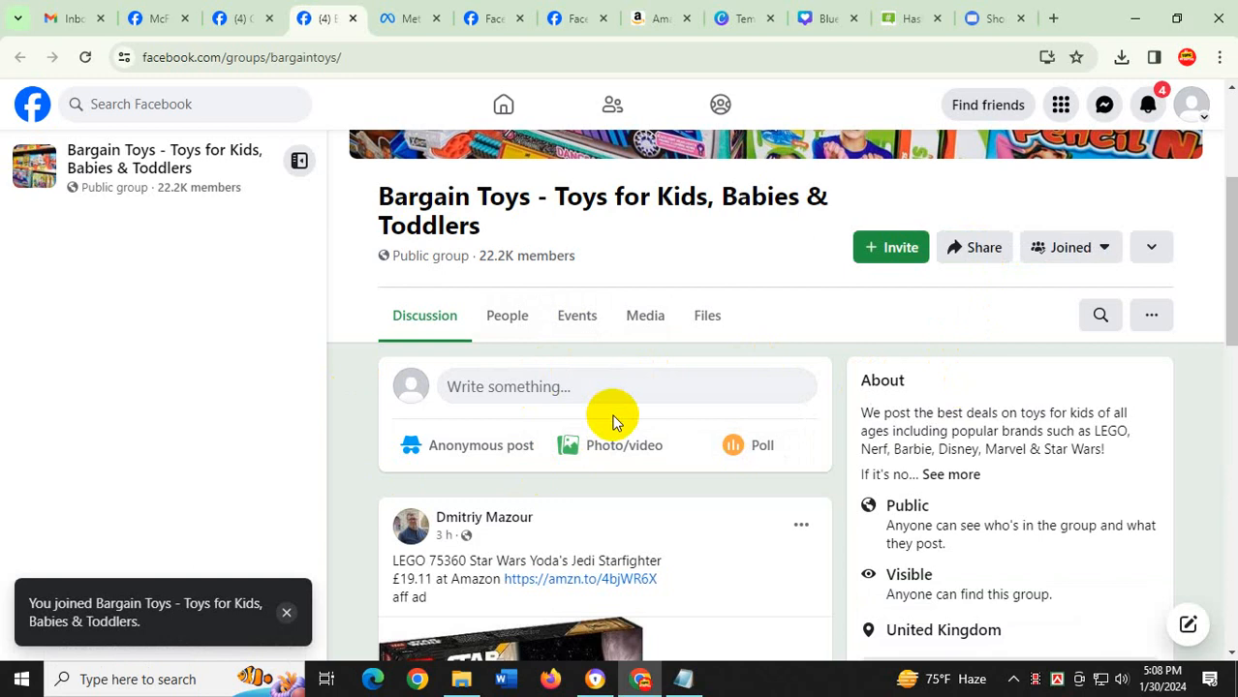
pyautogui.scroll(3, 625, 323)
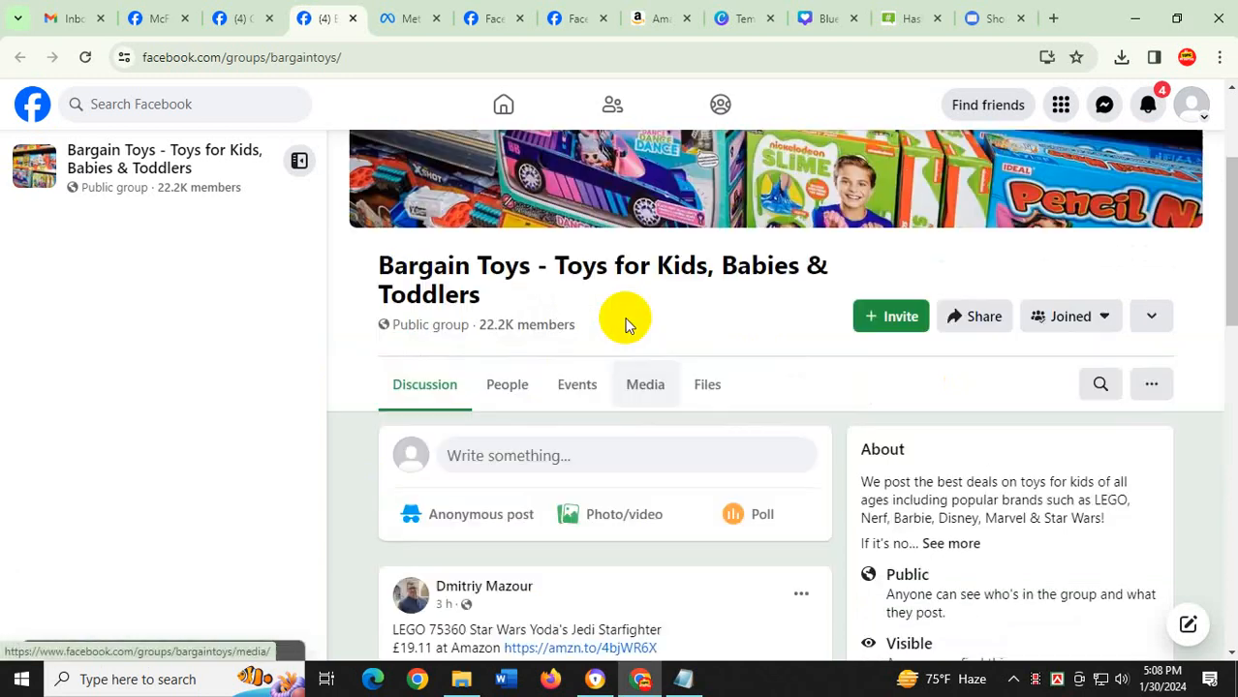
pyautogui.scroll(-10, 775, 424)
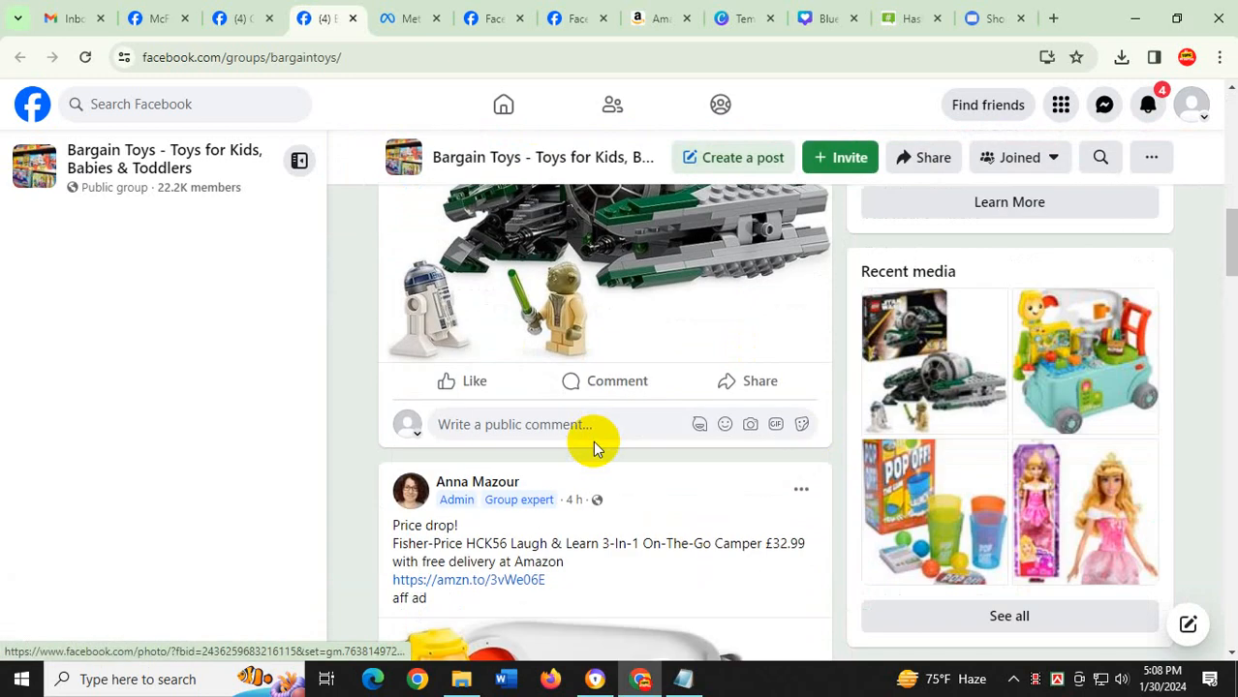
pyautogui.scroll(10, 592, 441)
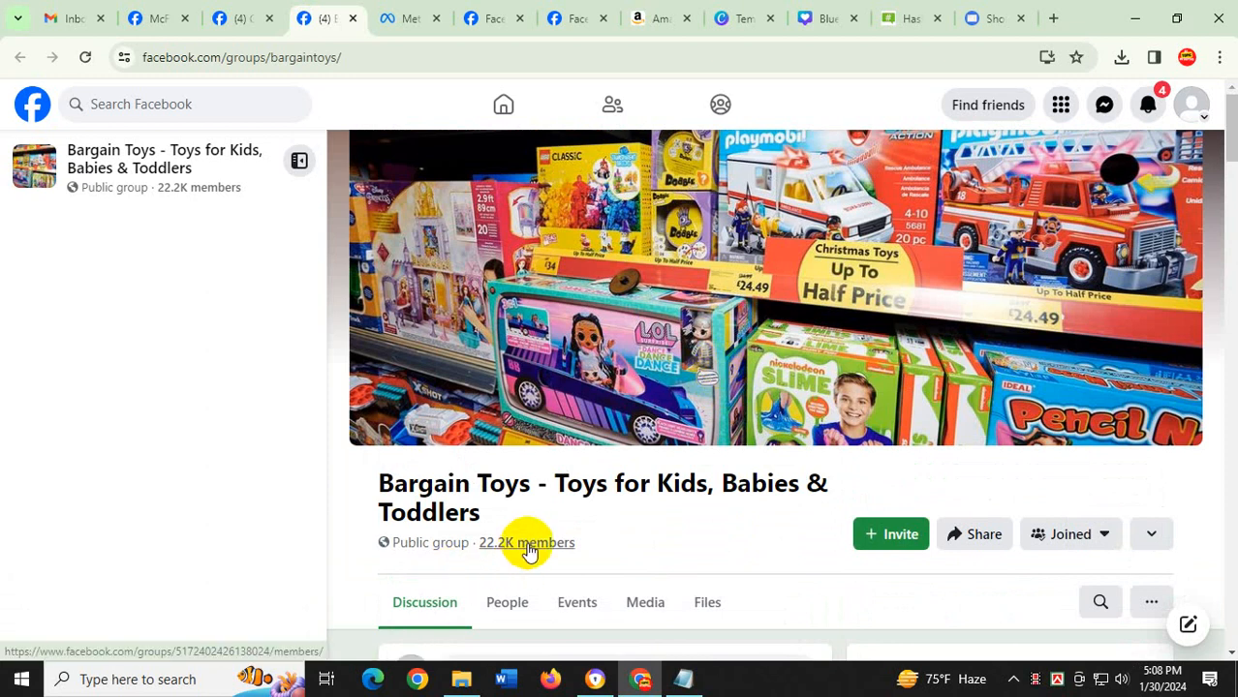
pyautogui.scroll(-2, 719, 457)
pyautogui.scroll(2, 719, 457)
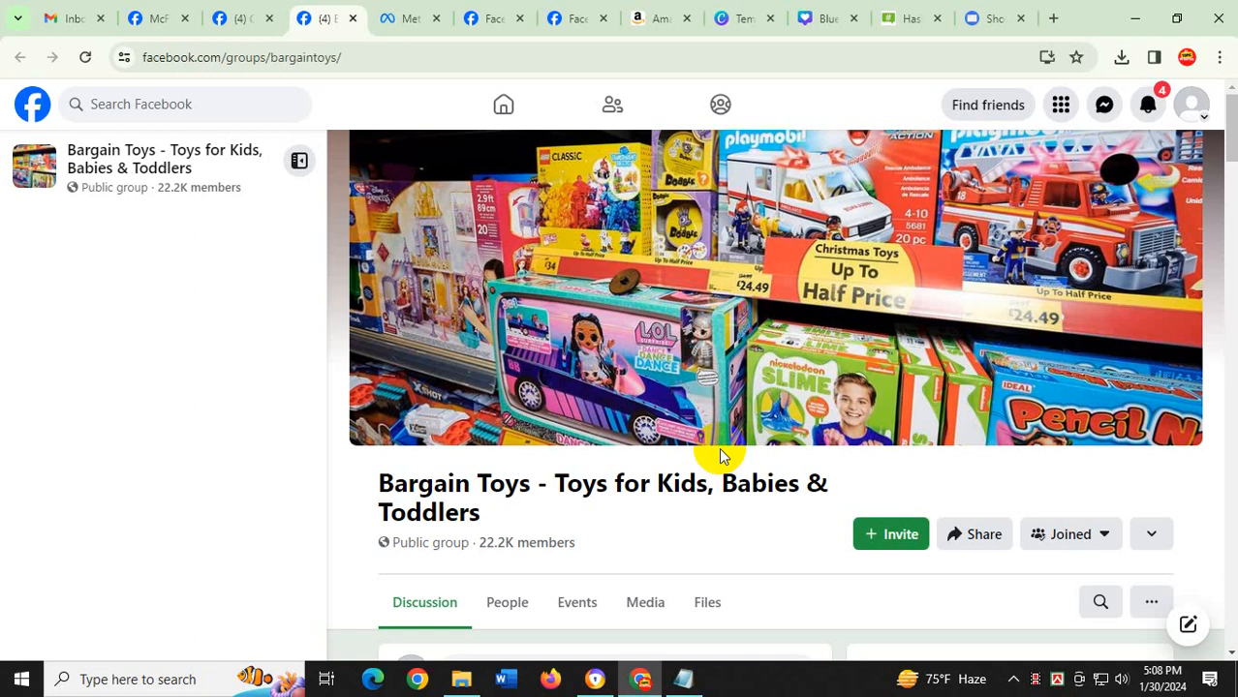
# Start a new post in the Bargain Toys group and paste the four product feature lines copied from Notepad
pyautogui.scroll(-2, 720, 456)
pyautogui.click(562, 492)
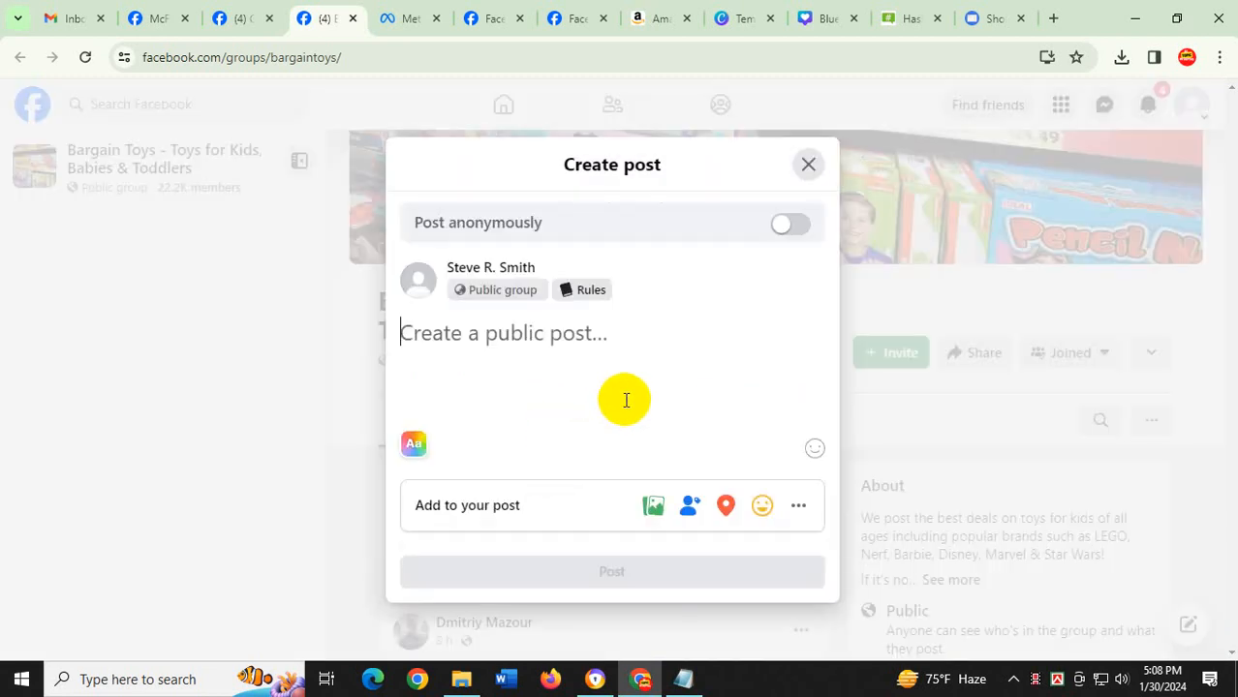
pyautogui.click(685, 659)
pyautogui.moveTo(811, 105); pyautogui.dragTo(599, 55)
pyautogui.hotkey('ctrl', 'c')
pyautogui.click(504, 334)
pyautogui.hotkey('ctrl', 'v')
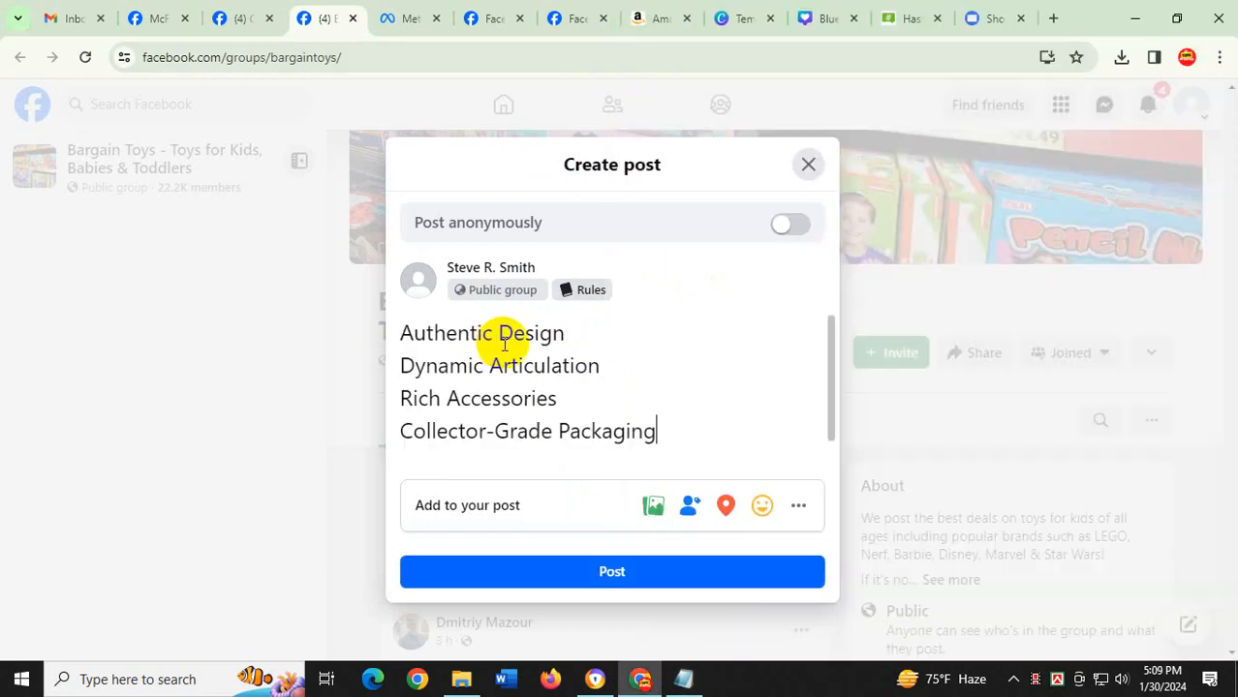
# Copy the full product title from the Amazon page and paste it above the feature lines in the group post, separated by blank space
pyautogui.click(668, 19)
pyautogui.moveTo(928, 252); pyautogui.dragTo(572, 228)
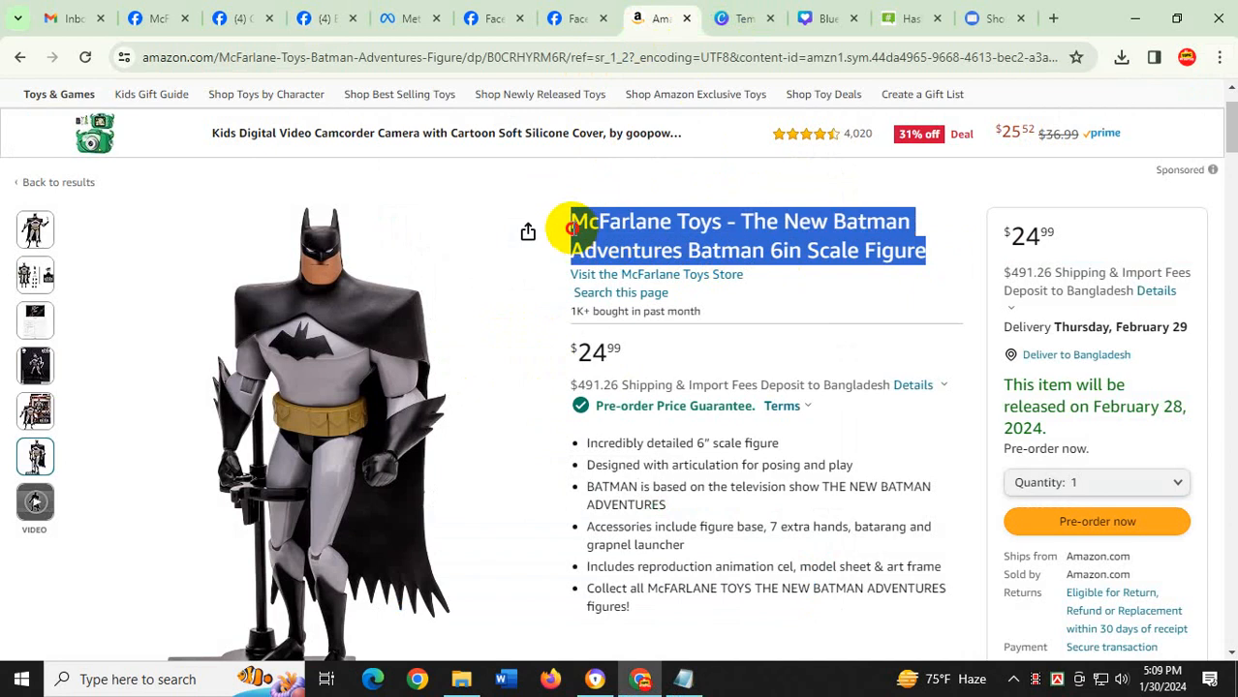
pyautogui.click(155, 18)
pyautogui.click(229, 21)
pyautogui.click(319, 19)
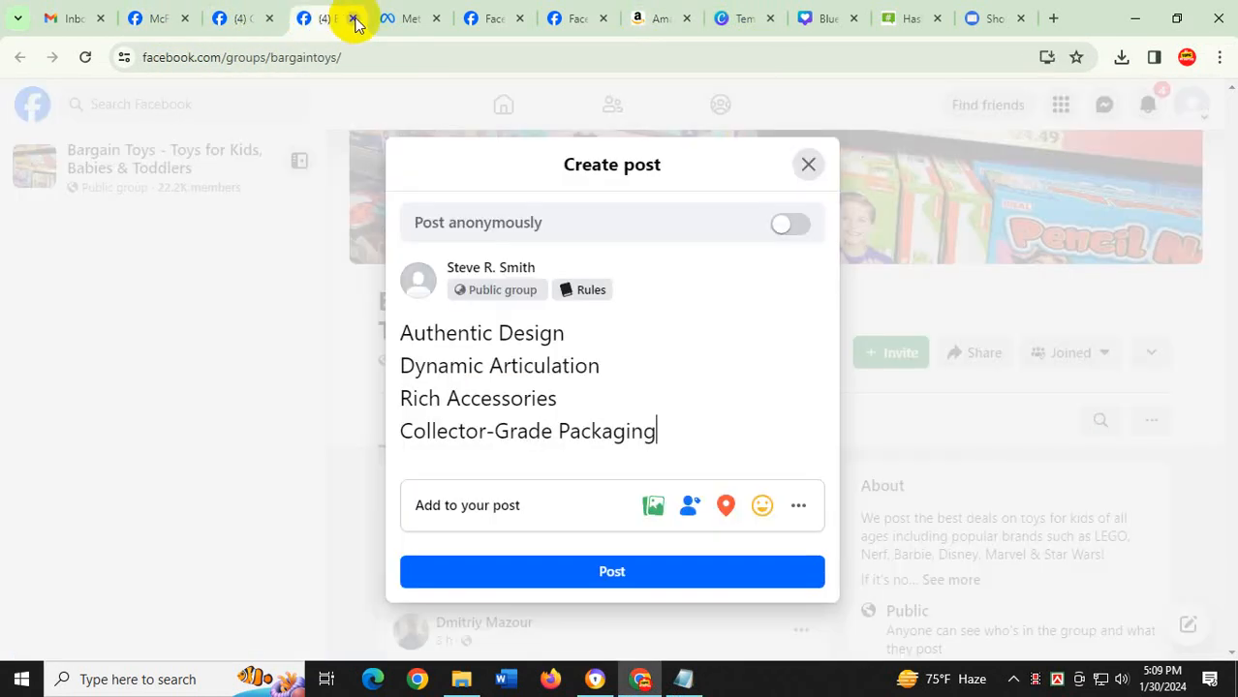
pyautogui.click(405, 333)
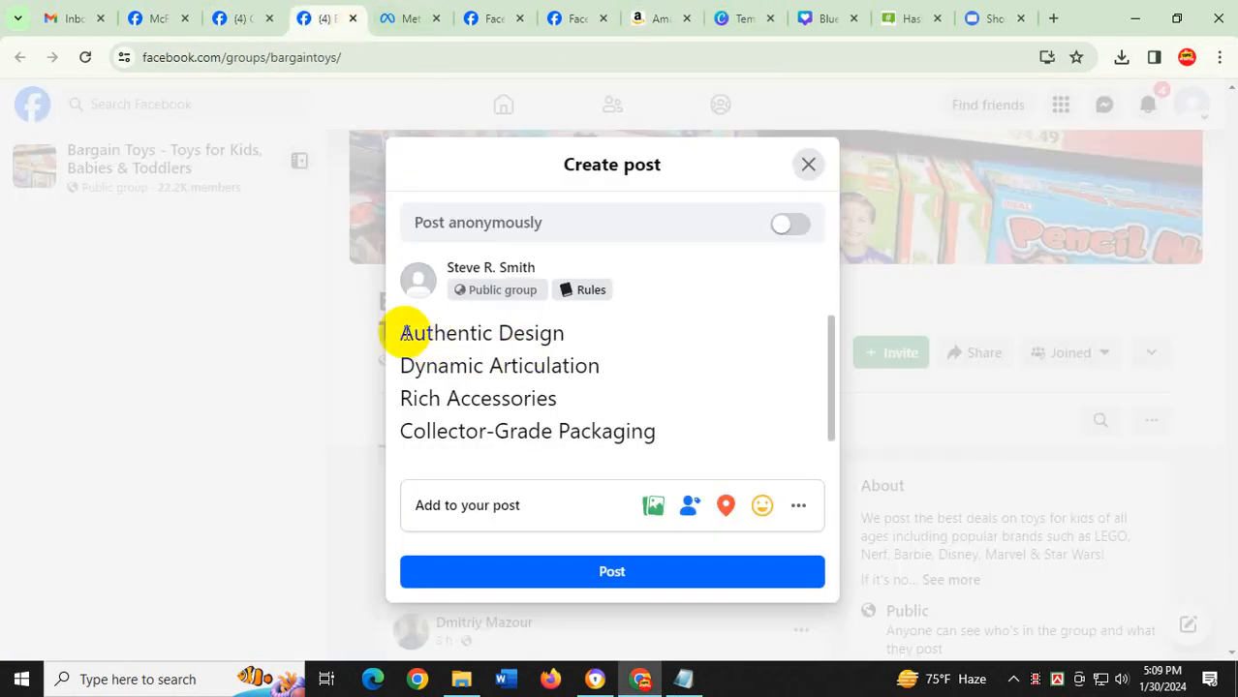
pyautogui.press('Return')
pyautogui.press('Return')
pyautogui.hotkey('ctrl', 'v')
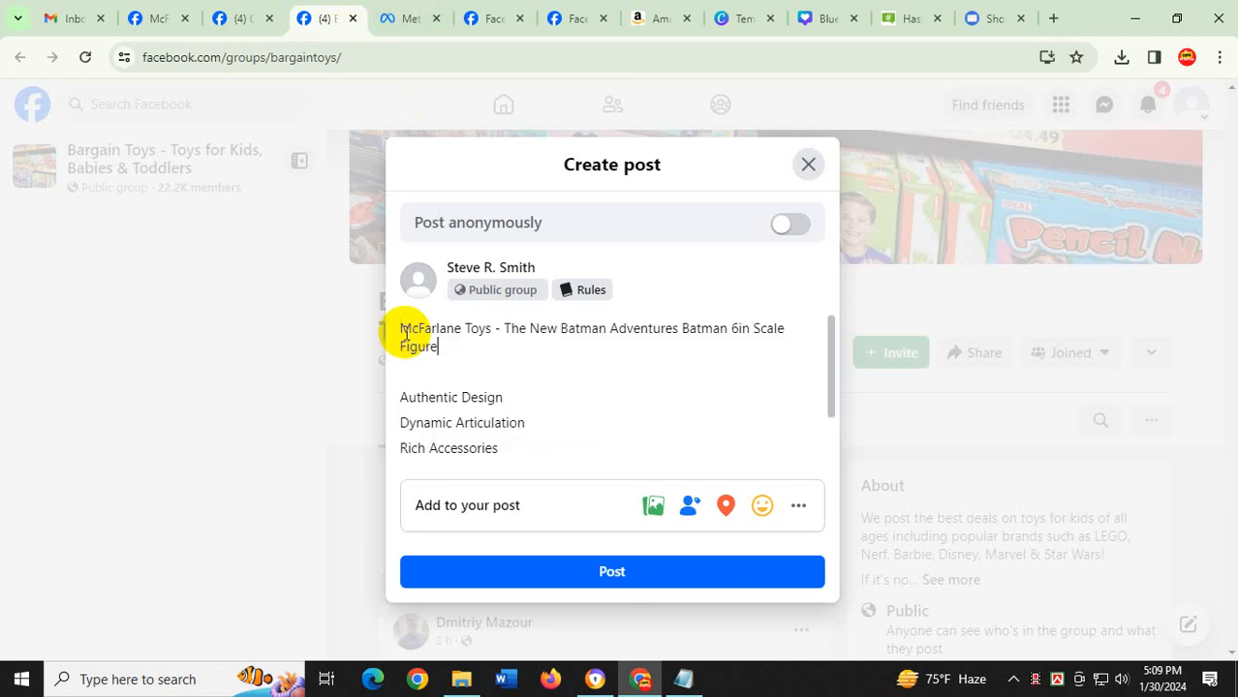
pyautogui.scroll(-1, 488, 392)
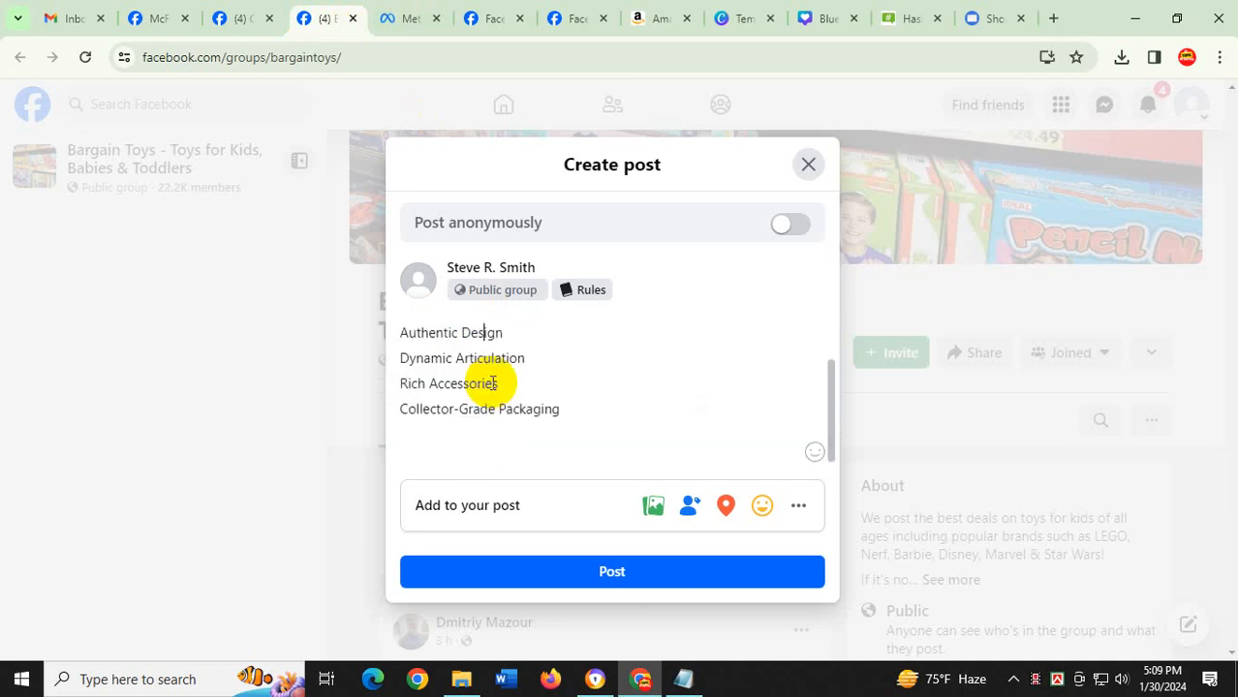
pyautogui.click(438, 378)
pyautogui.click(588, 407)
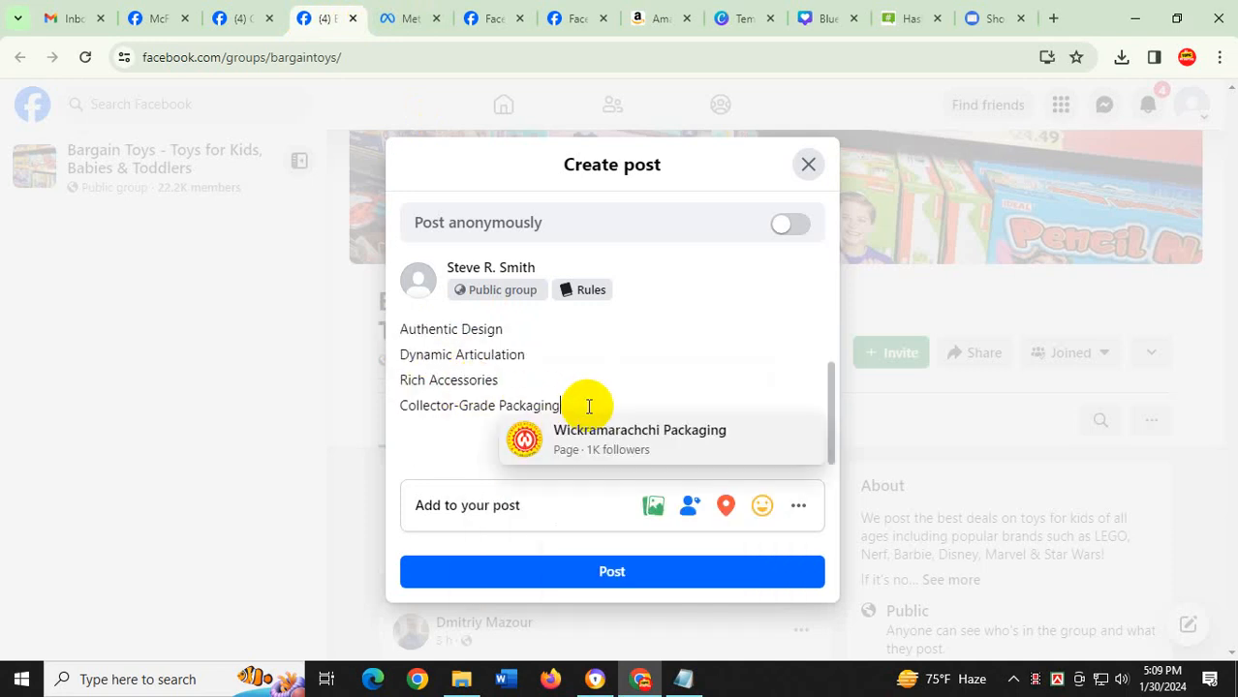
pyautogui.press('Return')
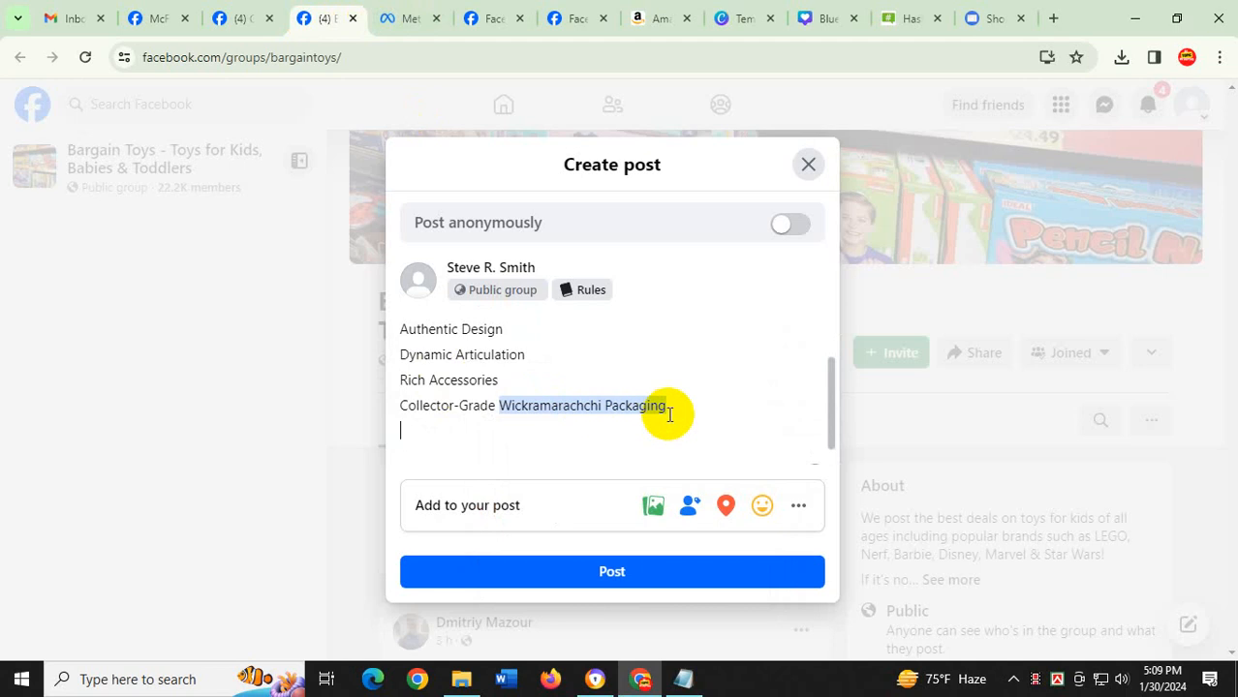
pyautogui.hotkey('ctrl', 'z')
pyautogui.hotkey('ctrl', 'z')
# Add a "Shop Here->" line below the feature lines in the group post, followed by the shortened link cut from Notepad
pyautogui.click(624, 411)
pyautogui.click(585, 387)
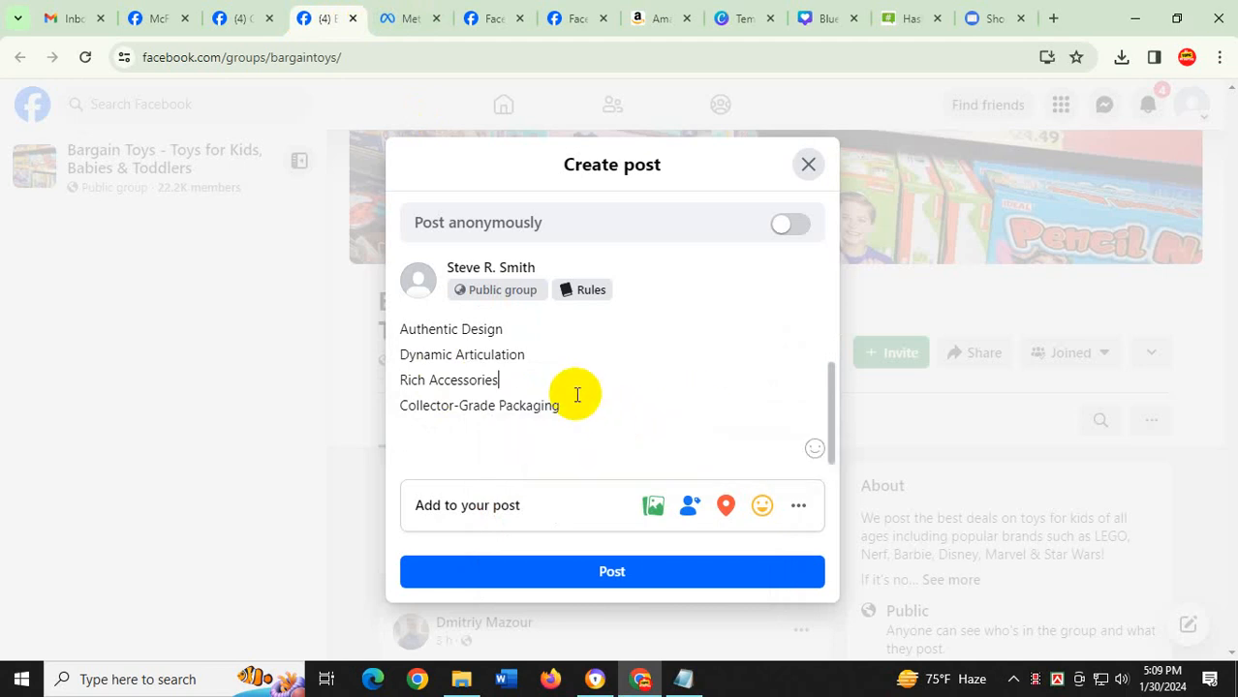
pyautogui.click(576, 401)
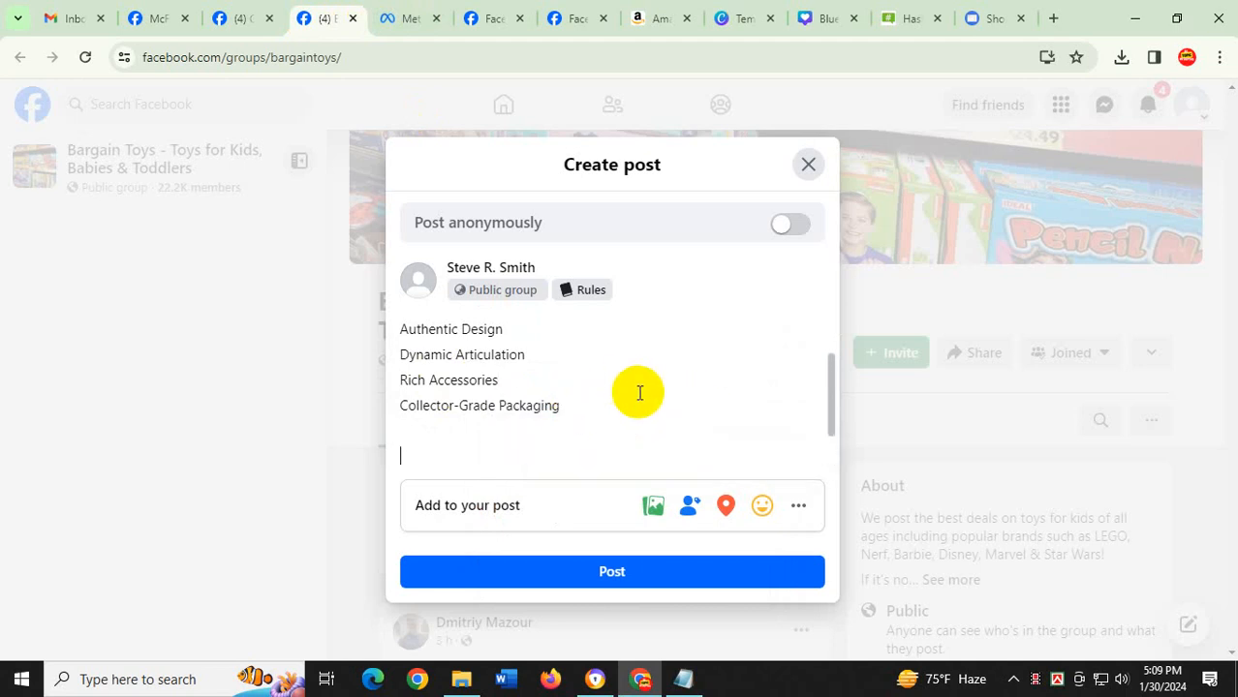
pyautogui.click(690, 681)
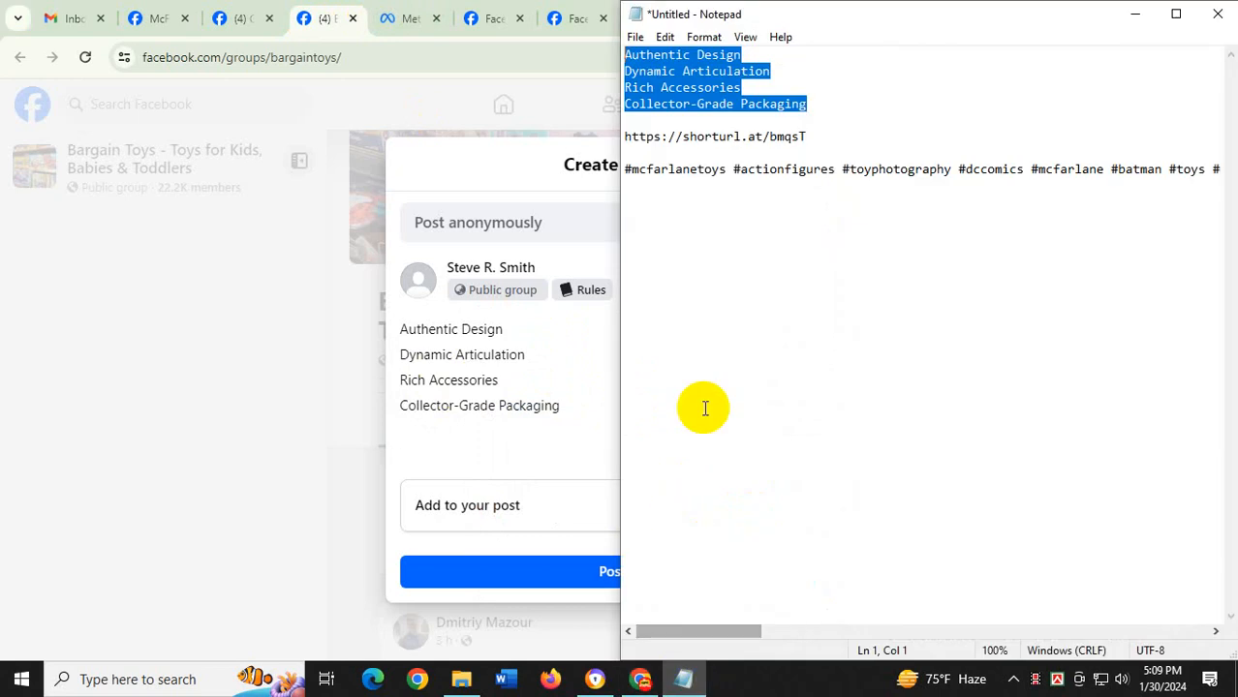
pyautogui.moveTo(809, 137); pyautogui.dragTo(629, 137)
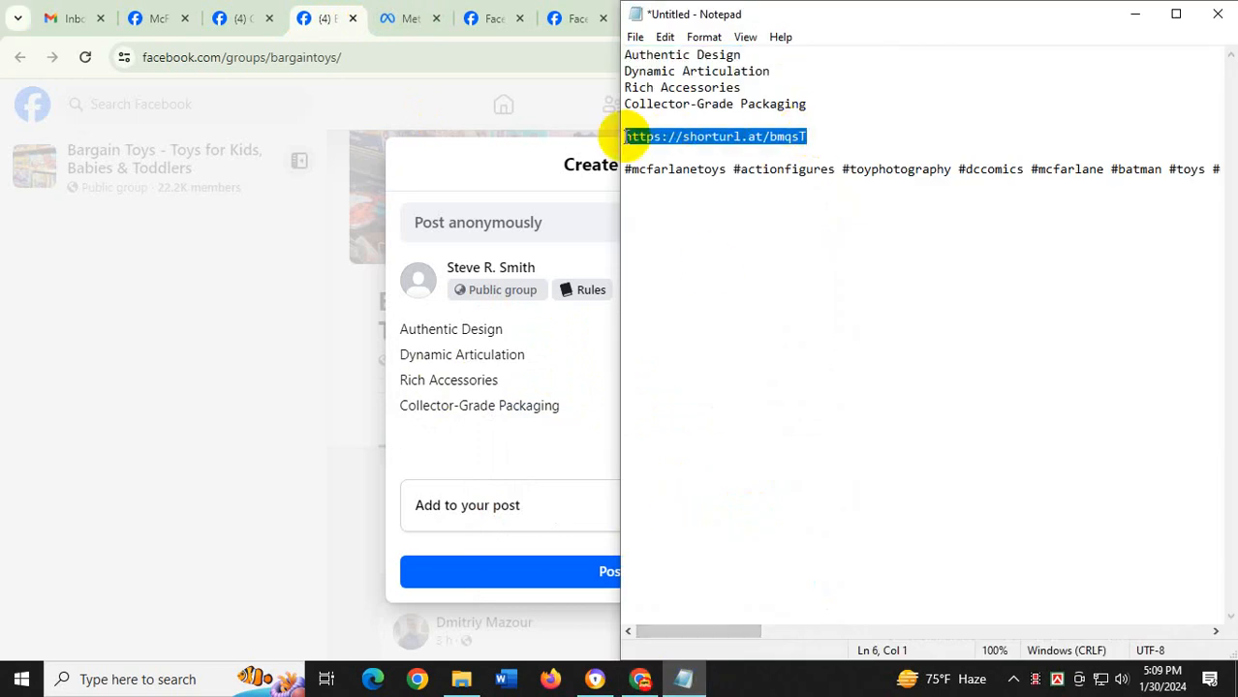
pyautogui.hotkey('ctrl', 'x')
pyautogui.click(469, 438)
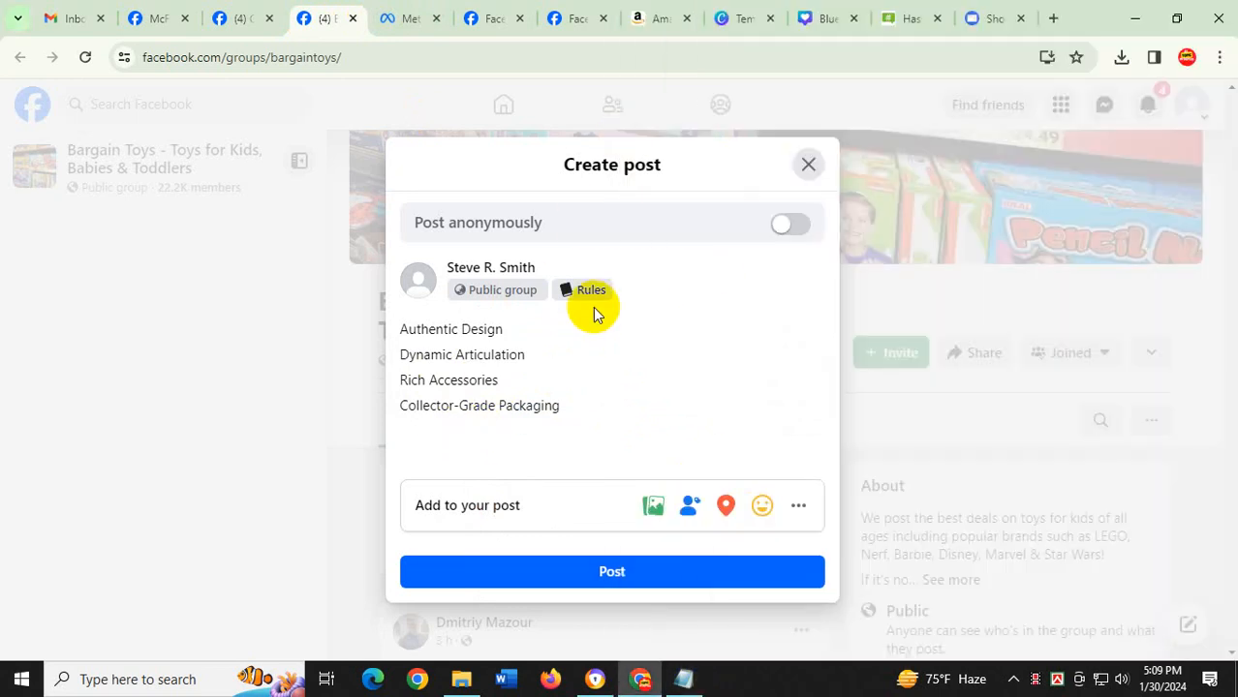
pyautogui.write('Shop Here->')
pyautogui.hotkey('ctrl', 'v')
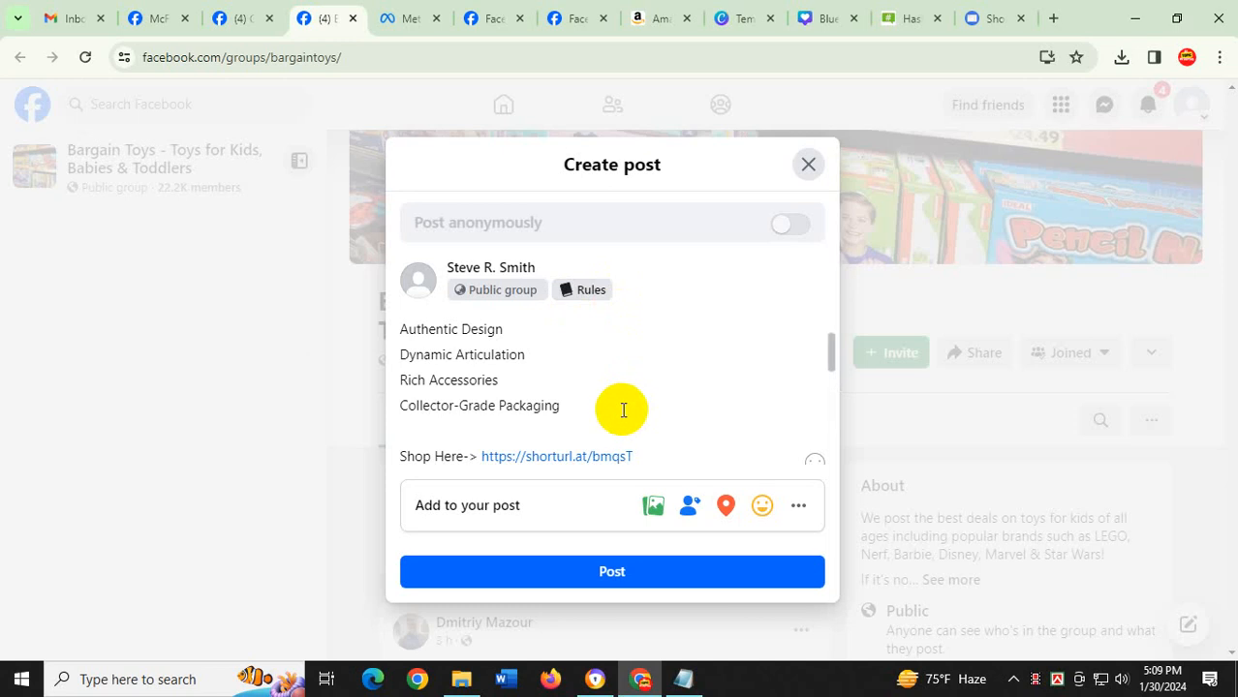
# Trim the surplus blank lines below the shop link and check the spacing of the post text
pyautogui.scroll(-3, 624, 410)
pyautogui.scroll(4, 553, 414)
pyautogui.scroll(-1, 555, 414)
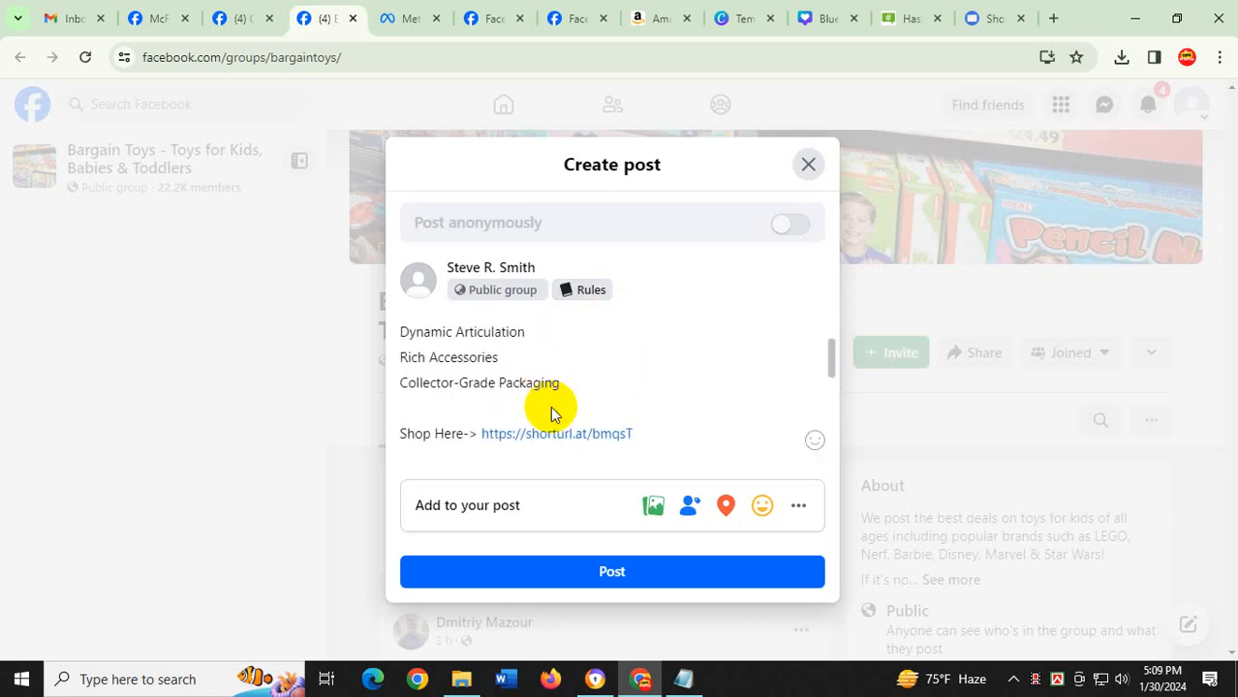
pyautogui.scroll(-1, 609, 428)
pyautogui.scroll(1, 647, 421)
pyautogui.scroll(-1, 784, 437)
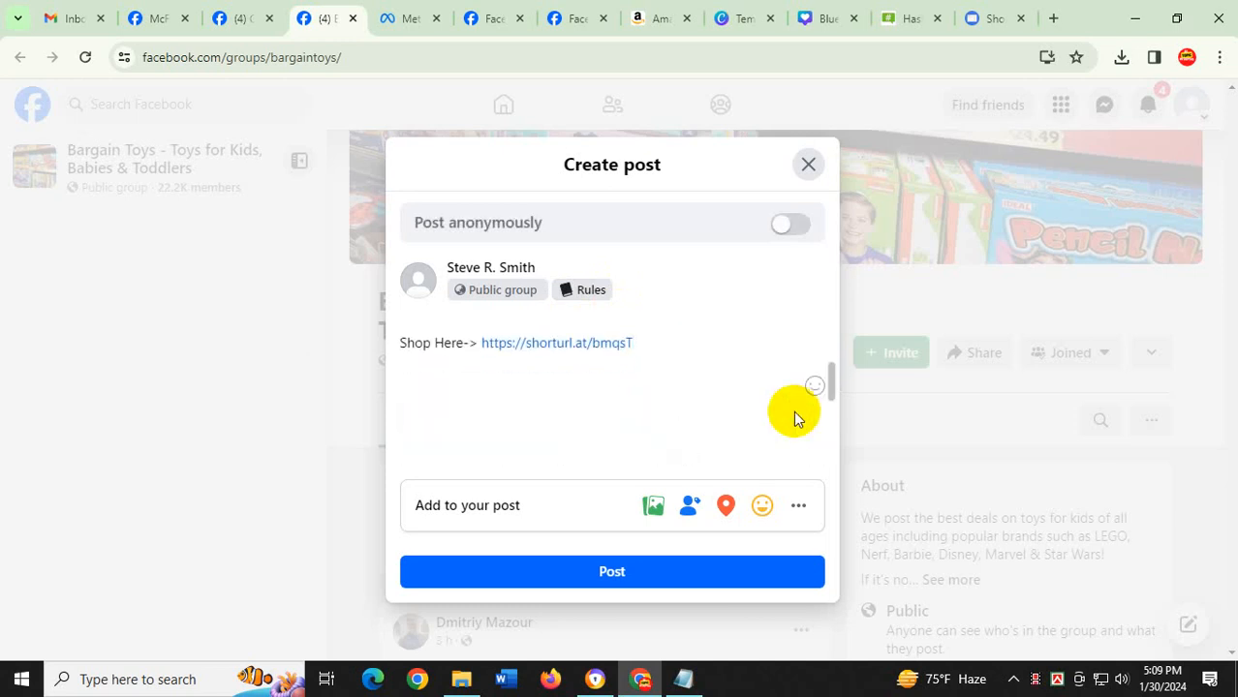
pyautogui.scroll(1, 794, 419)
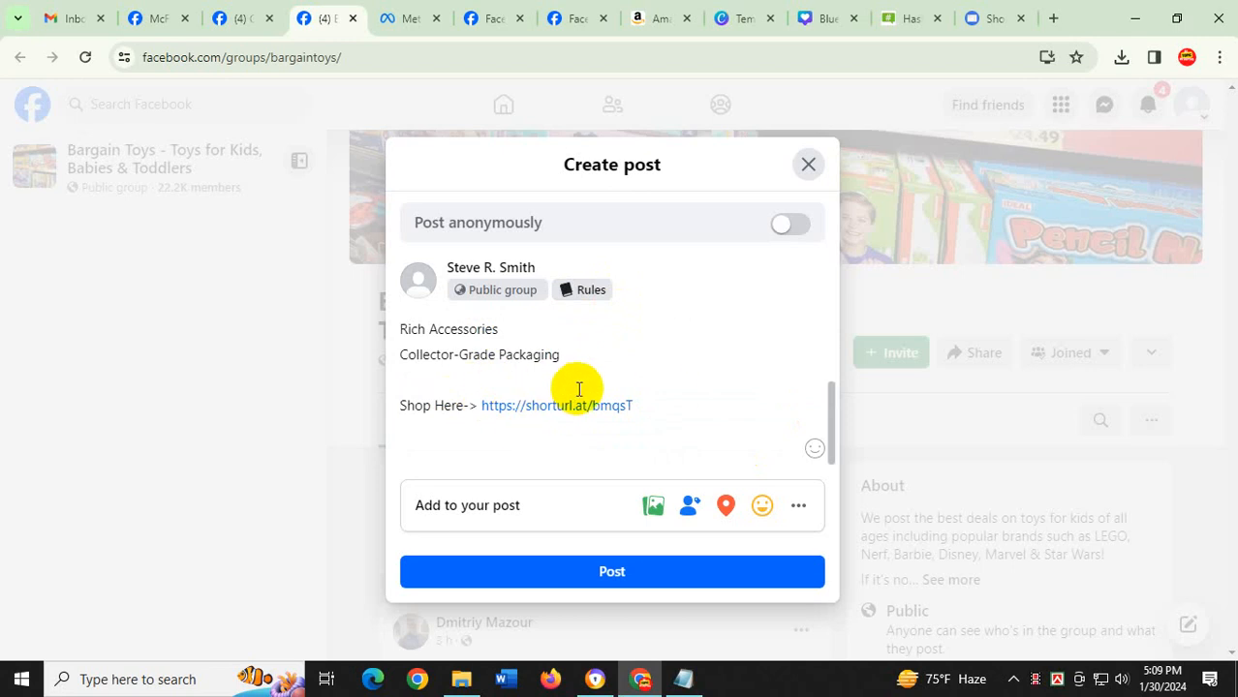
pyautogui.scroll(1, 577, 386)
pyautogui.scroll(-1, 577, 388)
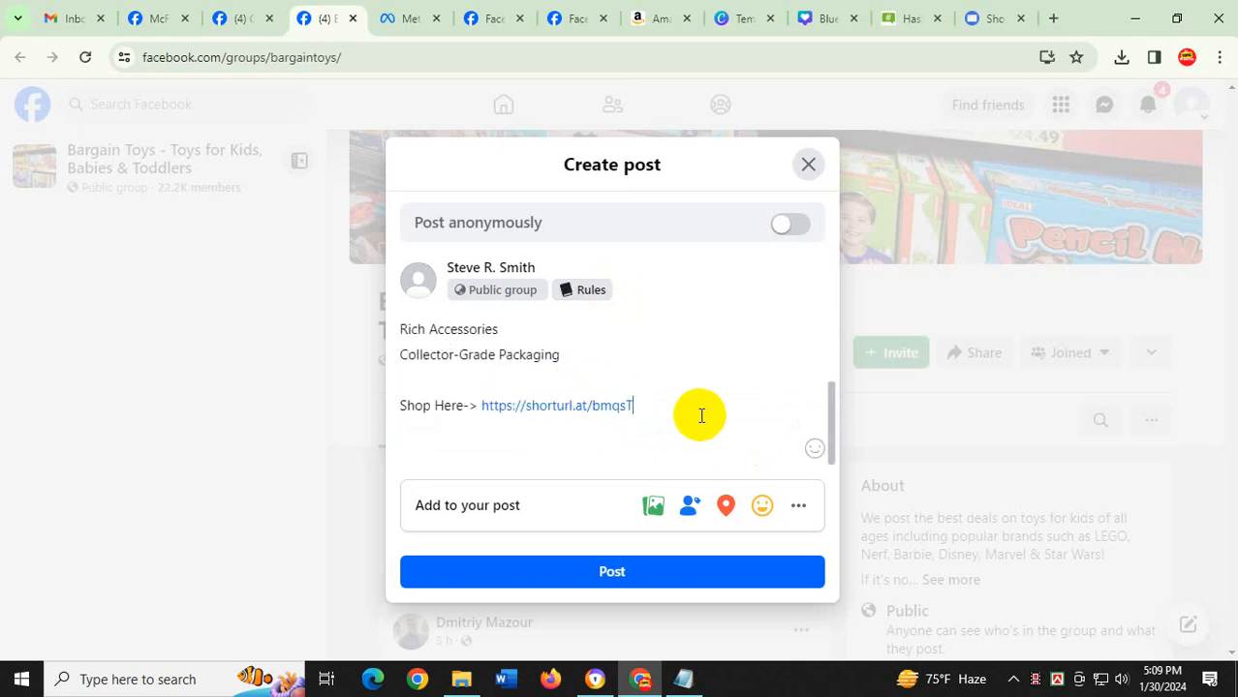
# Attach the designed McFarlane Toys Batman figure image to the group post and check its preview
pyautogui.click(655, 507)
pyautogui.doubleClick(431, 250)
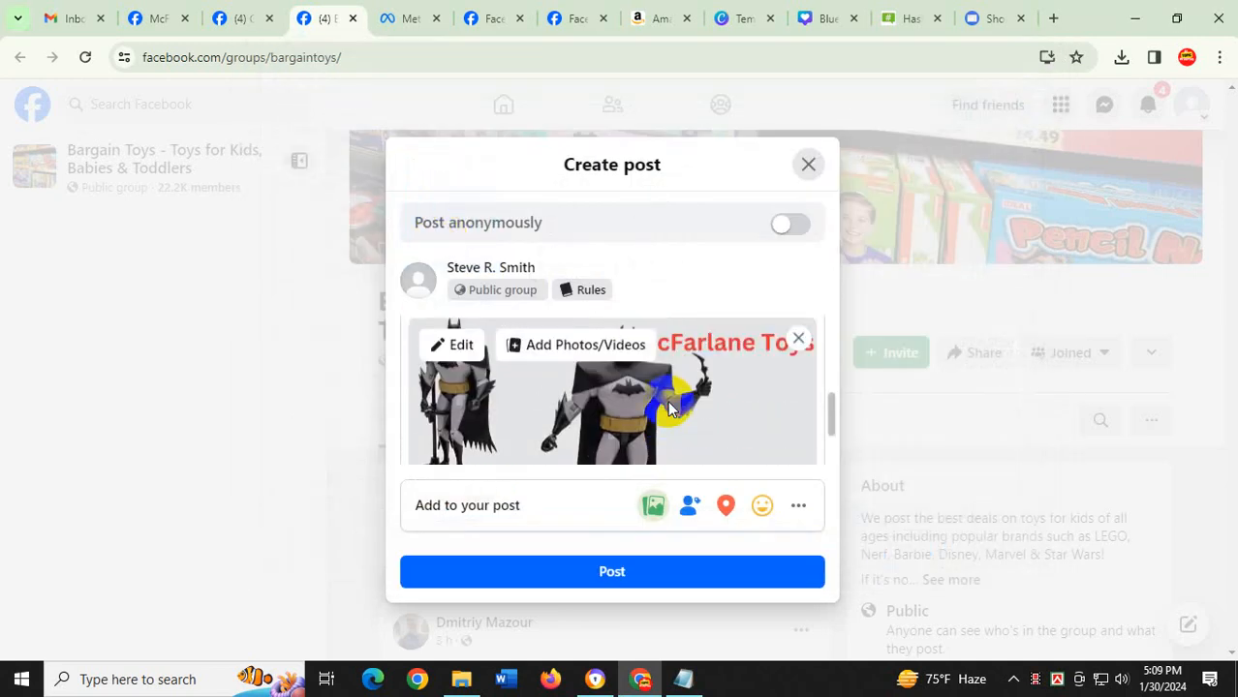
pyautogui.scroll(5, 667, 401)
pyautogui.scroll(-5, 667, 401)
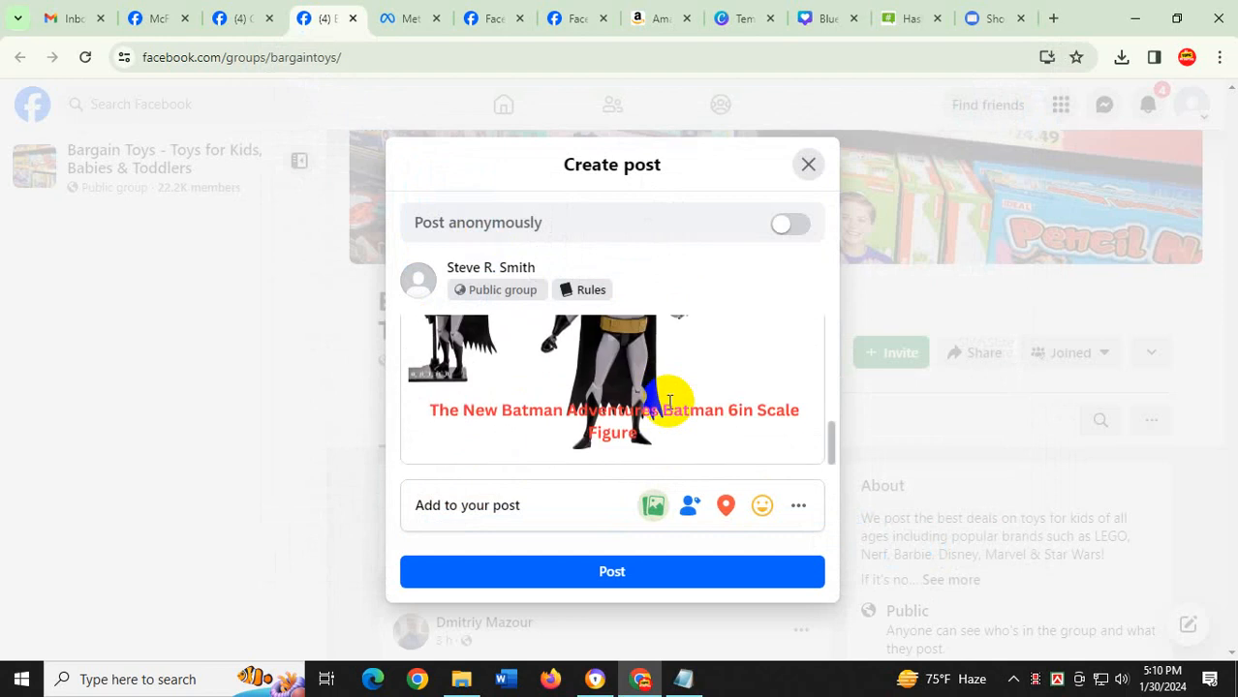
# Copy the best #mcfarlanetoys hashtag set from best-hashtags.com and paste it beneath the shop link, separated by blank lines
pyautogui.scroll(2, 667, 401)
pyautogui.press('Return')
pyautogui.press('Return')
pyautogui.press('Return')
pyautogui.press('Return')
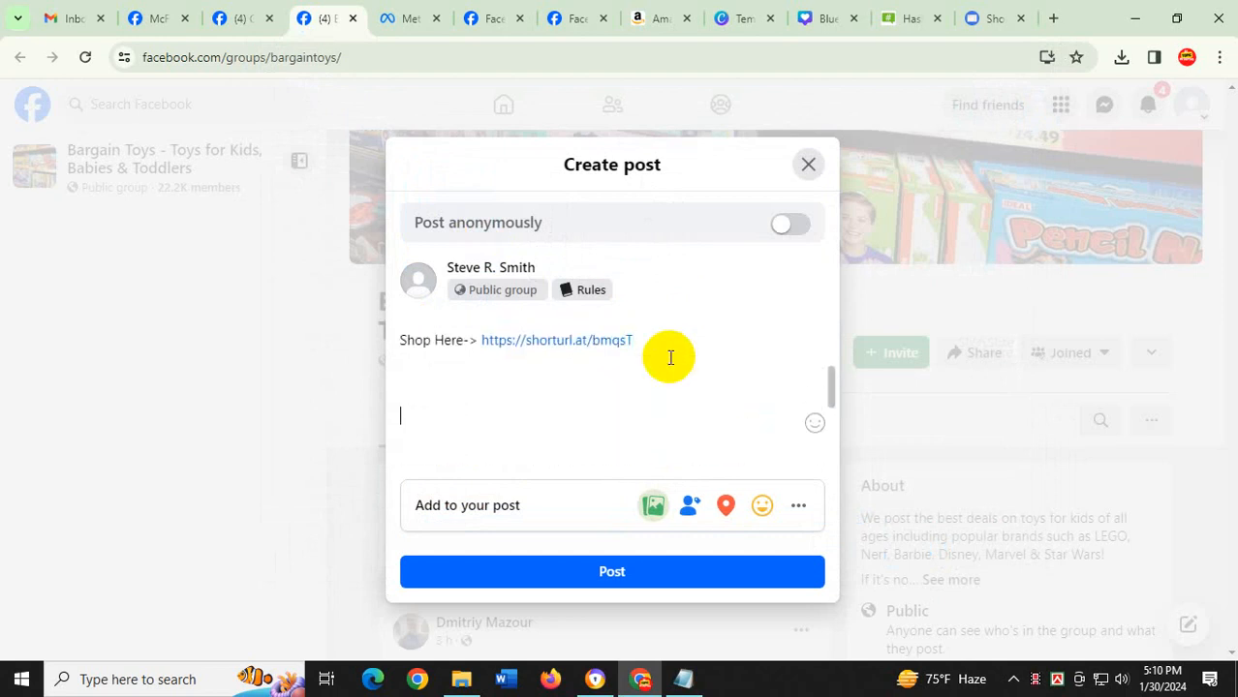
pyautogui.click(910, 15)
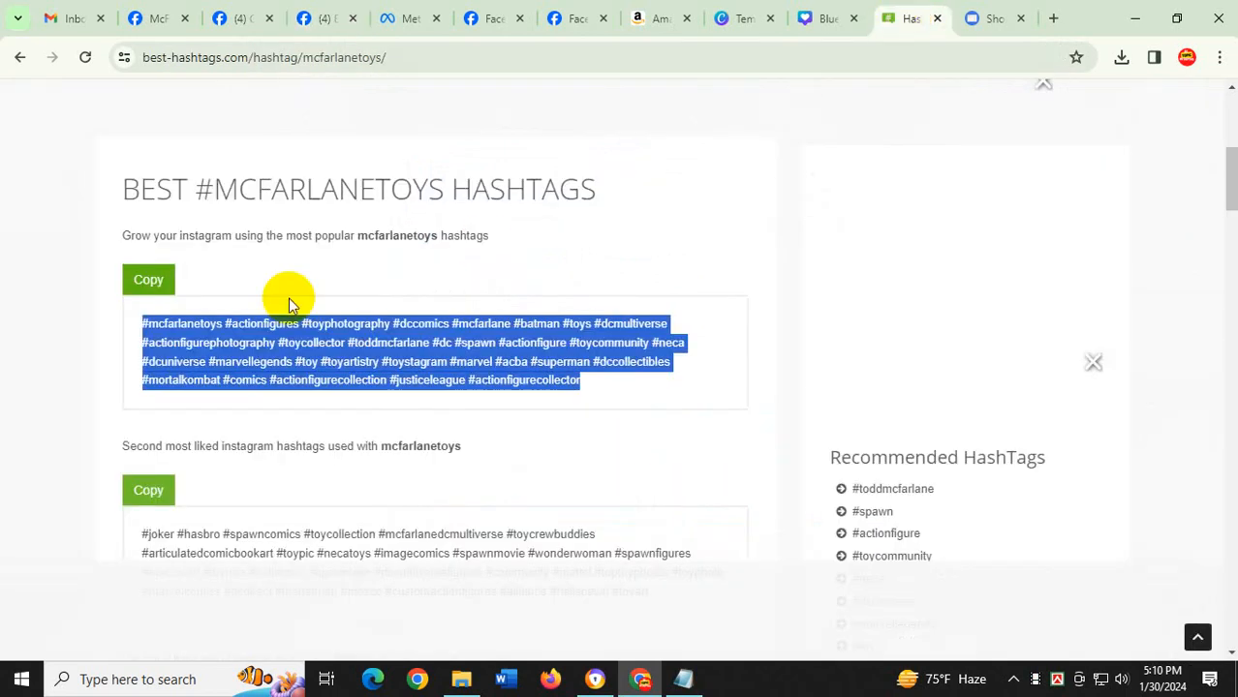
pyautogui.click(150, 279)
pyautogui.click(776, 171)
pyautogui.click(324, 17)
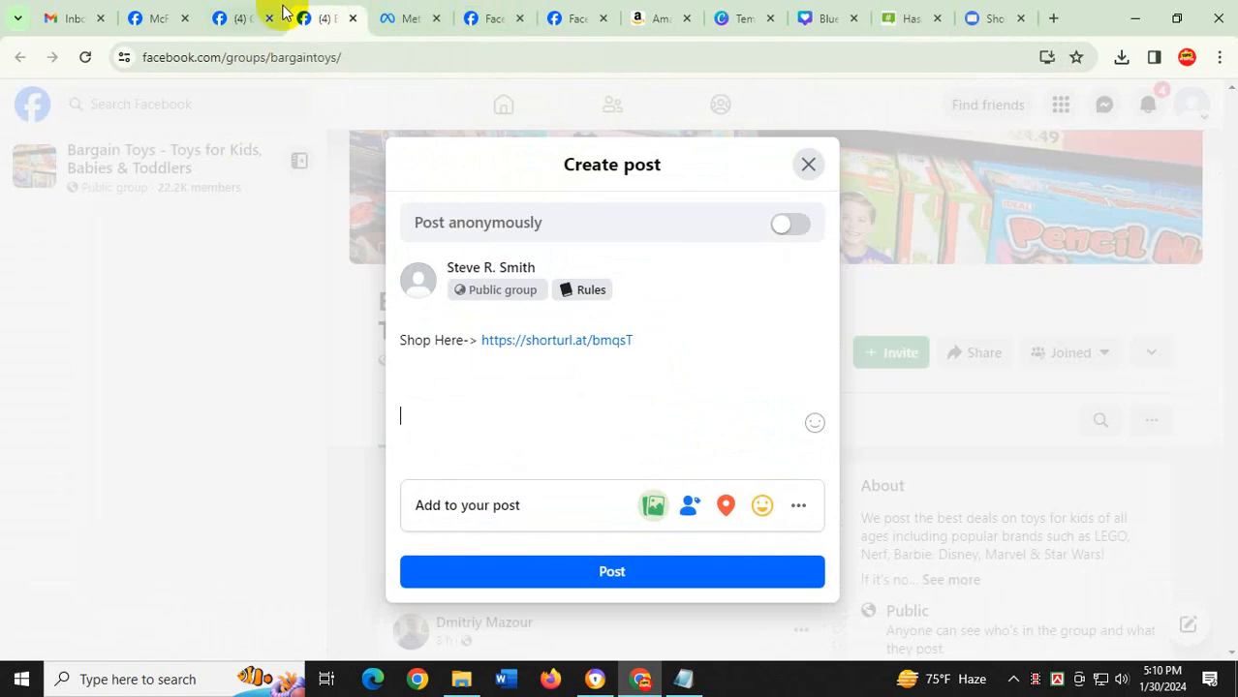
pyautogui.hotkey('ctrl', 'v')
pyautogui.click(629, 387)
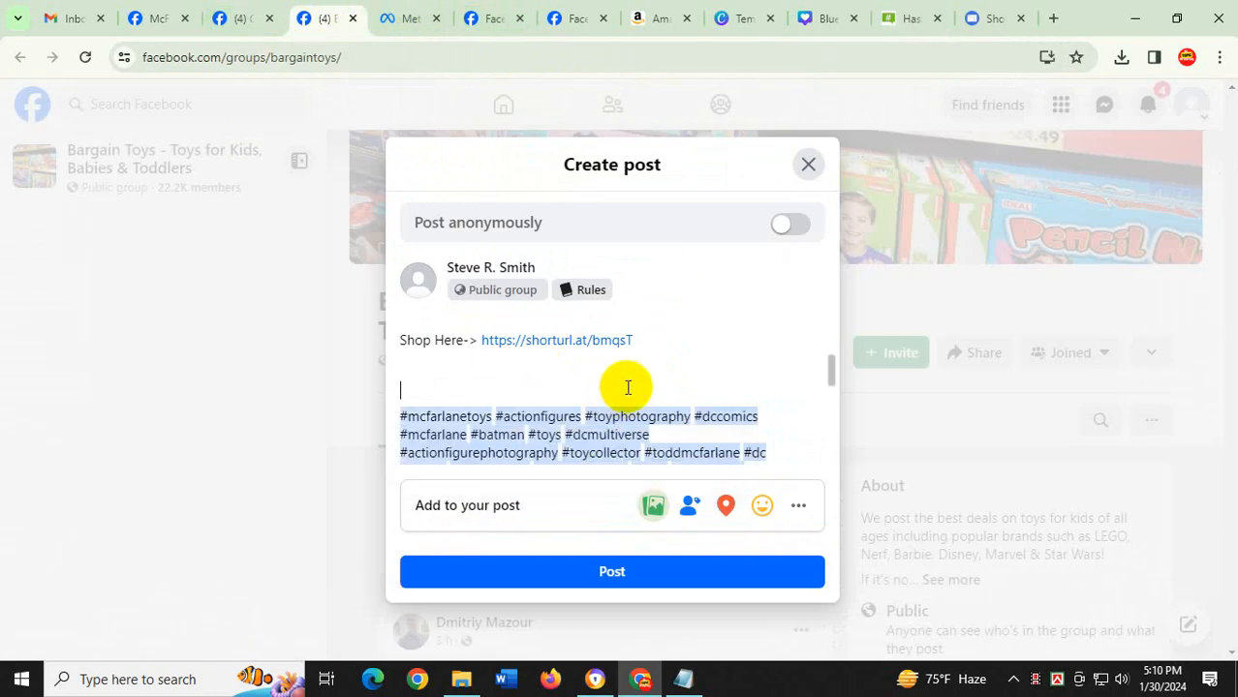
# Review the post's title, features, link, hashtags and image, and publish it to the Bargain Toys group
pyautogui.scroll(3, 683, 378)
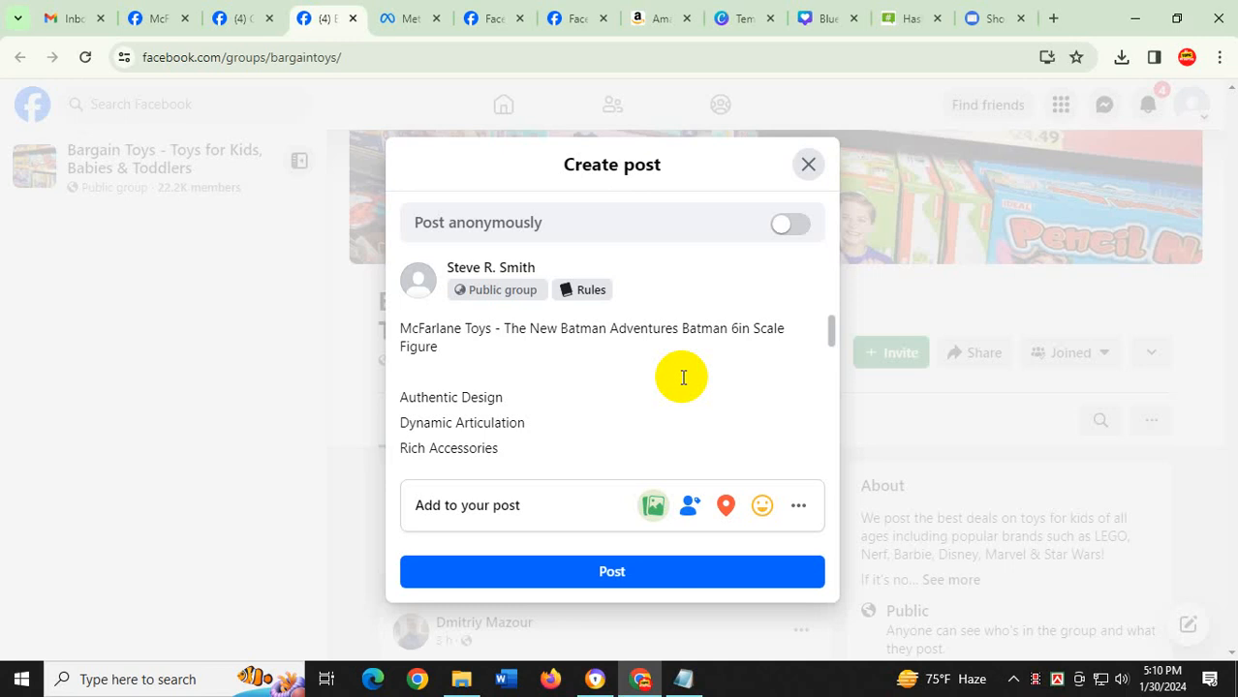
pyautogui.scroll(-6, 697, 407)
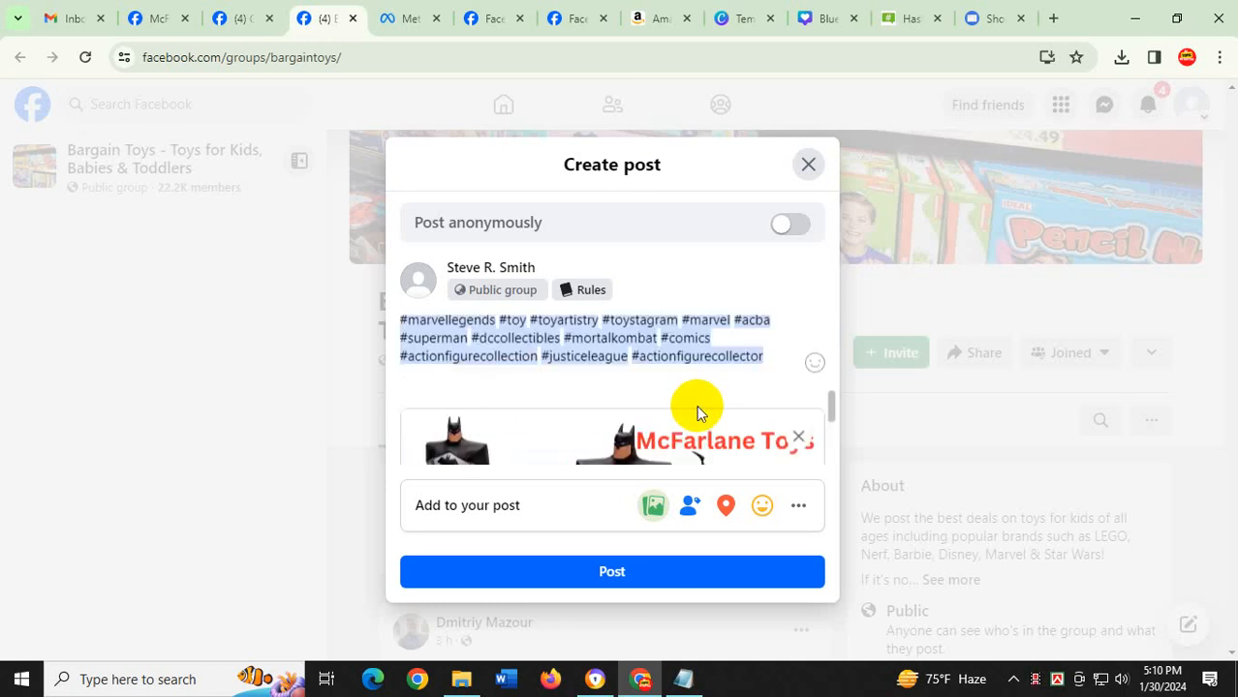
pyautogui.scroll(8, 600, 399)
pyautogui.scroll(-6, 563, 397)
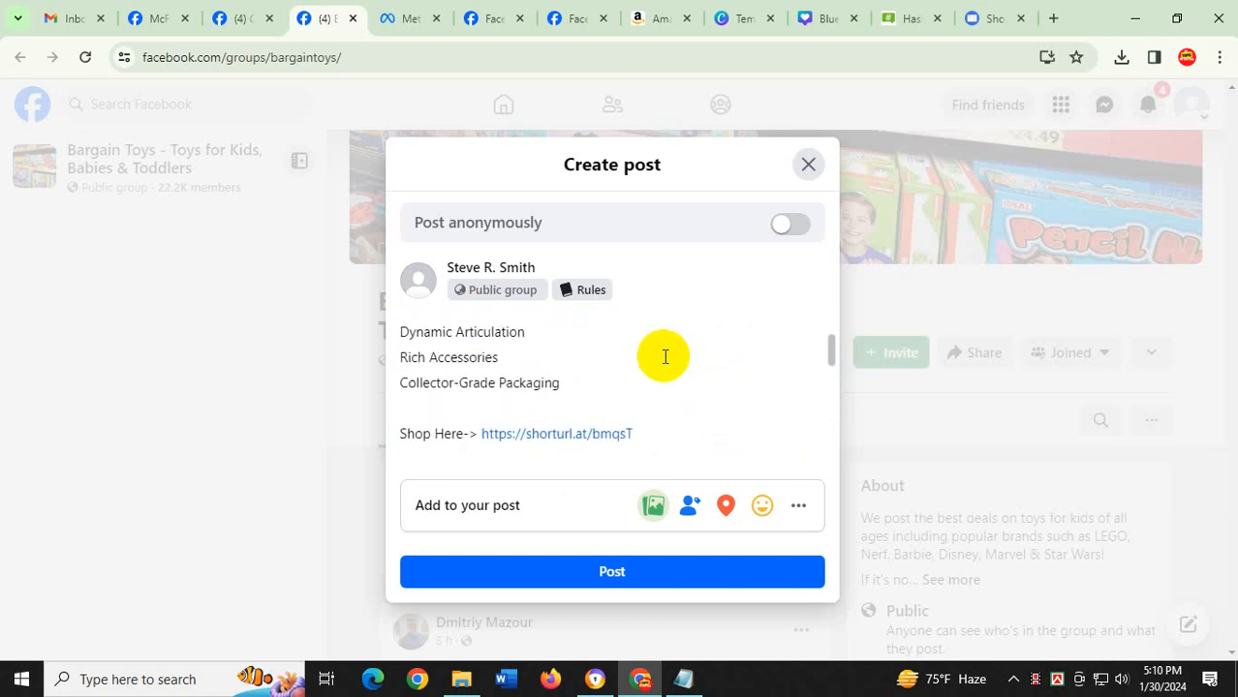
pyautogui.scroll(3, 601, 392)
pyautogui.scroll(3, 620, 392)
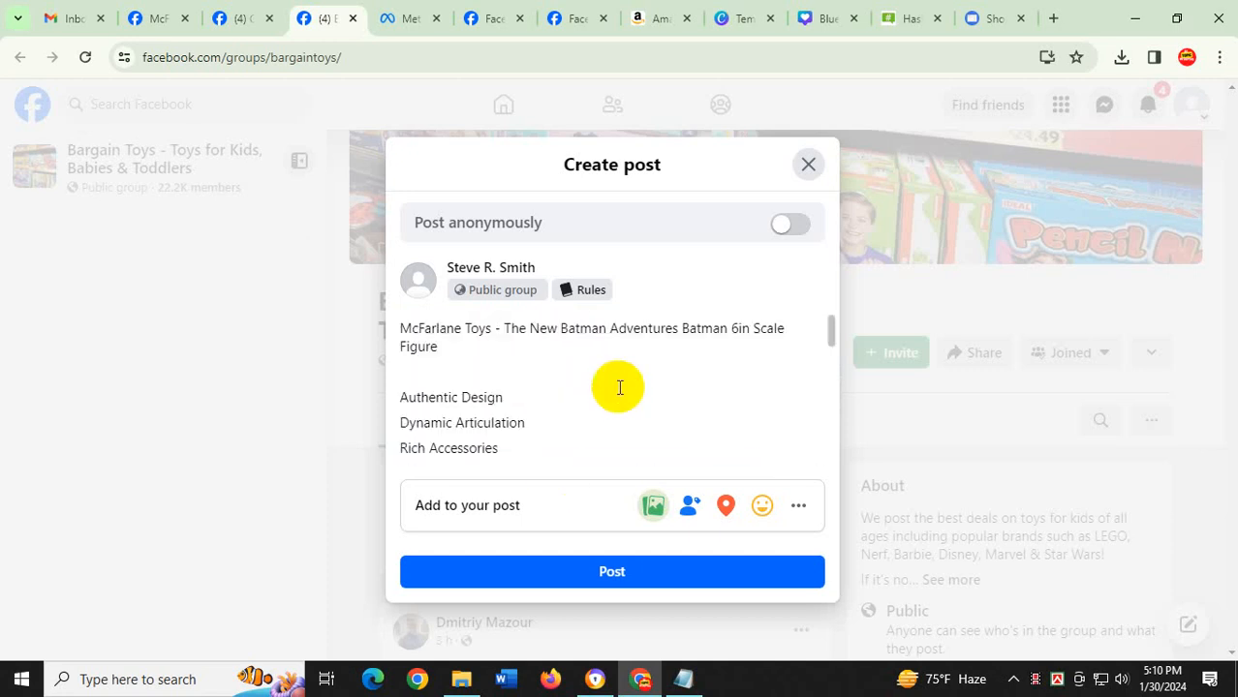
pyautogui.scroll(-6, 538, 434)
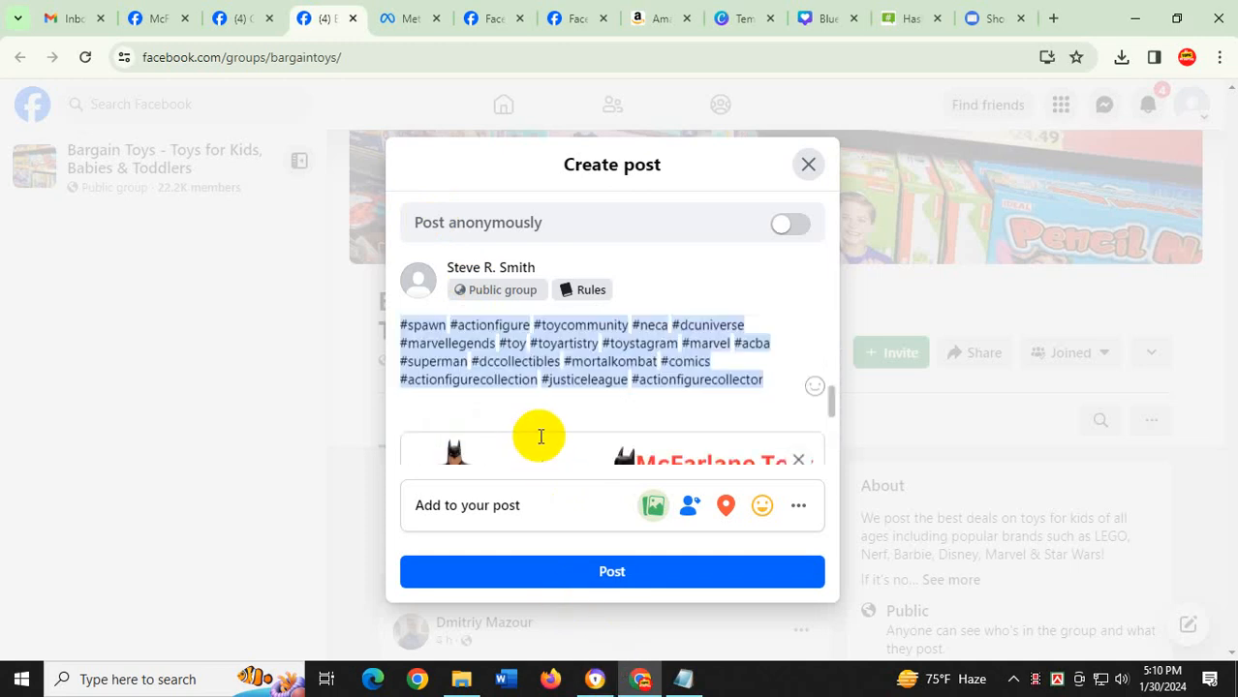
pyautogui.scroll(6, 595, 431)
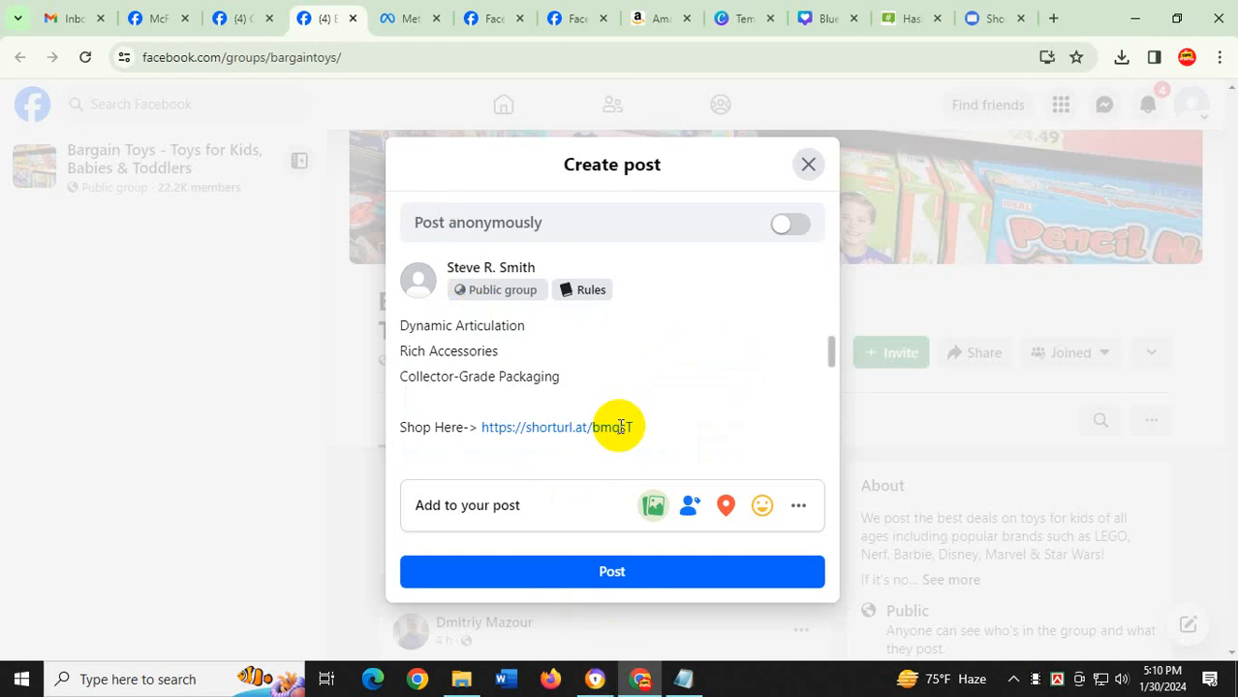
pyautogui.click(671, 576)
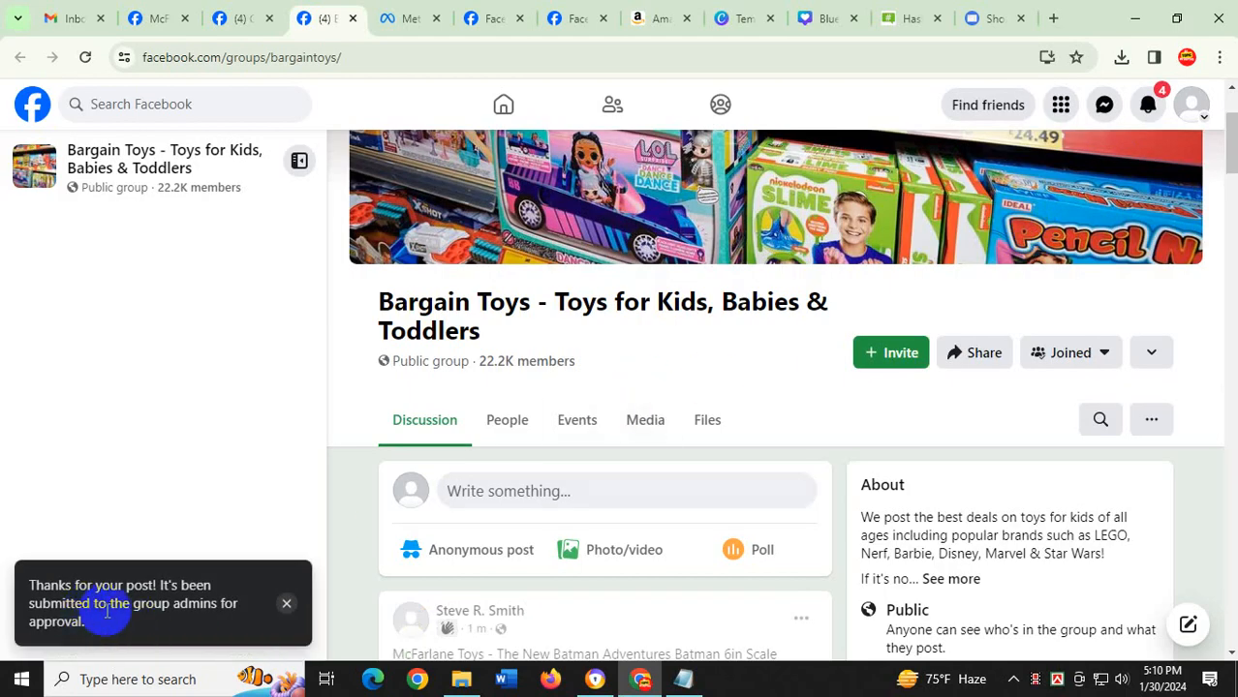
# Examine the submitted Batman post in the group feed, expanding its full text and checking its approval status
pyautogui.scroll(-1, 129, 596)
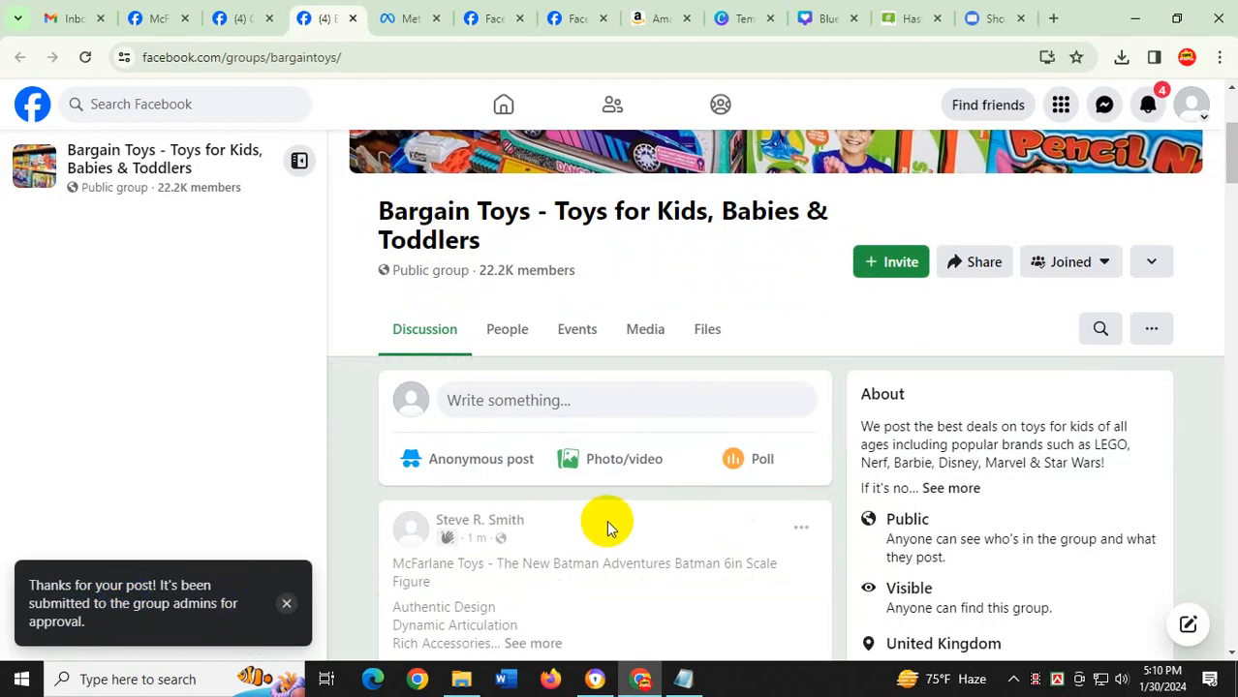
pyautogui.scroll(-5, 607, 520)
pyautogui.scroll(-2, 683, 389)
pyautogui.scroll(5, 622, 386)
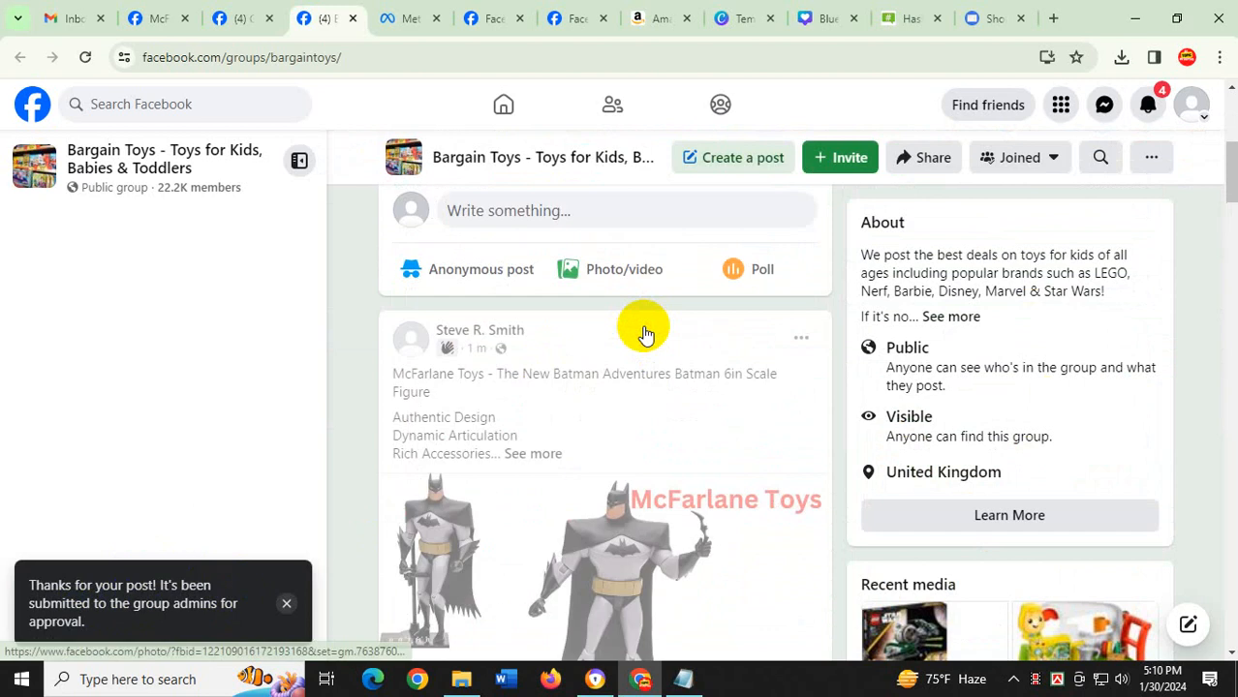
pyautogui.scroll(-1, 619, 348)
pyautogui.scroll(-2, 713, 388)
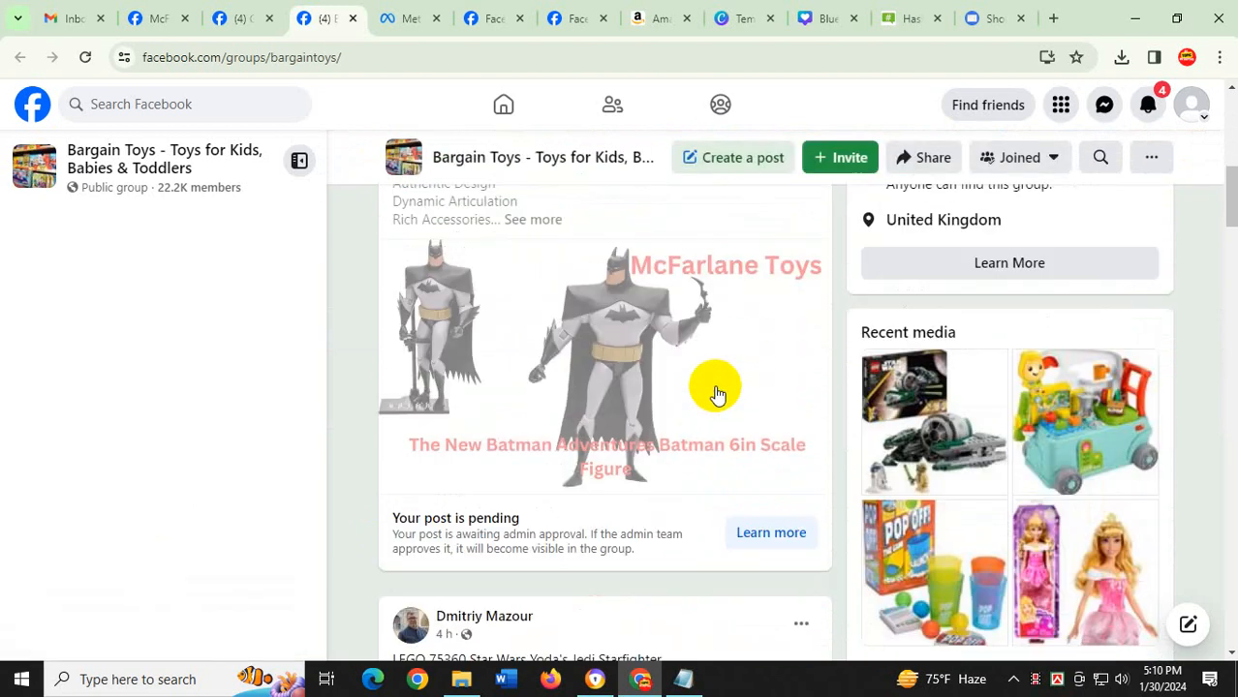
pyautogui.scroll(3, 669, 465)
pyautogui.scroll(-1, 680, 455)
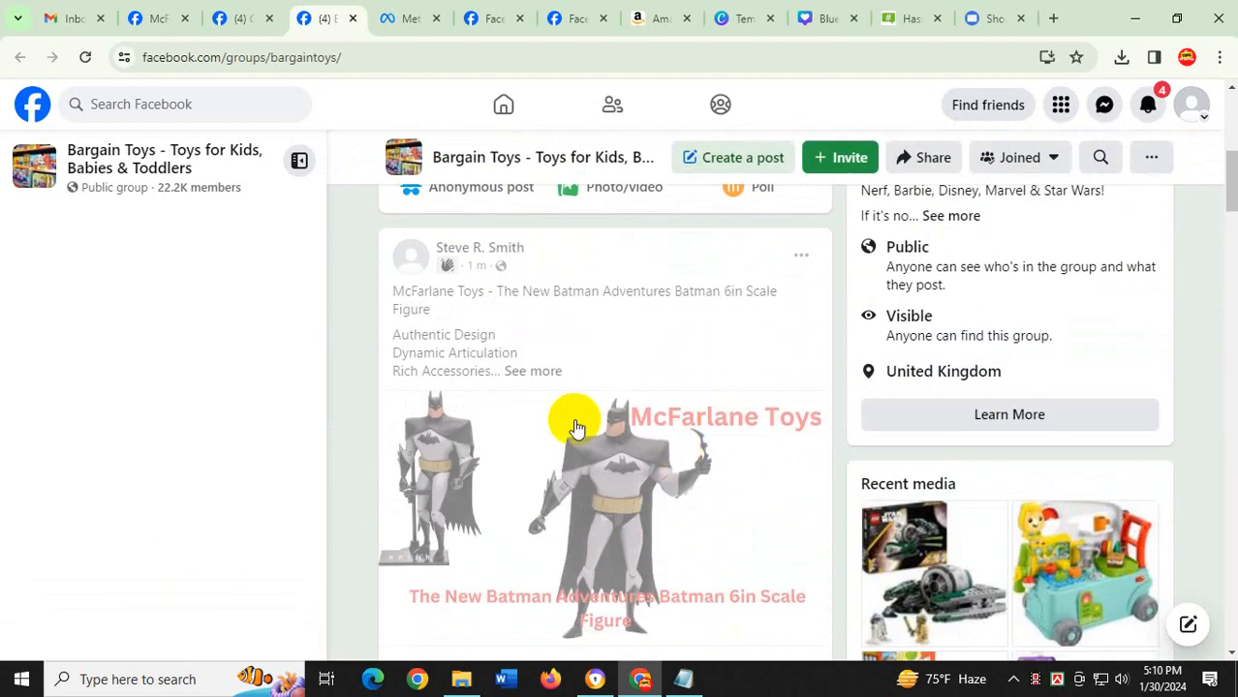
pyautogui.click(535, 373)
pyautogui.scroll(-1, 730, 414)
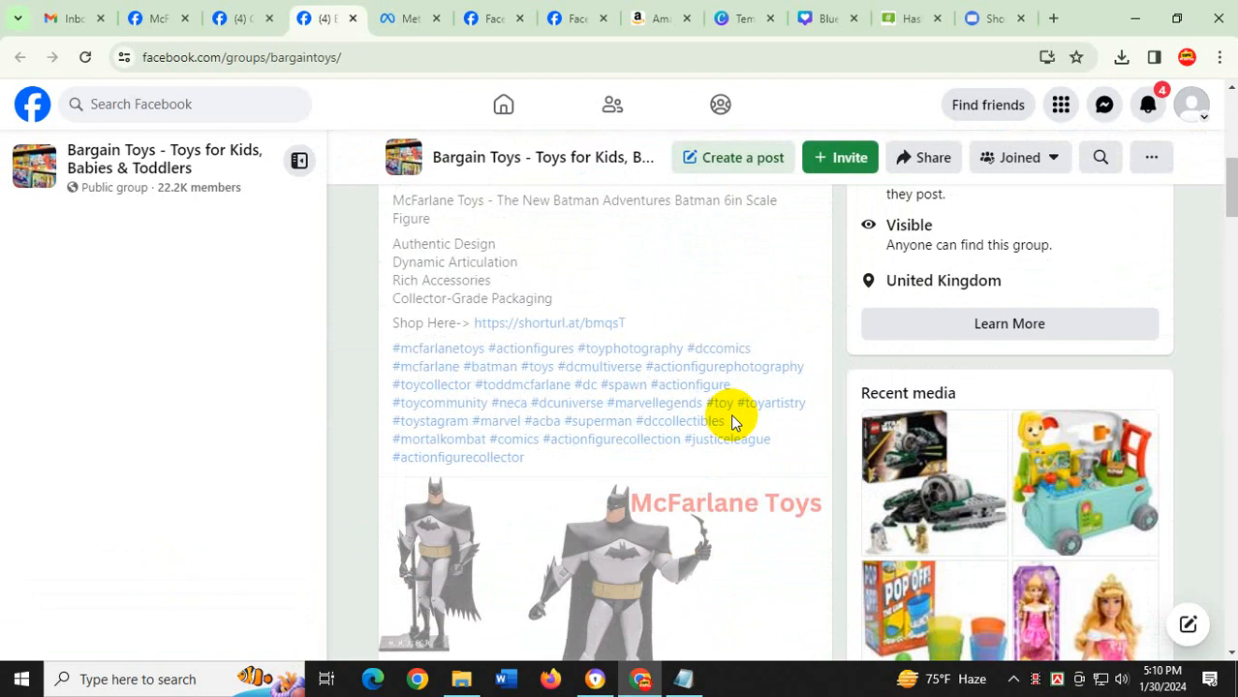
pyautogui.scroll(1, 731, 415)
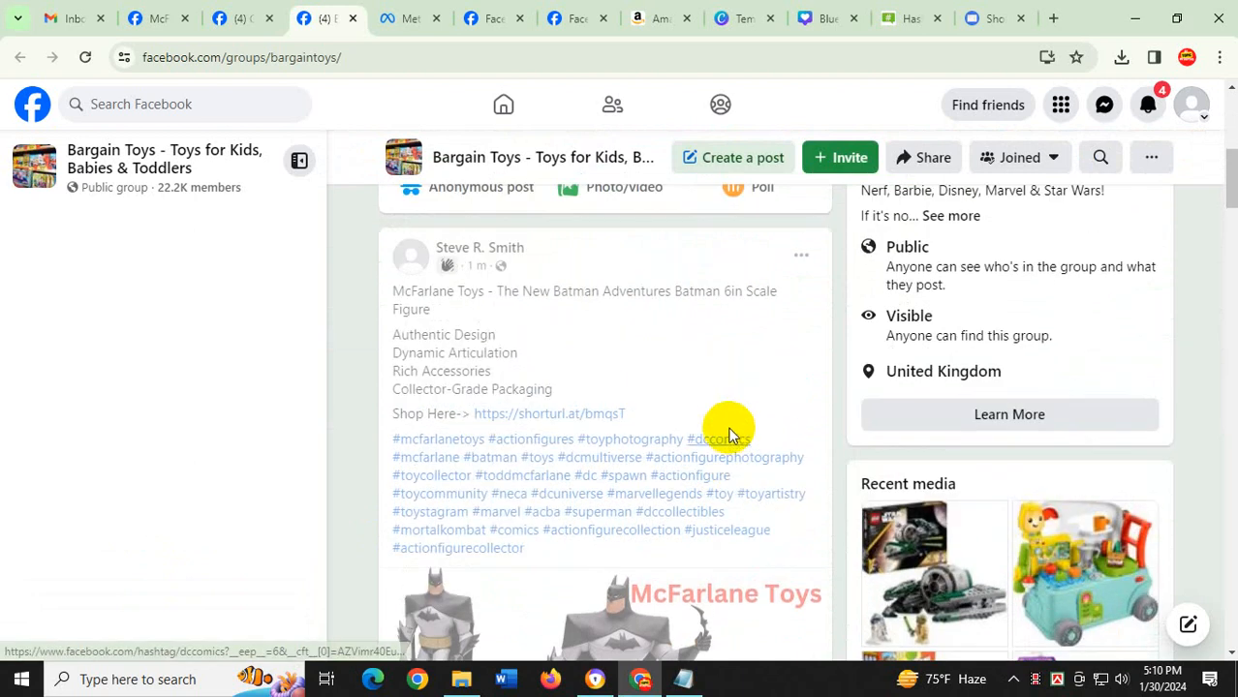
pyautogui.scroll(-1, 727, 417)
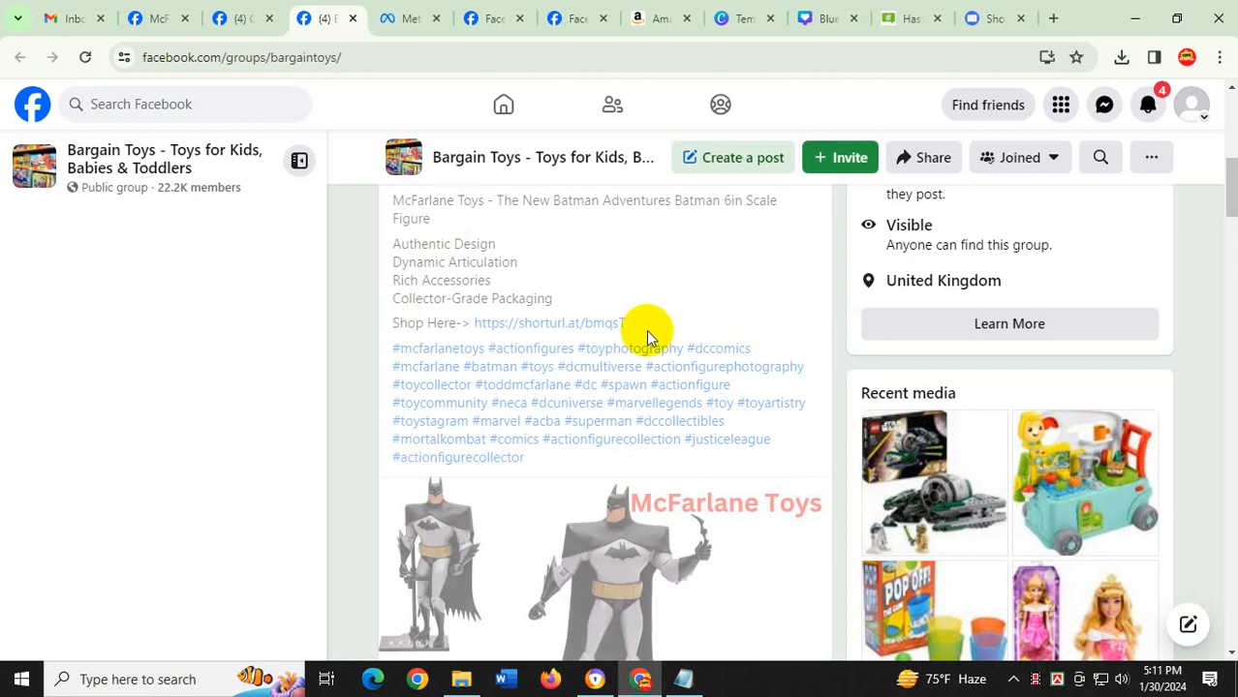
# Switch to the Fb page notes in Google Docs, then view the spreadsheet report screenshot in the Drive FB folder
pyautogui.click(592, 690)
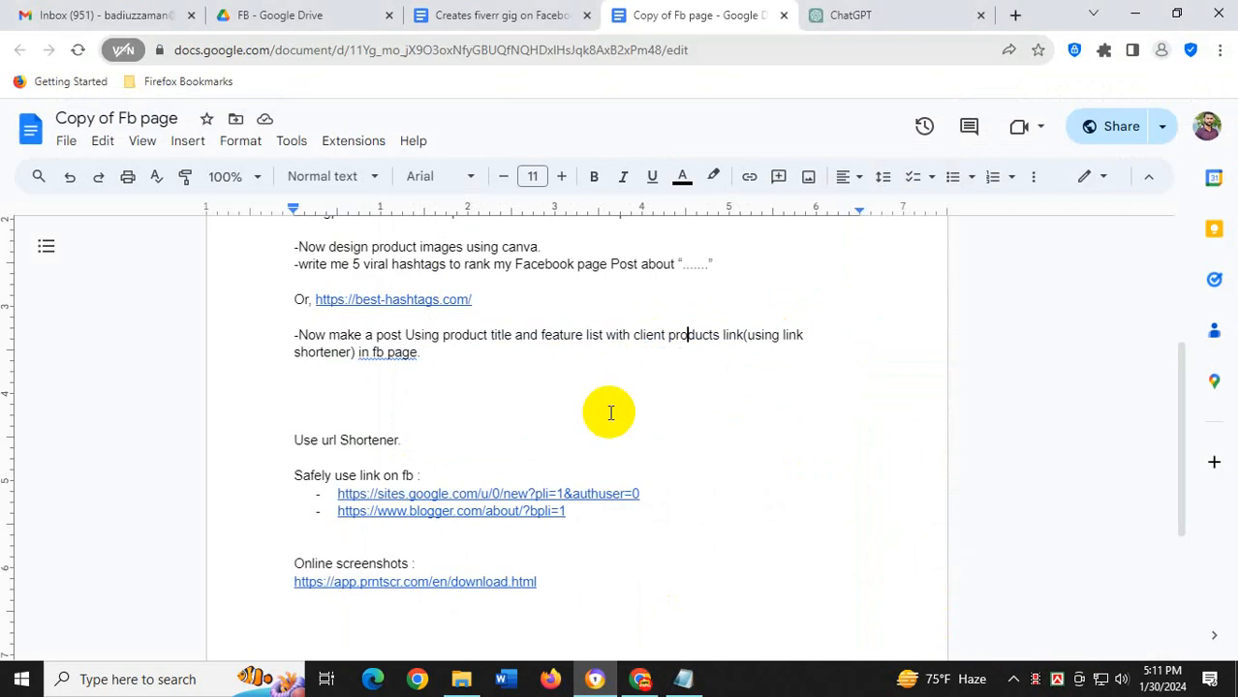
pyautogui.scroll(-1, 610, 399)
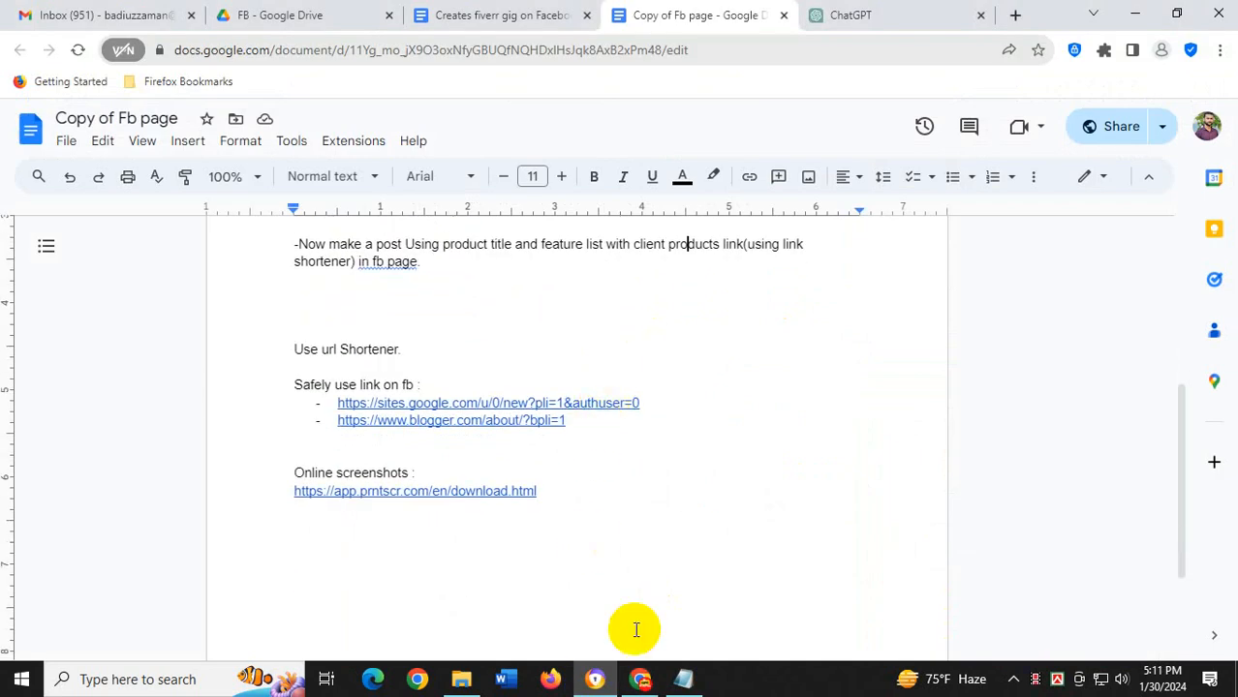
pyautogui.click(304, 11)
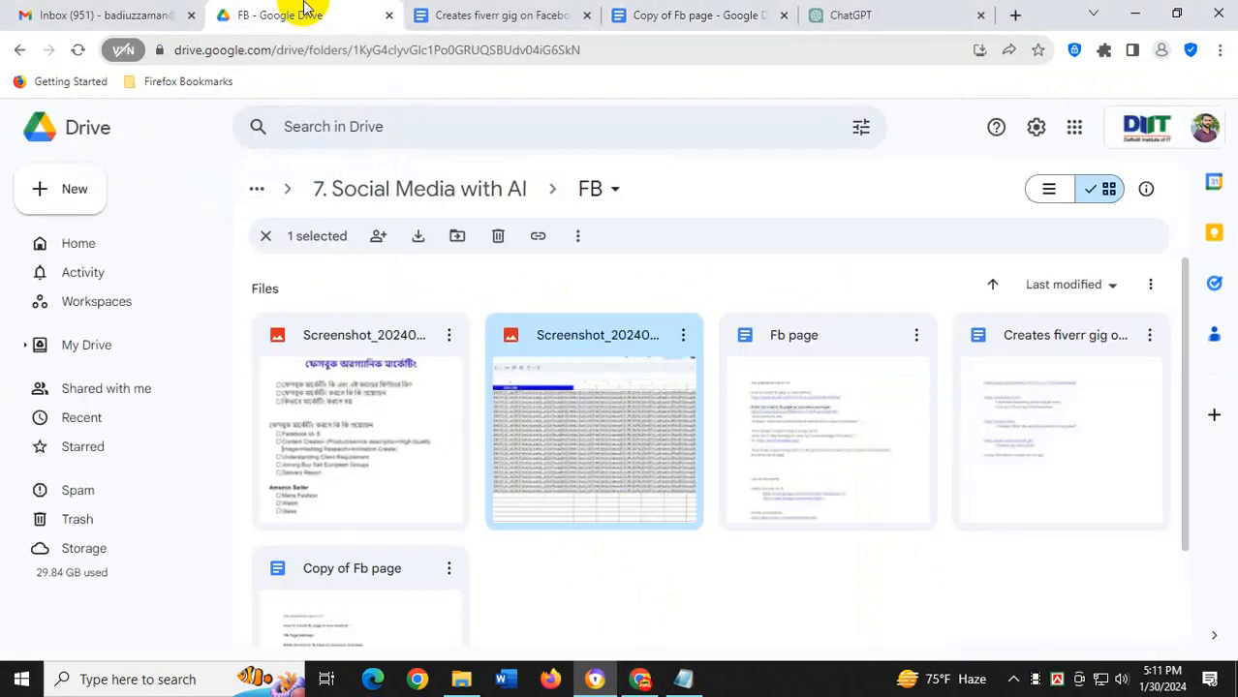
pyautogui.doubleClick(616, 434)
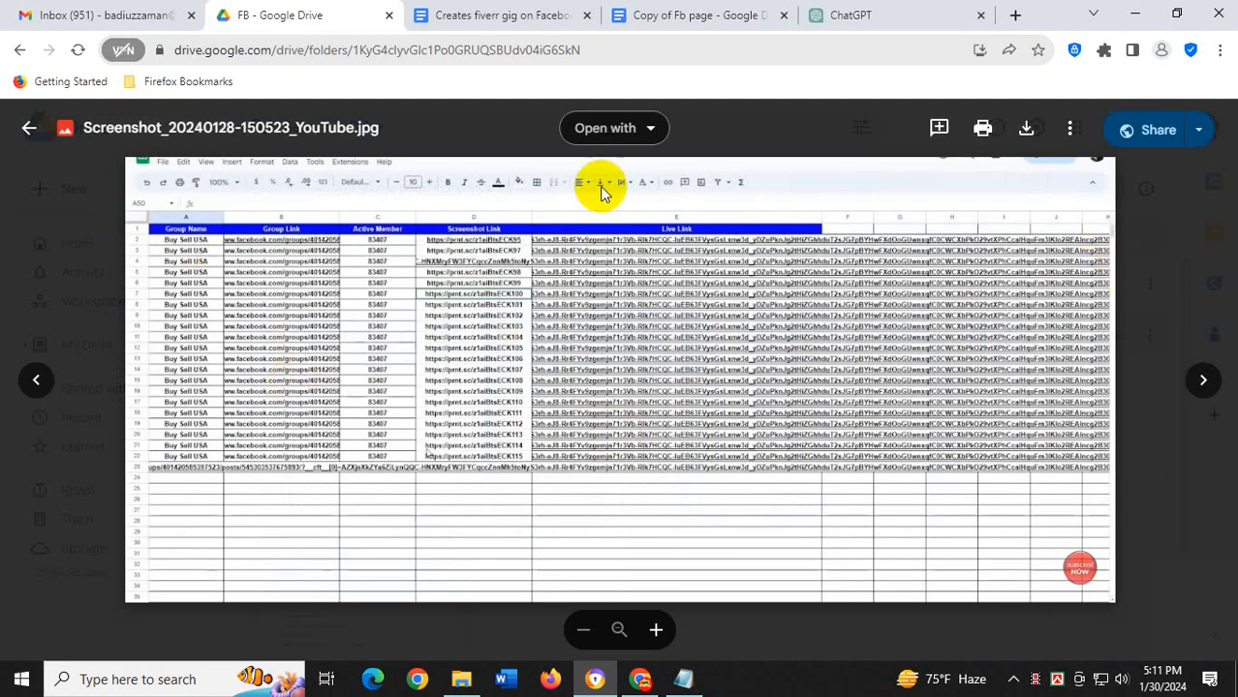
# Create a new blank Google Sheets spreadsheet from the Gmail inbox's Google apps
pyautogui.click(97, 18)
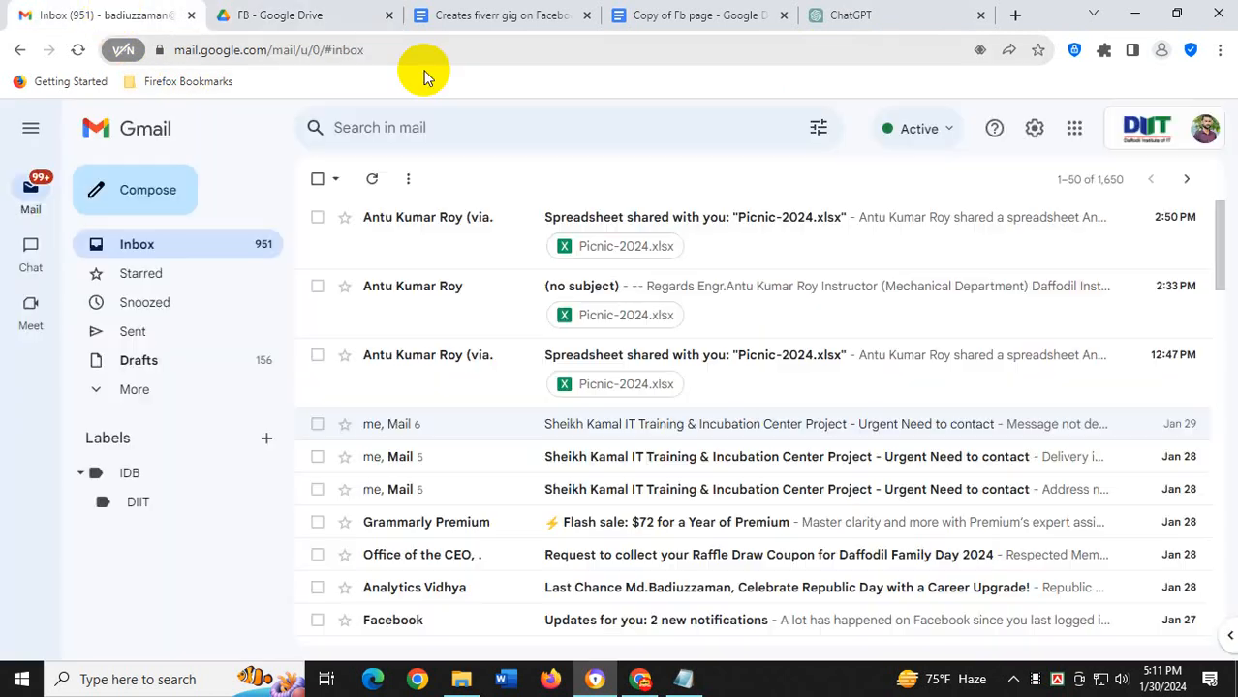
pyautogui.click(1075, 130)
pyautogui.click(1012, 354)
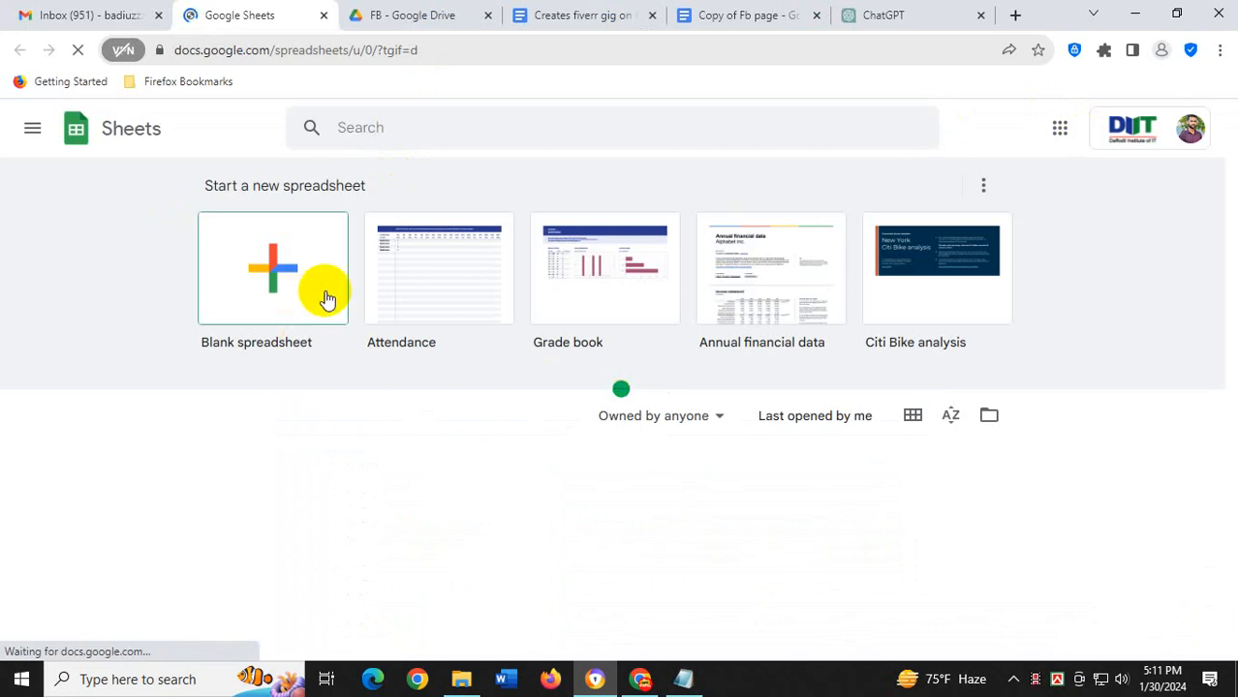
pyautogui.click(263, 249)
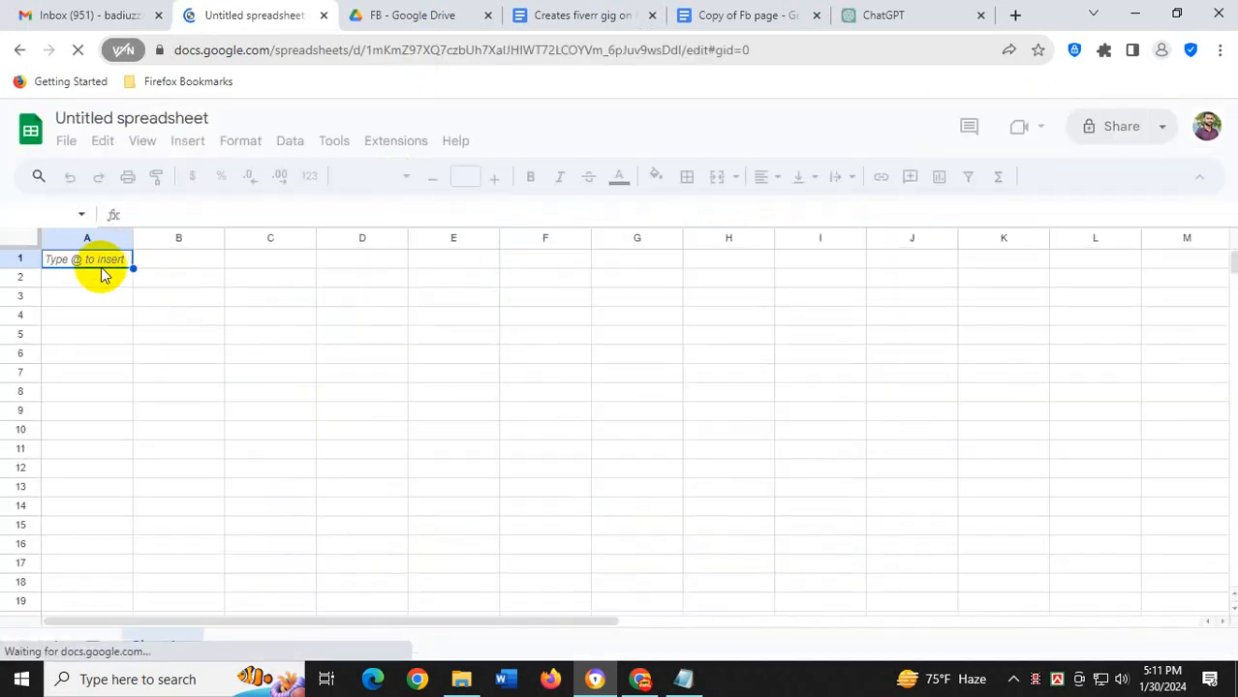
# Enter the headers "Group Name" in A1 and "Group Link" in B1, following the report screenshot in Drive
pyautogui.doubleClick(100, 259)
pyautogui.click(390, 8)
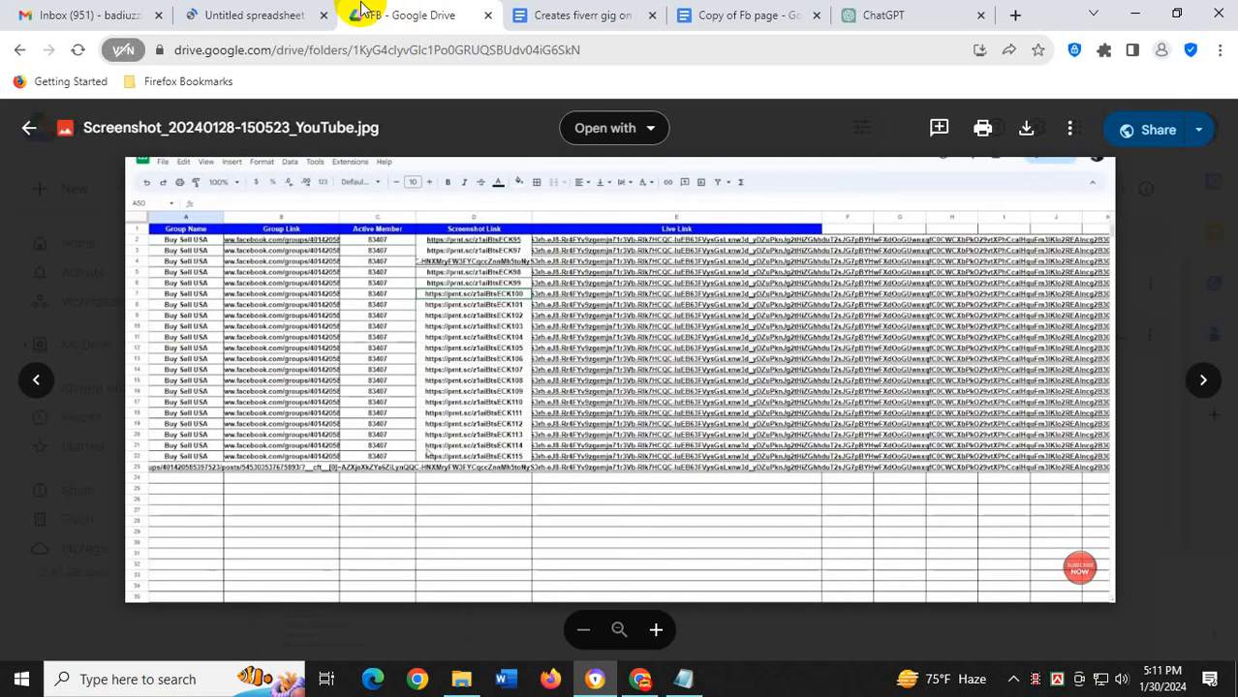
pyautogui.click(259, 14)
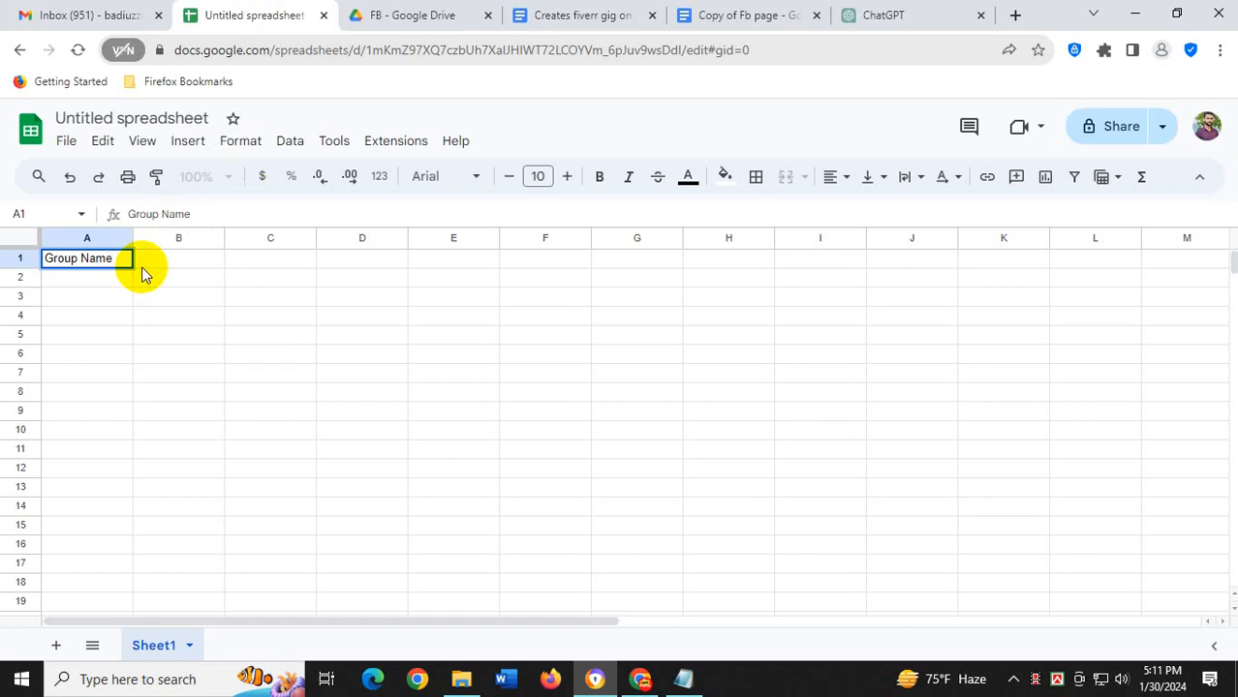
pyautogui.write('Group Name')
pyautogui.press('Tab')
pyautogui.click(353, 15)
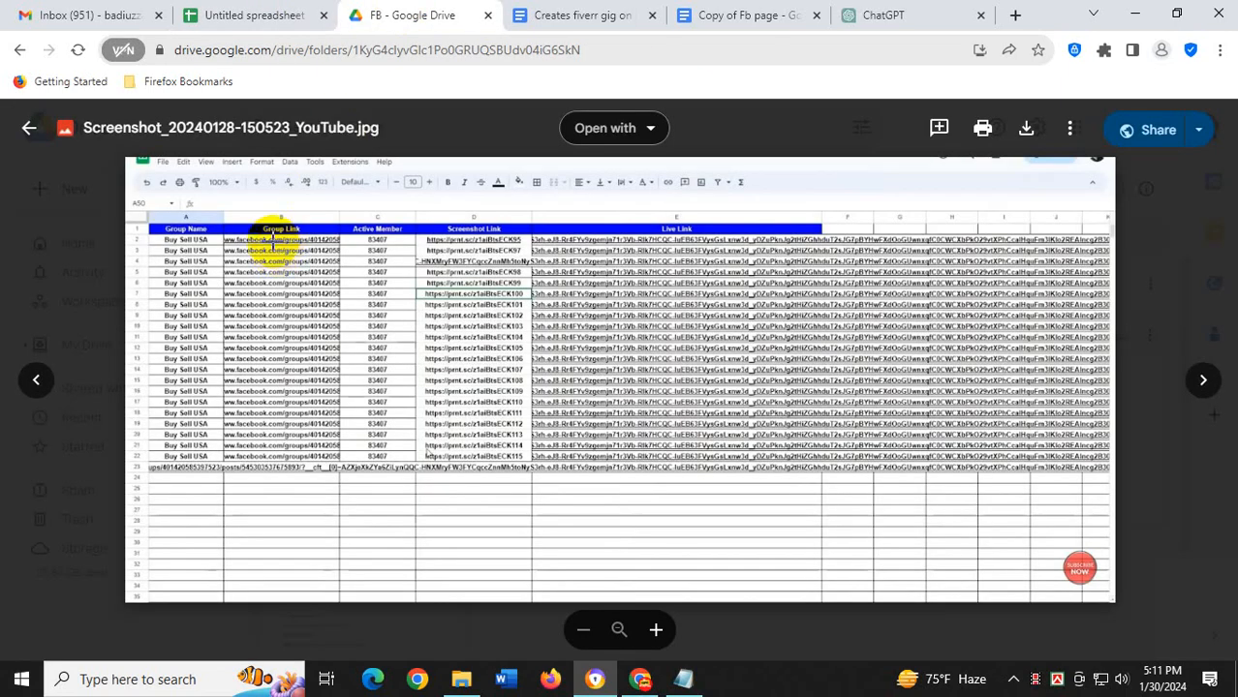
pyautogui.click(257, 14)
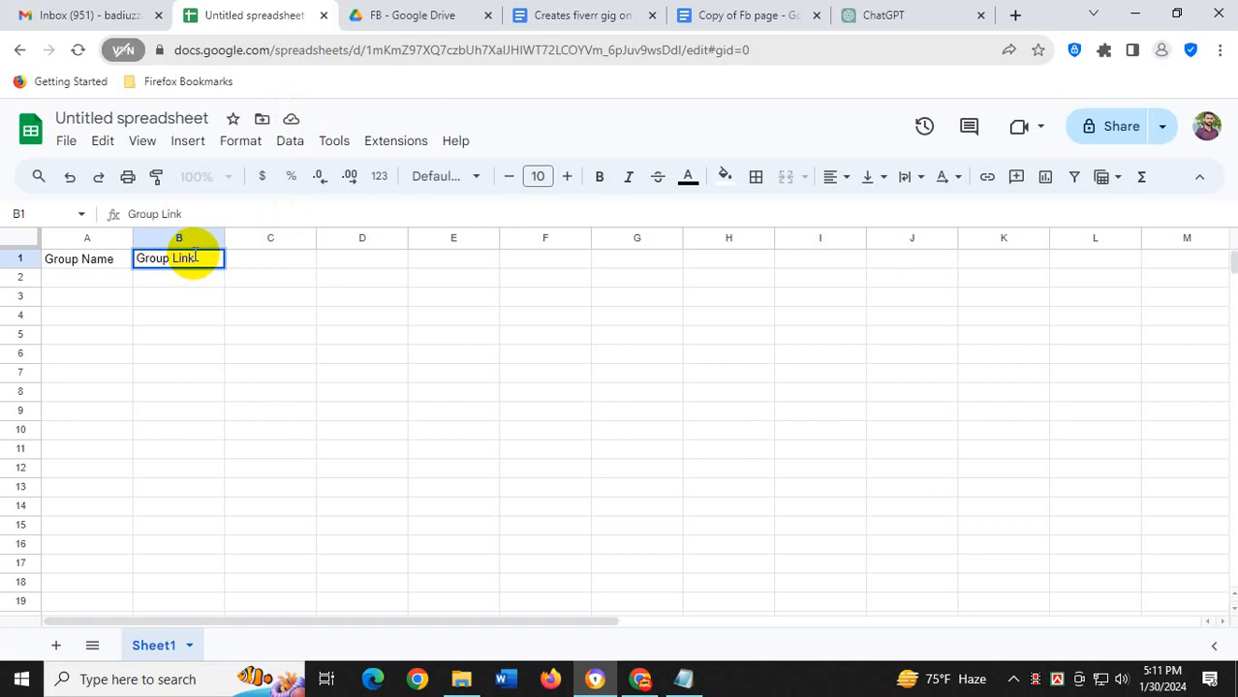
# Close the Gmail page, check the report screenshot's third column, and enter the header "Active Members" in C1
pyautogui.click(135, 13)
pyautogui.click(372, 15)
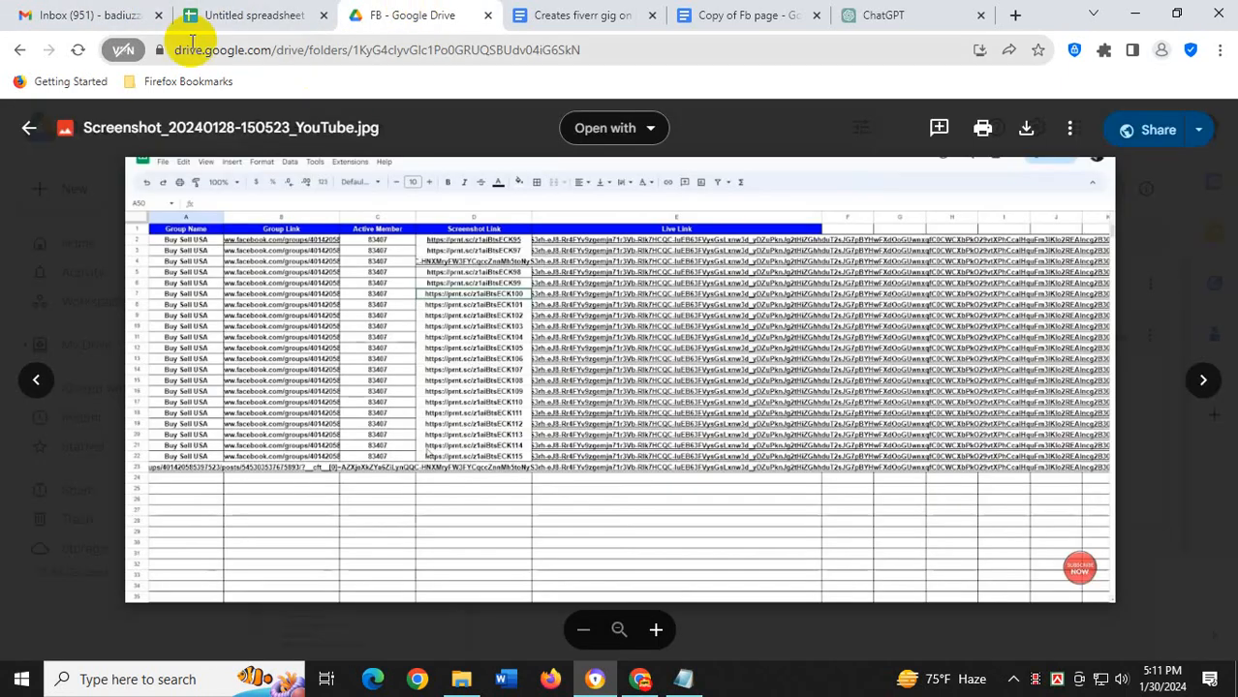
pyautogui.click(158, 15)
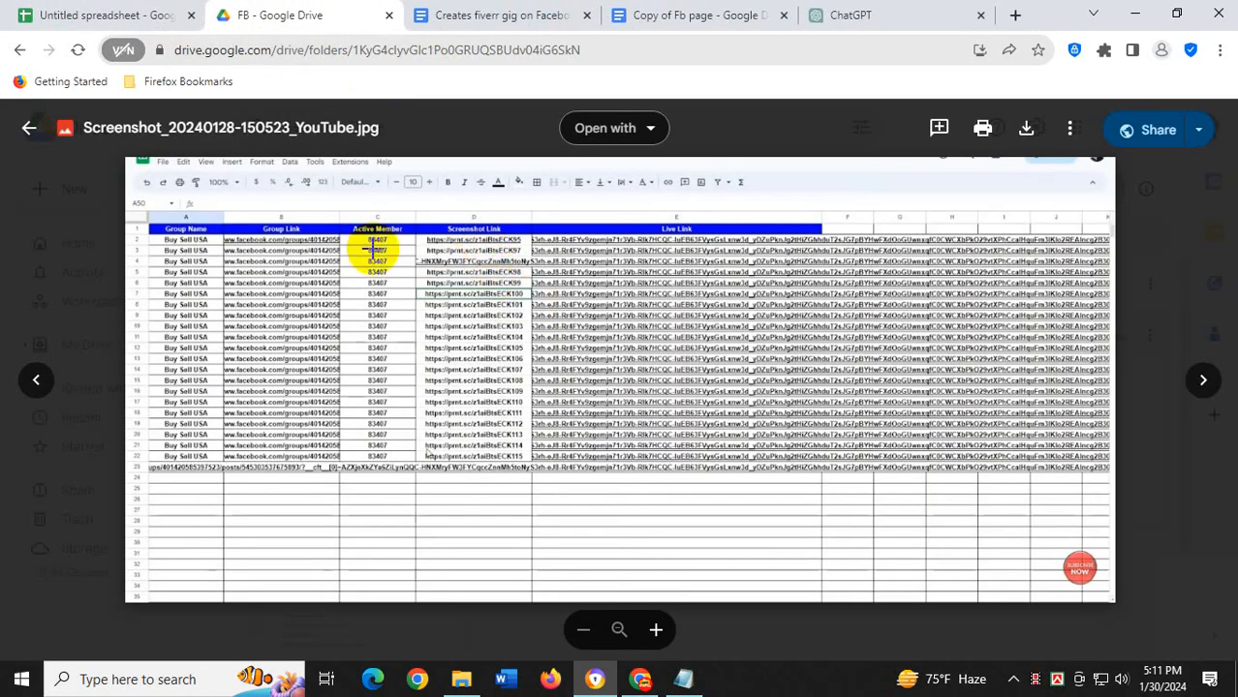
pyautogui.click(170, 14)
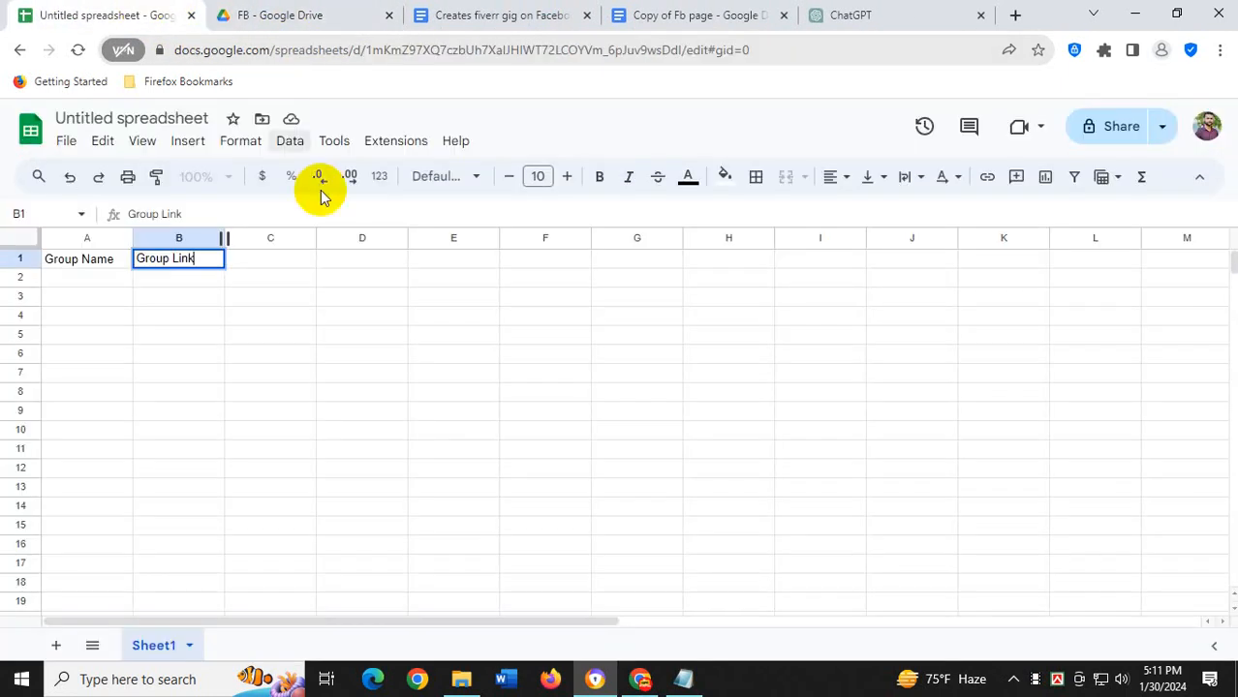
pyautogui.doubleClick(270, 259)
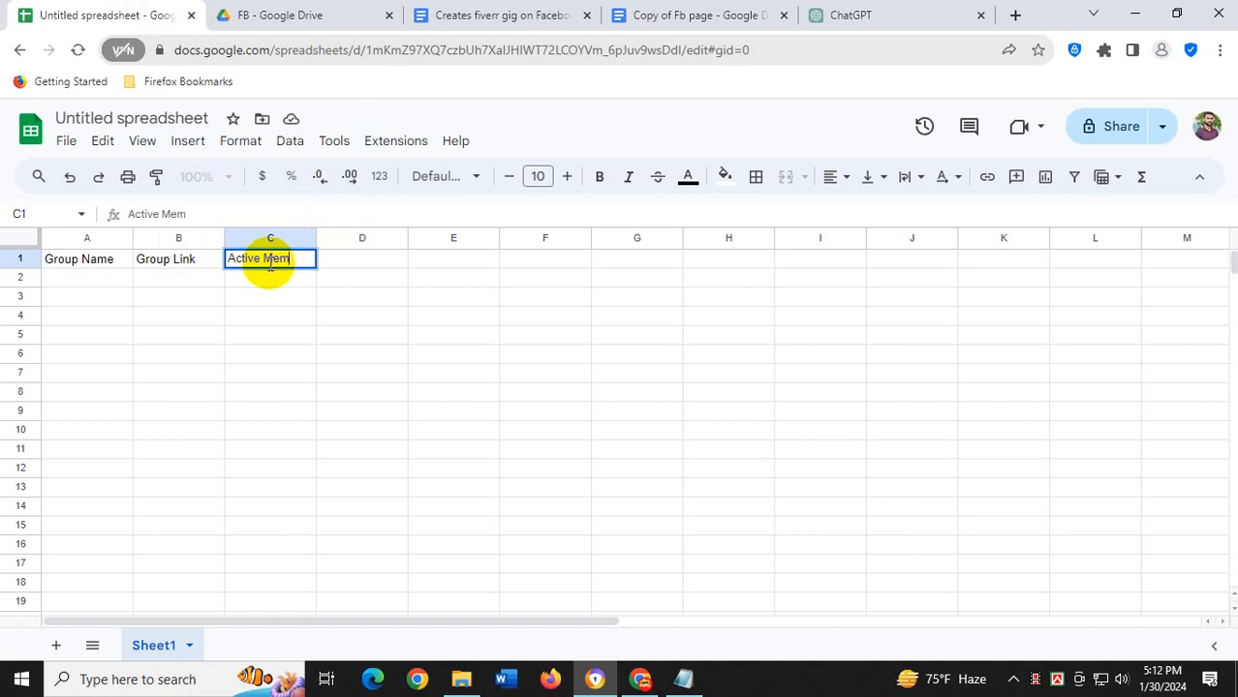
pyautogui.press('Tab')
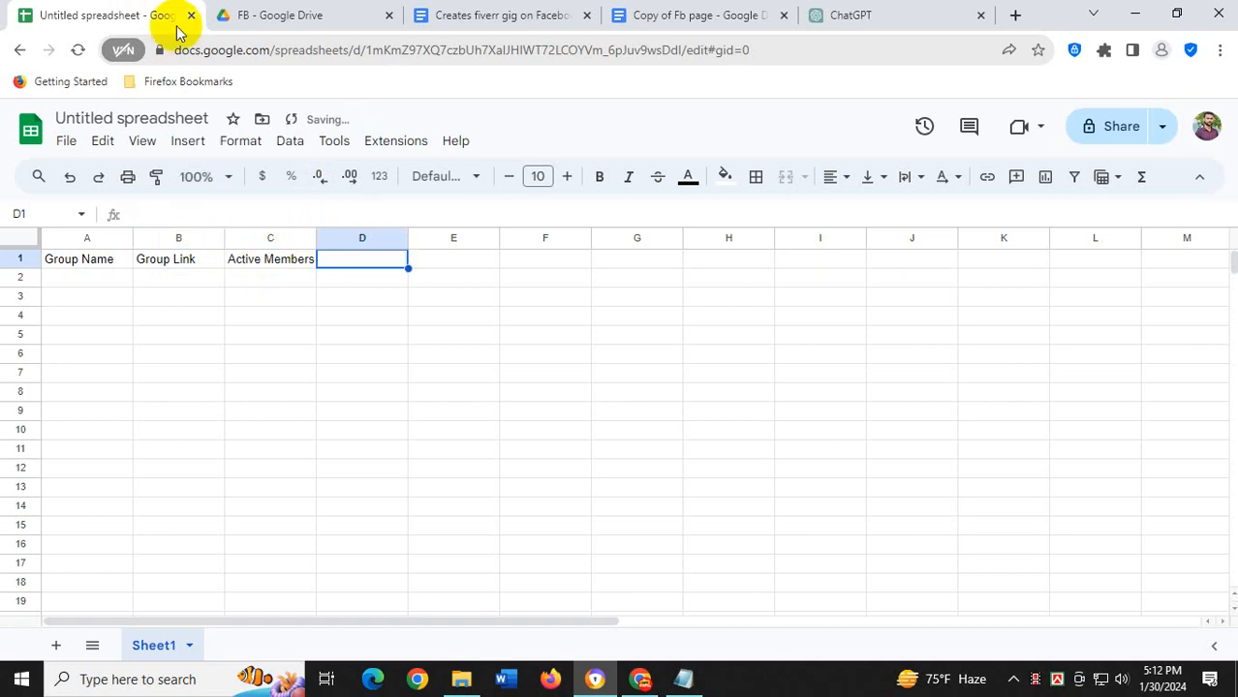
# Enter the headers "Sceenshot Link" in D1 and "Live Link" in E1, following the report screenshot
pyautogui.click(320, 15)
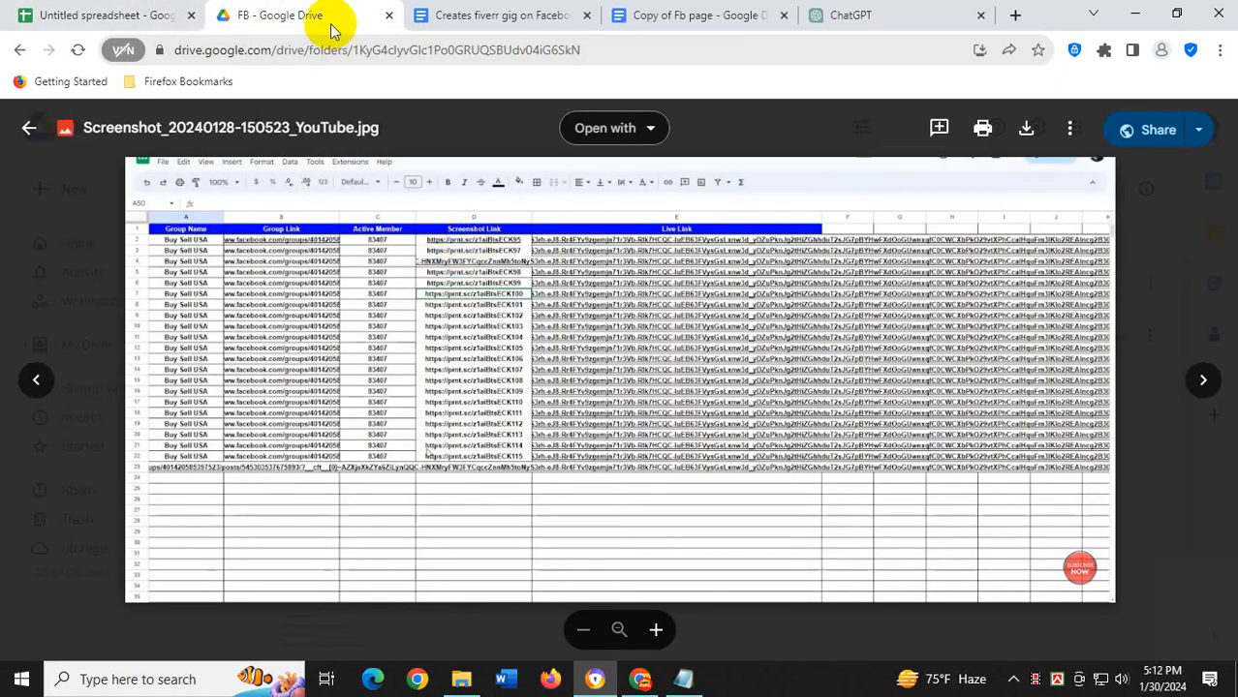
pyautogui.click(106, 16)
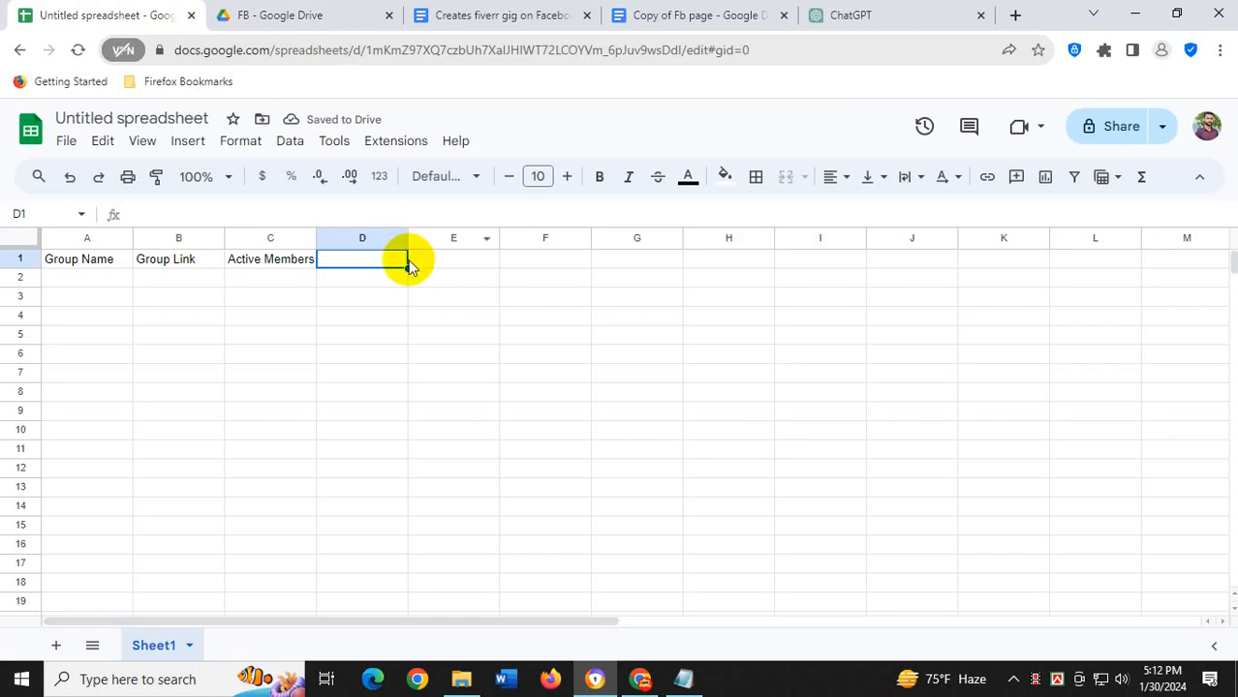
pyautogui.doubleClick(367, 258)
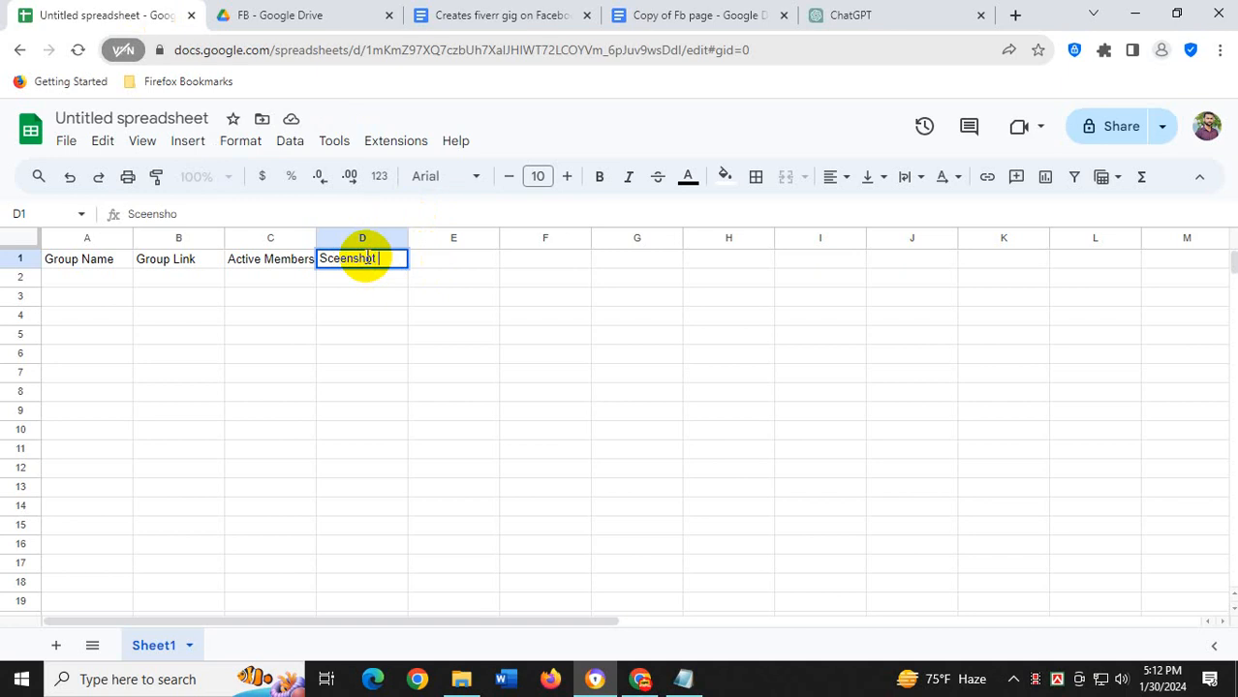
pyautogui.press('Tab')
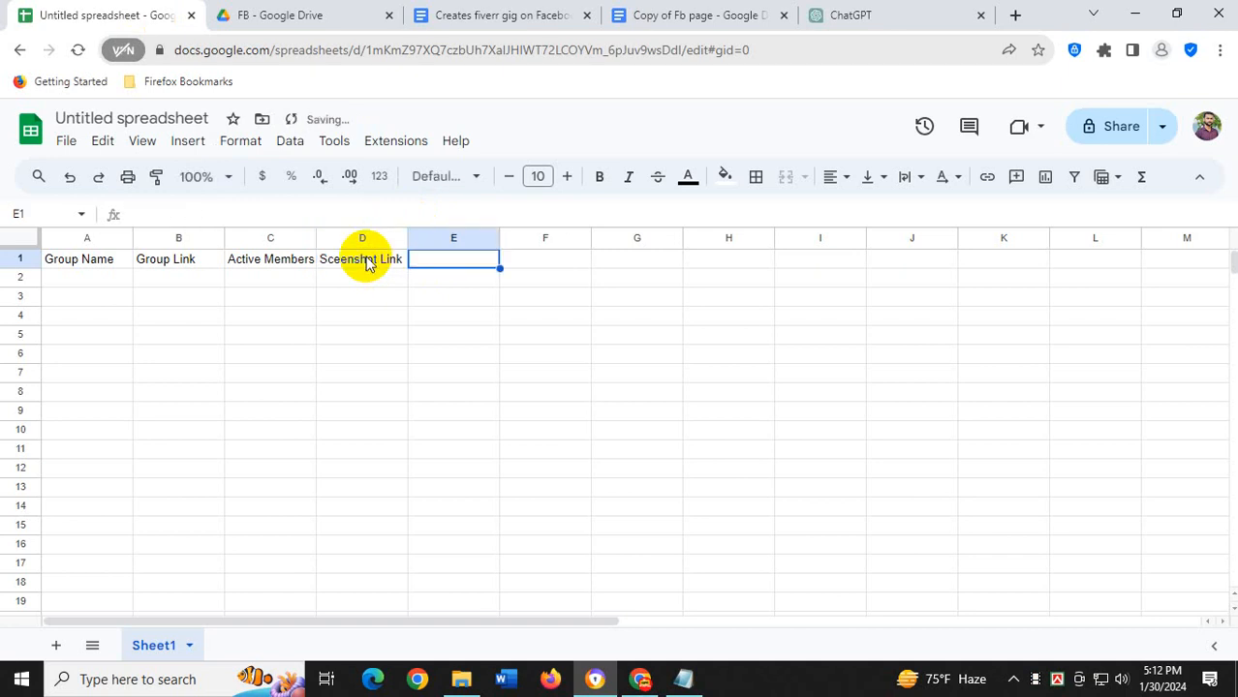
pyautogui.click(283, 15)
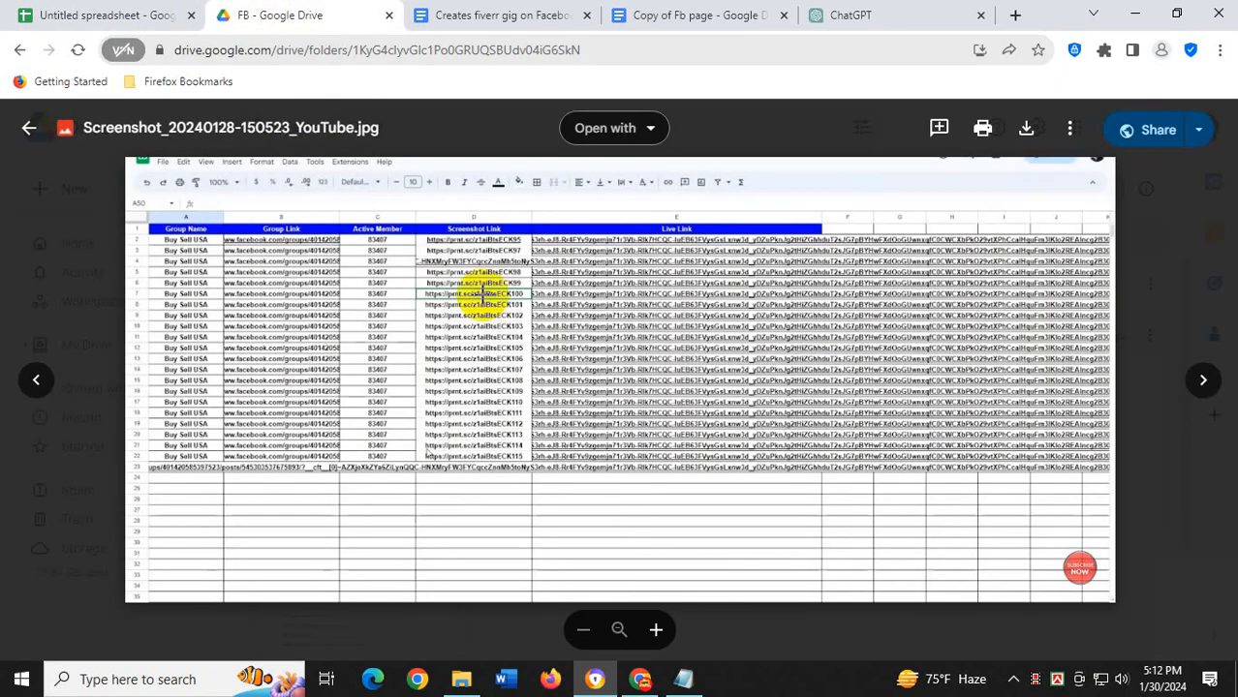
pyautogui.click(100, 14)
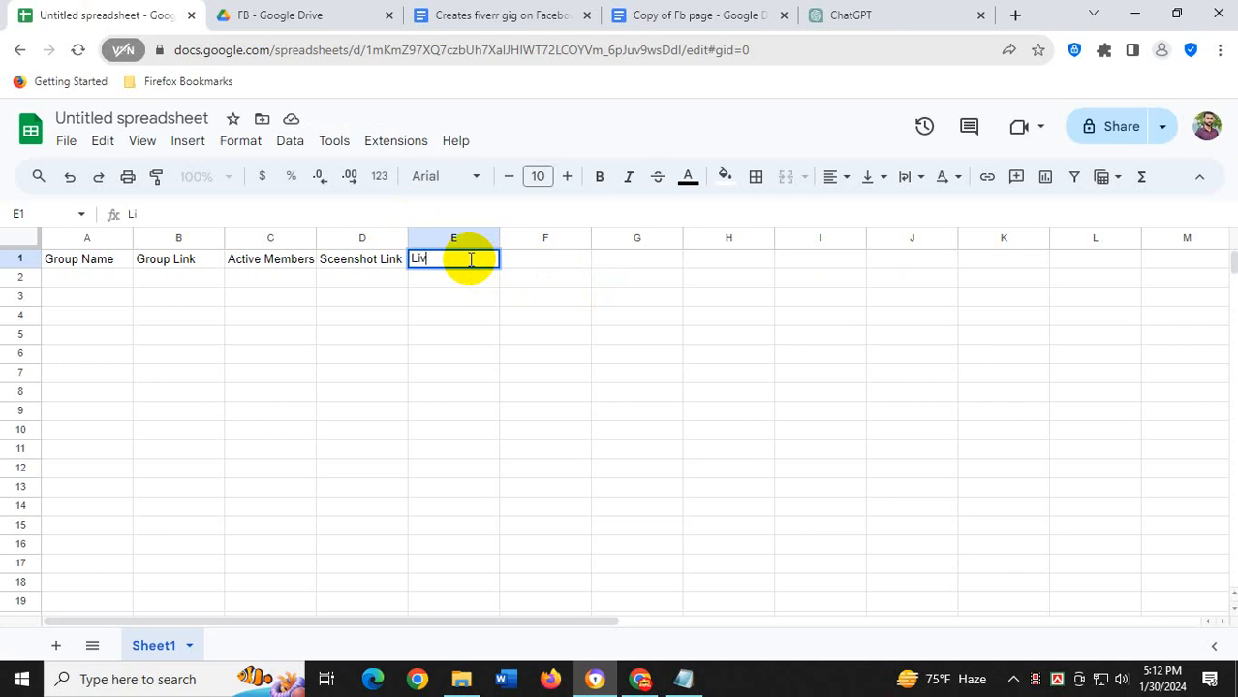
pyautogui.press('Return')
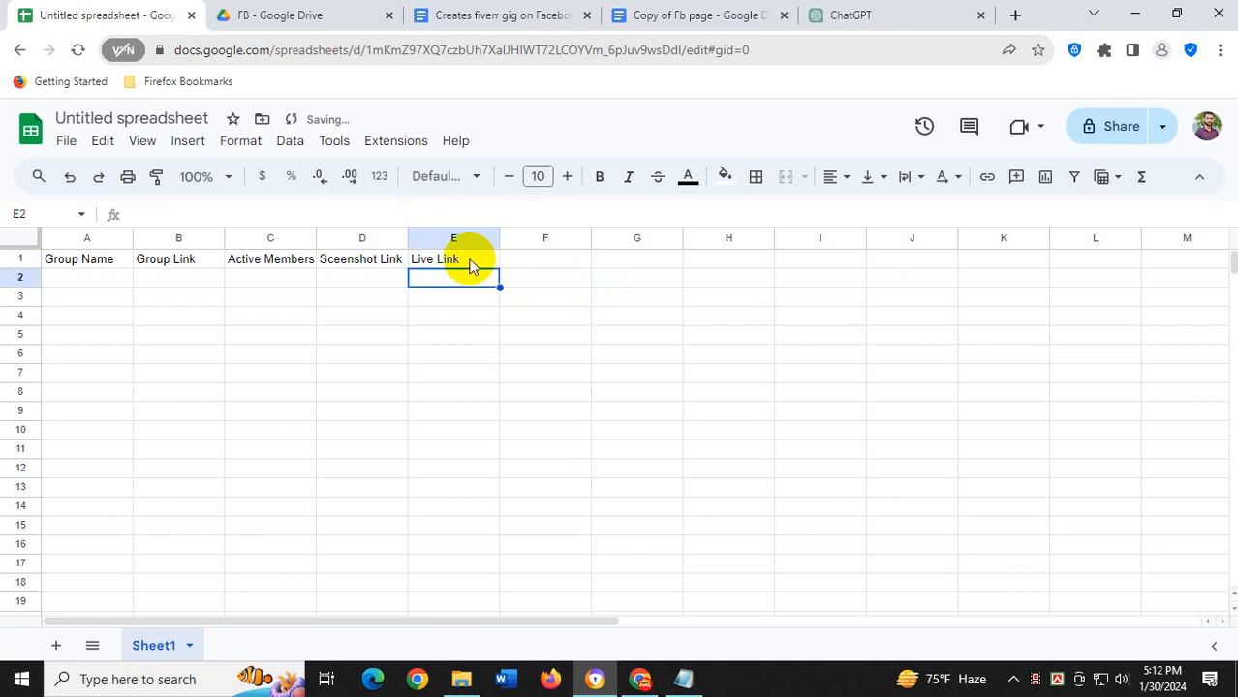
# Copy the group name "Bargain Toys - Toys for Kids, Babies & Toddlers" from its Facebook page into A2
pyautogui.click(75, 280)
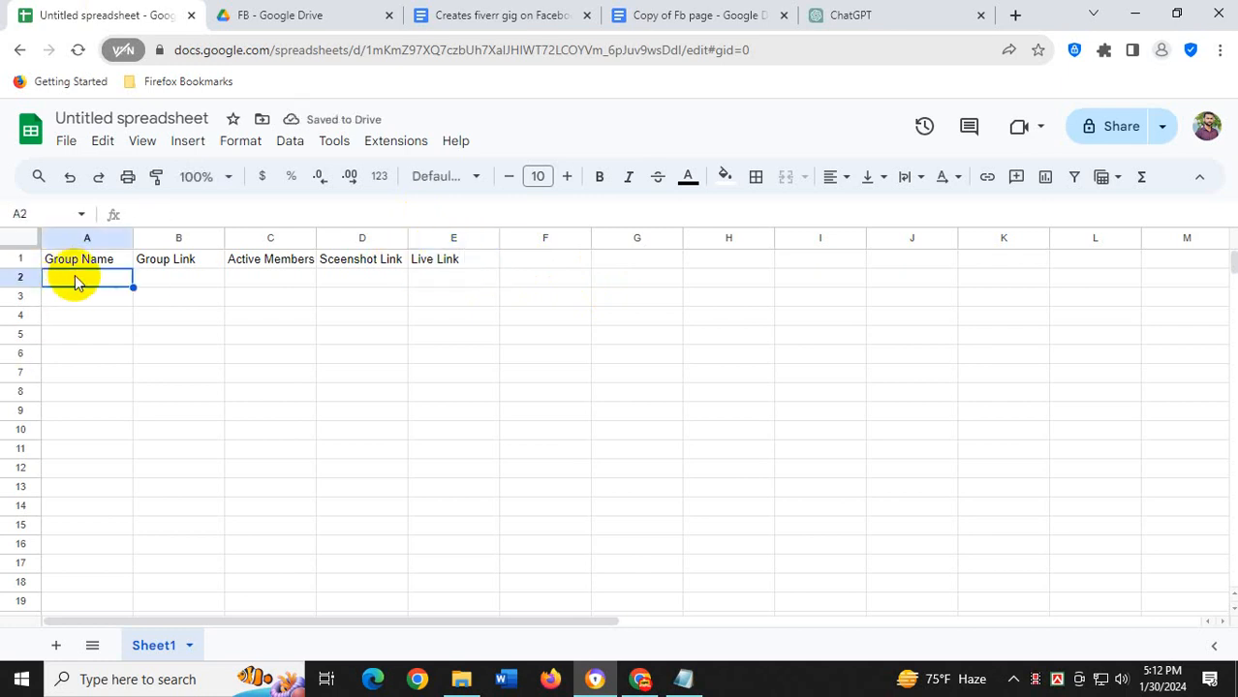
pyautogui.doubleClick(82, 284)
pyautogui.click(639, 680)
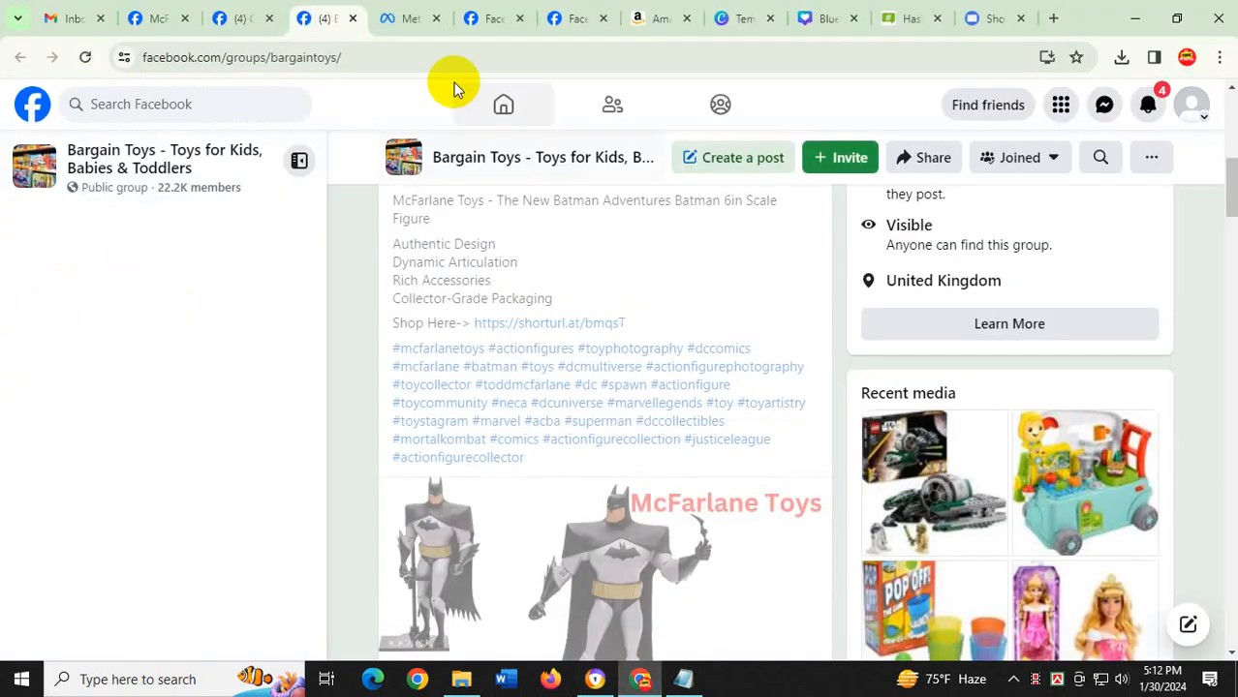
pyautogui.scroll(10, 414, 249)
pyautogui.moveTo(511, 528); pyautogui.dragTo(381, 487)
pyautogui.hotkey('ctrl', 'c')
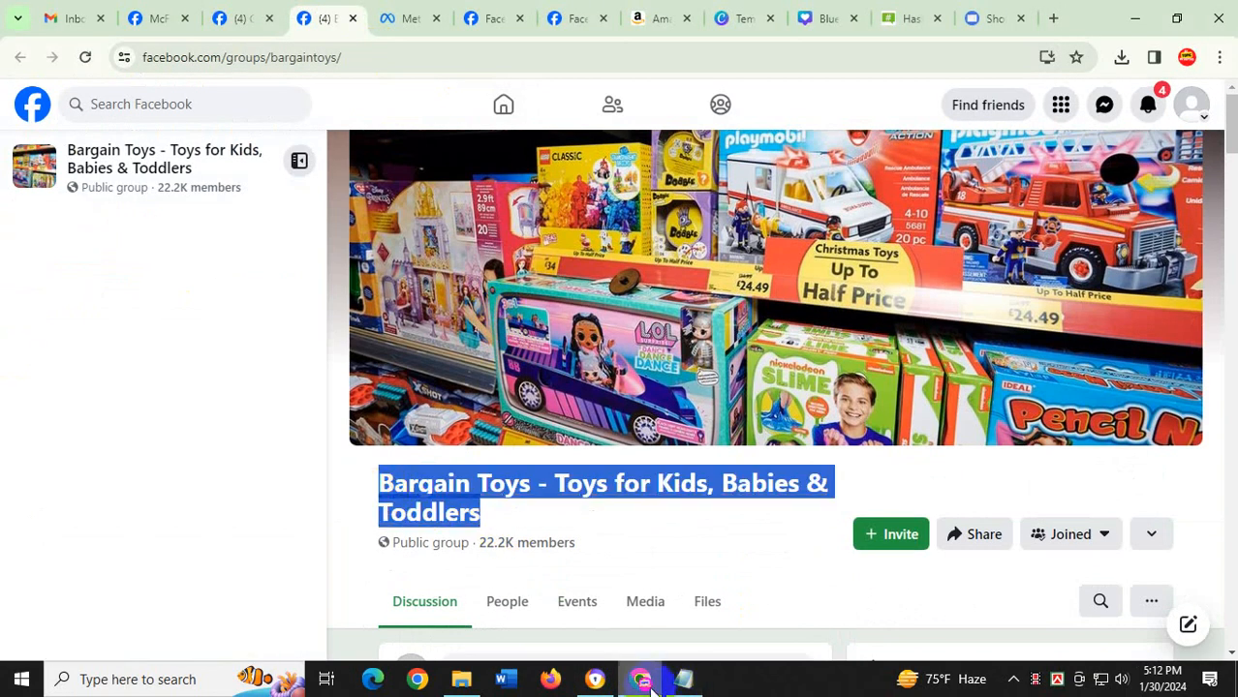
pyautogui.click(594, 679)
pyautogui.hotkey('ctrl', 'v')
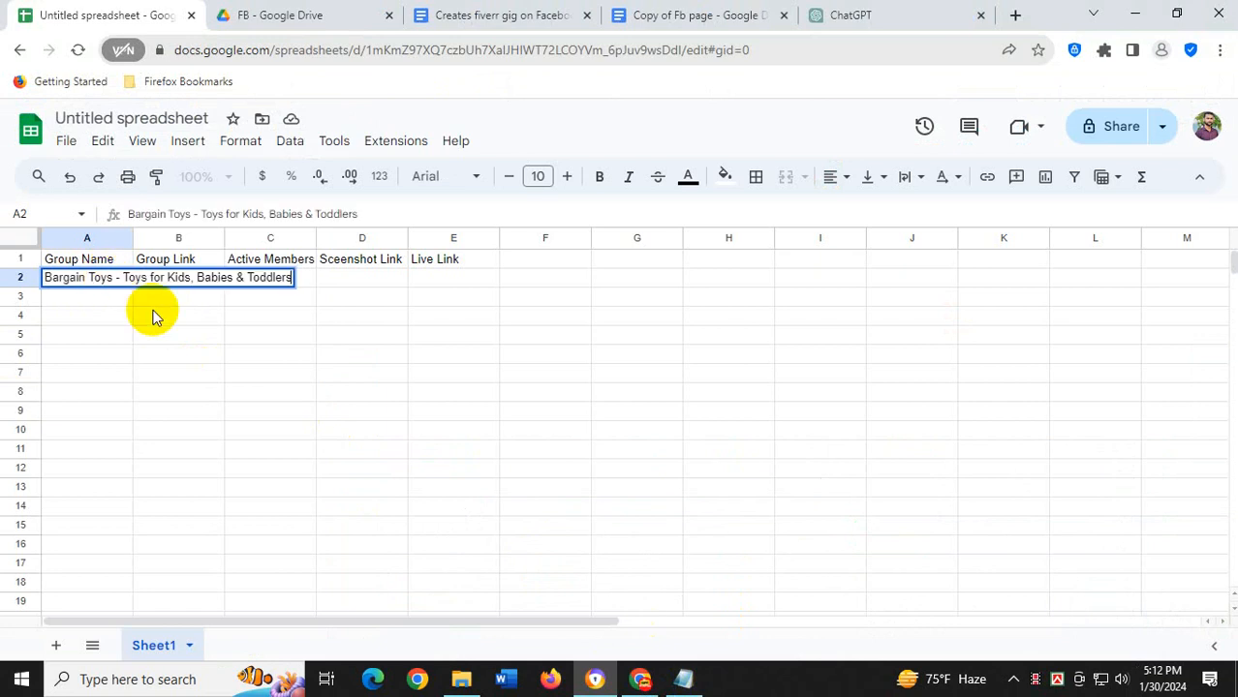
pyautogui.click(152, 331)
# Copy the Bargain Toys group's web address from Facebook into B2 under Group Link
pyautogui.doubleClick(171, 278)
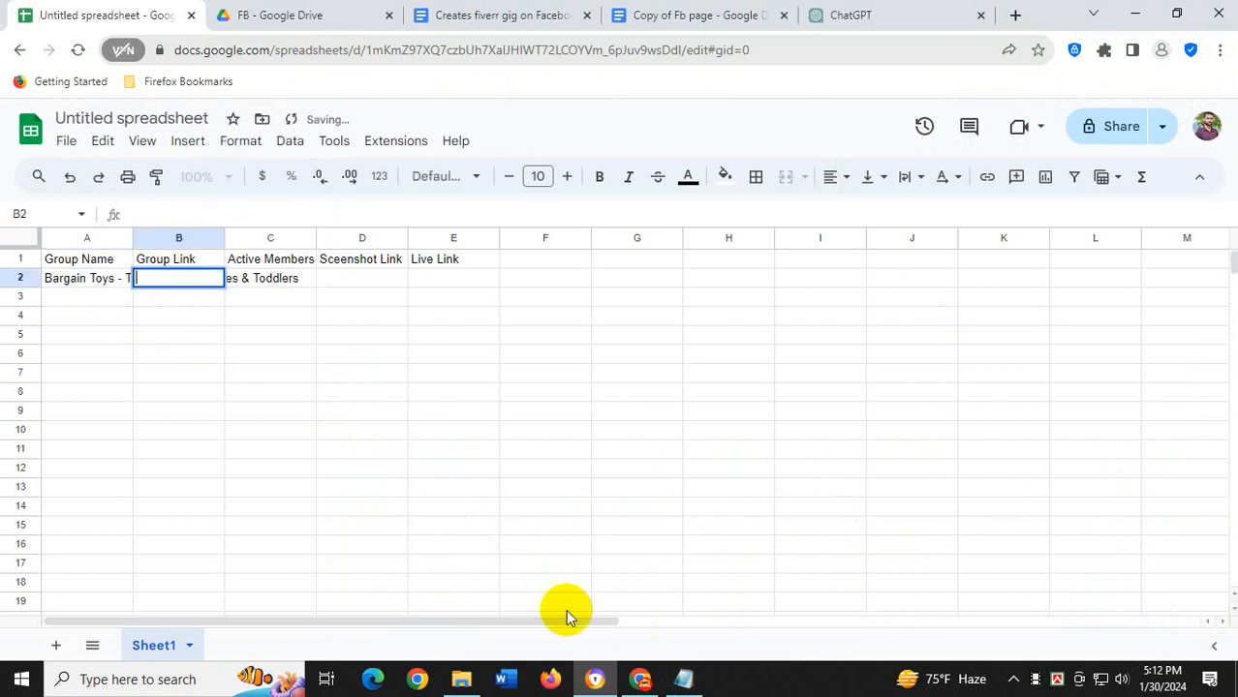
pyautogui.click(639, 679)
pyautogui.click(370, 55)
pyautogui.hotkey('ctrl', 'c')
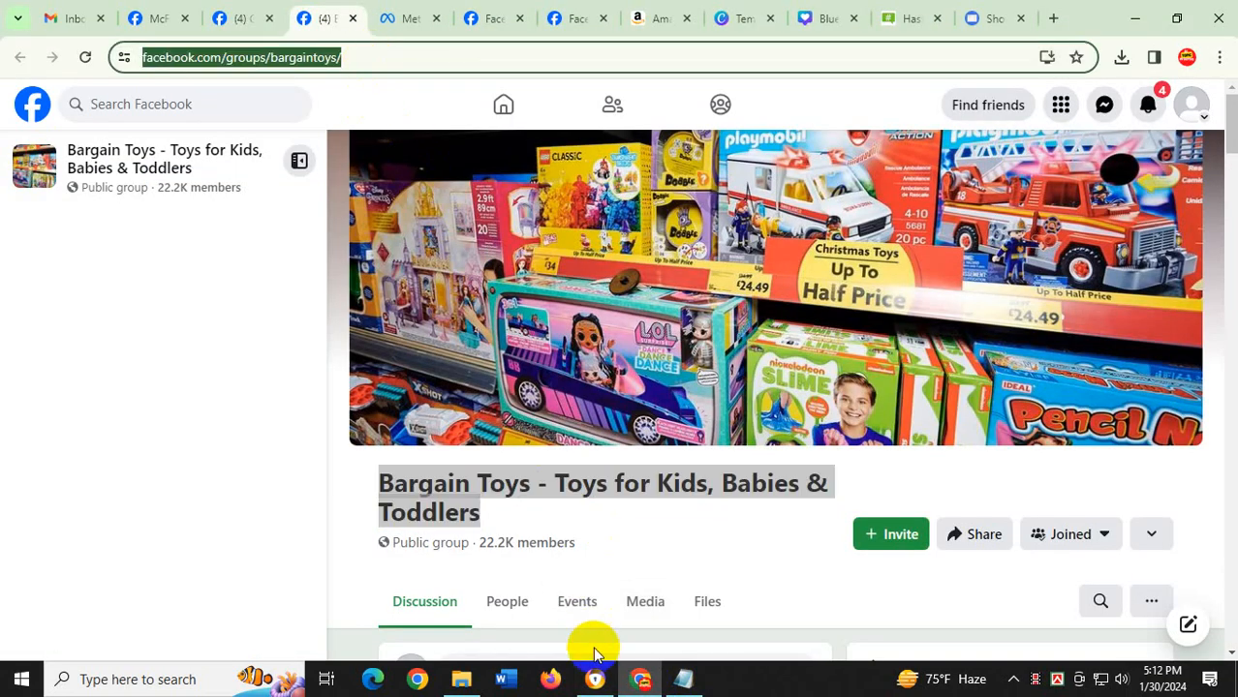
pyautogui.click(595, 679)
pyautogui.hotkey('ctrl', 'v')
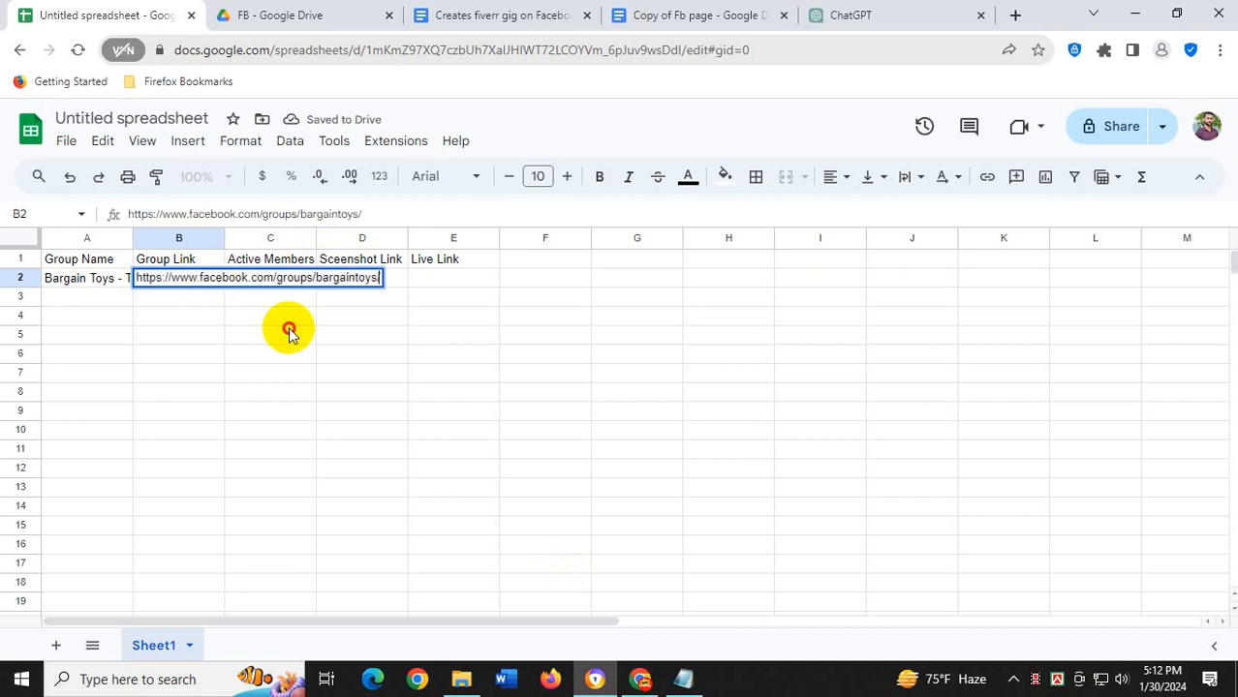
pyautogui.click(288, 334)
# Check the group's member count on Facebook and enter 22.2K in C2 under Active Members
pyautogui.click(639, 679)
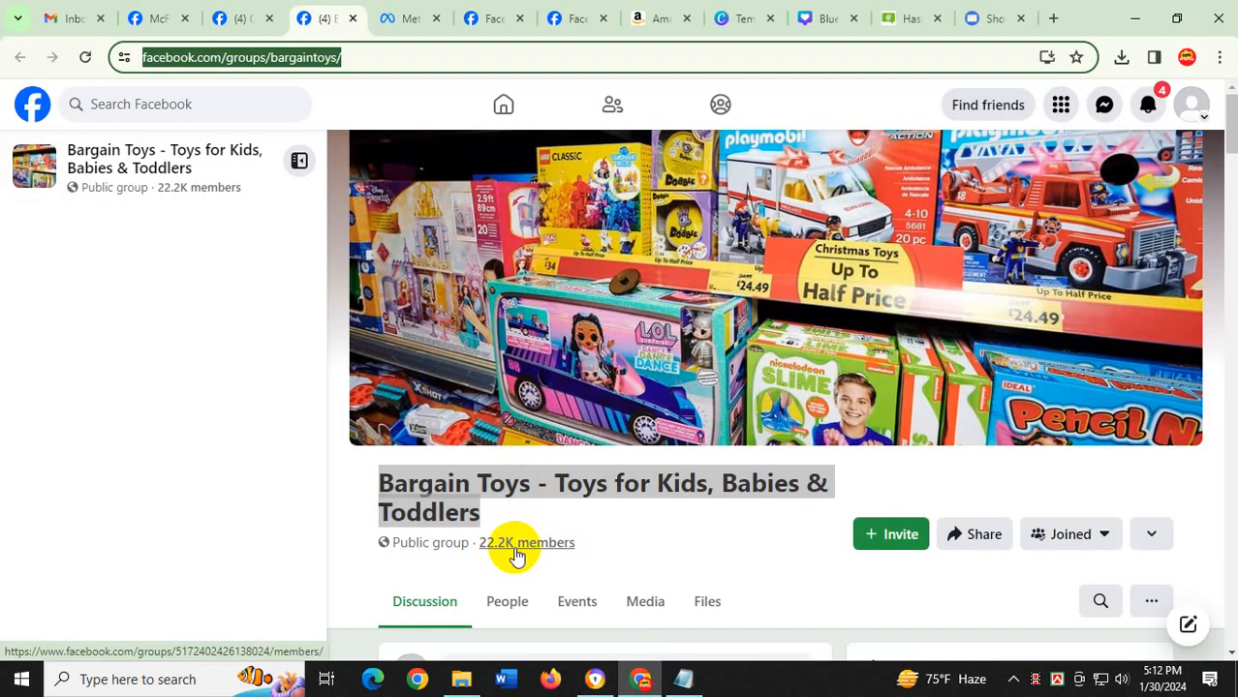
pyautogui.click(595, 679)
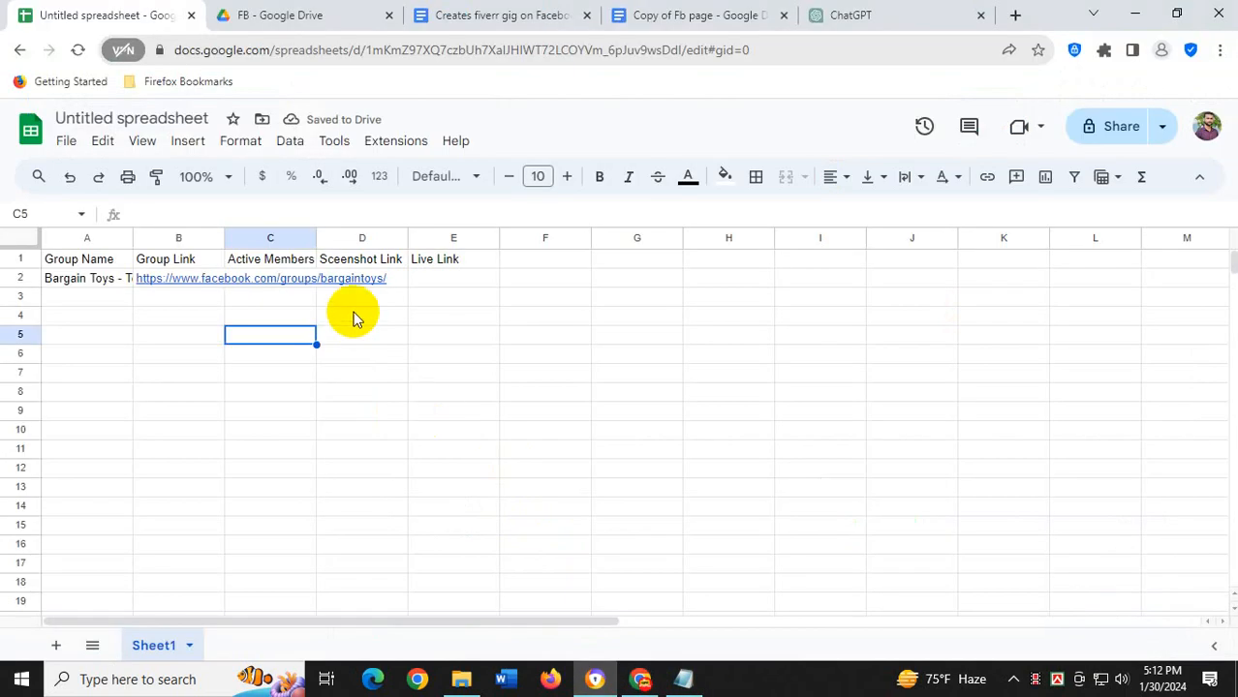
pyautogui.click(290, 279)
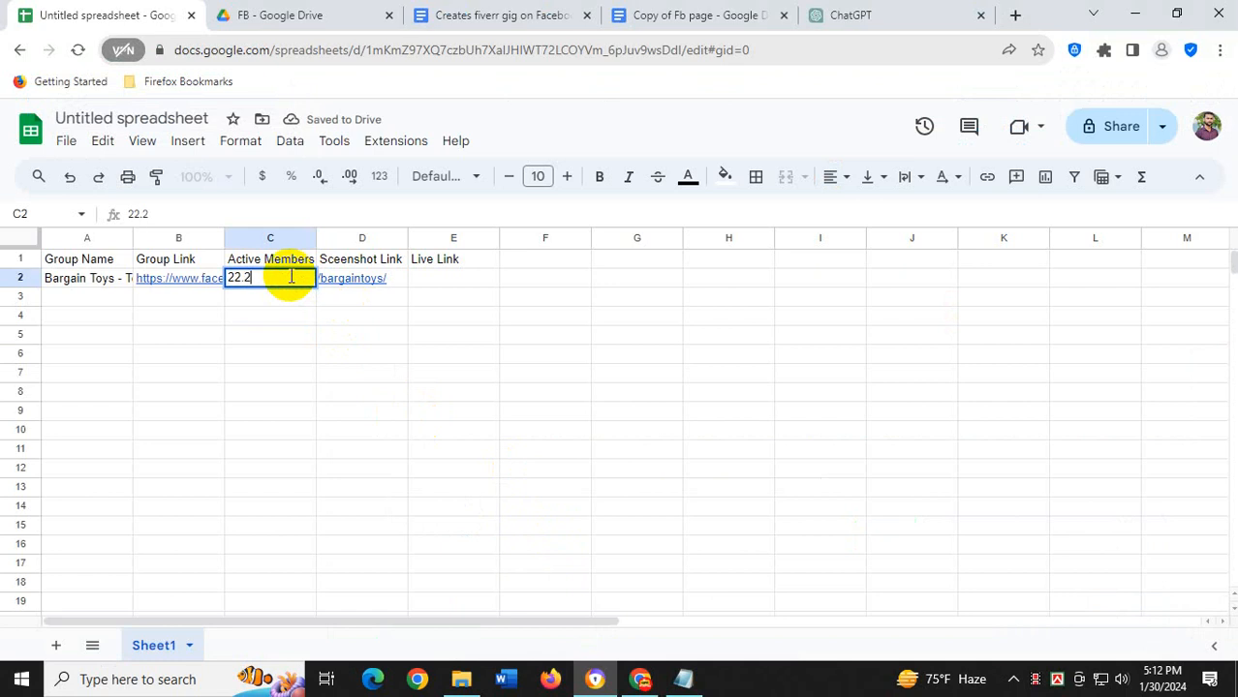
pyautogui.write('22.2K')
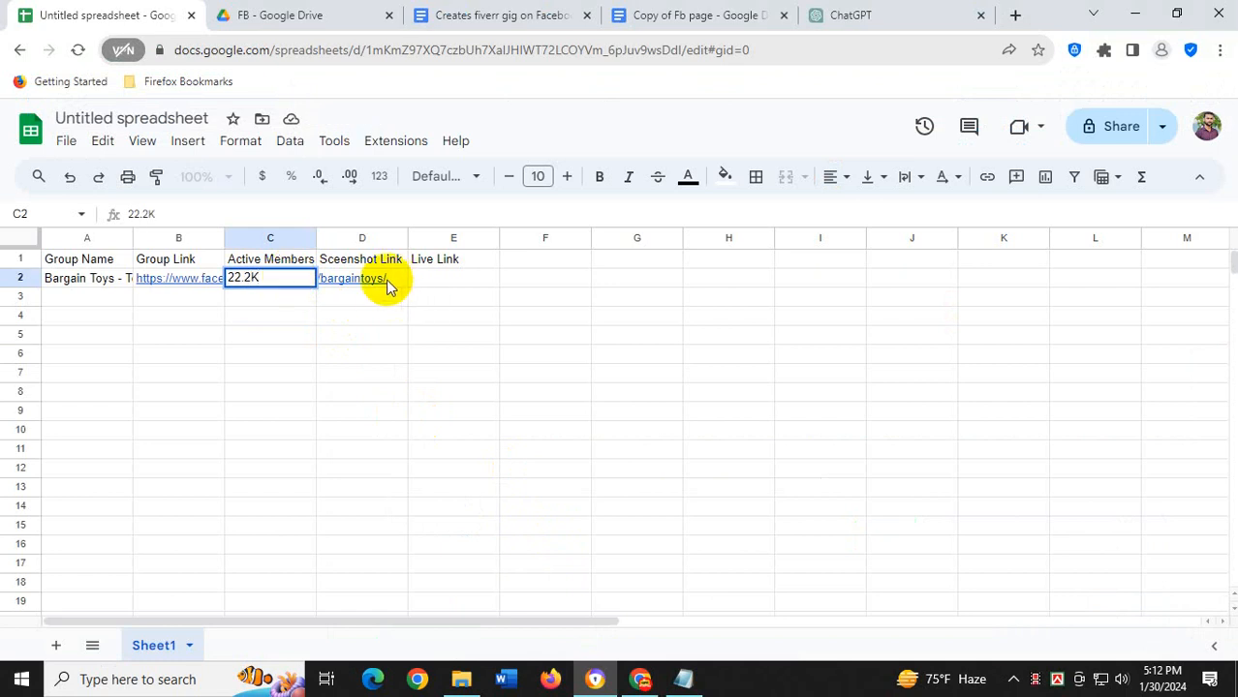
# Open D2 for editing and view the Batman post in the Bargain Toys group feed on Facebook
pyautogui.doubleClick(381, 277)
pyautogui.click(637, 679)
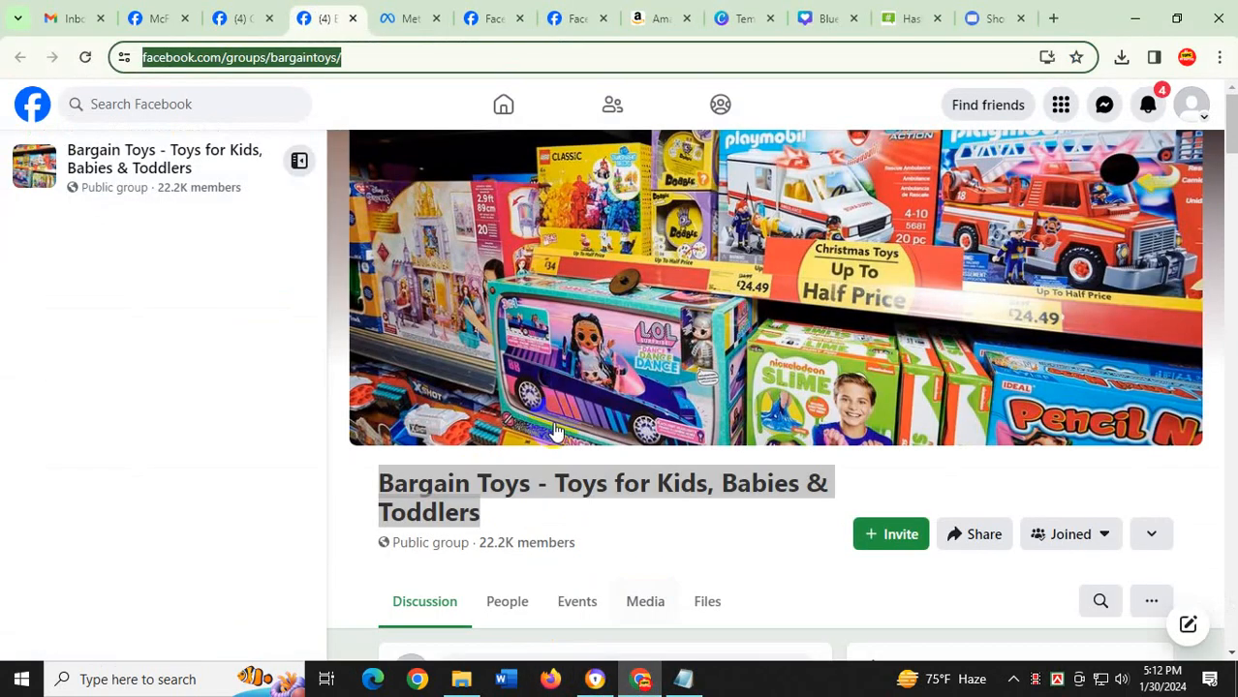
pyautogui.scroll(-5, 606, 363)
pyautogui.scroll(-1, 581, 365)
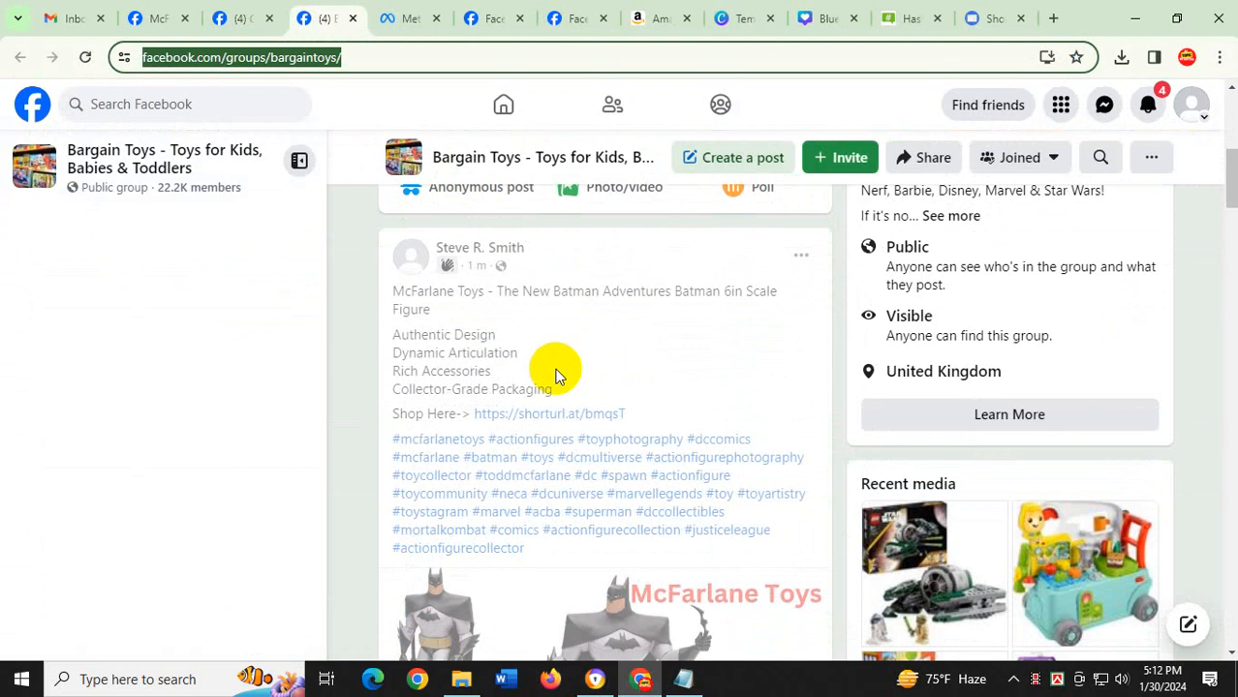
pyautogui.click(598, 678)
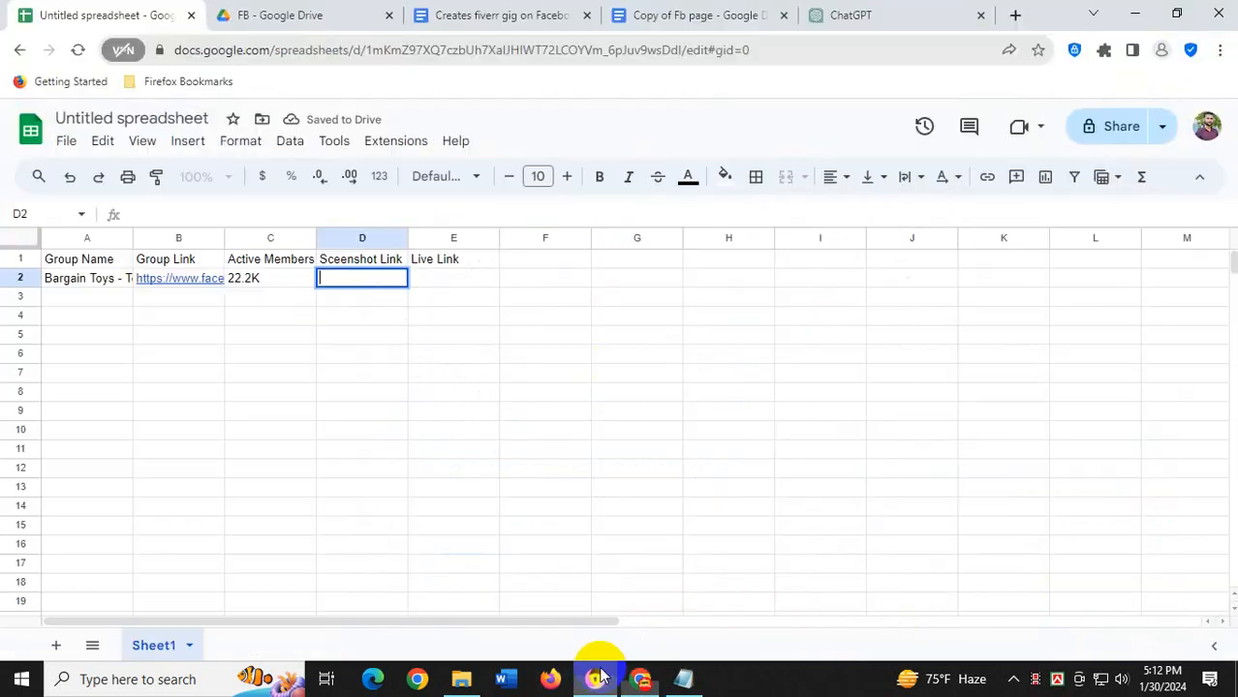
# Open the Lightshot download page from the online screenshots link in the Copy of Fb page document
pyautogui.click(465, 9)
pyautogui.click(685, 14)
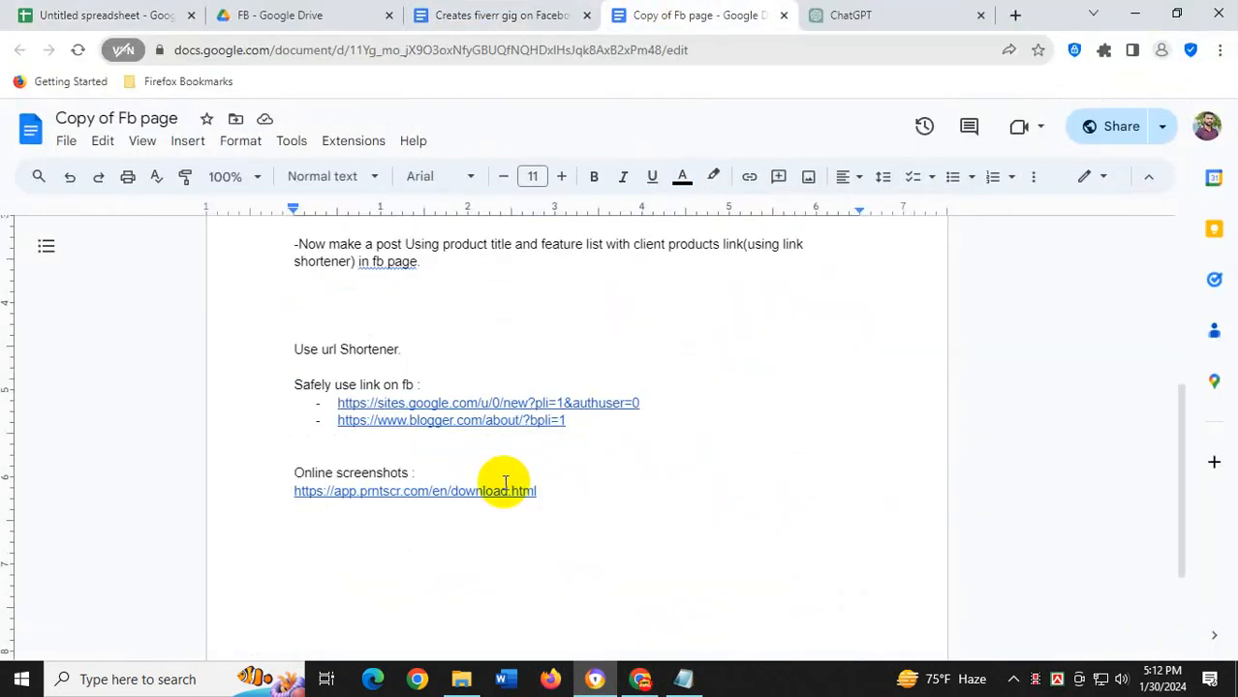
pyautogui.click(440, 493)
pyautogui.click(464, 523)
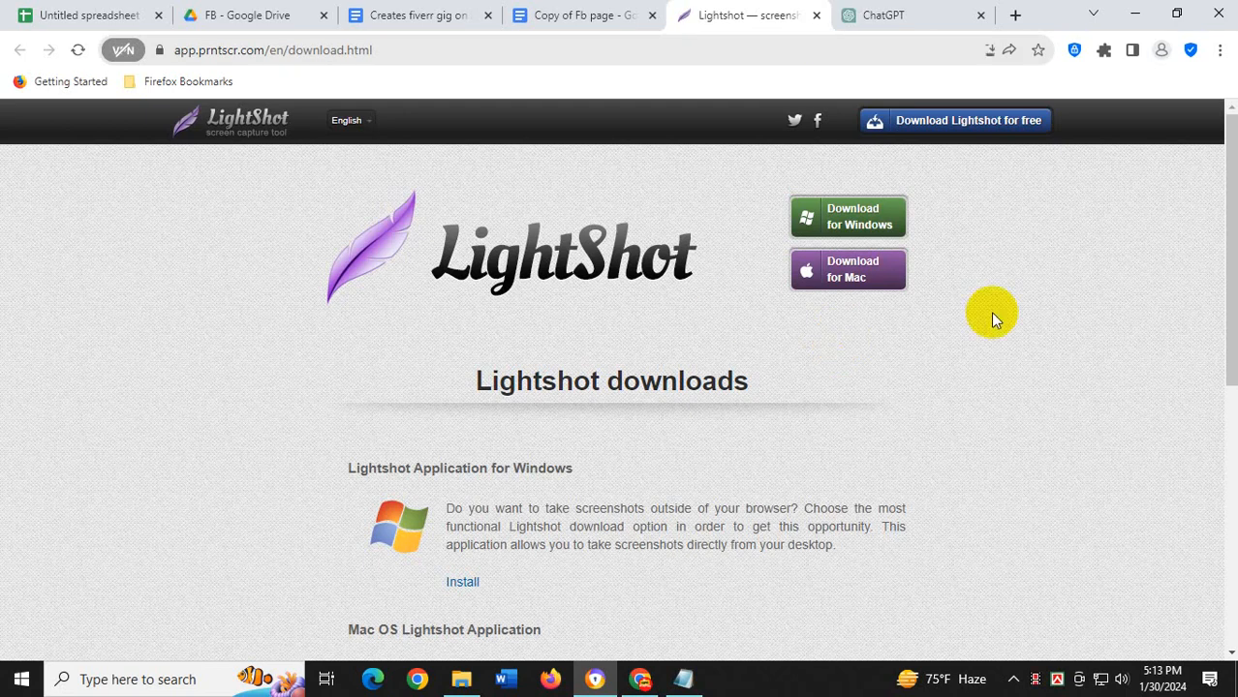
# Try to find the Lightshot program through the Windows search with "prt" and "prnt"
pyautogui.click(179, 681)
pyautogui.write('prt')
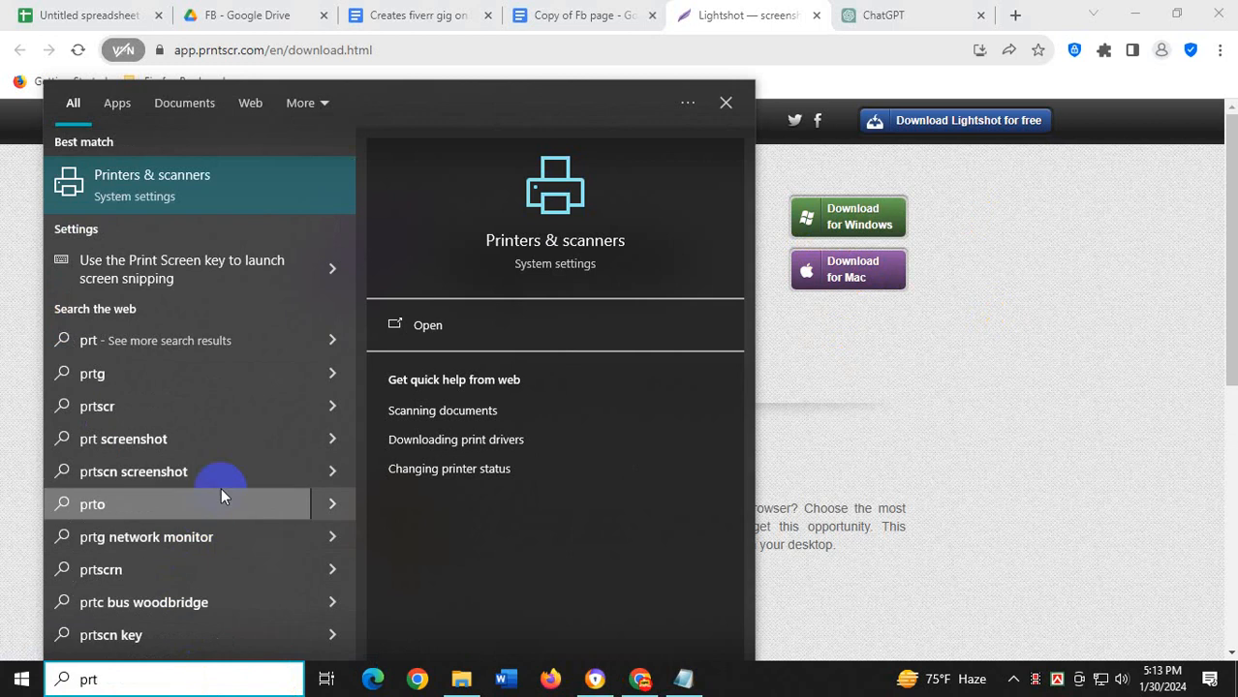
pyautogui.press('BackSpace')
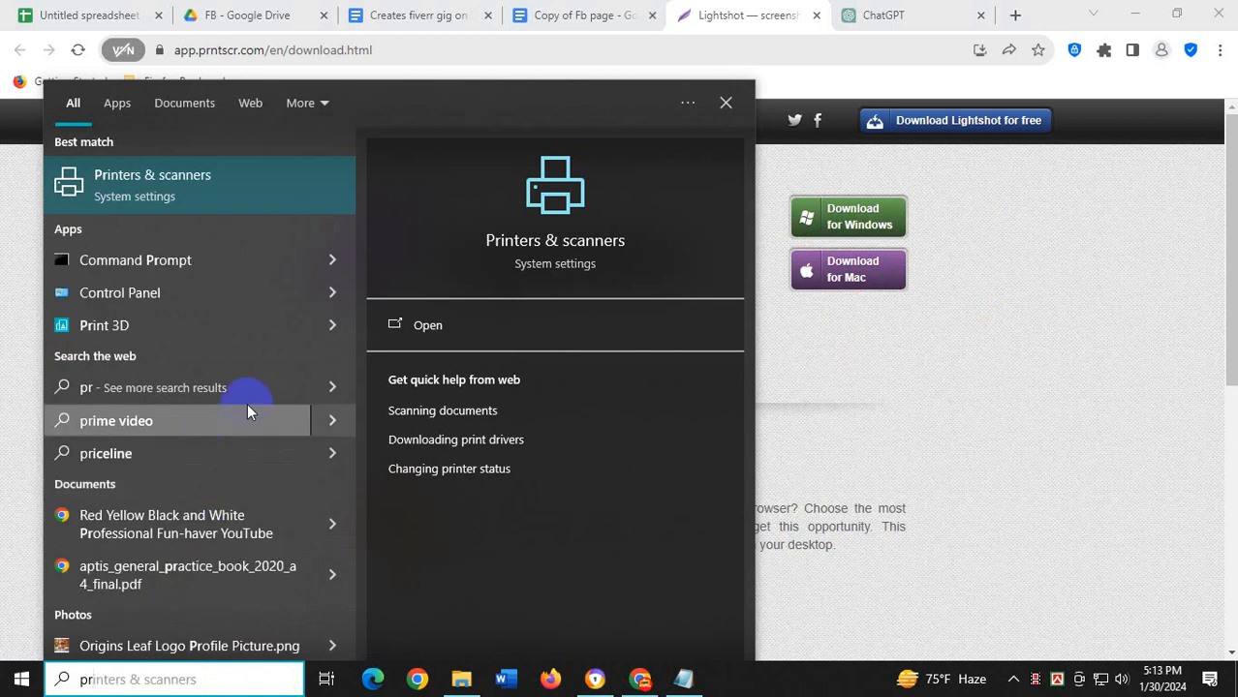
pyautogui.click(817, 343)
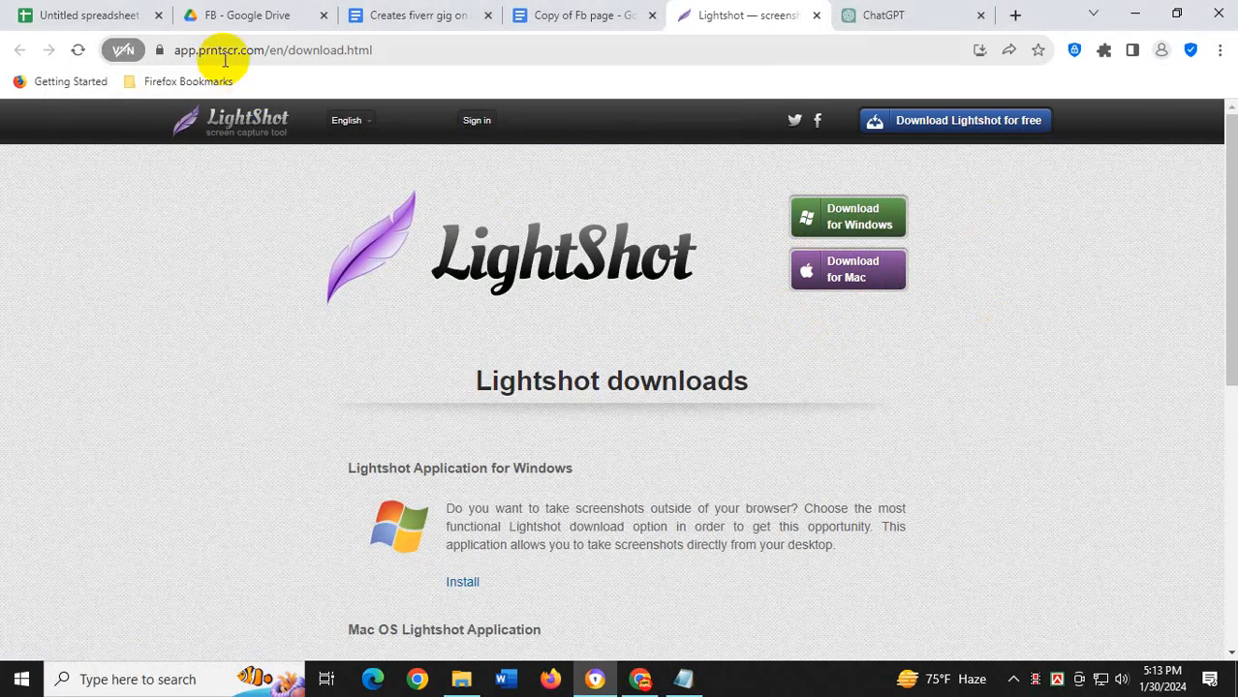
pyautogui.click(155, 678)
pyautogui.write('p')
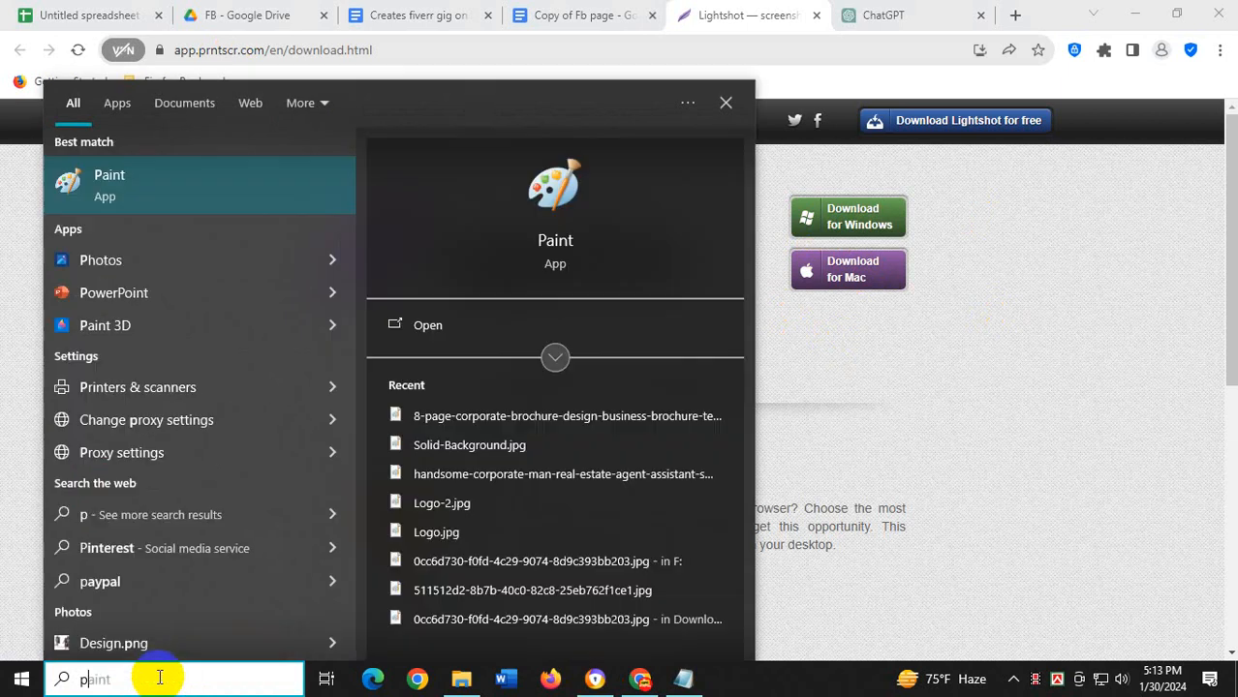
pyautogui.write('rnt')
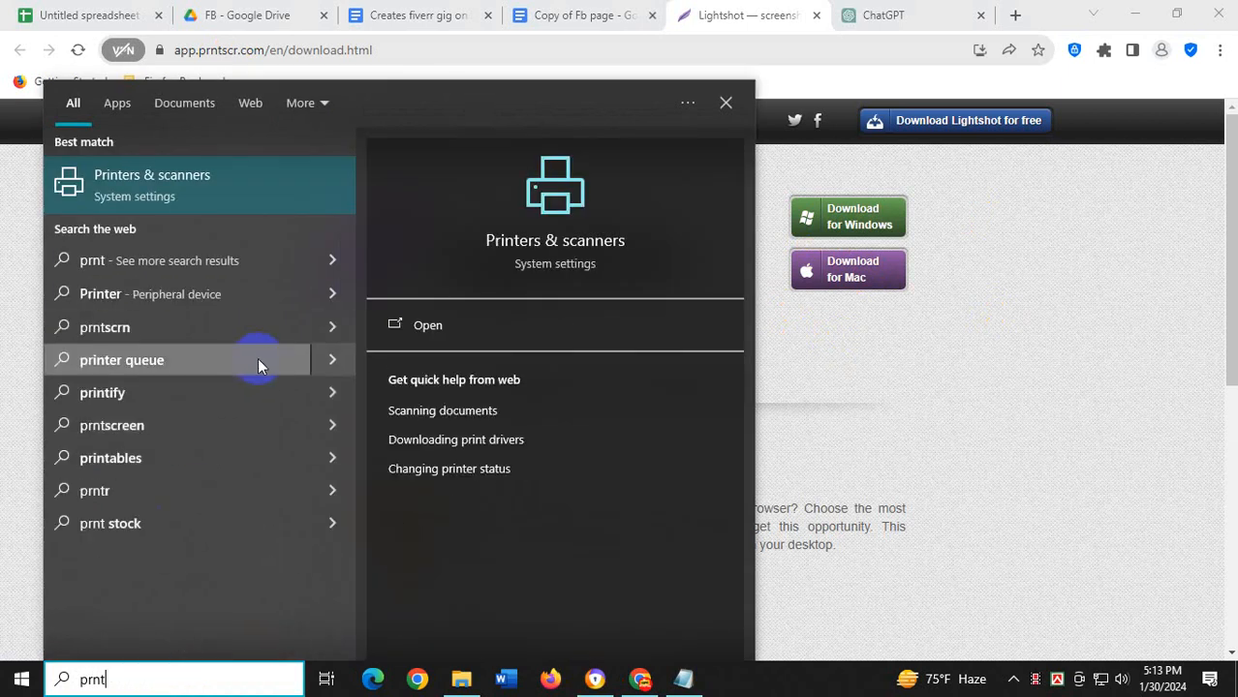
pyautogui.click(1014, 682)
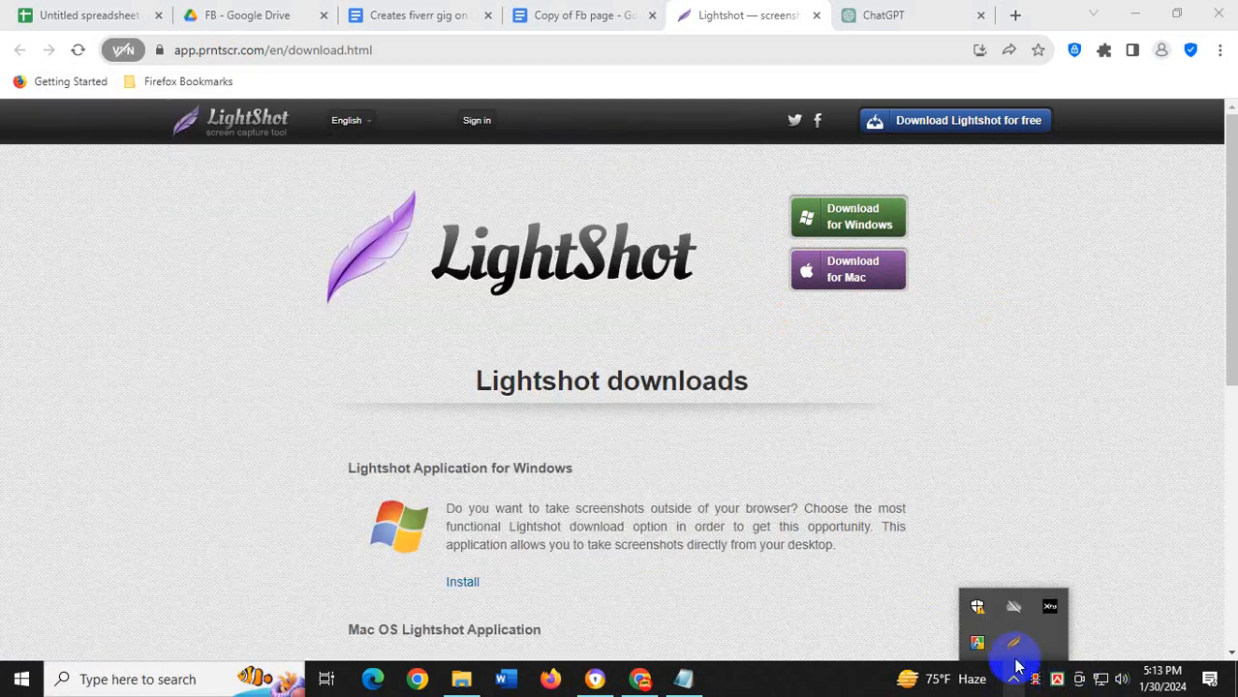
pyautogui.click(1013, 644)
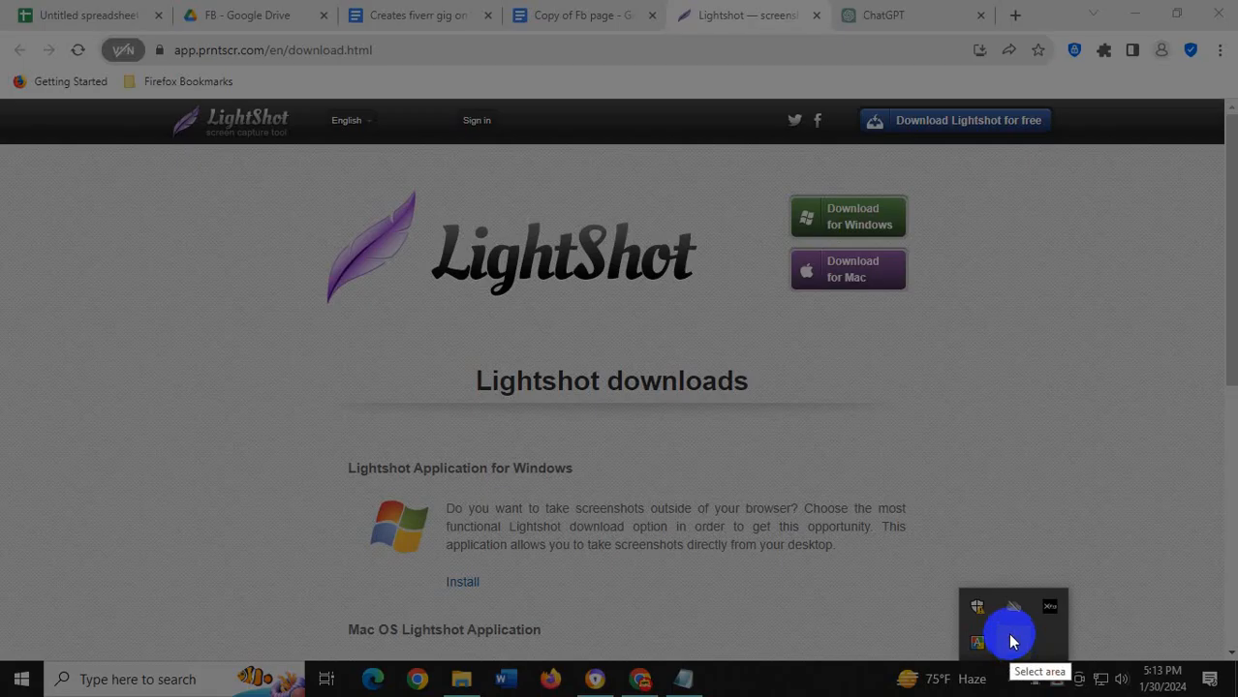
pyautogui.press('Escape')
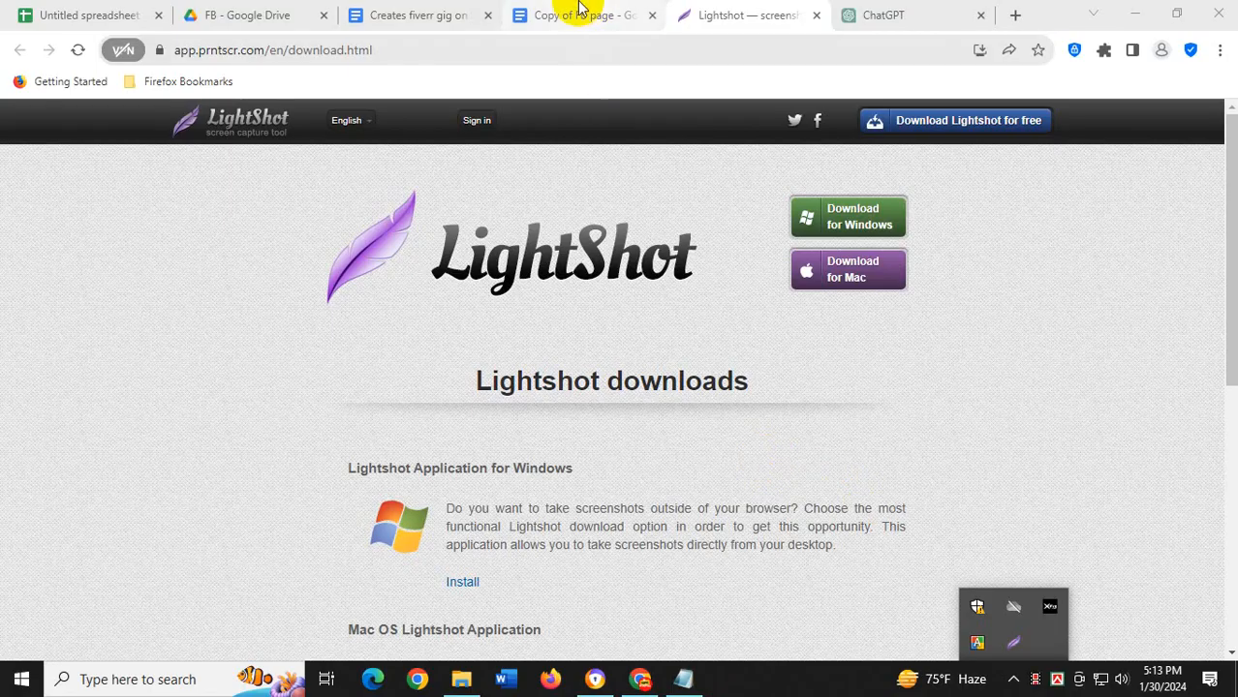
# Start a Lightshot capture on the Bargain Toys Facebook page and select an area of about 1026x636 covering the group name and Batman post
pyautogui.click(641, 679)
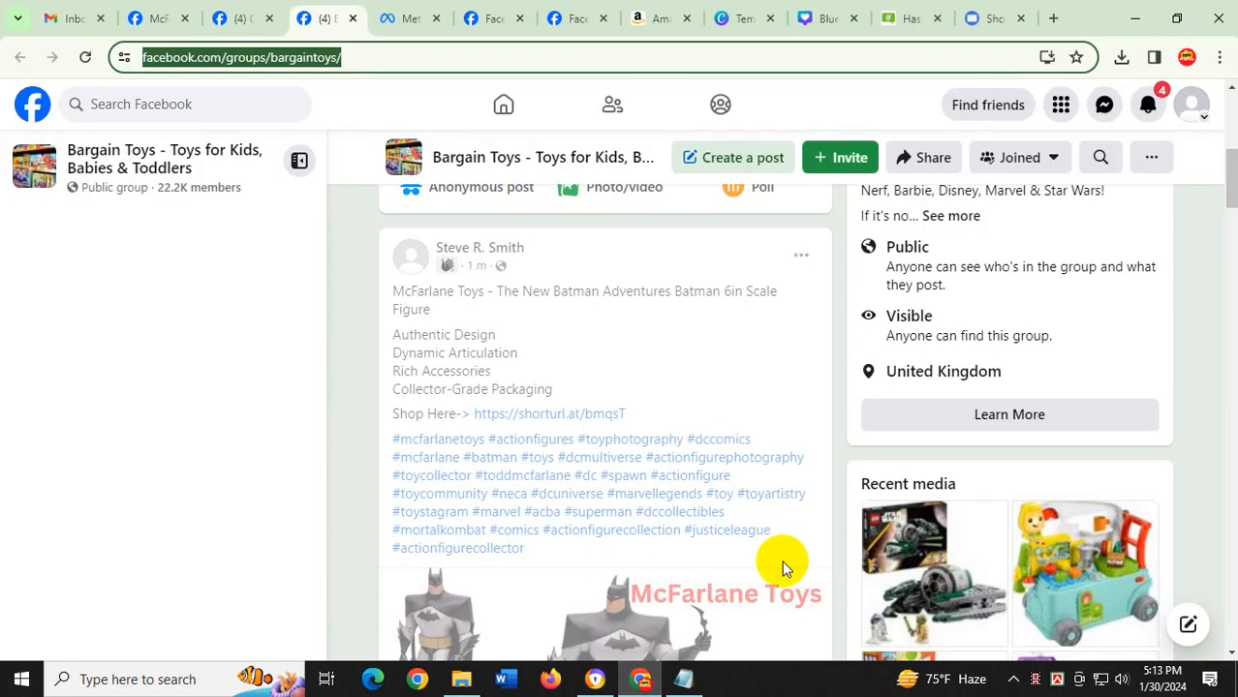
pyautogui.click(1013, 679)
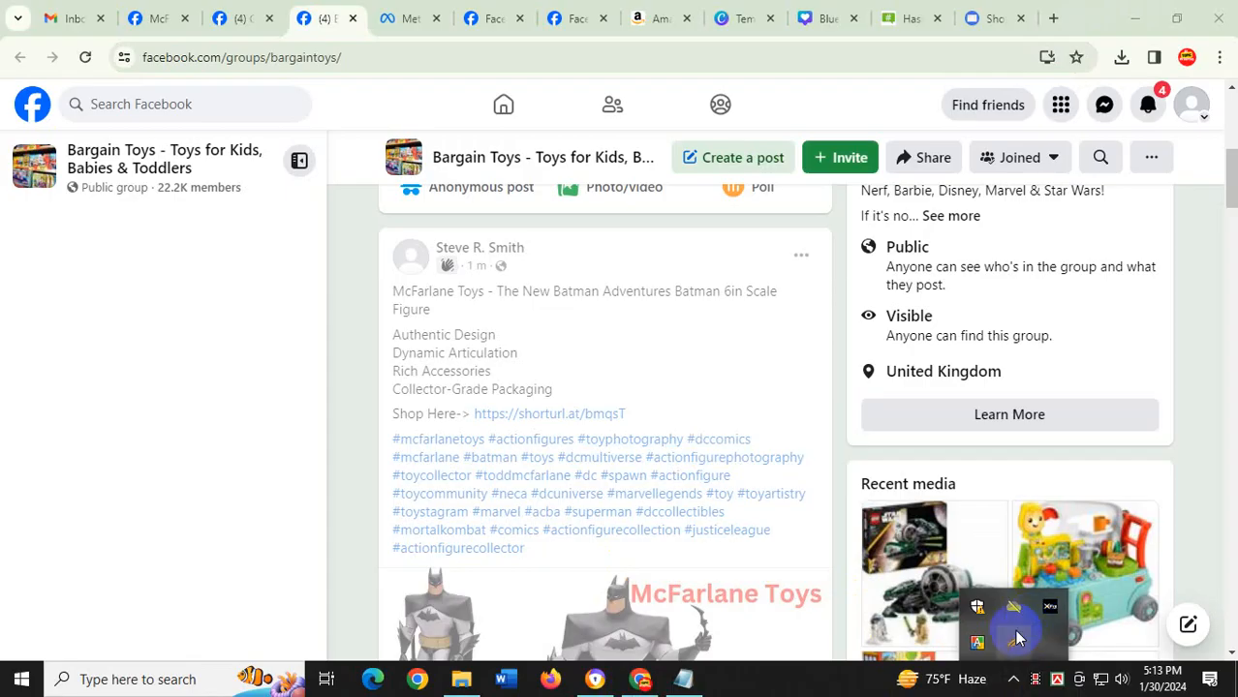
pyautogui.click(1013, 642)
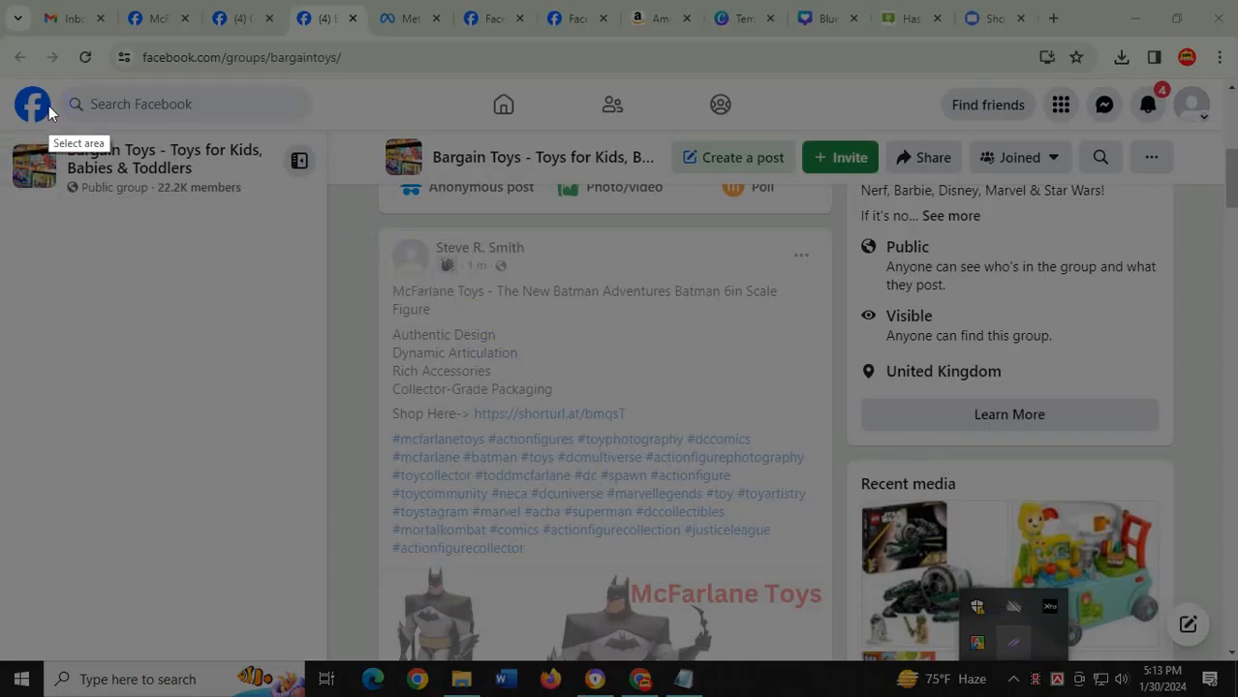
pyautogui.moveTo(4, 78); pyautogui.dragTo(938, 657)
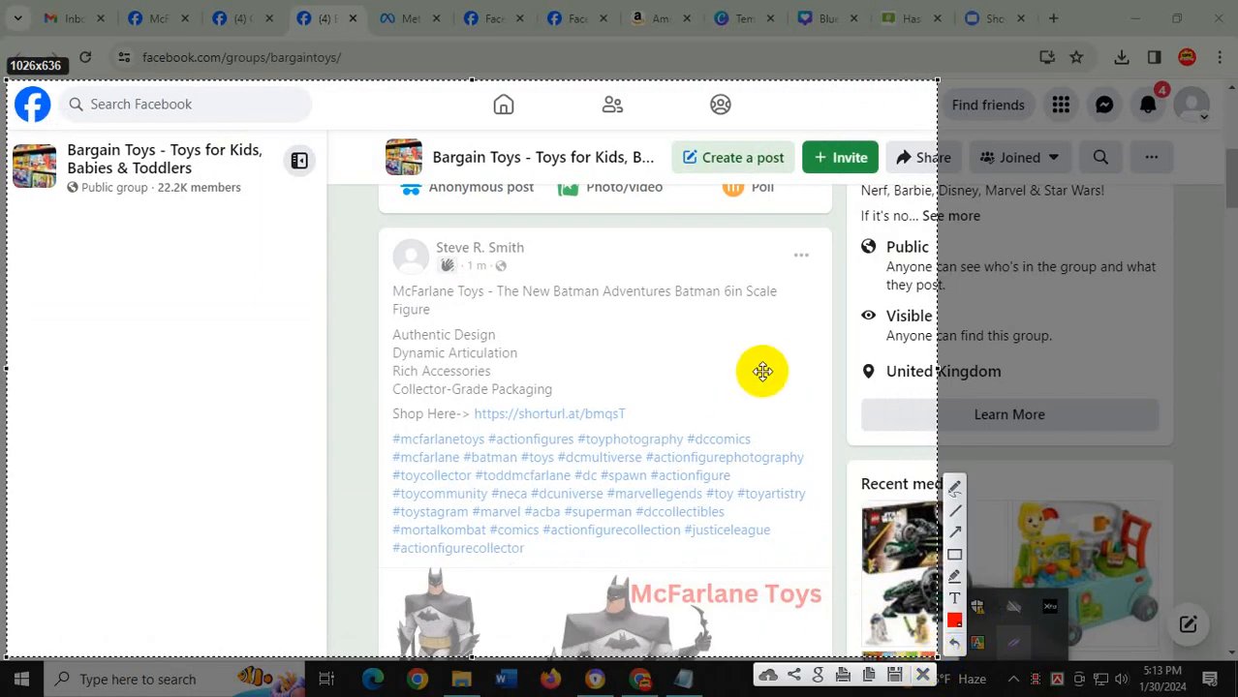
# Draw red arrows to the group name, public label, member count, post author, shop link, hashtags and Batman image in the capture
pyautogui.click(955, 533)
pyautogui.moveTo(169, 370)
pyautogui.mouseDown()
pyautogui.moveTo(265, 373)
pyautogui.moveTo(378, 431)
pyautogui.moveTo(377, 447)
pyautogui.mouseUp()
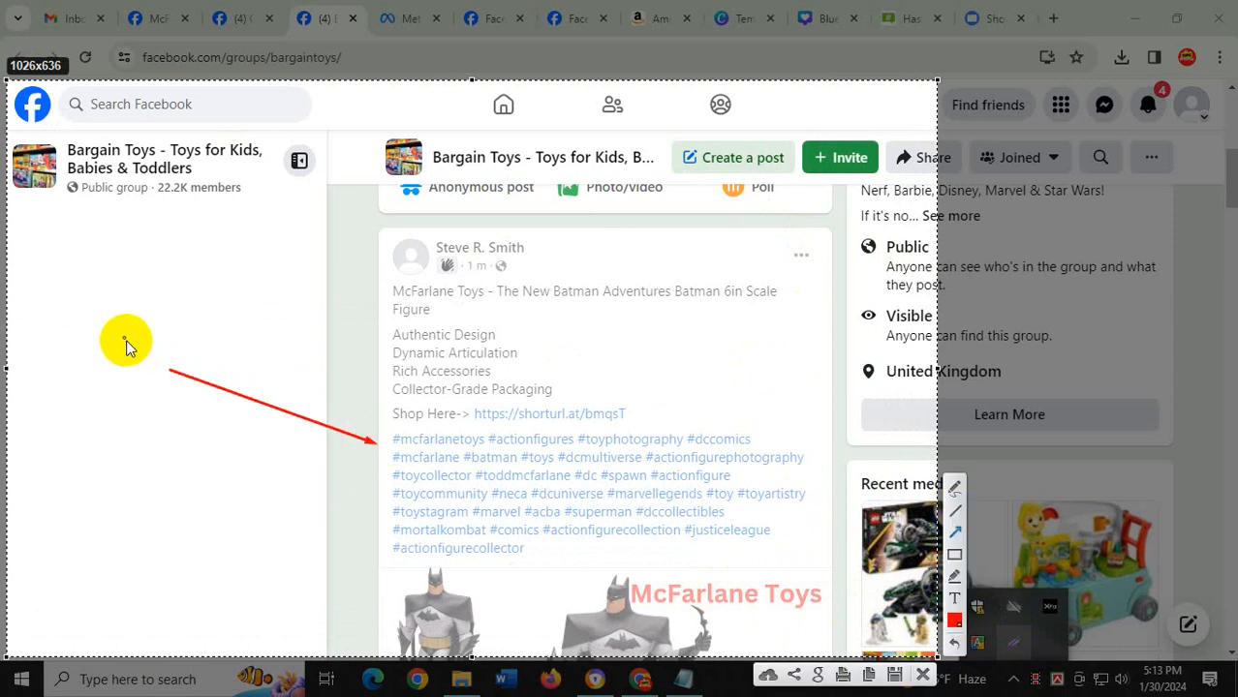
pyautogui.moveTo(117, 304); pyautogui.dragTo(161, 199)
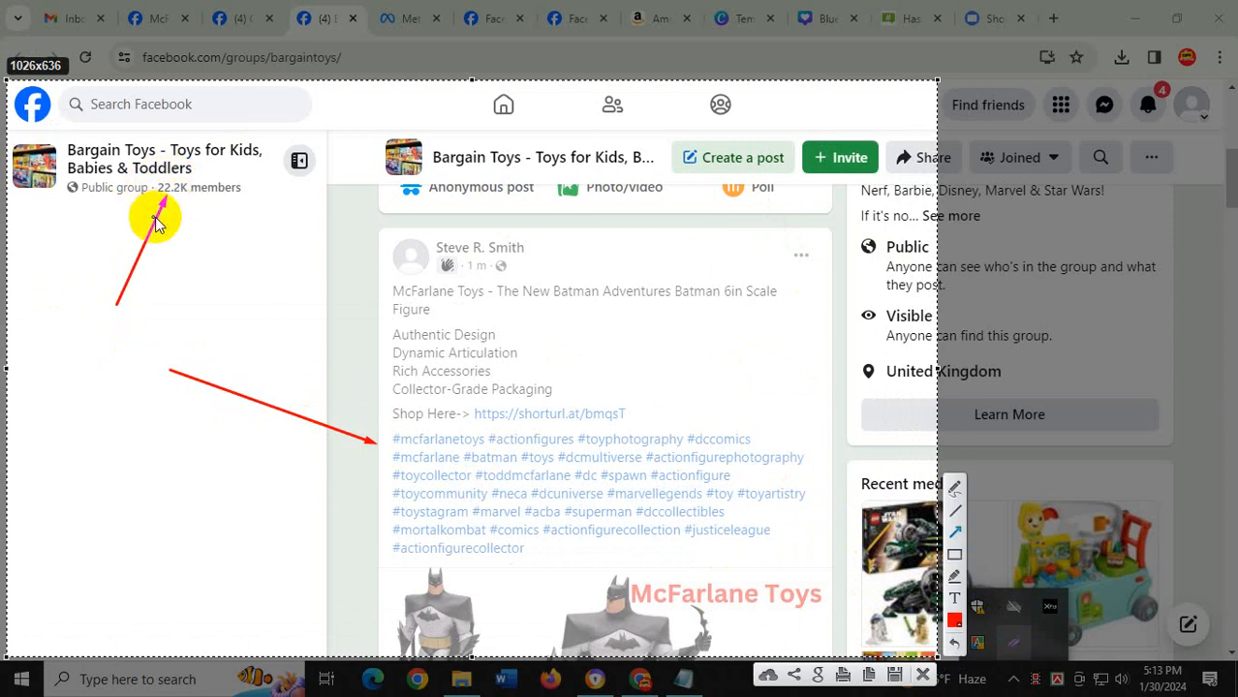
pyautogui.moveTo(18, 251)
pyautogui.mouseDown()
pyautogui.moveTo(40, 193)
pyautogui.moveTo(64, 175)
pyautogui.mouseUp()
pyautogui.moveTo(99, 240); pyautogui.dragTo(107, 197)
pyautogui.moveTo(588, 245); pyautogui.dragTo(536, 254)
pyautogui.moveTo(651, 380); pyautogui.dragTo(630, 406)
pyautogui.moveTo(768, 571); pyautogui.dragTo(729, 548)
pyautogui.moveTo(339, 616); pyautogui.dragTo(381, 609)
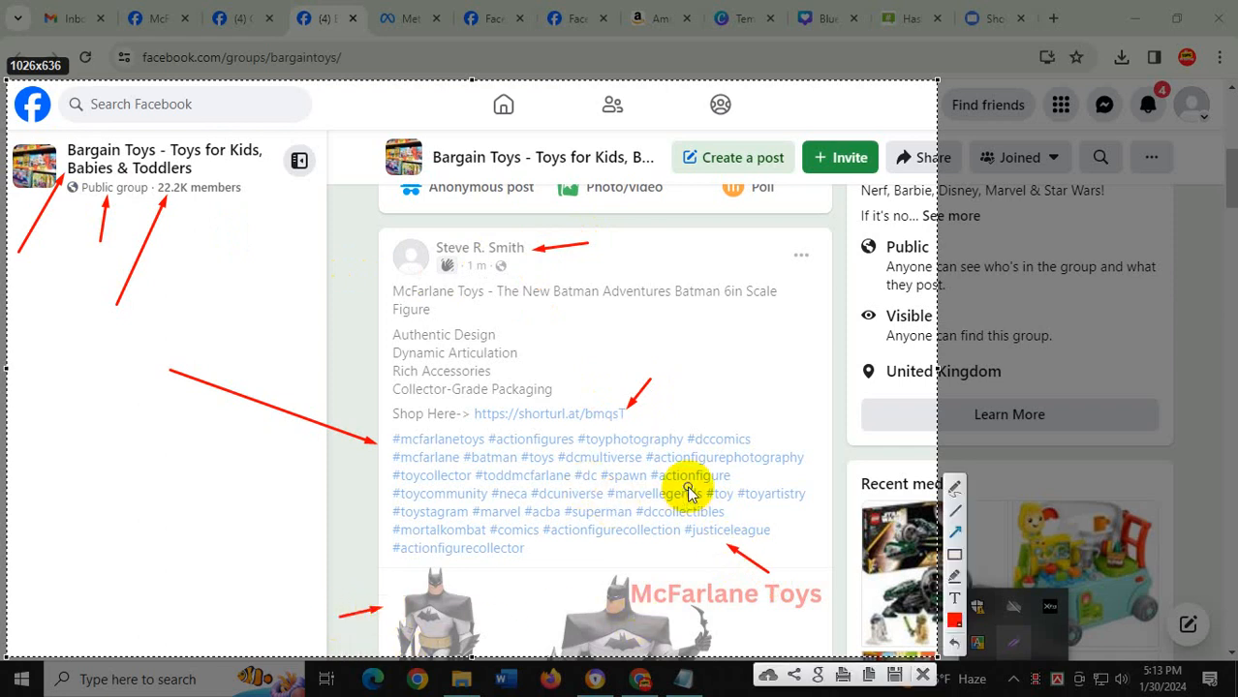
# Upload the annotated capture to prntscr.com and copy its link
pyautogui.rightClick(539, 345)
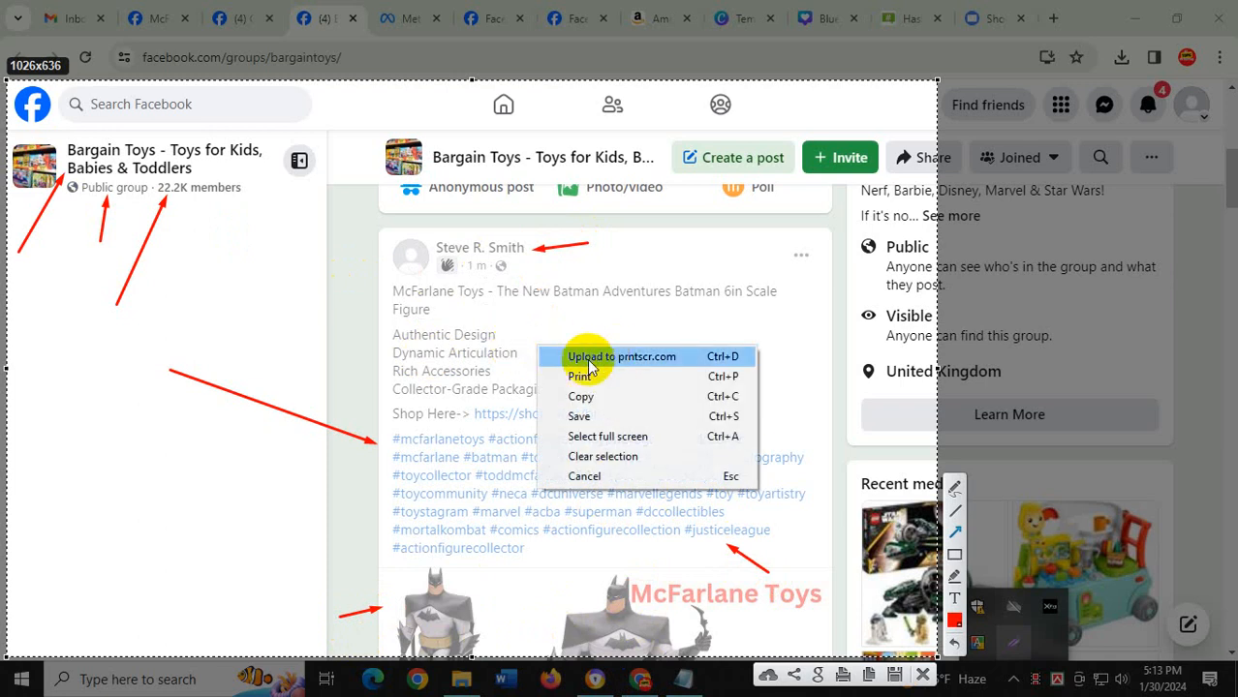
pyautogui.click(630, 358)
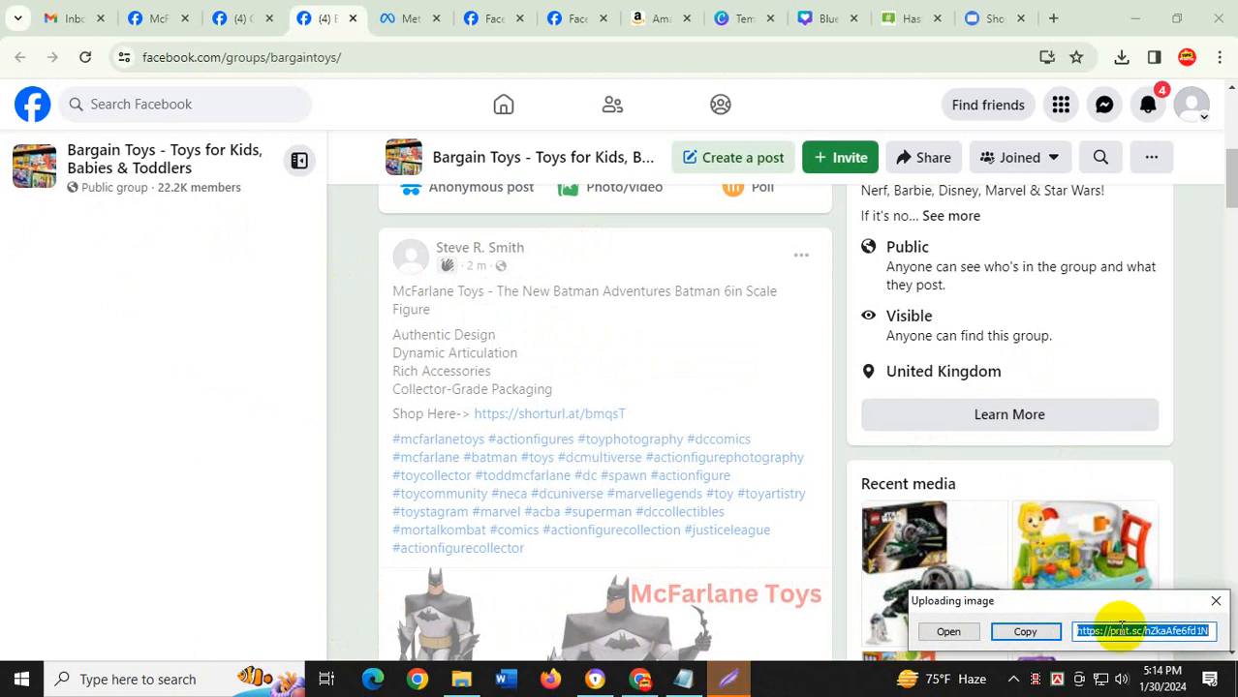
pyautogui.click(1027, 634)
# Paste the screenshot link into D2 under Sceenshot Link in the untitled spreadsheet
pyautogui.click(595, 679)
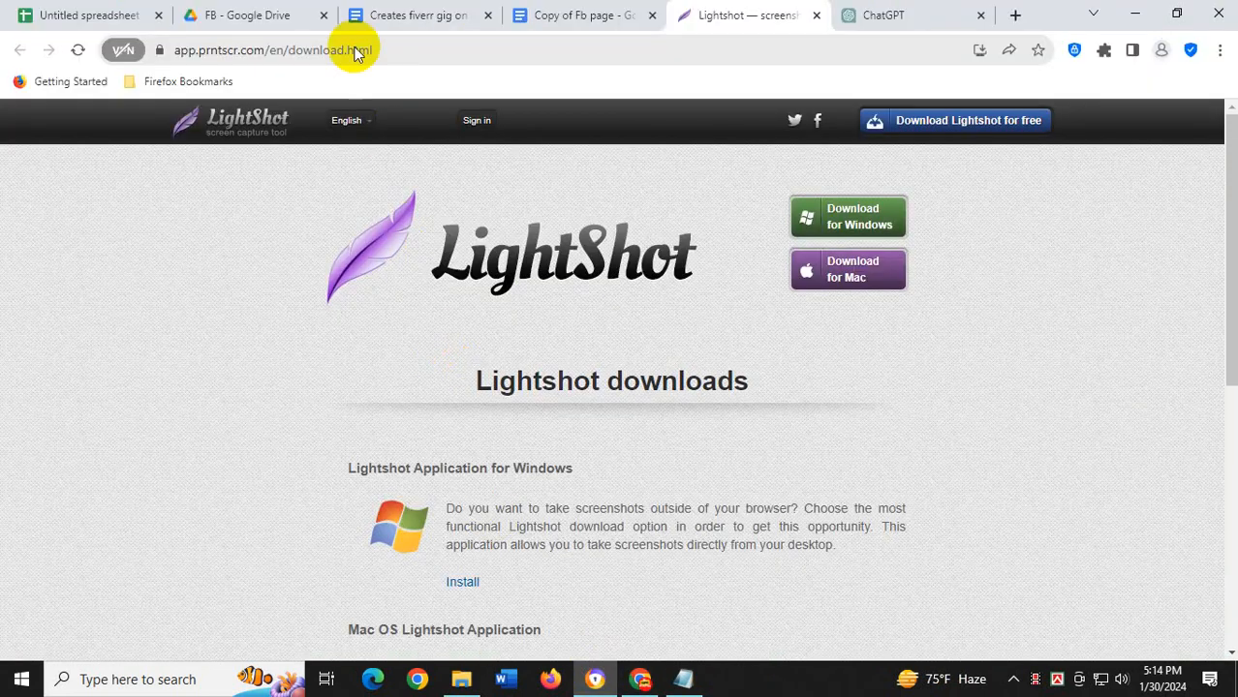
pyautogui.click(122, 11)
pyautogui.click(337, 278)
pyautogui.hotkey('ctrl', 'f')
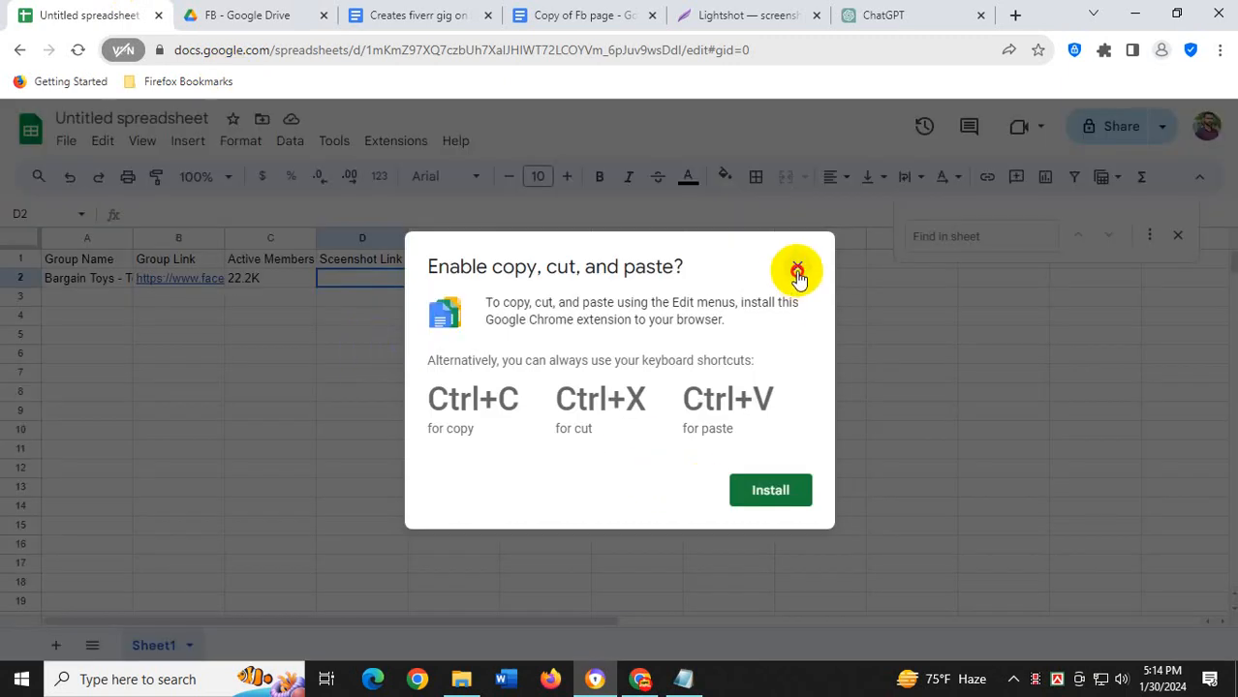
pyautogui.click(796, 269)
pyautogui.hotkey('ctrl', 'v')
pyautogui.click(455, 385)
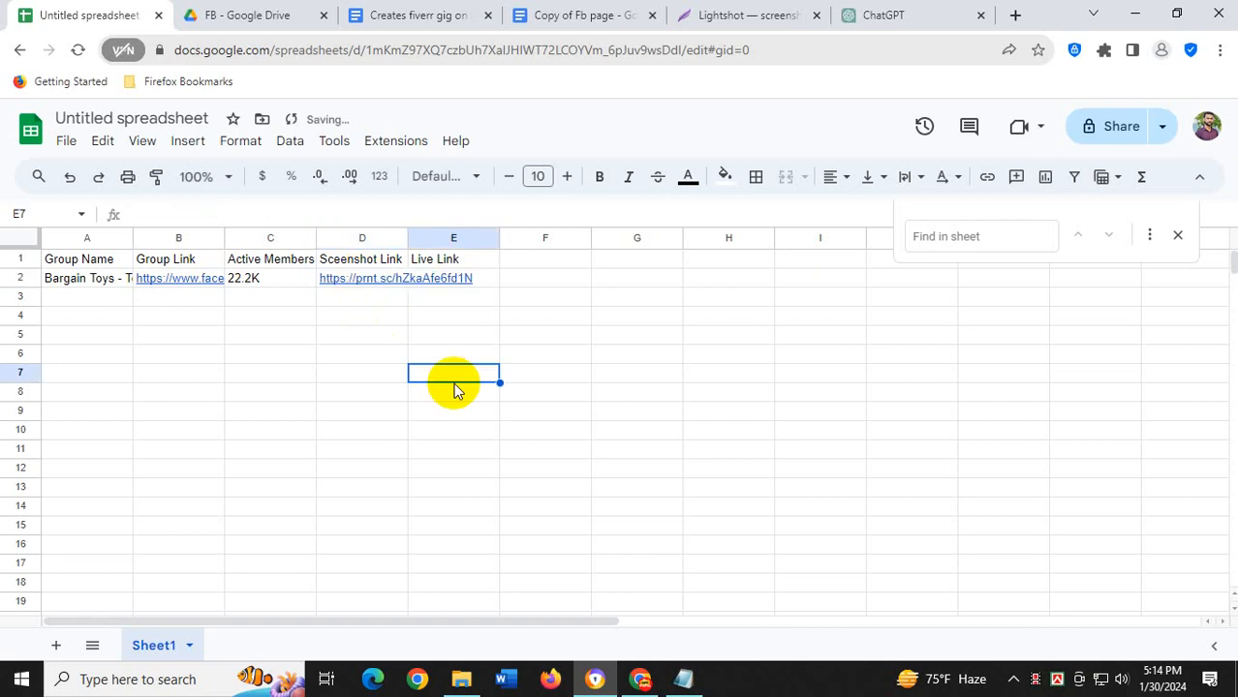
# Open the Batman post's own page on Facebook and copy its web address into E2 under Live Link
pyautogui.click(442, 278)
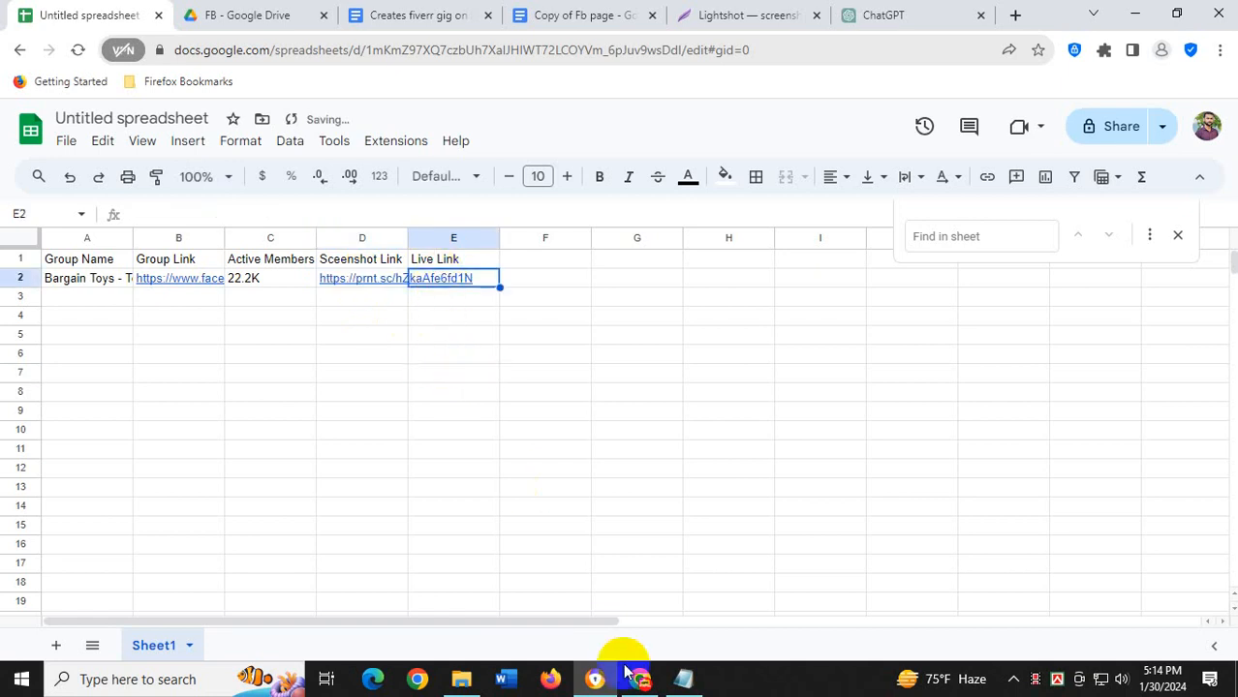
pyautogui.click(639, 679)
pyautogui.click(483, 279)
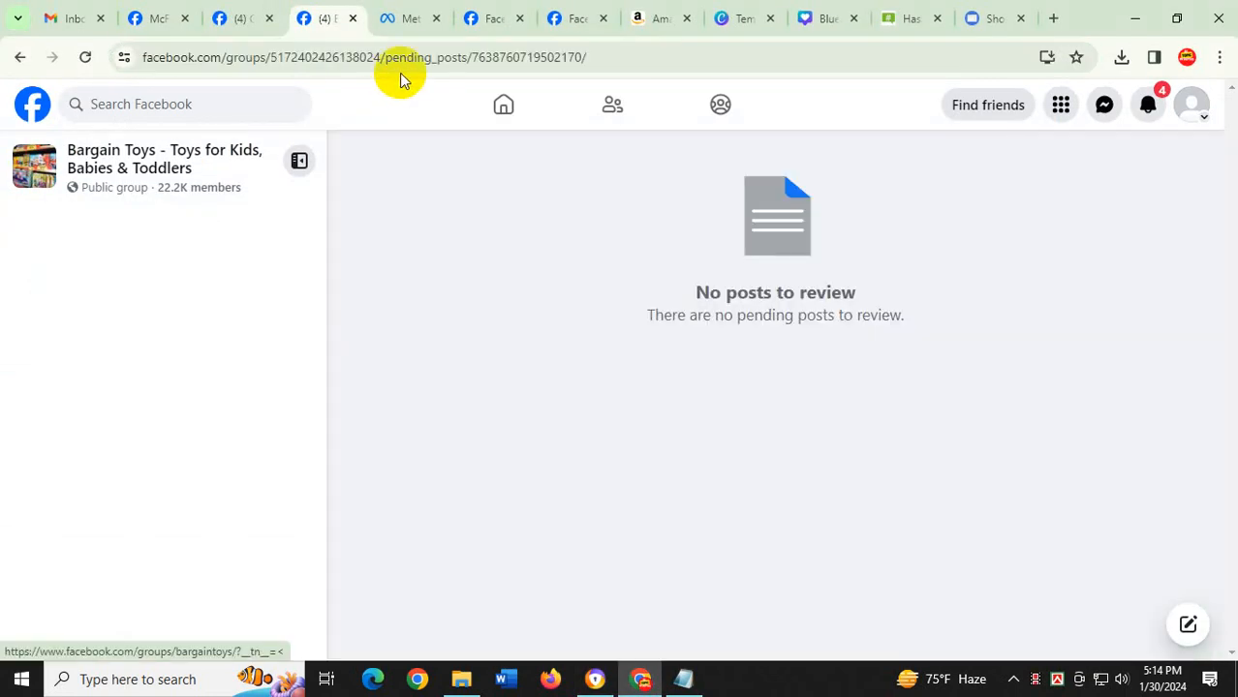
pyautogui.click(403, 58)
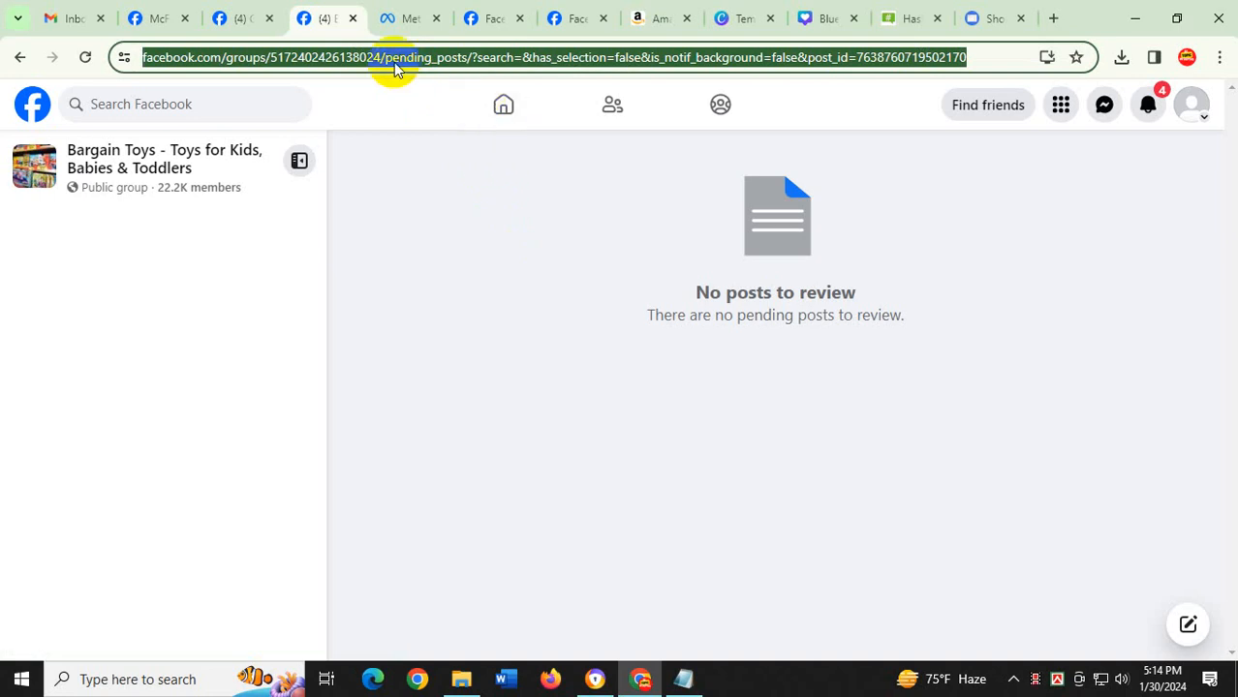
pyautogui.click(596, 678)
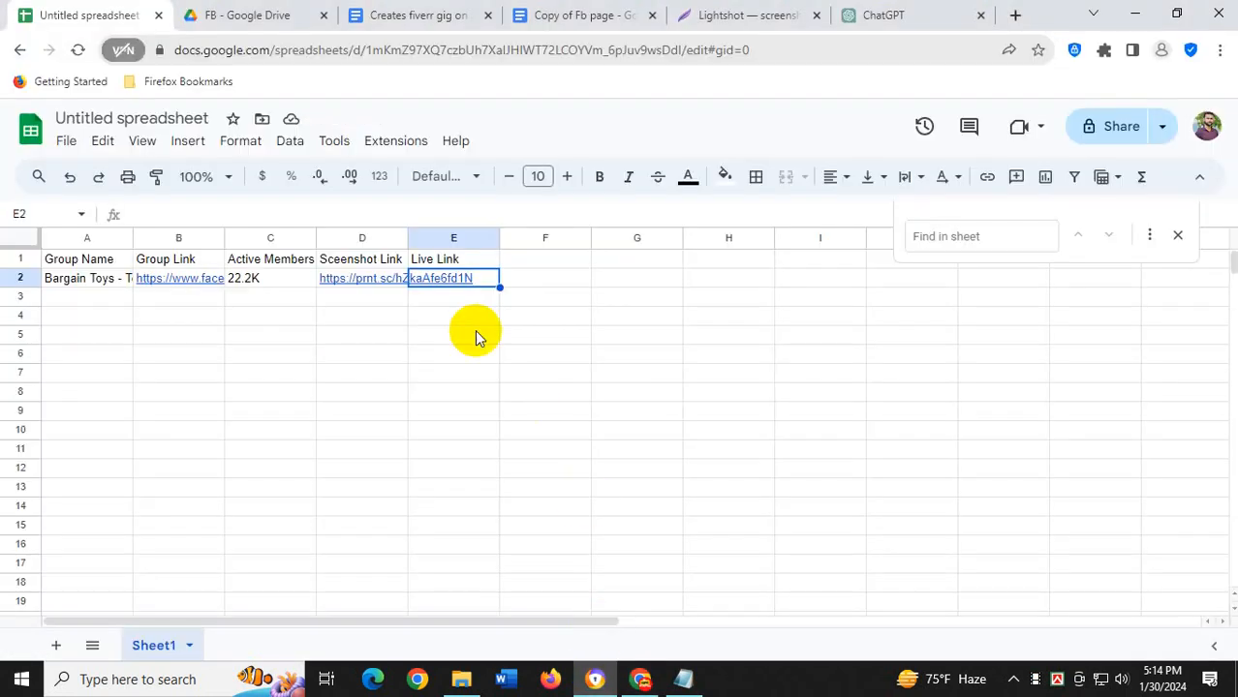
pyautogui.doubleClick(457, 283)
pyautogui.hotkey('ctrl', 'v')
pyautogui.click(489, 405)
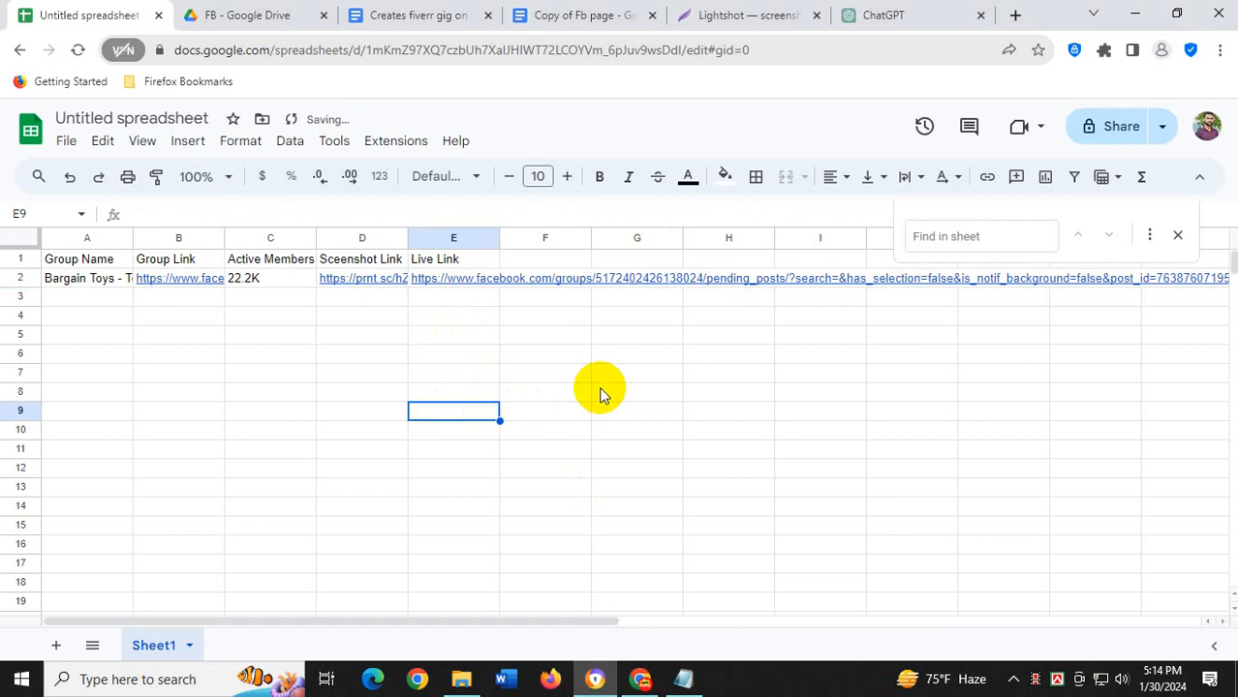